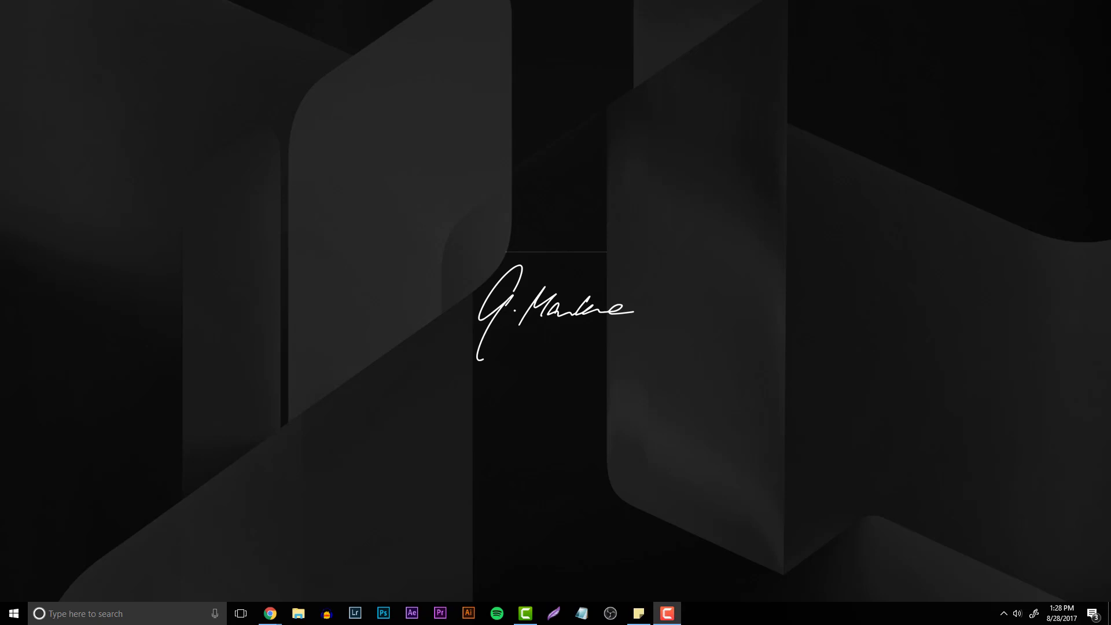
- Bring the Wix homepage window to the front, maximize it, and scroll through the homepage
{"action": "mouse_move", "coordinate": [270, 613]}
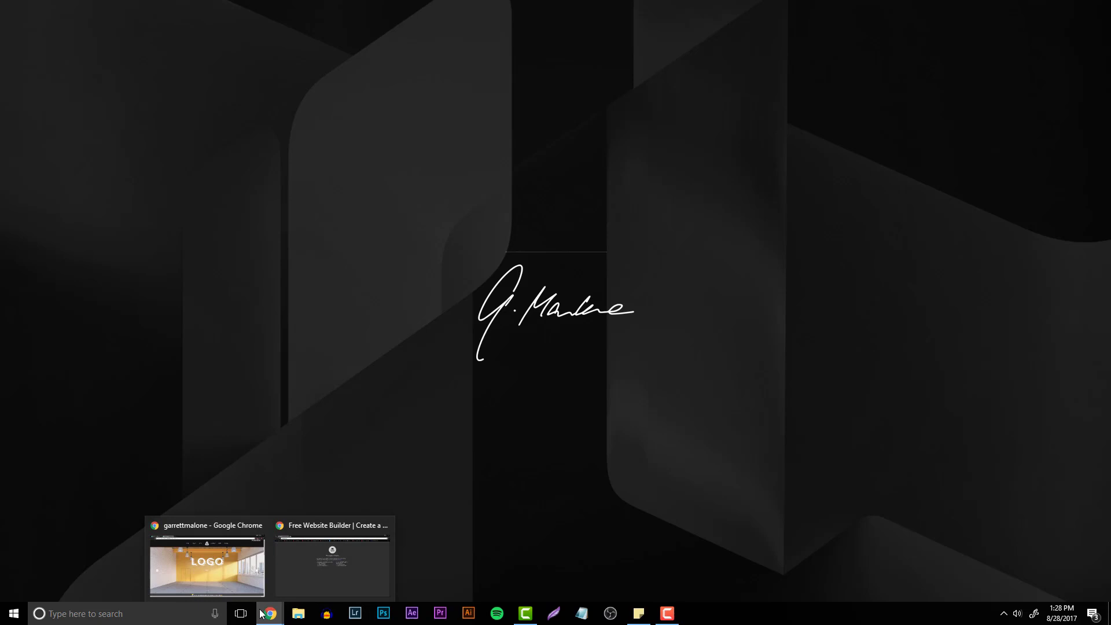
{"action": "left_click", "coordinate": [328, 569]}
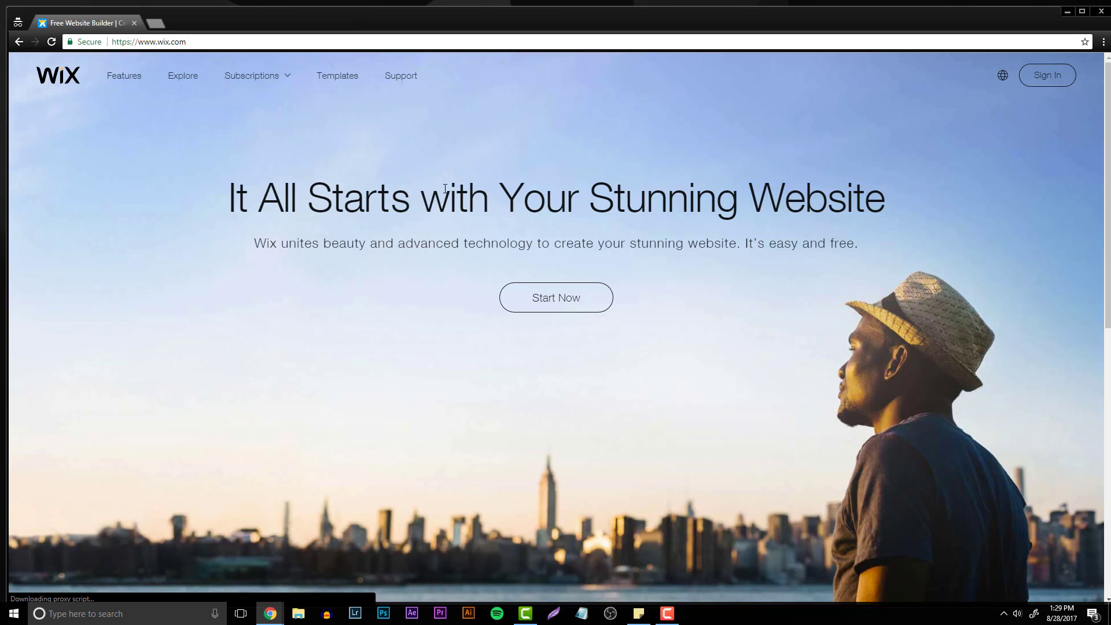
{"action": "double_click", "coordinate": [292, 11]}
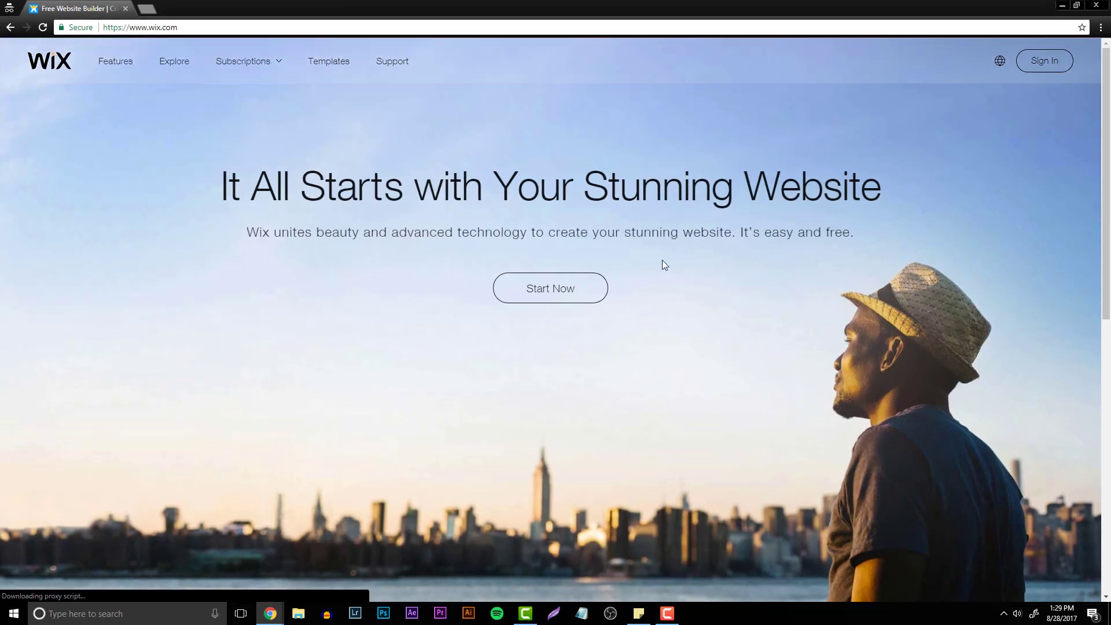
{"action": "scroll", "coordinate": [664, 265], "scroll_direction": "down", "scroll_amount": 10}
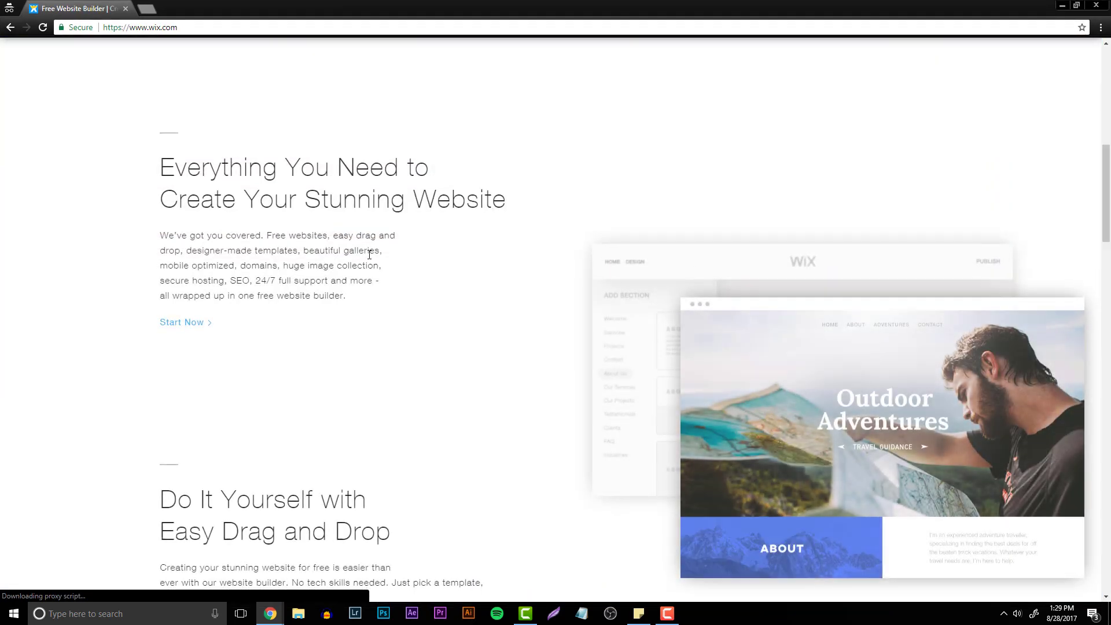
{"action": "scroll", "coordinate": [554, 304], "scroll_direction": "up", "scroll_amount": 10}
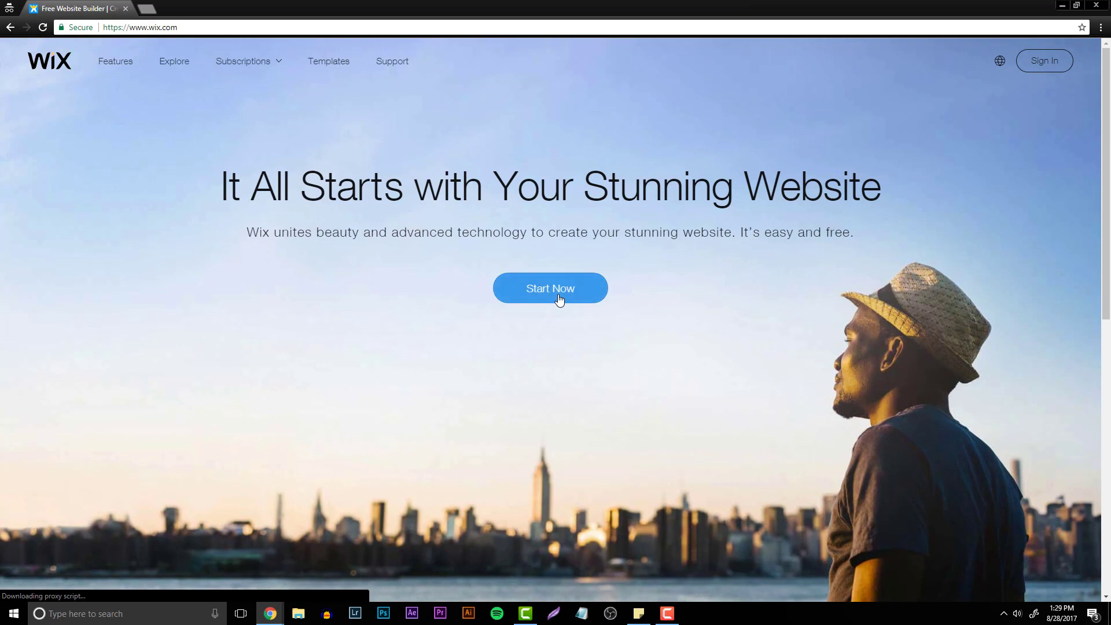
- Switch to the Wix My Account dashboard window and maximize it
{"action": "left_click", "coordinate": [558, 299]}
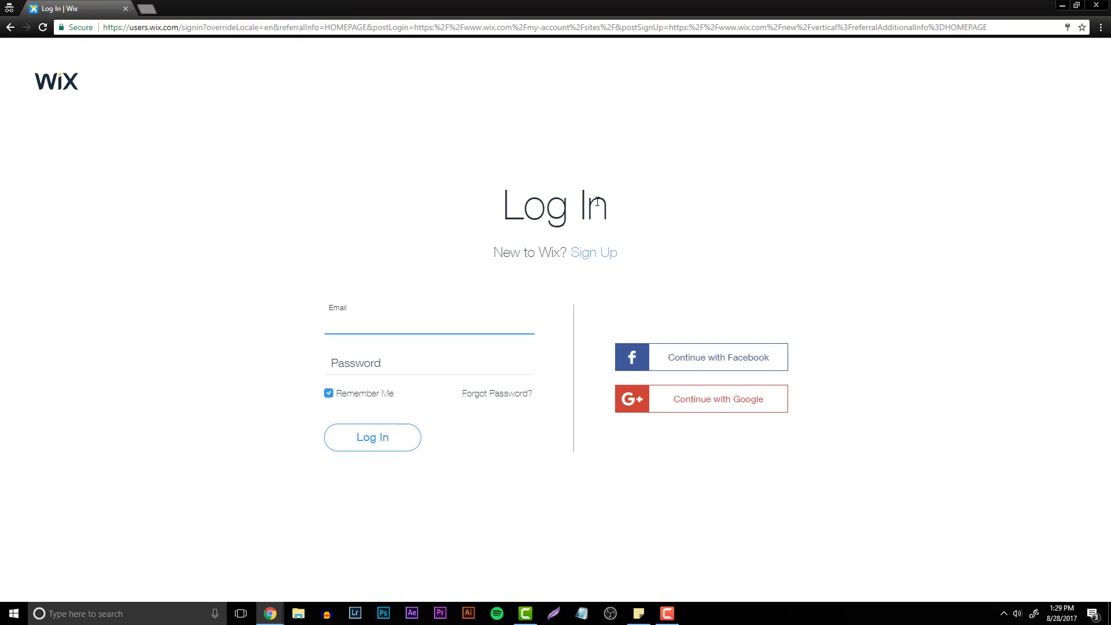
{"action": "left_click", "coordinate": [1063, 5]}
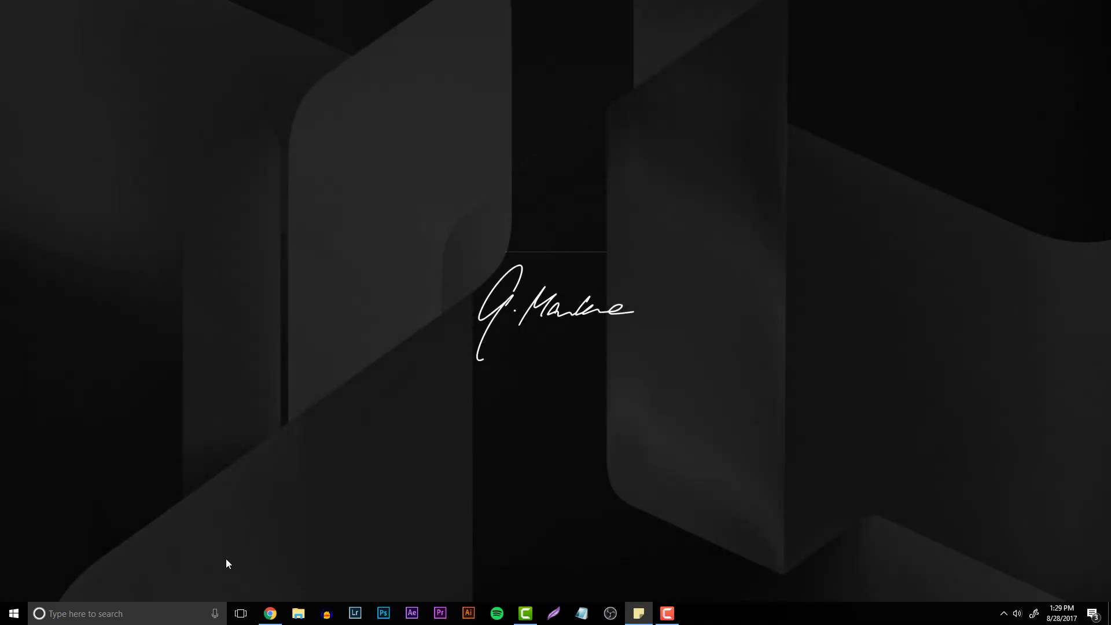
{"action": "left_click", "coordinate": [270, 614]}
{"action": "left_click", "coordinate": [82, 18]}
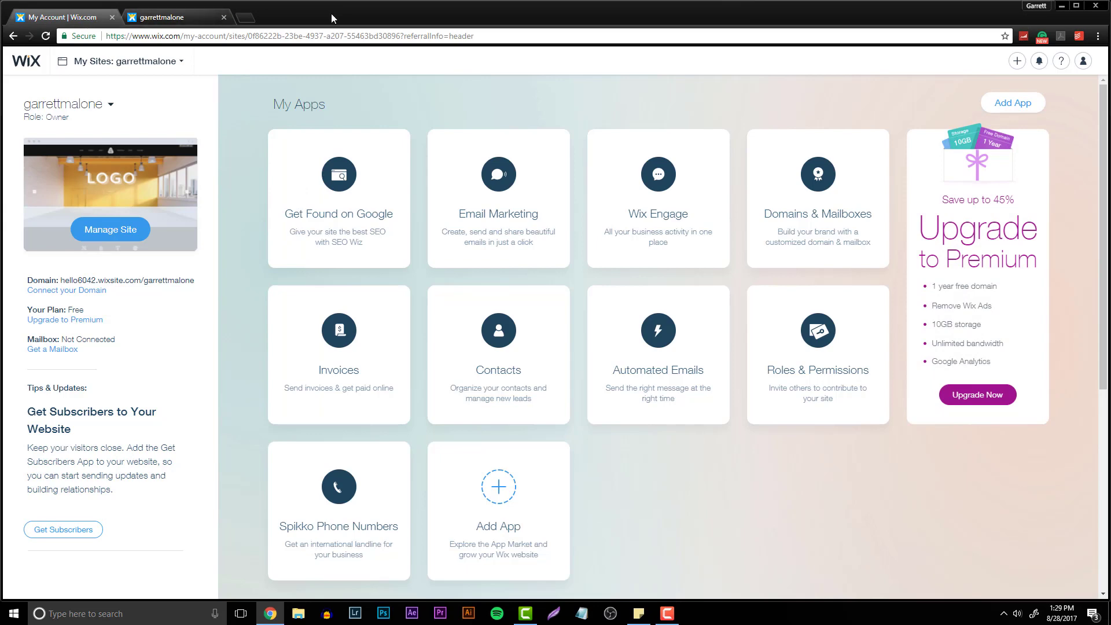
{"action": "double_click", "coordinate": [269, 16]}
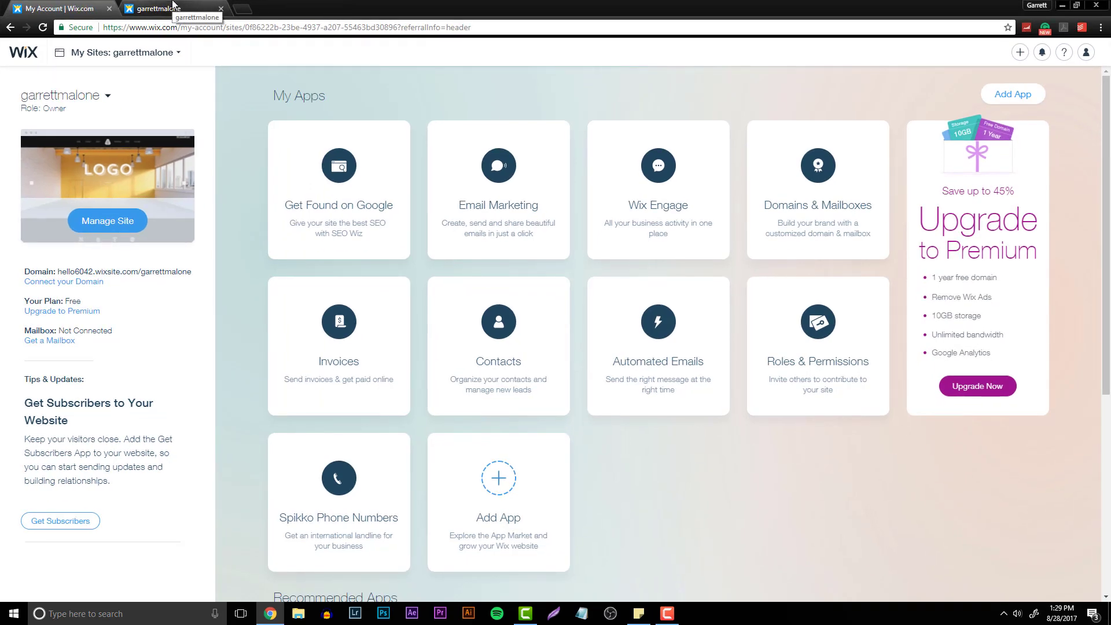
- Browse the existing published site down to its footer, then close its tab
{"action": "left_click", "coordinate": [172, 7]}
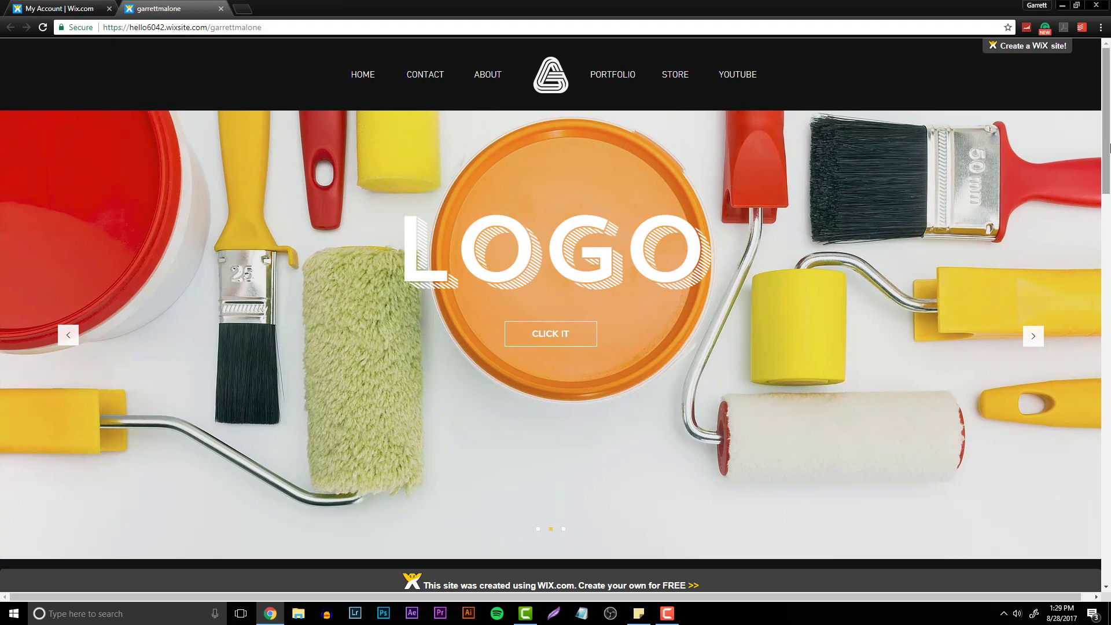
{"action": "scroll", "coordinate": [1108, 147], "scroll_direction": "down", "scroll_amount": 5}
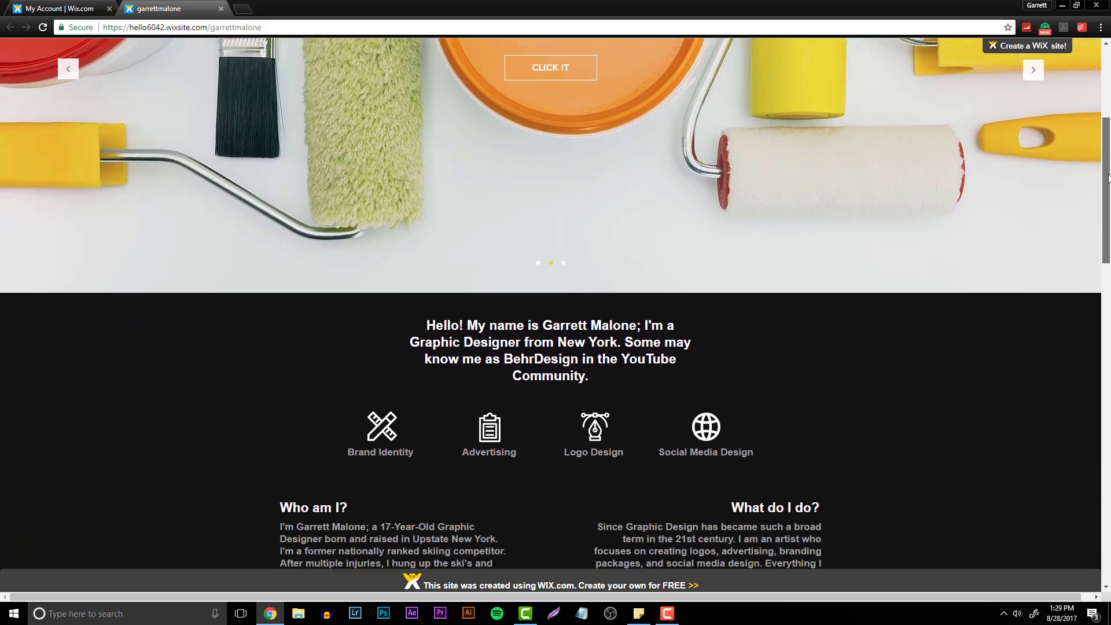
{"action": "scroll", "coordinate": [1109, 177], "scroll_direction": "down", "scroll_amount": 1}
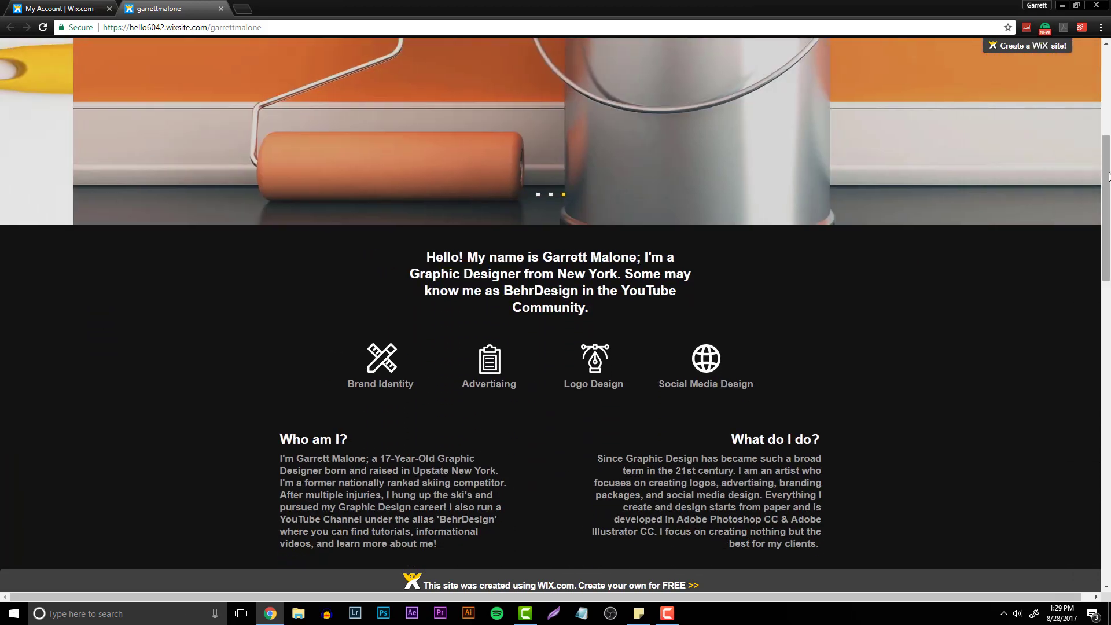
{"action": "scroll", "coordinate": [1109, 176], "scroll_direction": "down", "scroll_amount": 7}
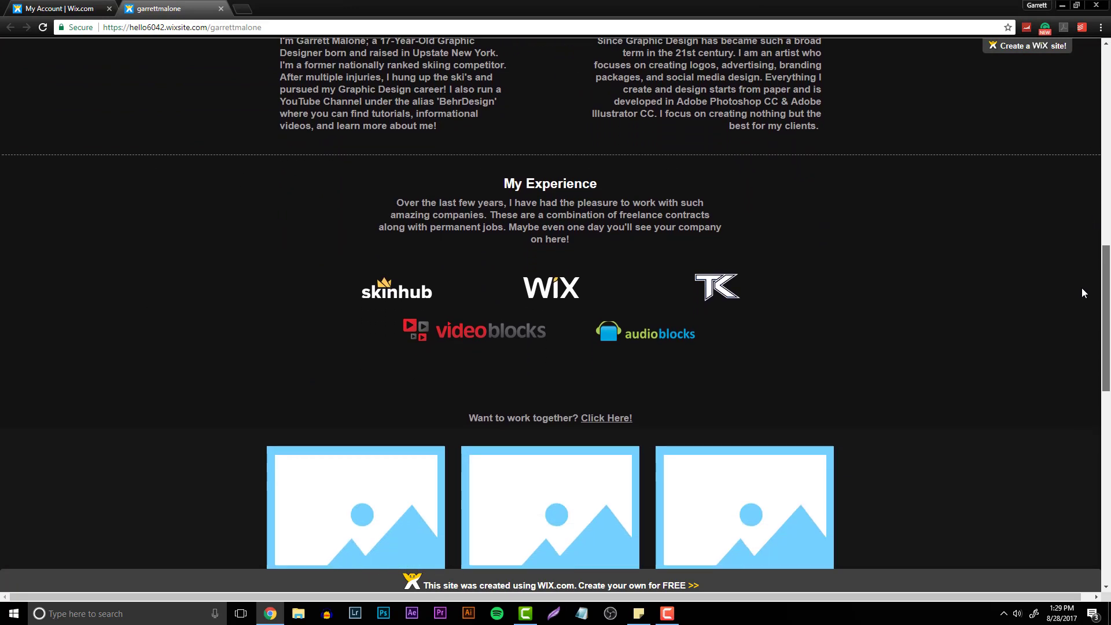
{"action": "scroll", "coordinate": [1083, 293], "scroll_direction": "down", "scroll_amount": 10}
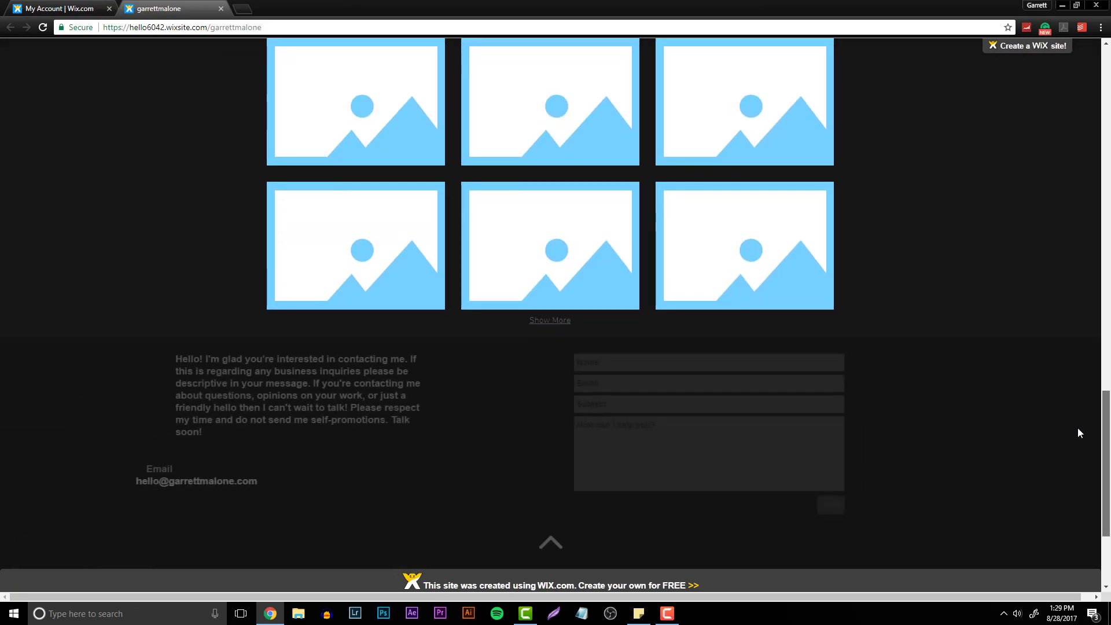
{"action": "scroll", "coordinate": [1079, 437], "scroll_direction": "down", "scroll_amount": 1}
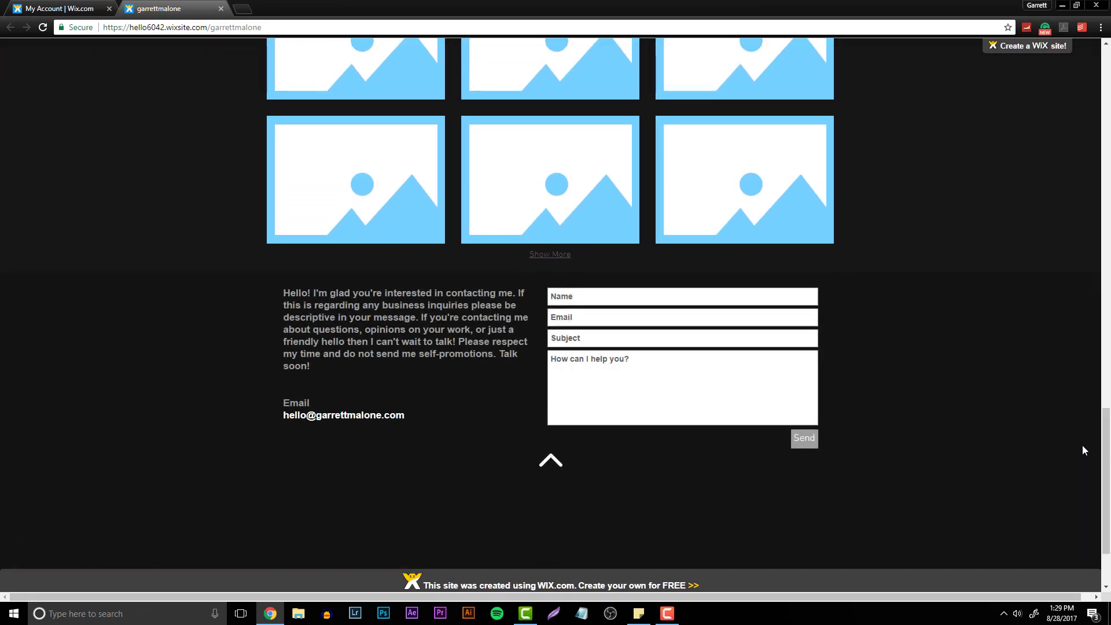
{"action": "left_click_drag", "start_coordinate": [1107, 456], "coordinate": [1107, 485]}
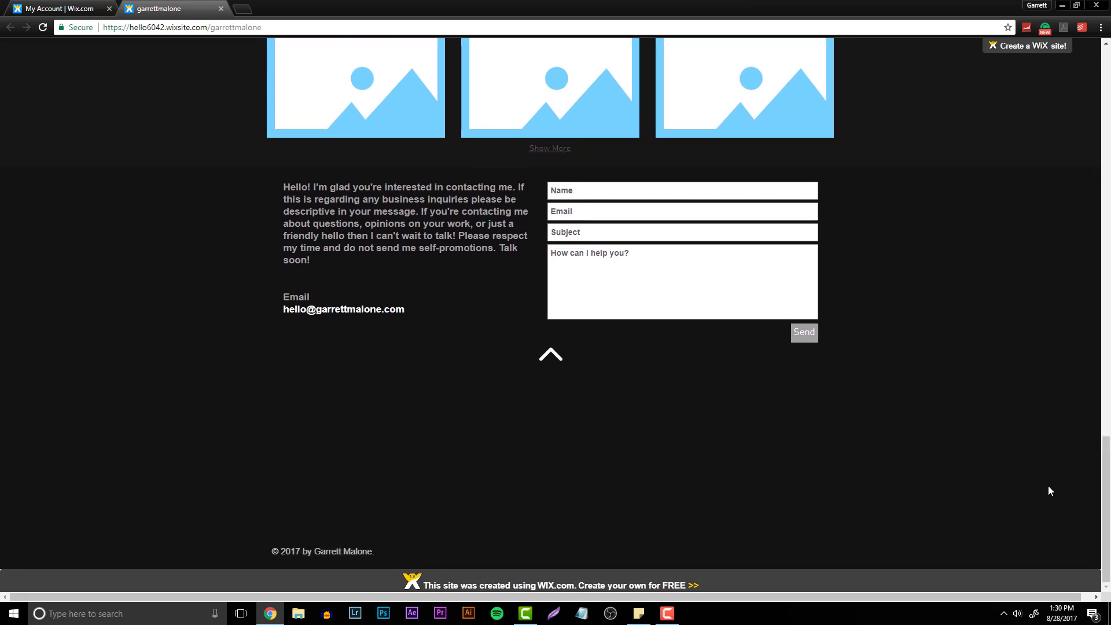
{"action": "left_click", "coordinate": [220, 9]}
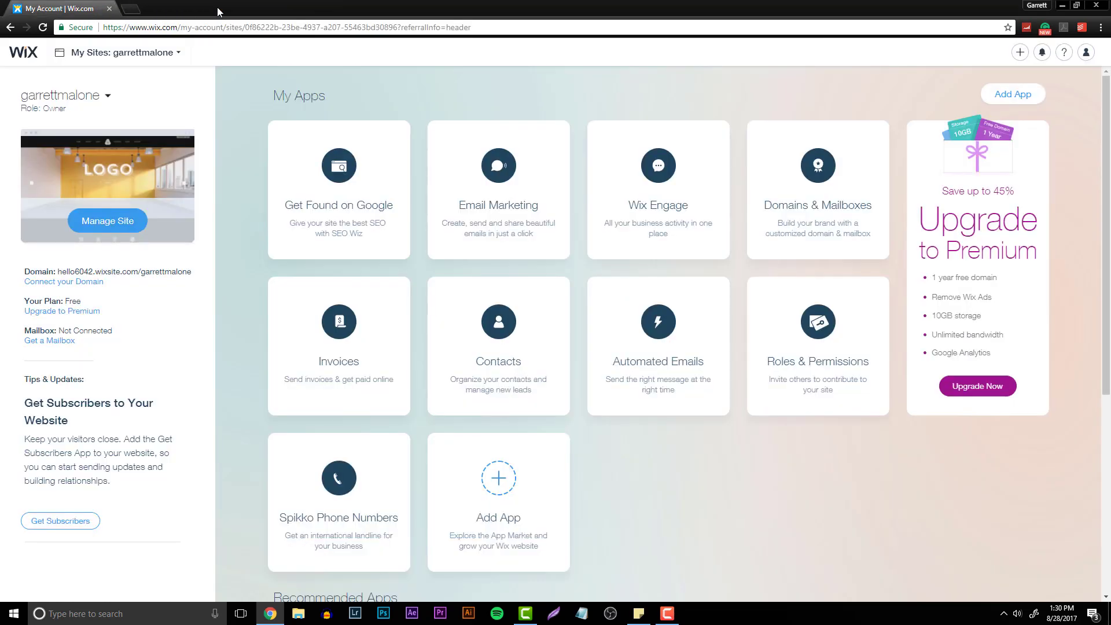
- Start creating a new Designer website and choose to let Wix ADI build it
{"action": "left_click", "coordinate": [139, 57]}
{"action": "left_click", "coordinate": [340, 130]}
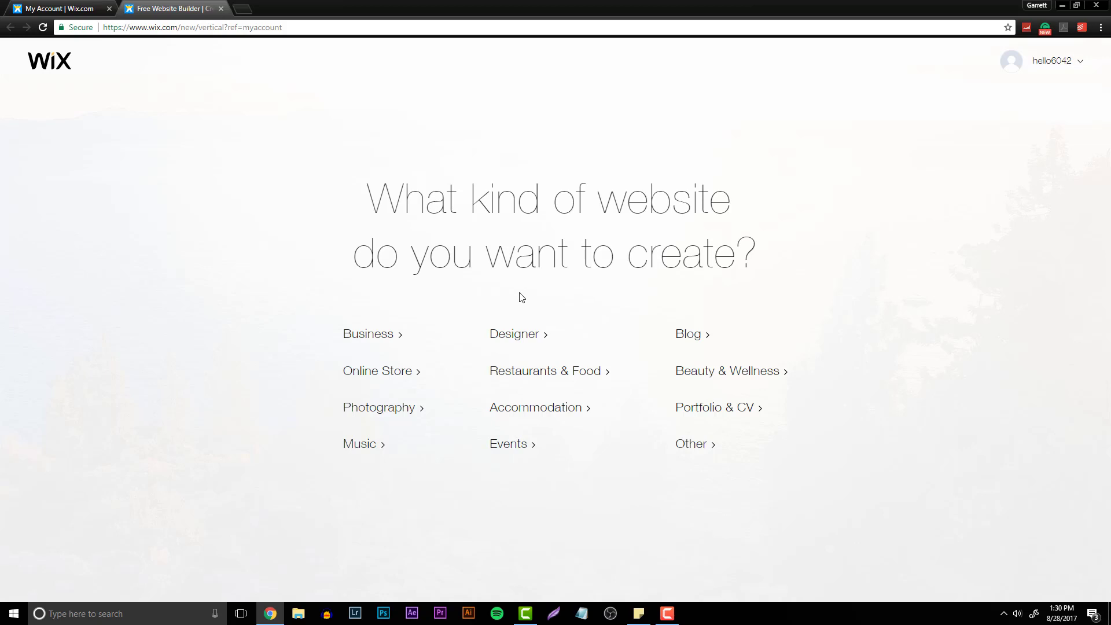
{"action": "left_click", "coordinate": [513, 335]}
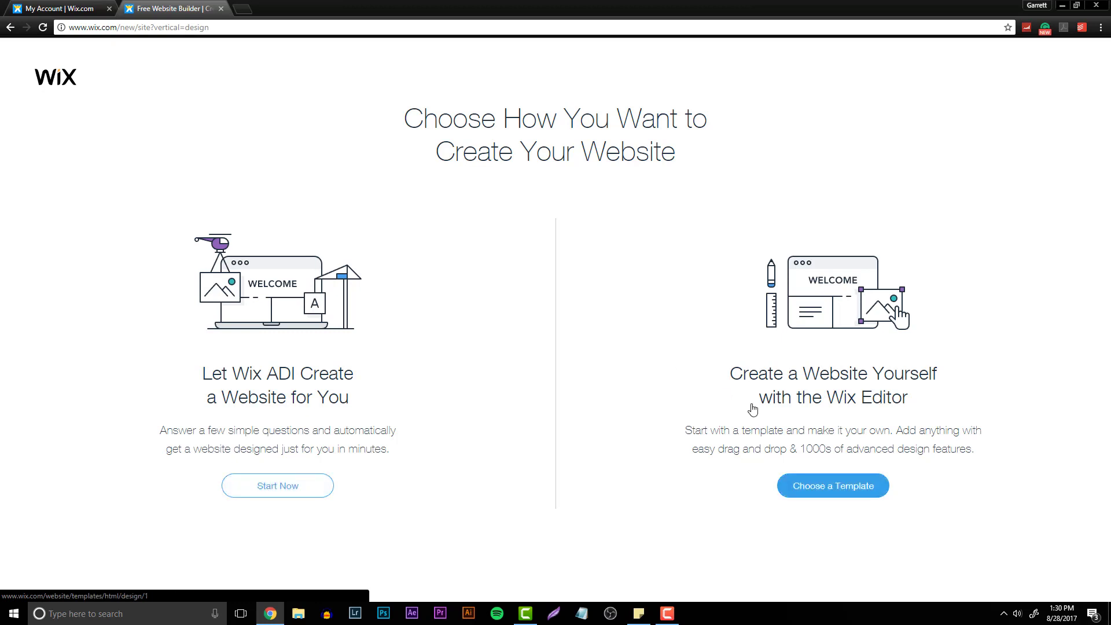
{"action": "left_click", "coordinate": [277, 488]}
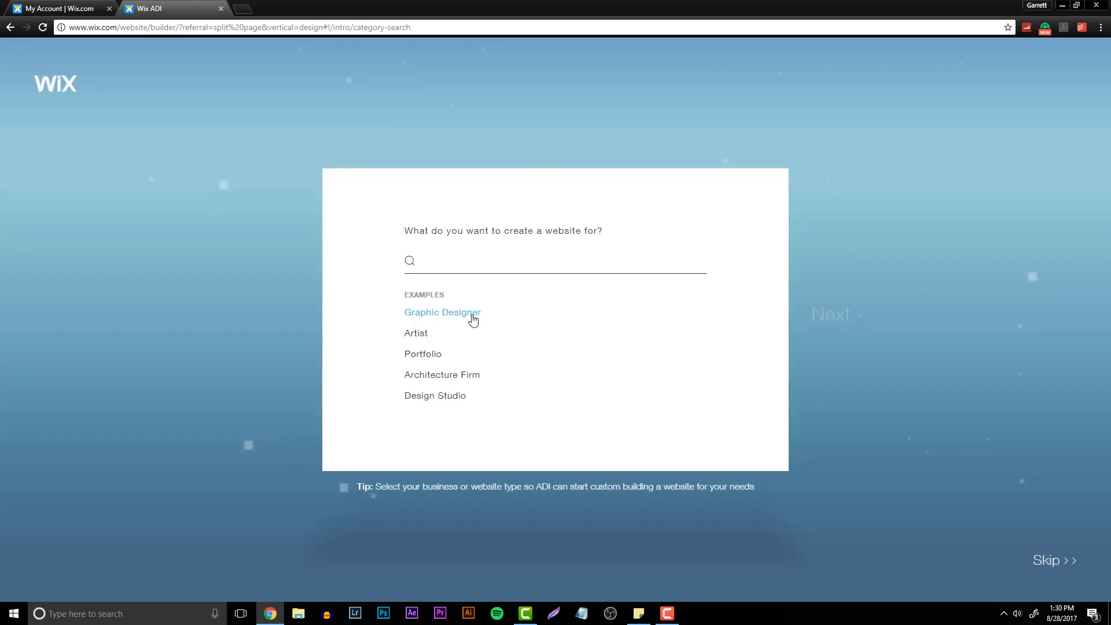
- Choose Graphic Designer Portfolio as the website type and continue without selecting any optional features
{"action": "left_click", "coordinate": [472, 318]}
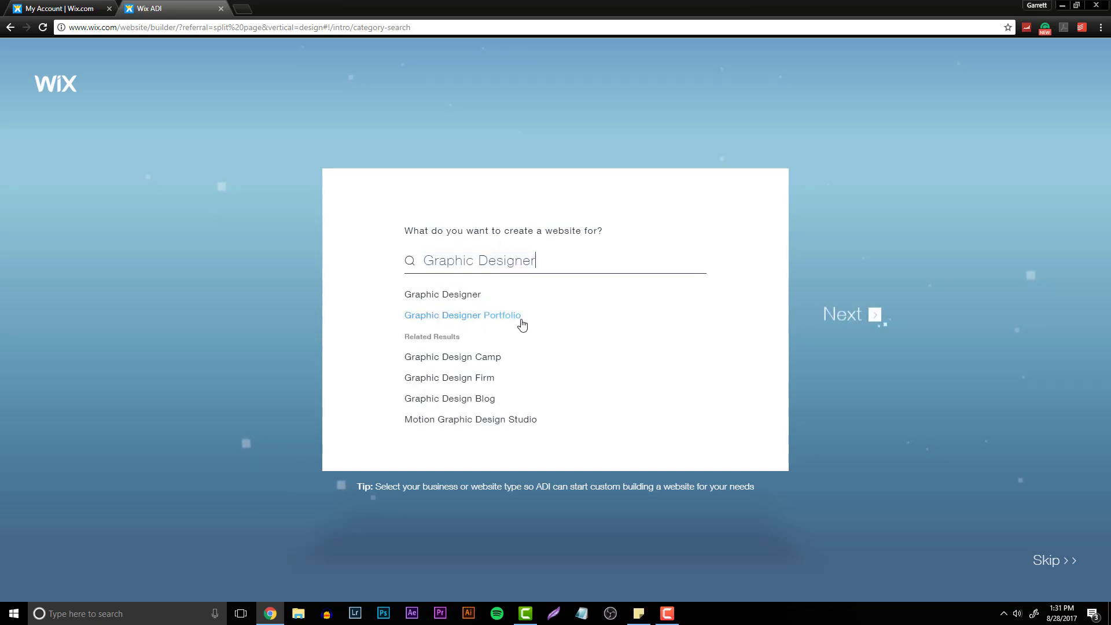
{"action": "left_click", "coordinate": [486, 316]}
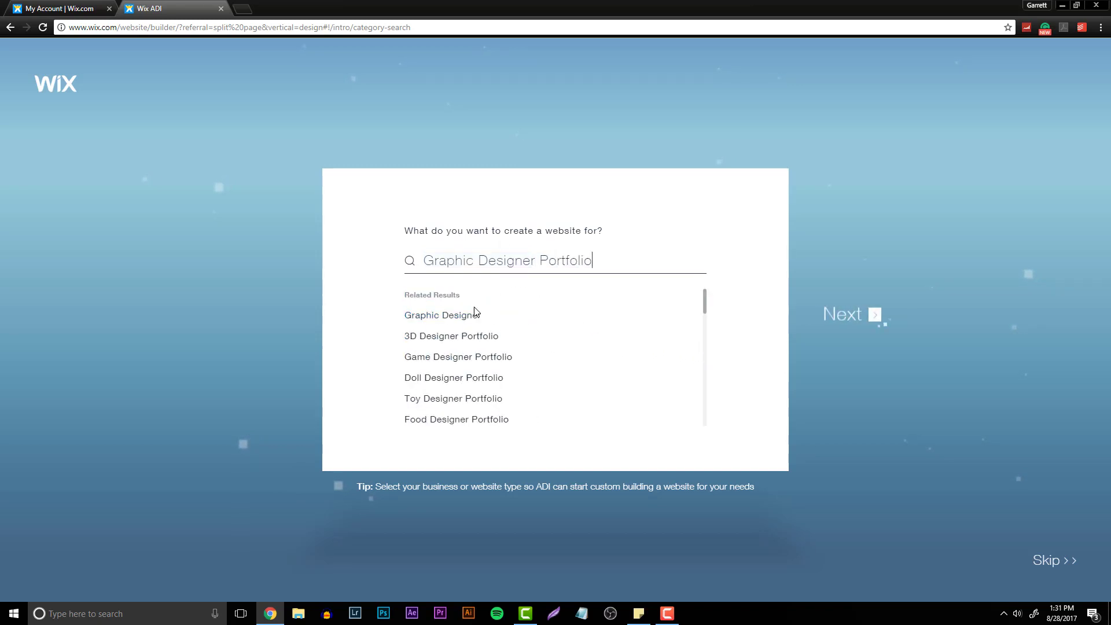
{"action": "scroll", "coordinate": [637, 336], "scroll_direction": "down", "scroll_amount": 1}
{"action": "right_click", "coordinate": [764, 325]}
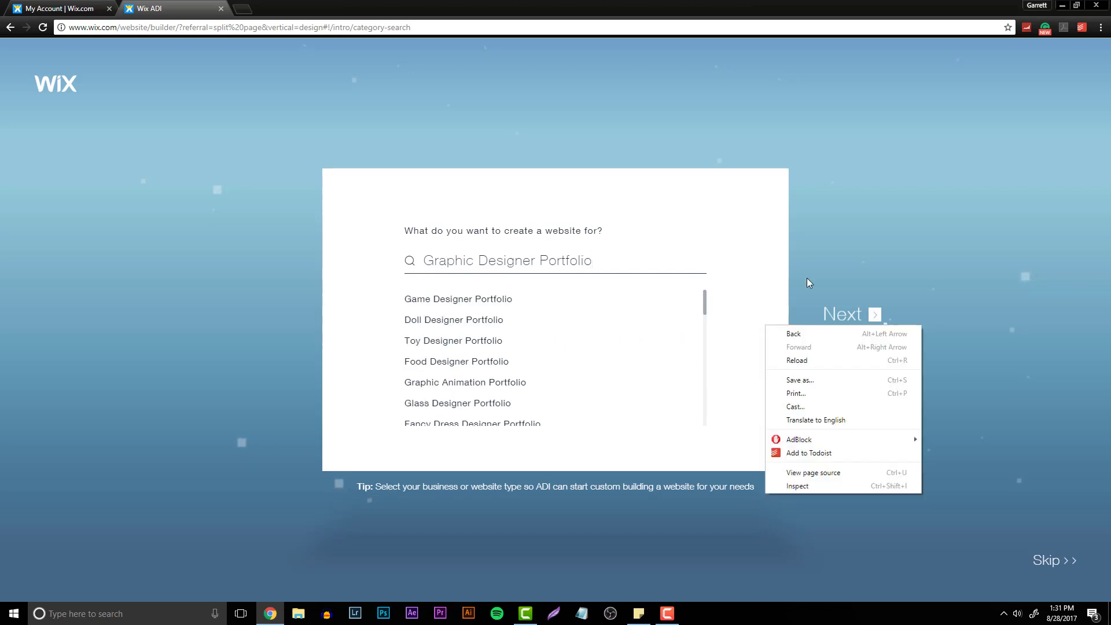
{"action": "left_click", "coordinate": [807, 279]}
{"action": "left_click", "coordinate": [868, 312]}
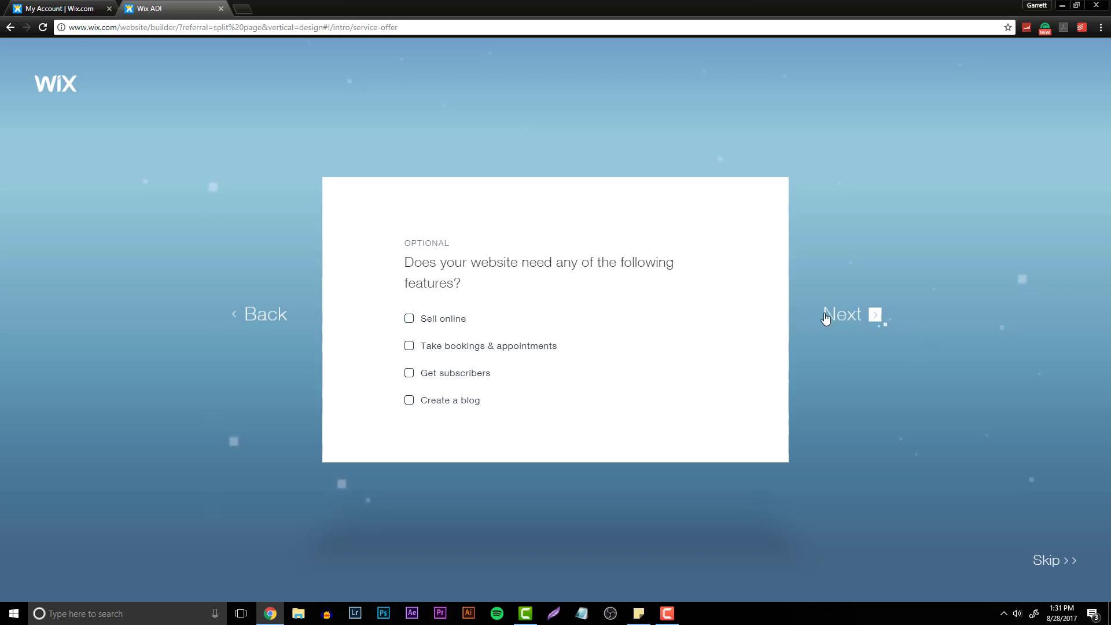
{"action": "left_click", "coordinate": [842, 320]}
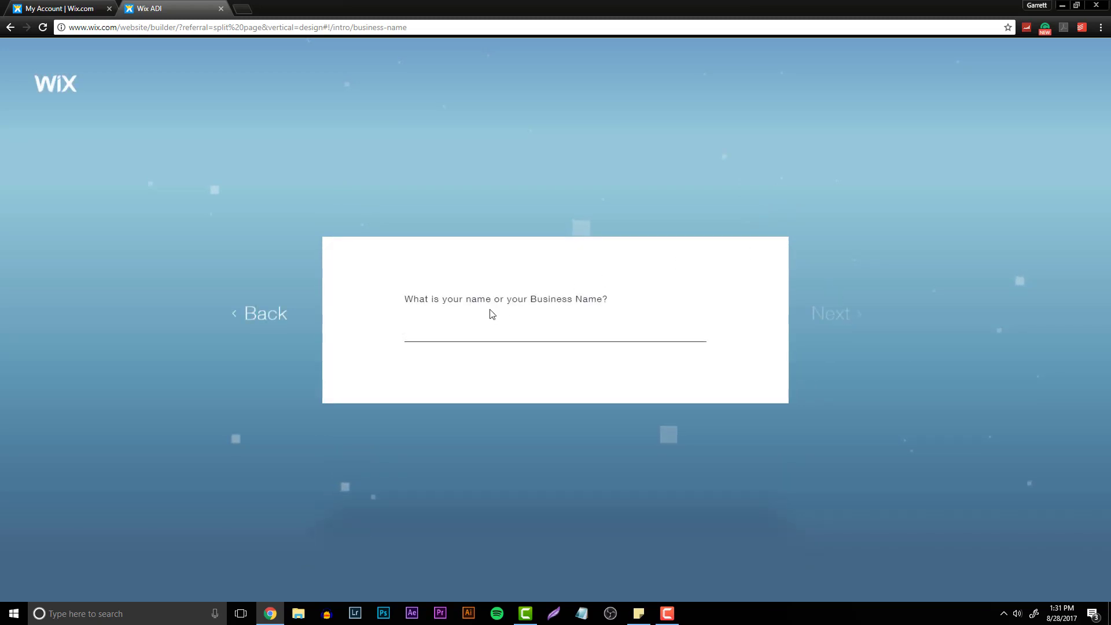
- Enter your full name as the business name and continue
{"action": "type", "text": "Garre"}
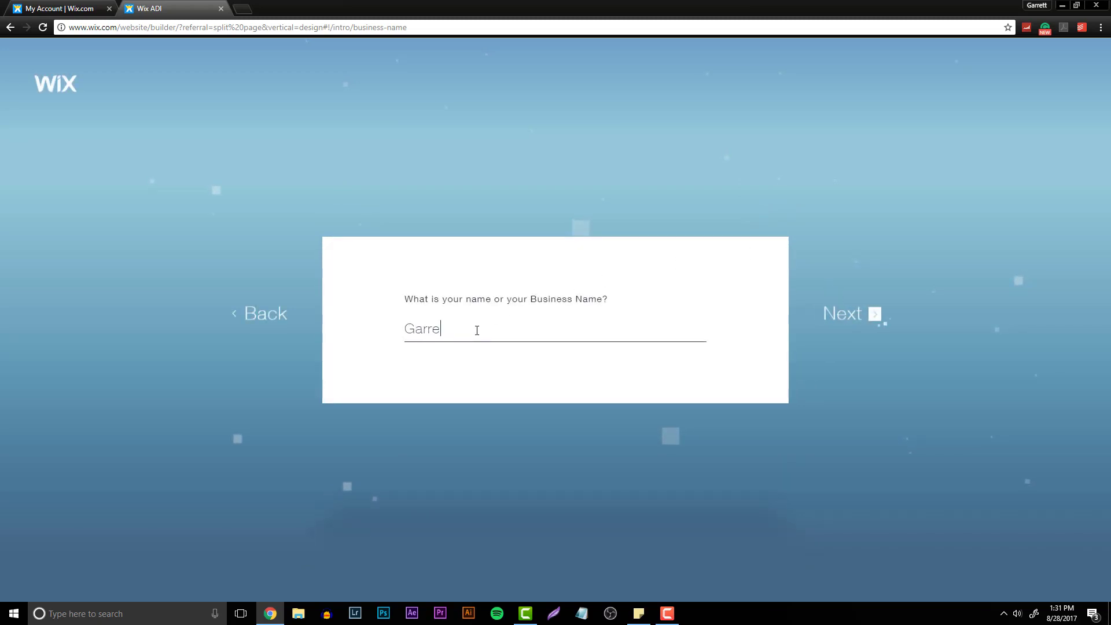
{"action": "type", "text": "tt Malone"}
{"action": "left_click", "coordinate": [857, 313]}
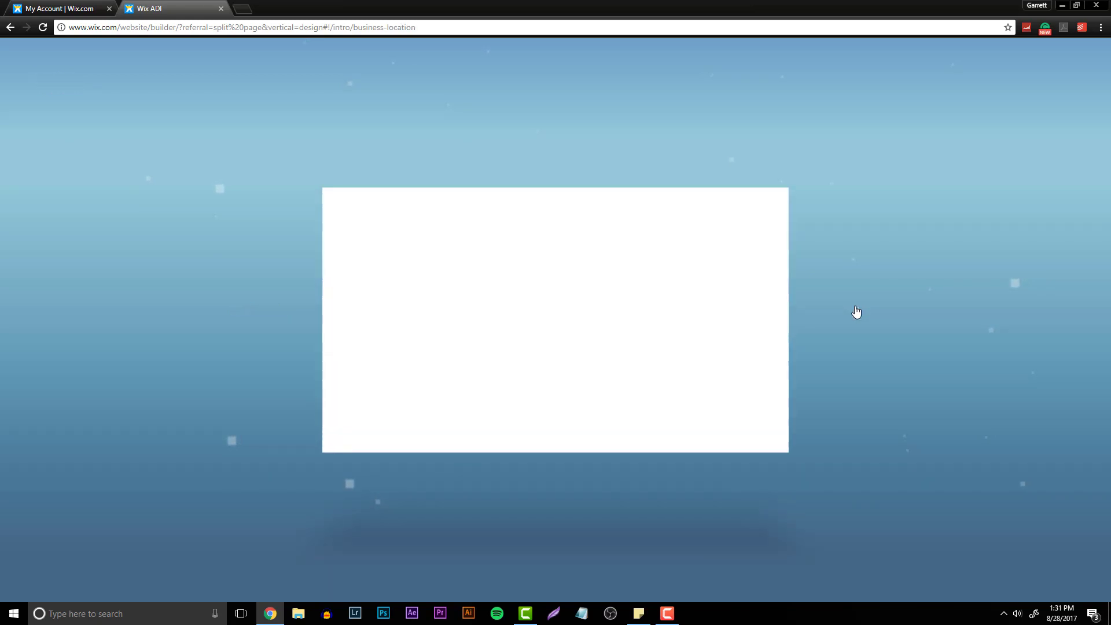
- Set the business location to New York, NY, United States and continue
{"action": "left_click", "coordinate": [539, 282]}
{"action": "type", "text": "N"}
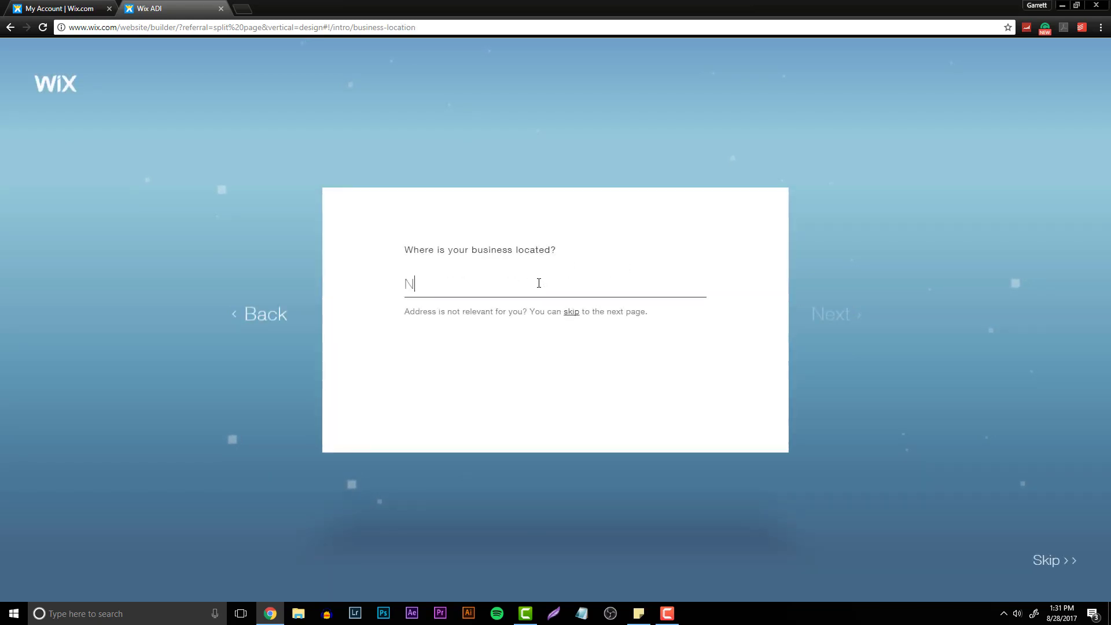
{"action": "type", "text": "ew York, New Yo"}
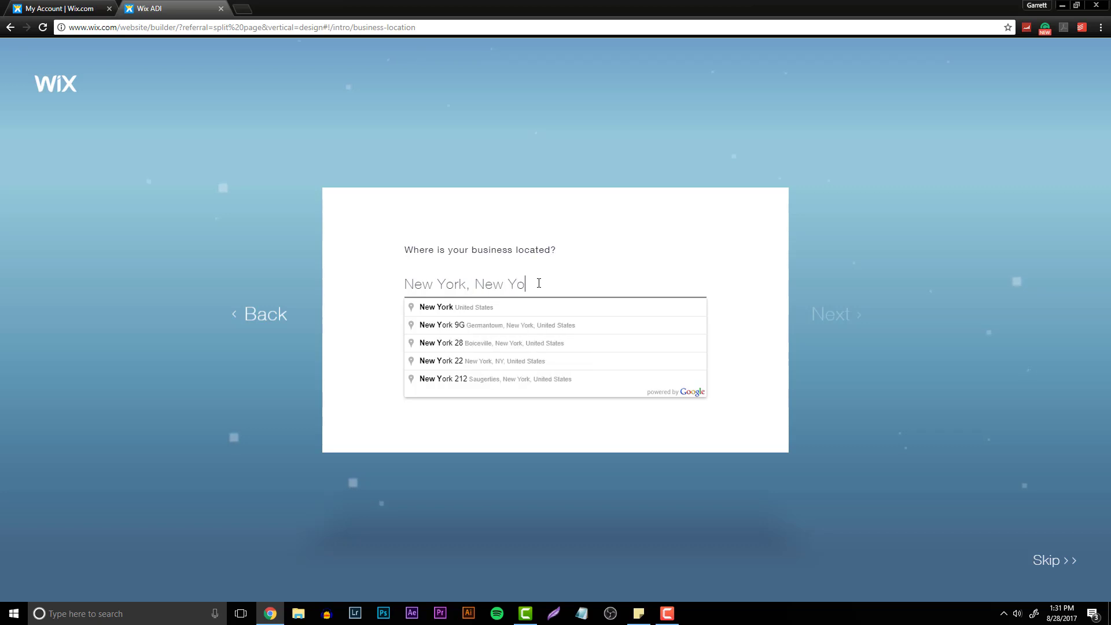
{"action": "type", "text": "rk"}
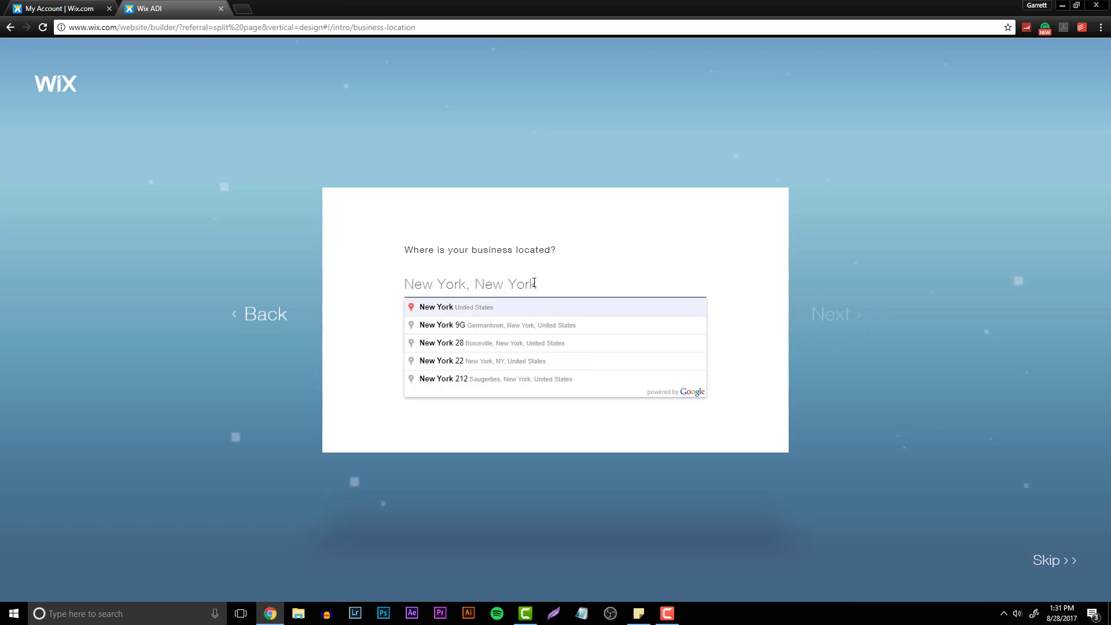
{"action": "left_click_drag", "start_coordinate": [532, 282], "coordinate": [412, 267]}
{"action": "type", "text": "New"}
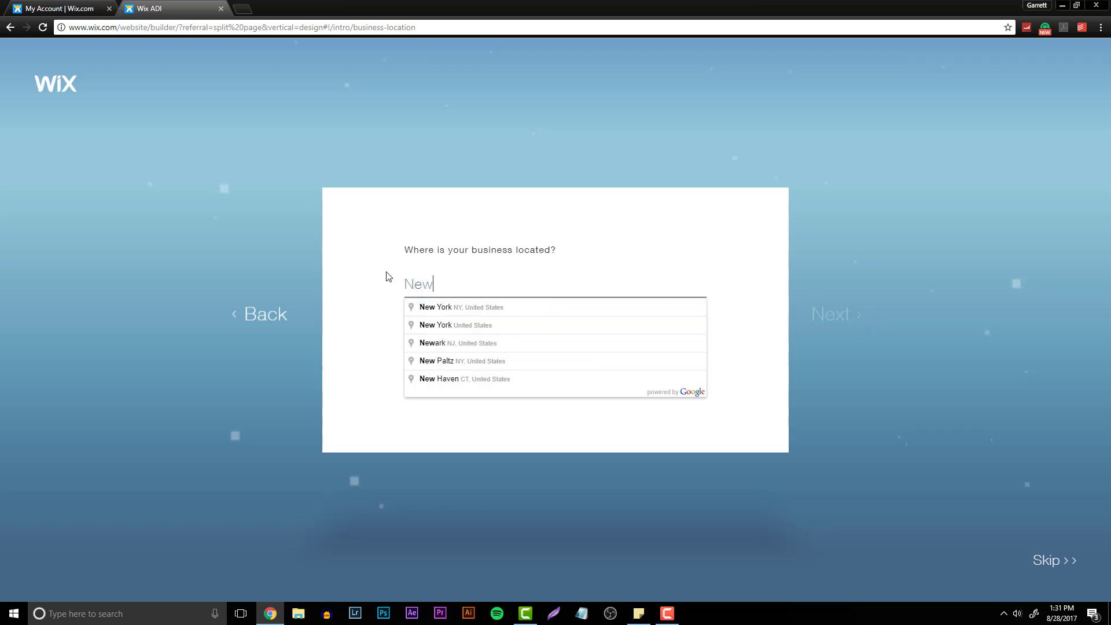
{"action": "key", "text": "Return"}
{"action": "left_click", "coordinate": [836, 319]}
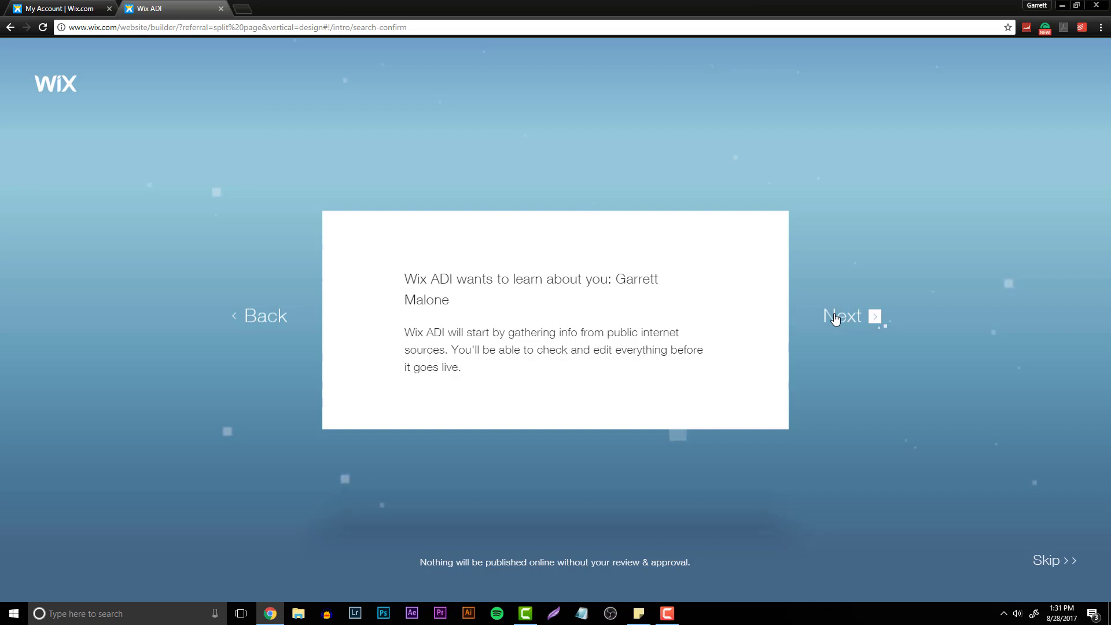
- Let Wix ADI gather your public info and confirm the found listing as your business
{"action": "left_click", "coordinate": [835, 318]}
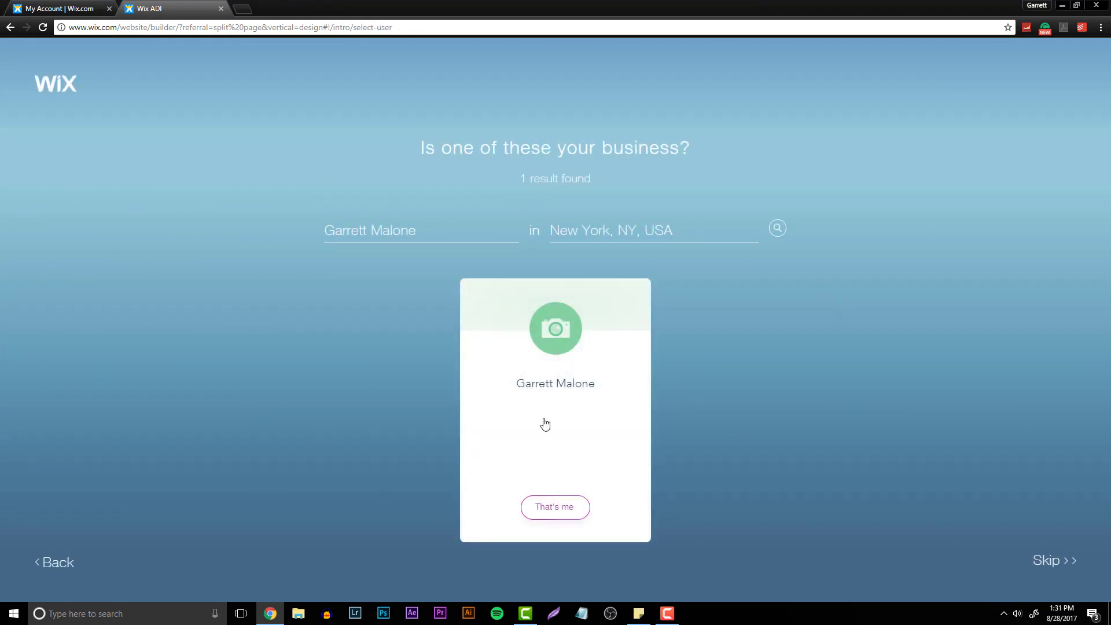
{"action": "left_click", "coordinate": [558, 325]}
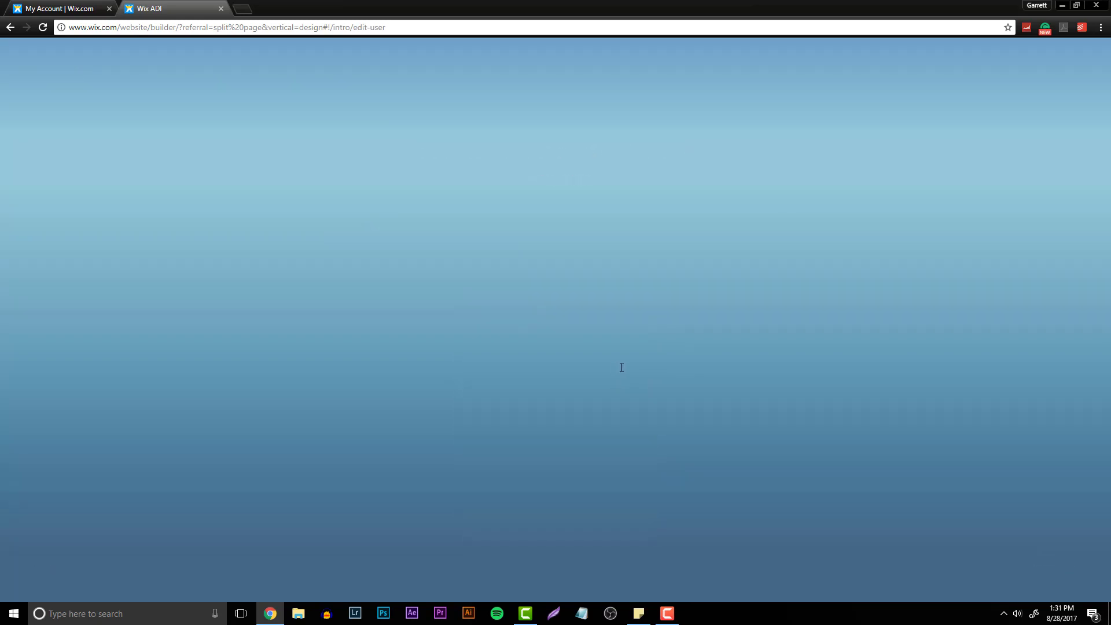
- Add a logo by uploading the signature image from the Desktop
{"action": "left_click", "coordinate": [556, 261]}
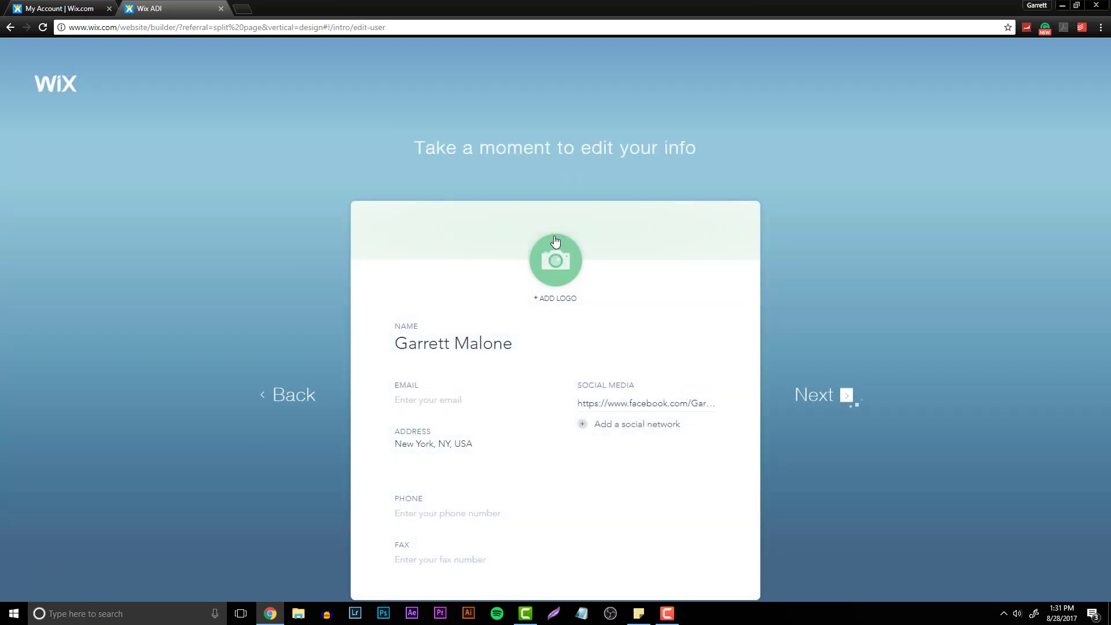
{"action": "scroll", "coordinate": [422, 128], "scroll_direction": "down", "scroll_amount": 2}
{"action": "scroll", "coordinate": [425, 142], "scroll_direction": "down", "scroll_amount": 2}
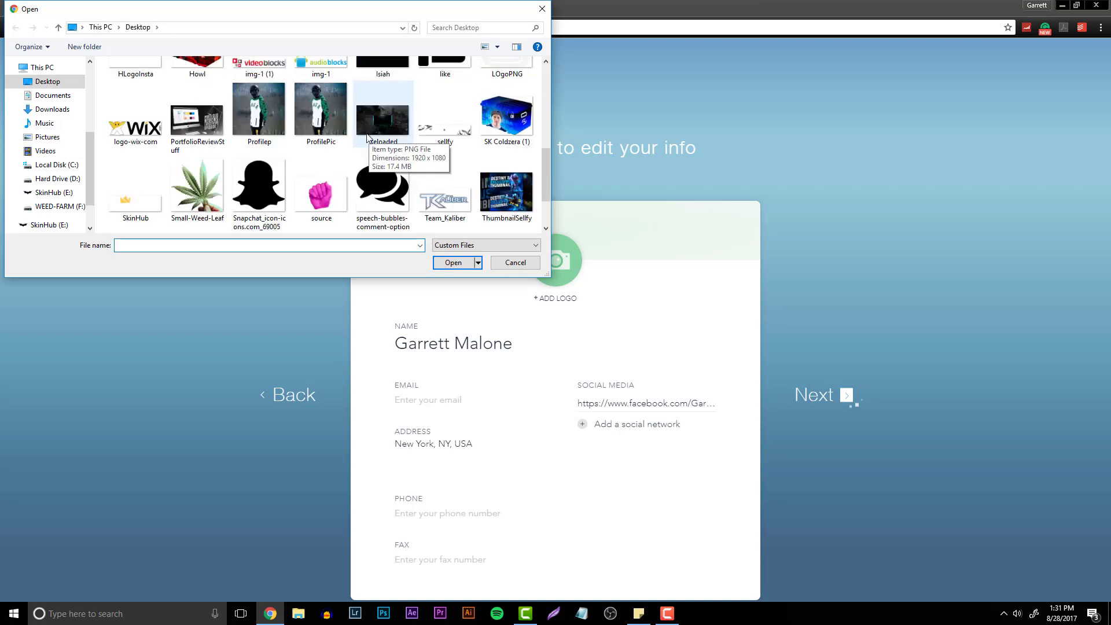
{"action": "scroll", "coordinate": [434, 162], "scroll_direction": "down", "scroll_amount": 1}
{"action": "scroll", "coordinate": [434, 165], "scroll_direction": "up", "scroll_amount": 4}
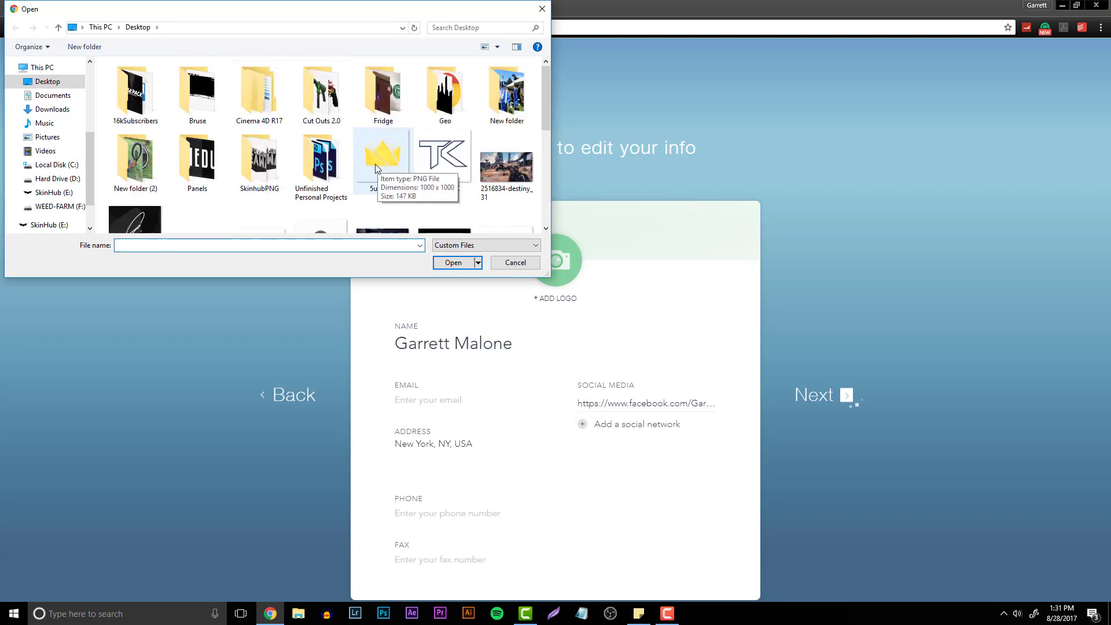
{"action": "double_click", "coordinate": [148, 142]}
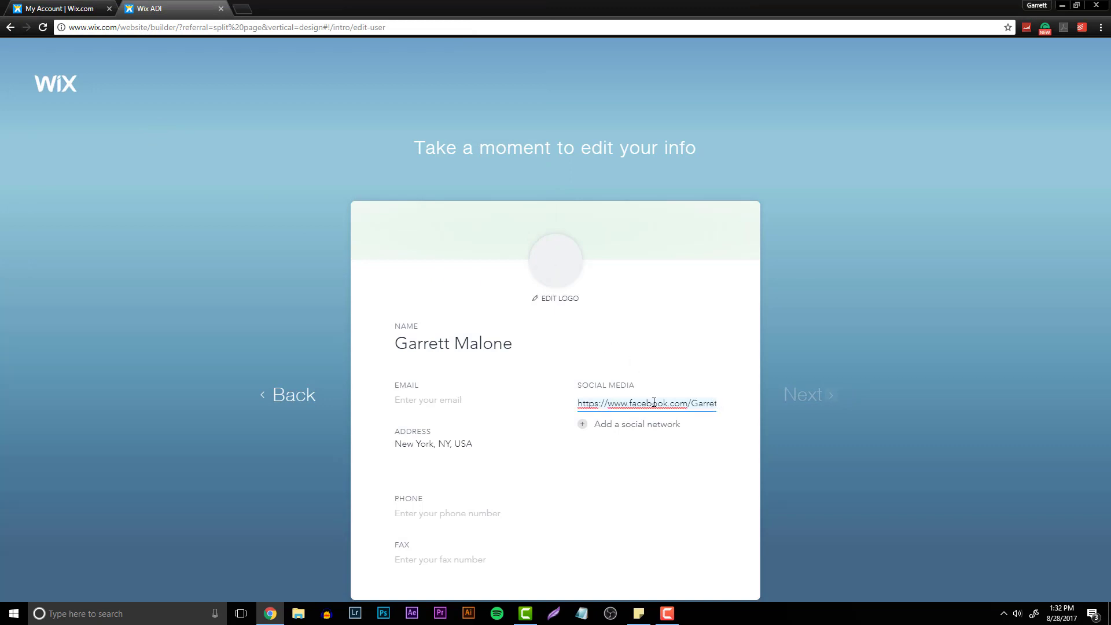
- Replace the Facebook social link with your Twitter profile link
{"action": "left_click", "coordinate": [723, 408]}
{"action": "left_click", "coordinate": [602, 400]}
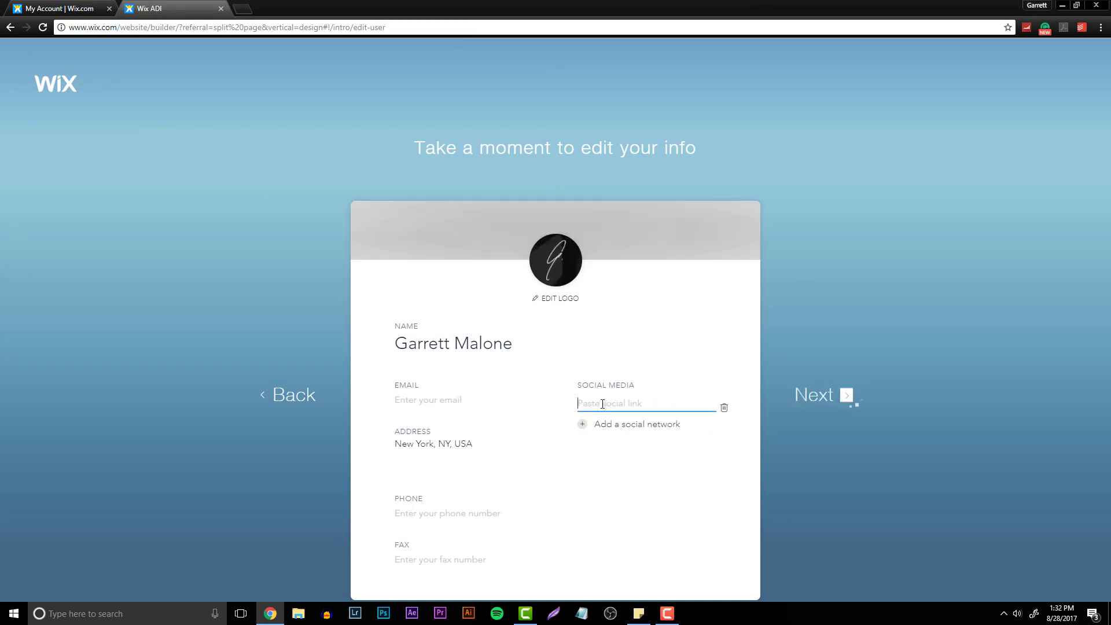
{"action": "type", "text": "www.twitter.com/behrdesign"}
- Add social network links for your Behance and Dribbble profiles
{"action": "left_click", "coordinate": [598, 427]}
{"action": "type", "text": "www.behance.net/garrettmalone"}
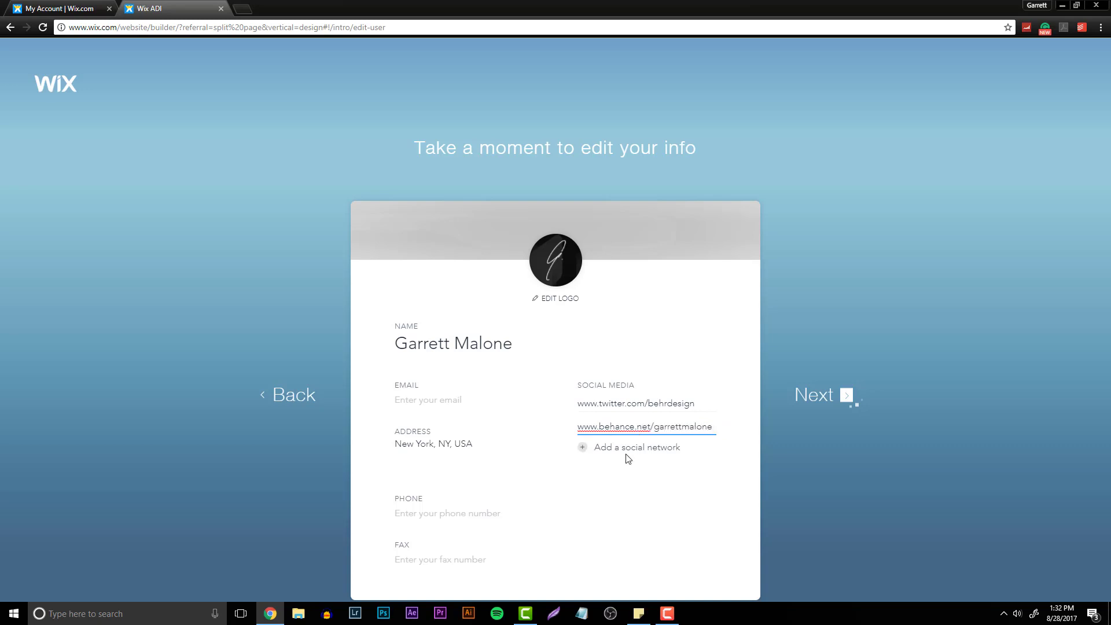
{"action": "left_click", "coordinate": [628, 448]}
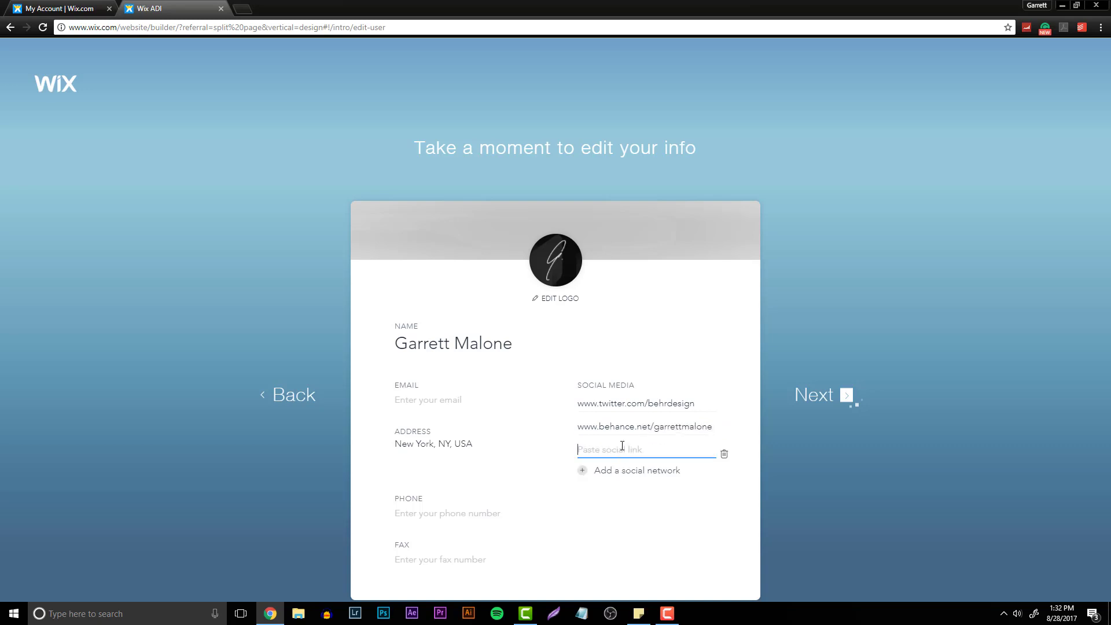
{"action": "type", "text": "www.dribbble.com/behrdesign"}
- Add another social network link for your Instagram profile
{"action": "left_click", "coordinate": [595, 471]}
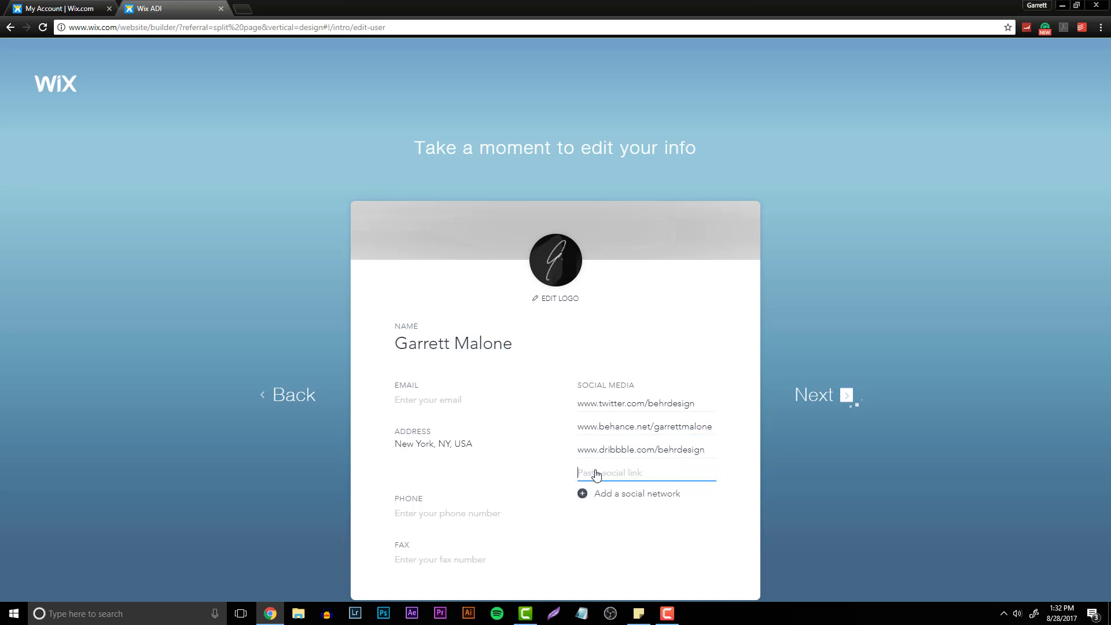
{"action": "type", "text": "www.instagram.com"}
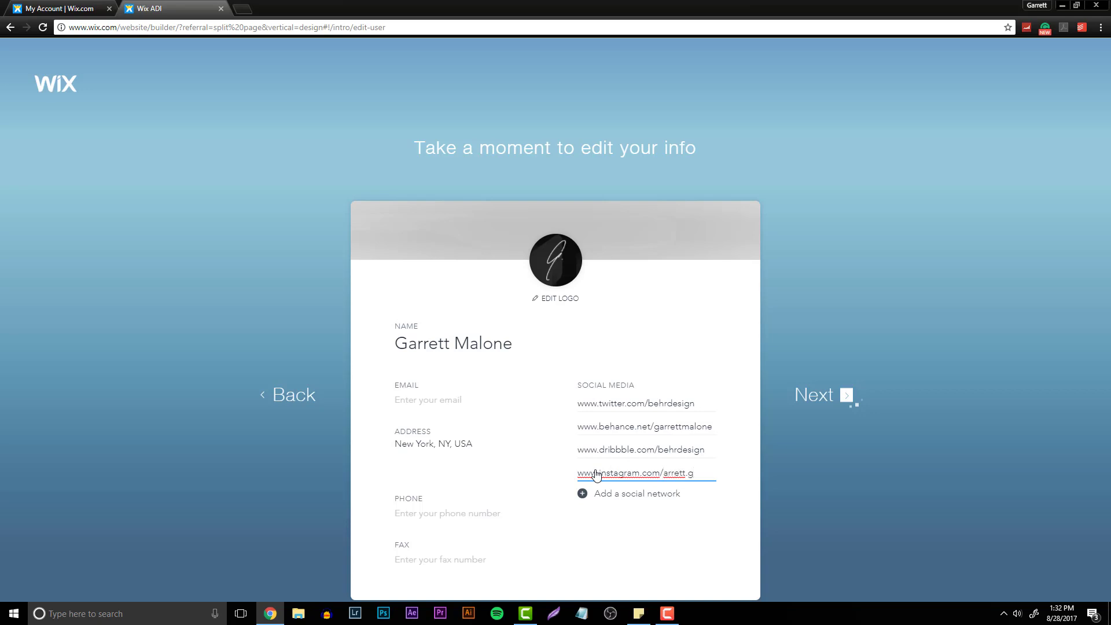
{"action": "type", "text": "/arrett.g"}
- Fill in the contact e-mail address in the Email field
{"action": "left_click", "coordinate": [472, 399]}
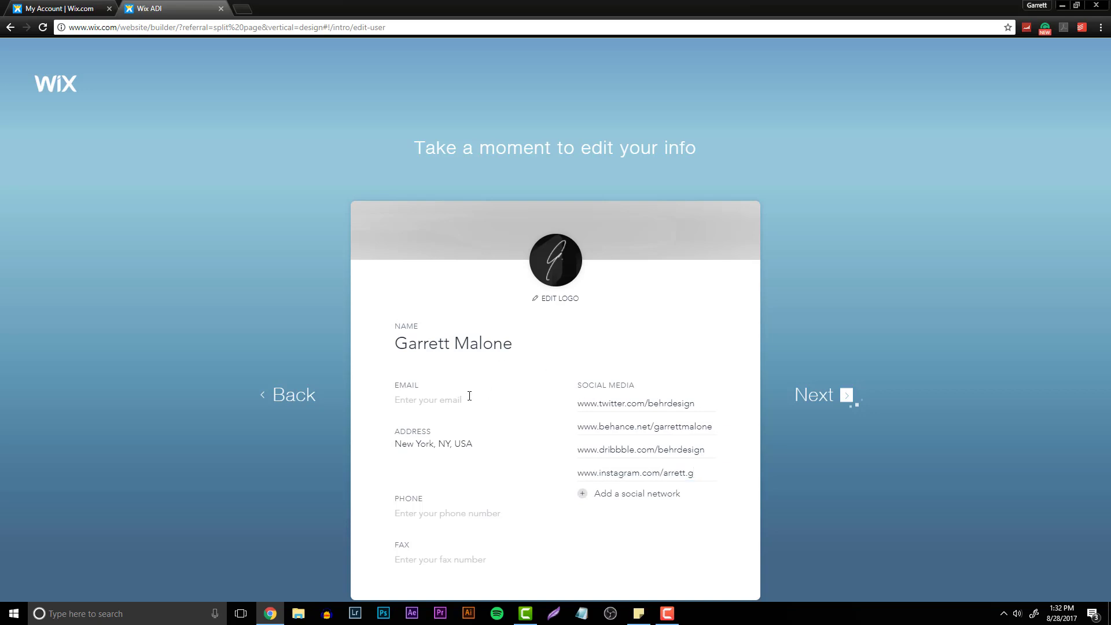
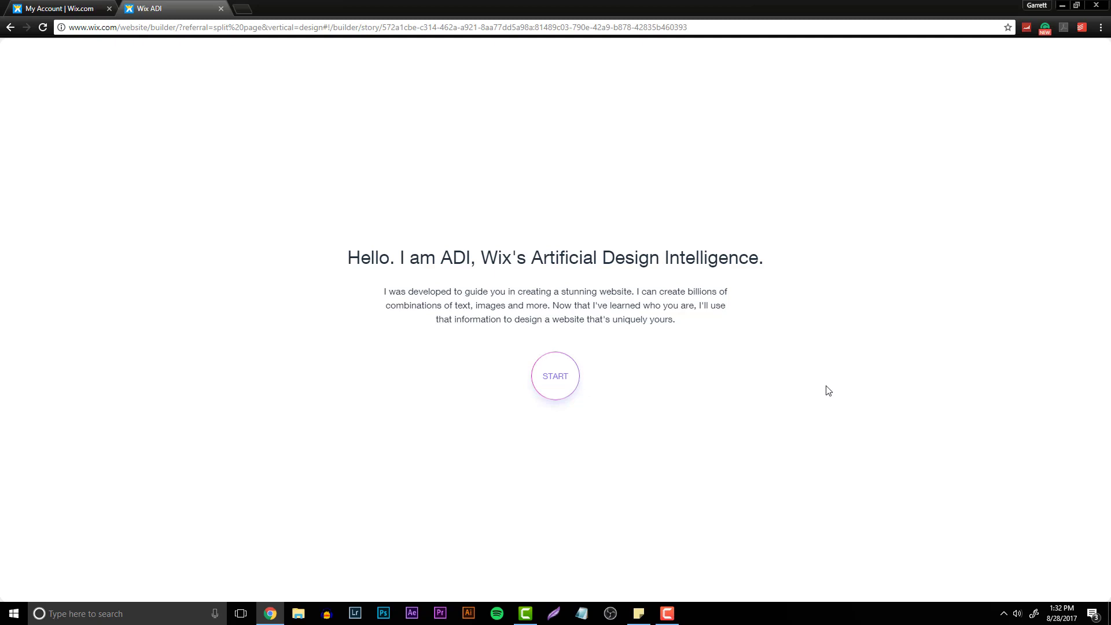
- Start the ADI design process and pick the Jet black style, then continue
{"action": "left_click", "coordinate": [556, 374]}
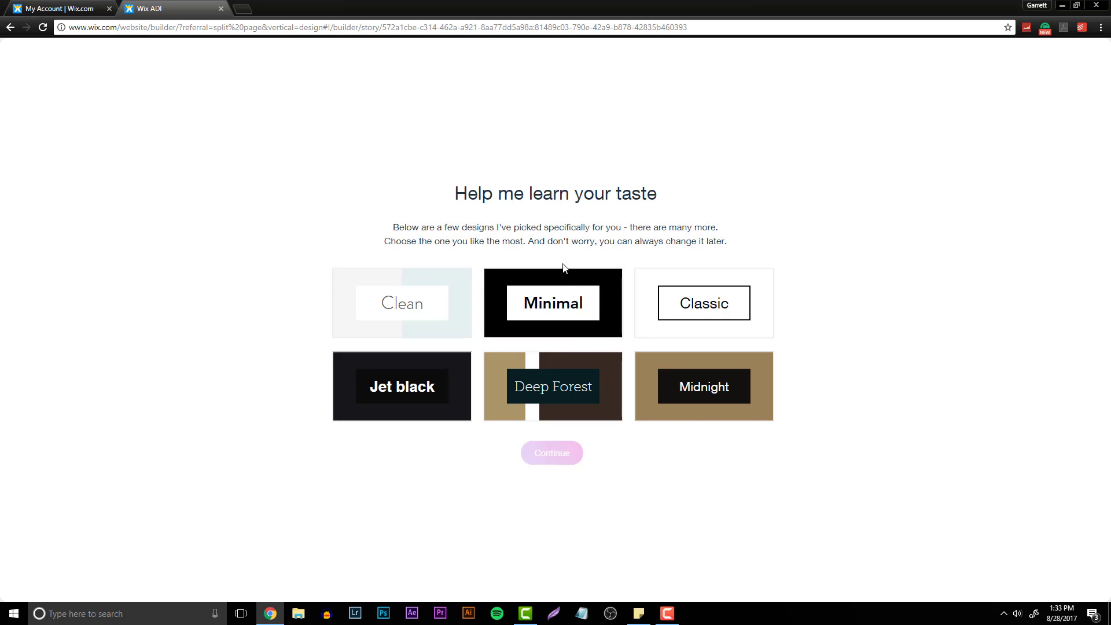
{"action": "left_click", "coordinate": [428, 393]}
{"action": "left_click", "coordinate": [555, 452]}
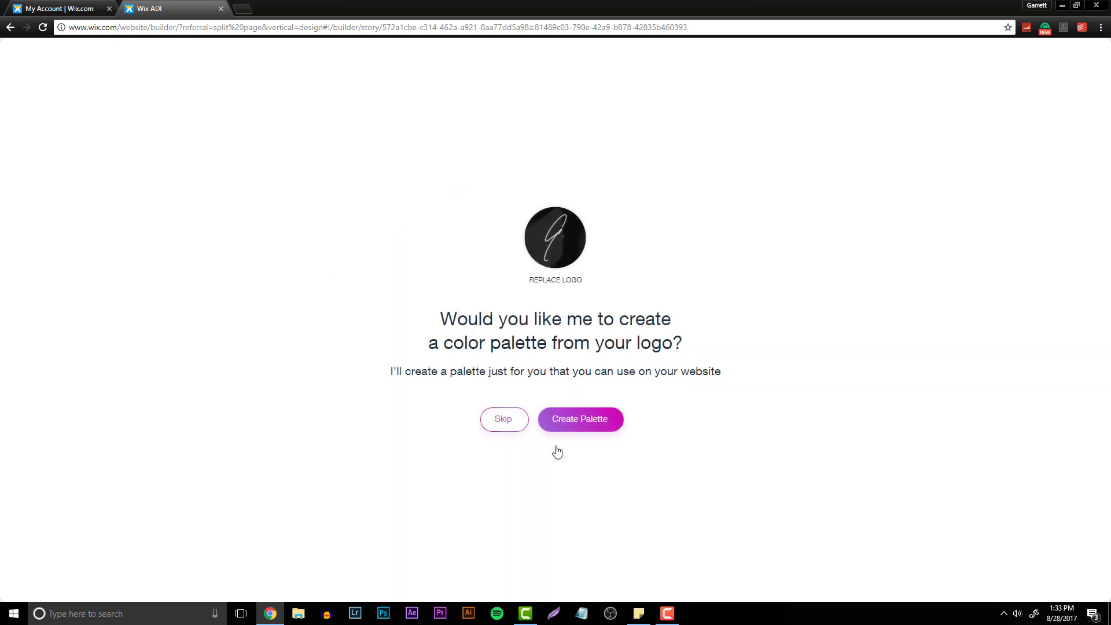
- Create a color palette from the logo and apply those colors
{"action": "left_click", "coordinate": [598, 422]}
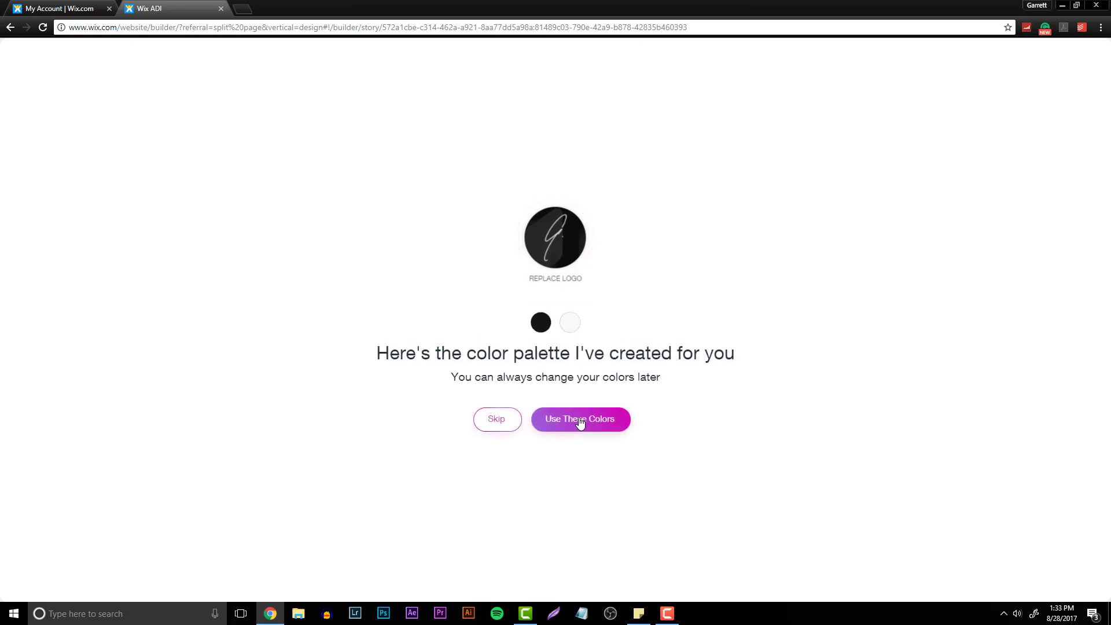
{"action": "left_click", "coordinate": [580, 422]}
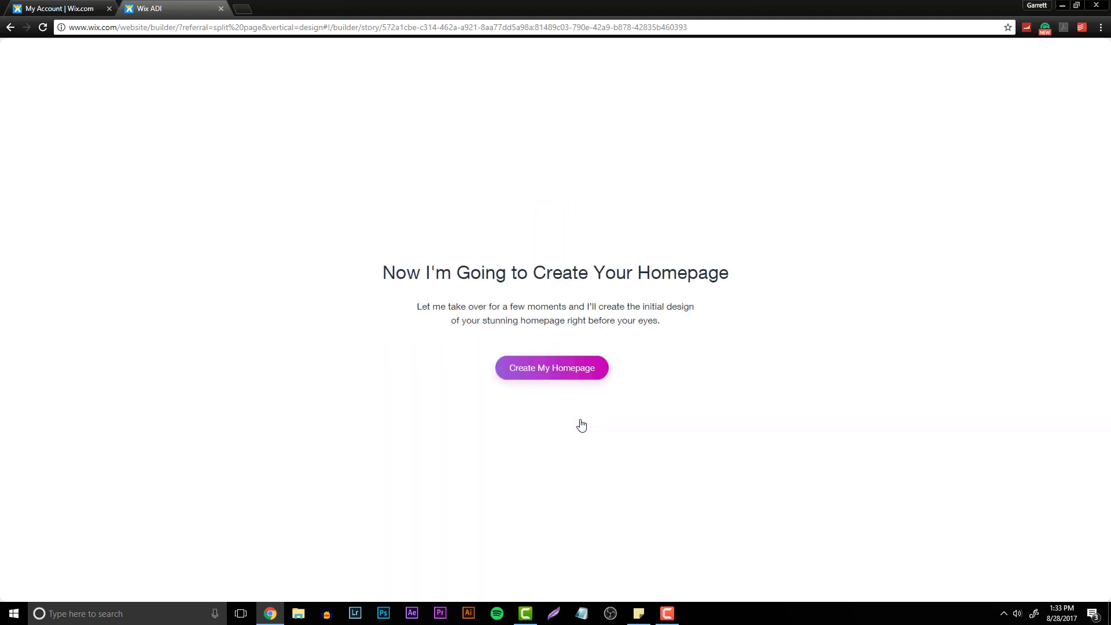
- Generate the homepage and review its sections
{"action": "left_click", "coordinate": [556, 376]}
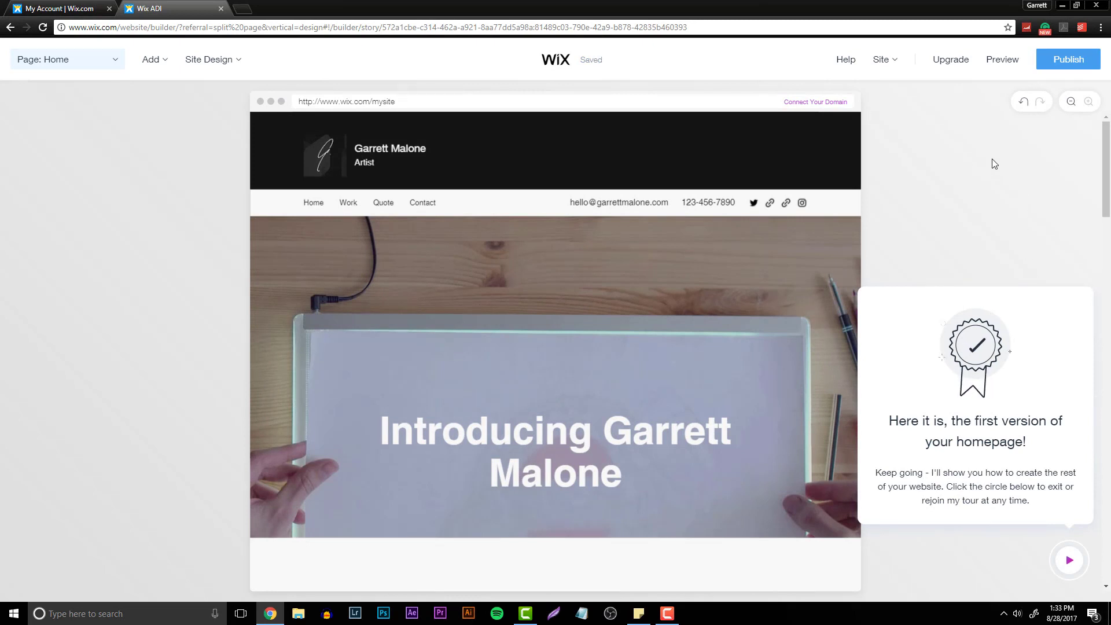
{"action": "scroll", "coordinate": [993, 163], "scroll_direction": "down", "scroll_amount": 2}
{"action": "scroll", "coordinate": [939, 275], "scroll_direction": "down", "scroll_amount": 5}
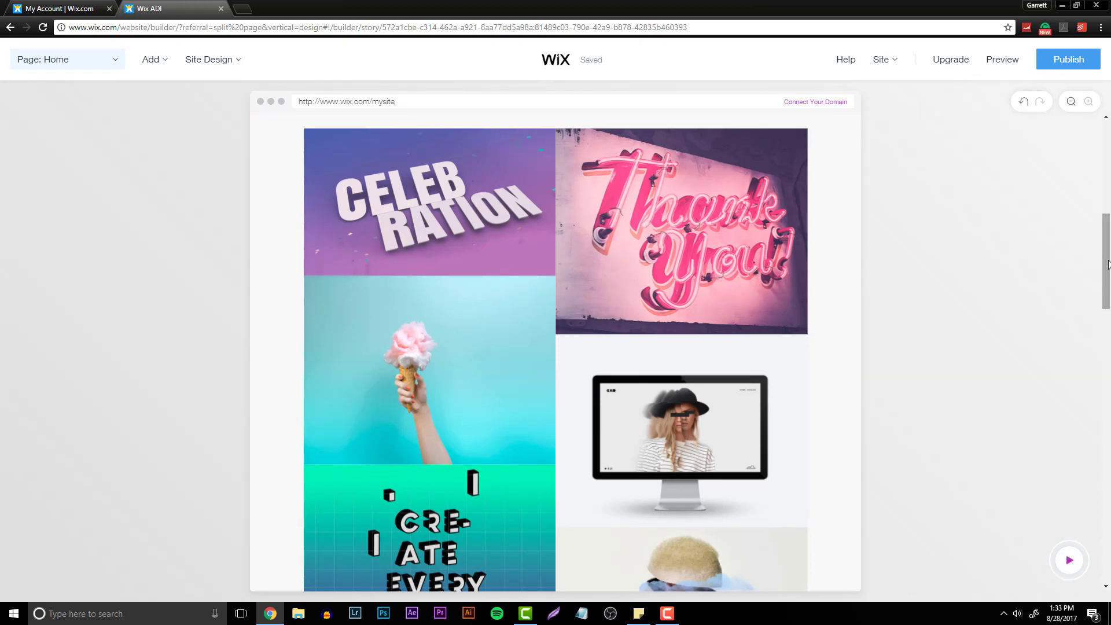
{"action": "scroll", "coordinate": [1107, 264], "scroll_direction": "up", "scroll_amount": 7}
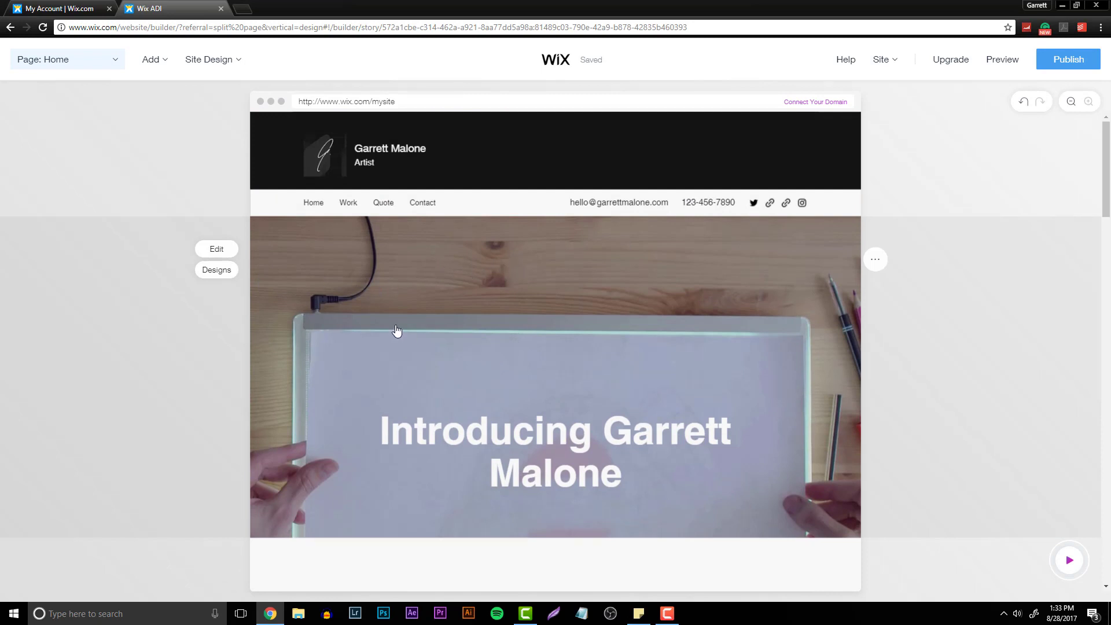
{"action": "scroll", "coordinate": [404, 231], "scroll_direction": "down", "scroll_amount": 1}
{"action": "scroll", "coordinate": [453, 186], "scroll_direction": "up", "scroll_amount": 1}
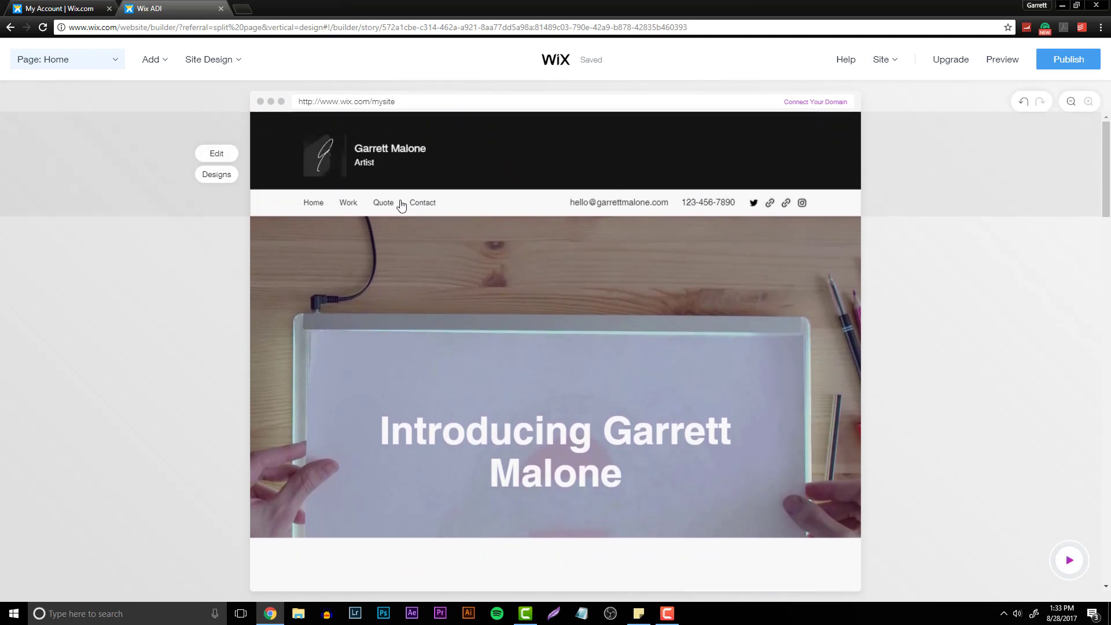
{"action": "scroll", "coordinate": [404, 243], "scroll_direction": "down", "scroll_amount": 3}
{"action": "scroll", "coordinate": [414, 273], "scroll_direction": "up", "scroll_amount": 1}
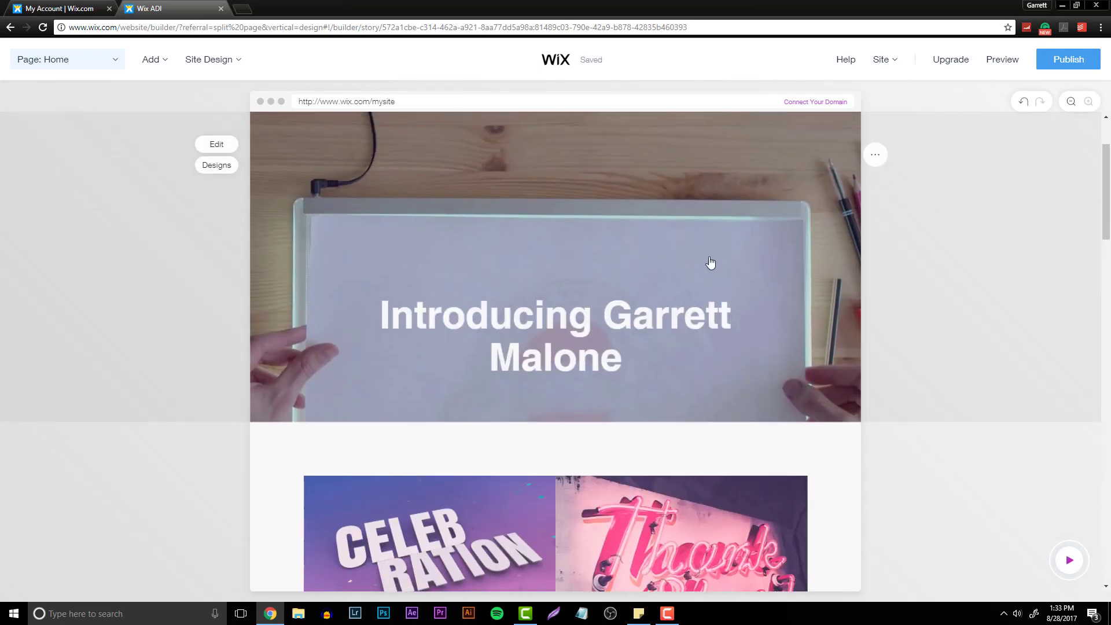
- Browse the alternative designs available for the intro section
{"action": "left_click", "coordinate": [223, 167]}
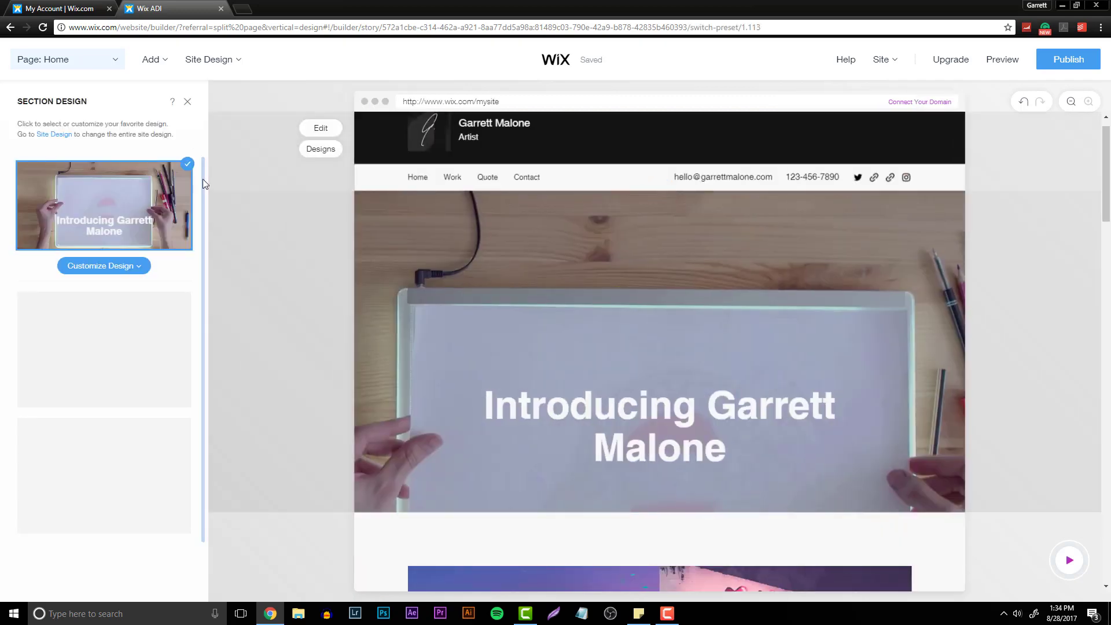
{"action": "scroll", "coordinate": [139, 373], "scroll_direction": "down", "scroll_amount": 2}
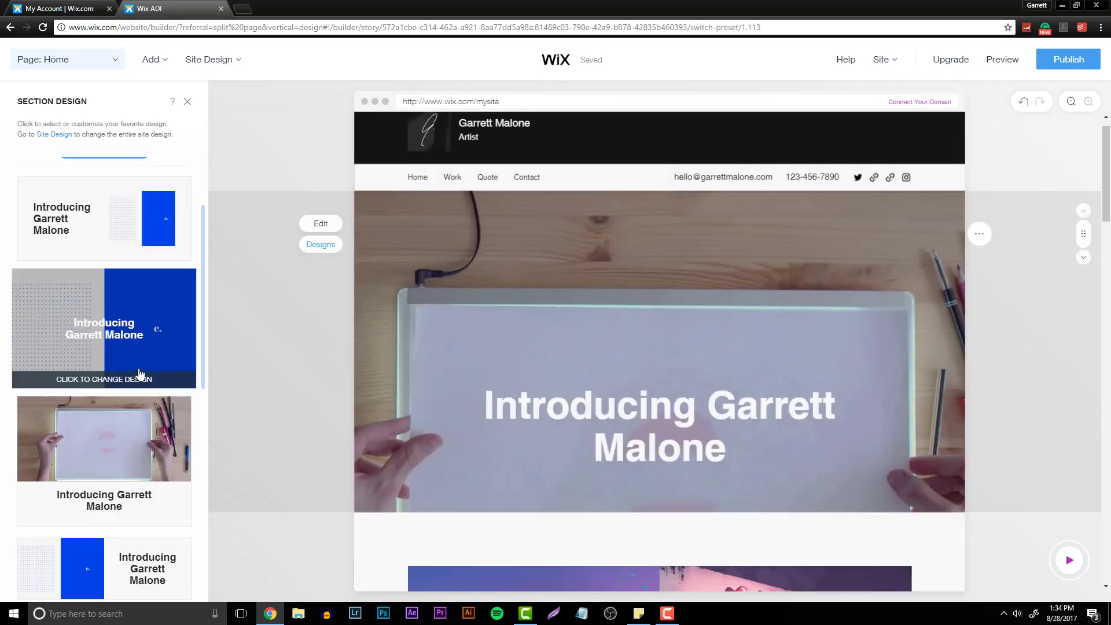
{"action": "scroll", "coordinate": [138, 324], "scroll_direction": "down", "scroll_amount": 2}
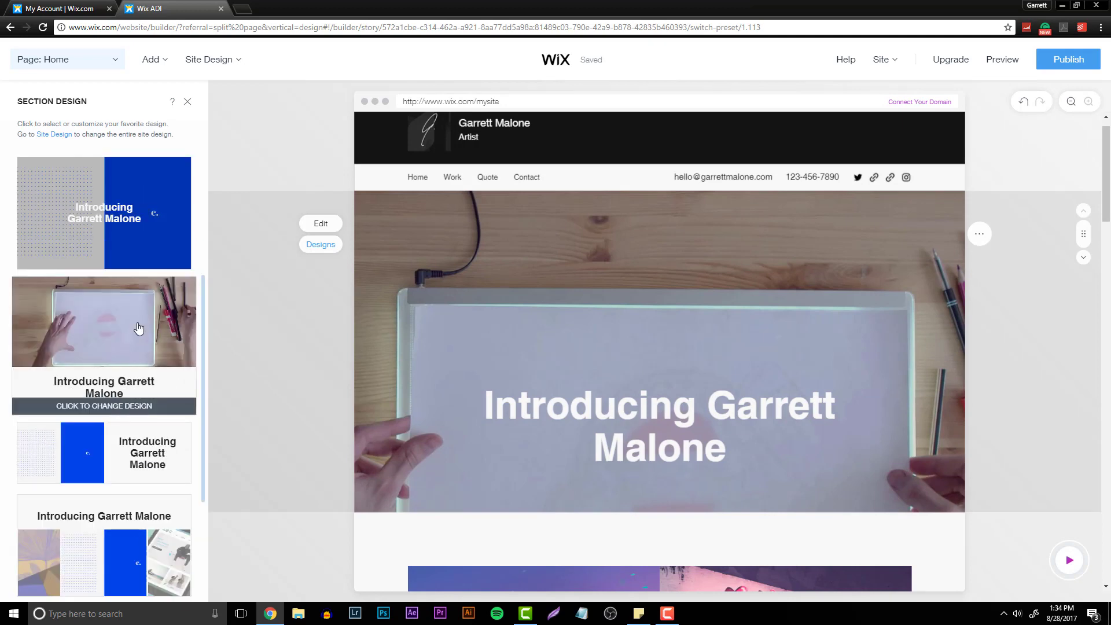
{"action": "scroll", "coordinate": [137, 332], "scroll_direction": "down", "scroll_amount": 4}
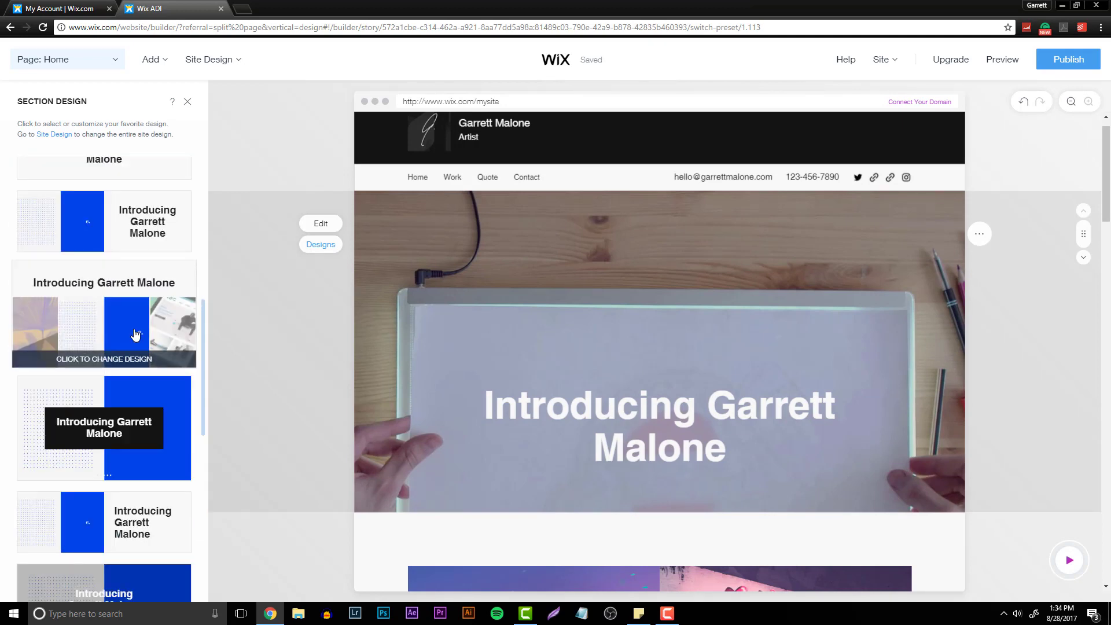
{"action": "scroll", "coordinate": [135, 334], "scroll_direction": "down", "scroll_amount": 6}
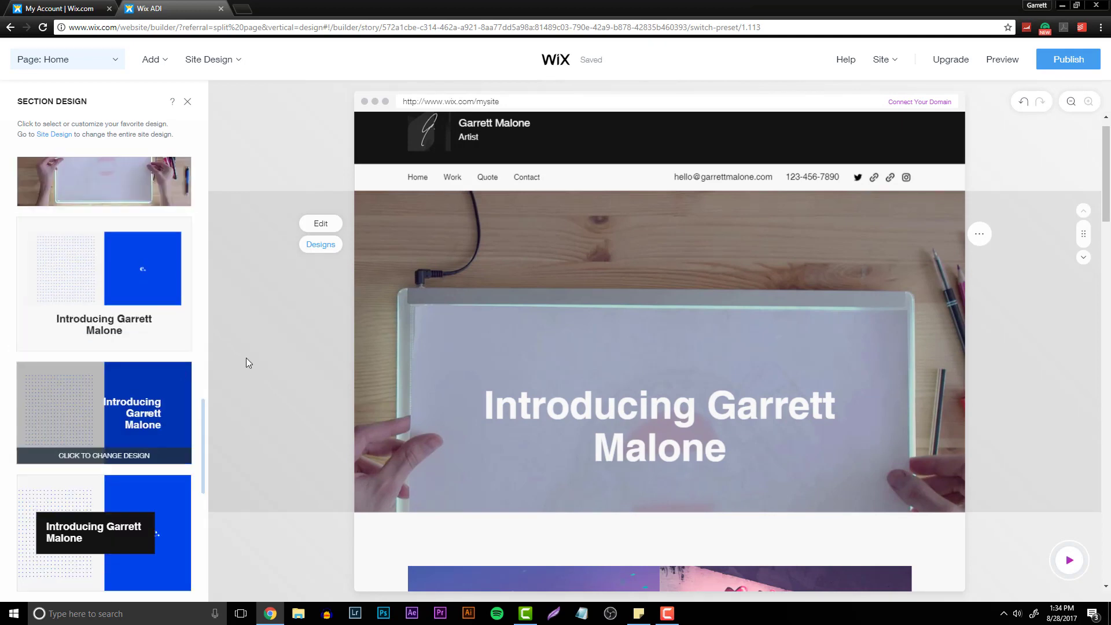
{"action": "scroll", "coordinate": [405, 348], "scroll_direction": "down", "scroll_amount": 5}
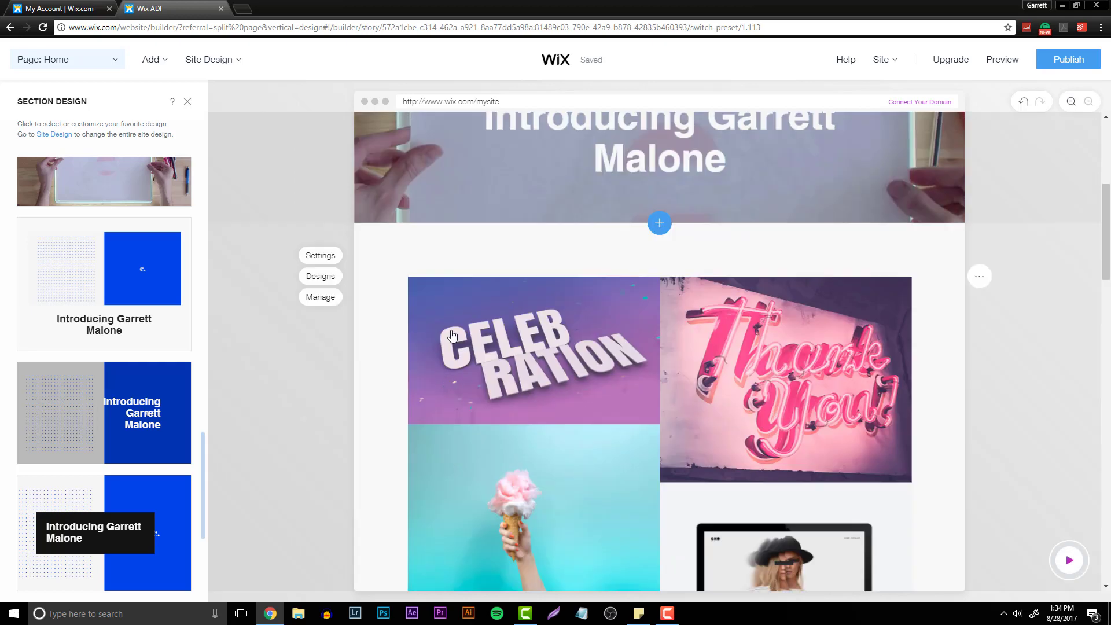
- Change the gallery section to the three-column grid design
{"action": "left_click", "coordinate": [320, 276]}
{"action": "scroll", "coordinate": [115, 347], "scroll_direction": "down", "scroll_amount": 3}
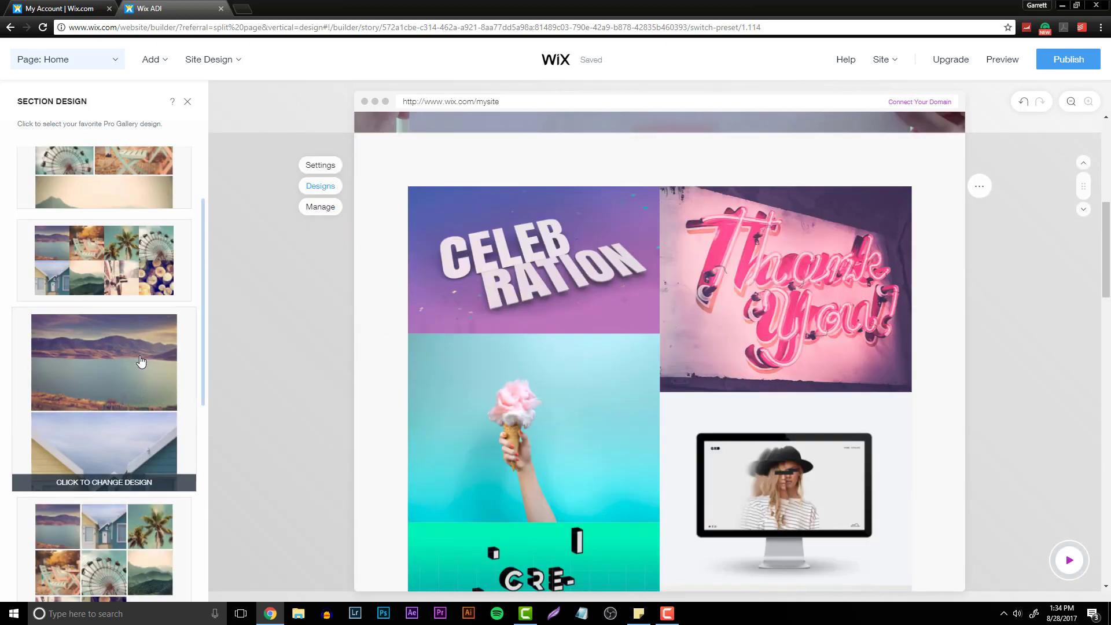
{"action": "left_click", "coordinate": [134, 277]}
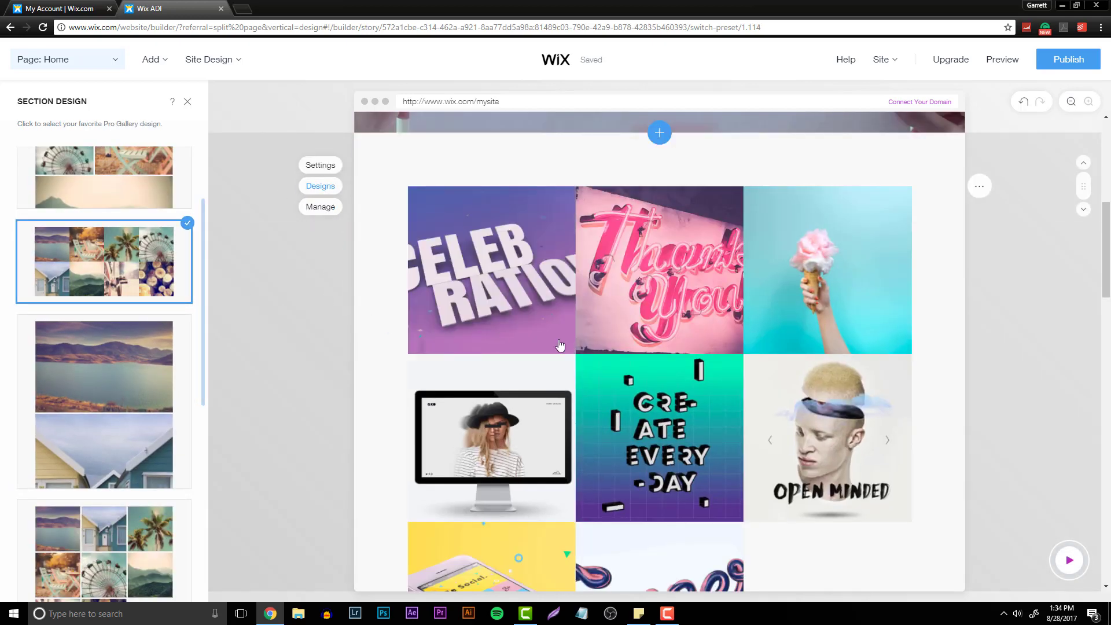
- Open the editing panel of the quote section and dismiss the auto-save notice
{"action": "left_click", "coordinate": [1108, 295]}
{"action": "left_click_drag", "start_coordinate": [1108, 295], "coordinate": [1081, 401]}
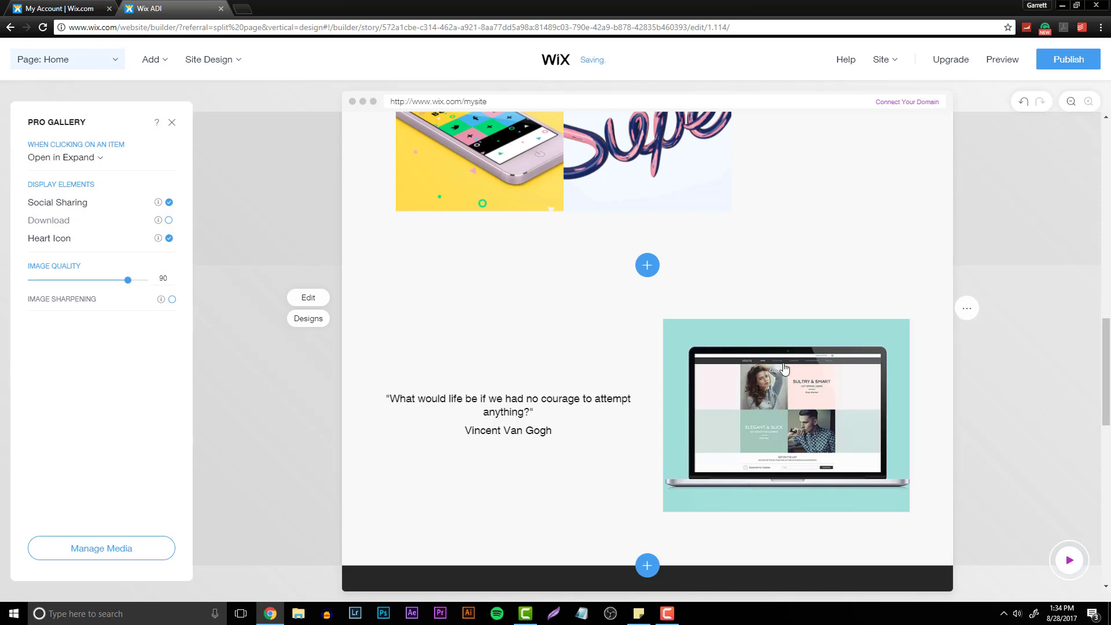
{"action": "left_click", "coordinate": [319, 304]}
{"action": "left_click", "coordinate": [164, 247]}
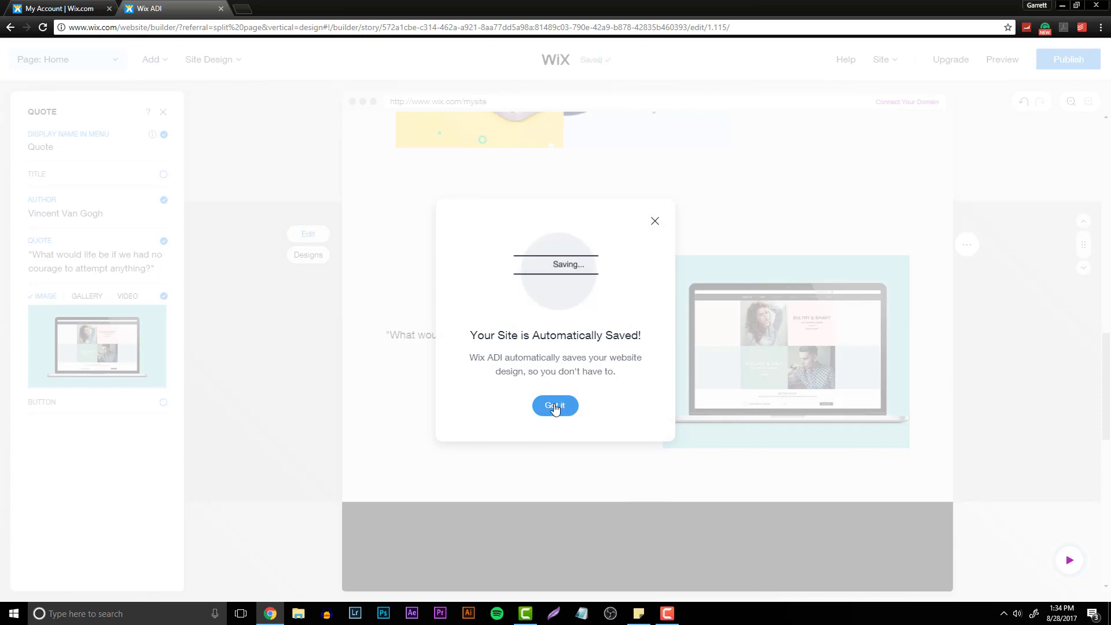
{"action": "left_click", "coordinate": [554, 405]}
- Try to move the quote section using its drag handle
{"action": "left_click", "coordinate": [965, 246]}
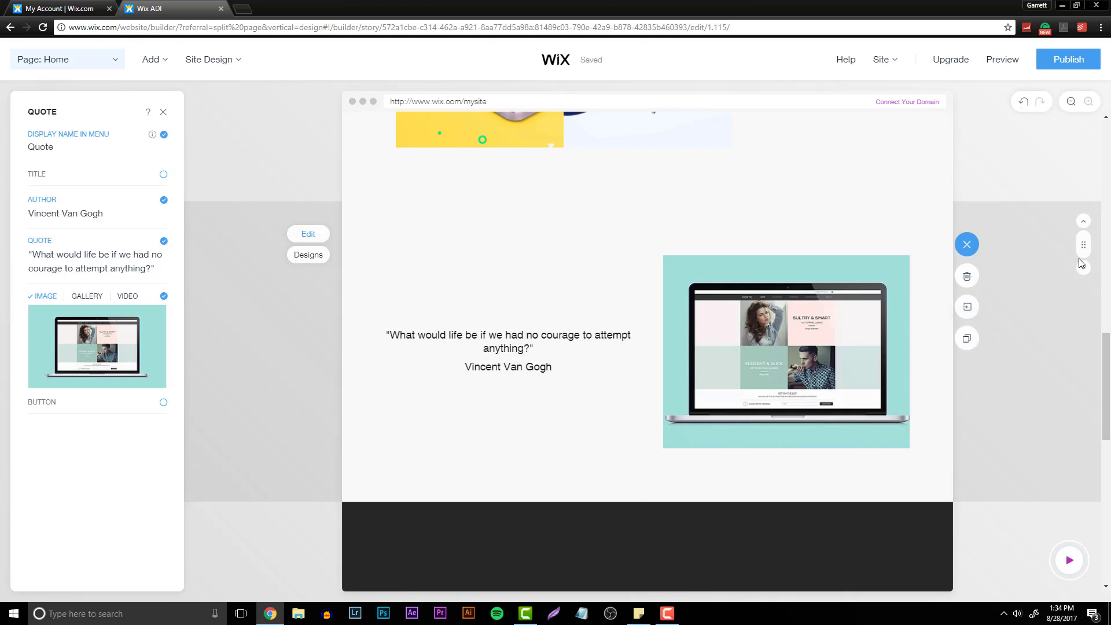
{"action": "left_click_drag", "start_coordinate": [1083, 246], "coordinate": [746, 267]}
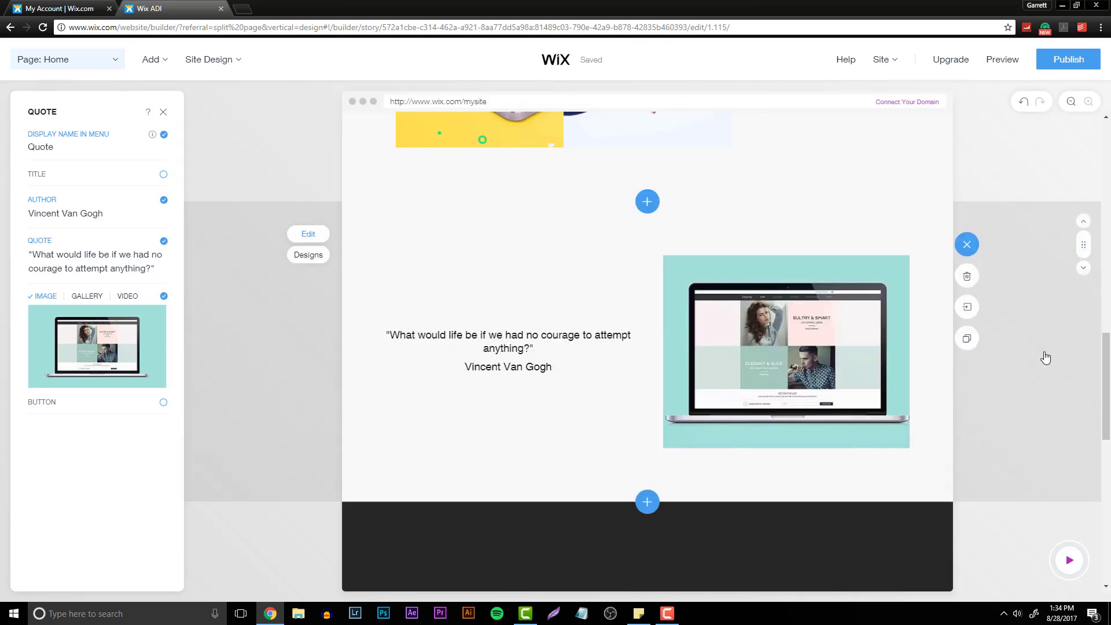
{"action": "scroll", "coordinate": [1023, 460], "scroll_direction": "up", "scroll_amount": 16}
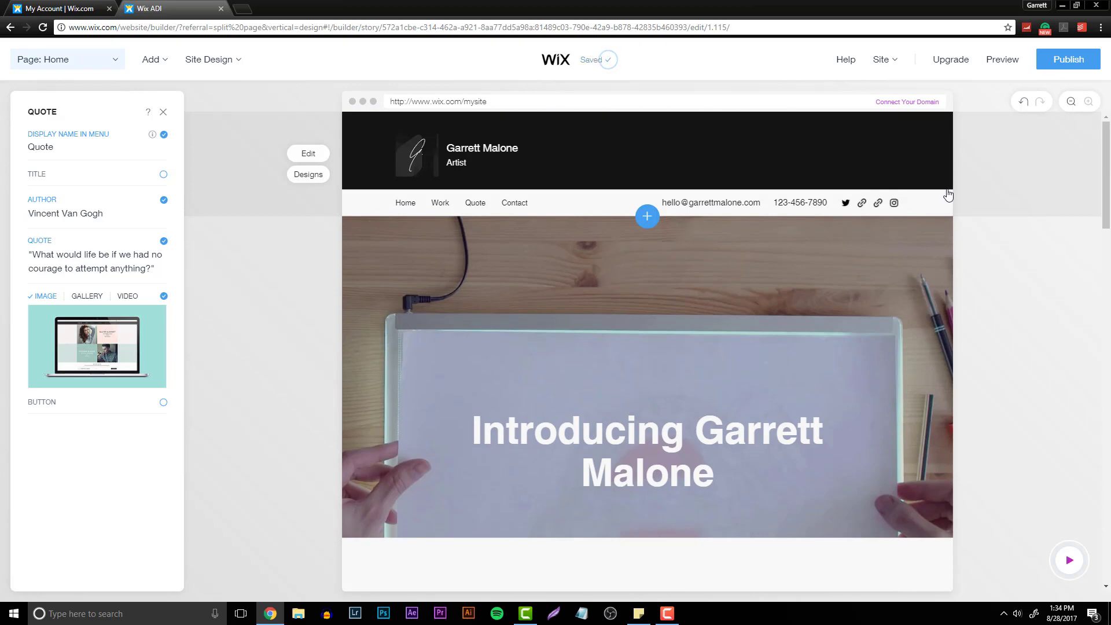
- Preview the ADI-built site, then close the Wix ADI tab and leave the site
{"action": "left_click", "coordinate": [1004, 61]}
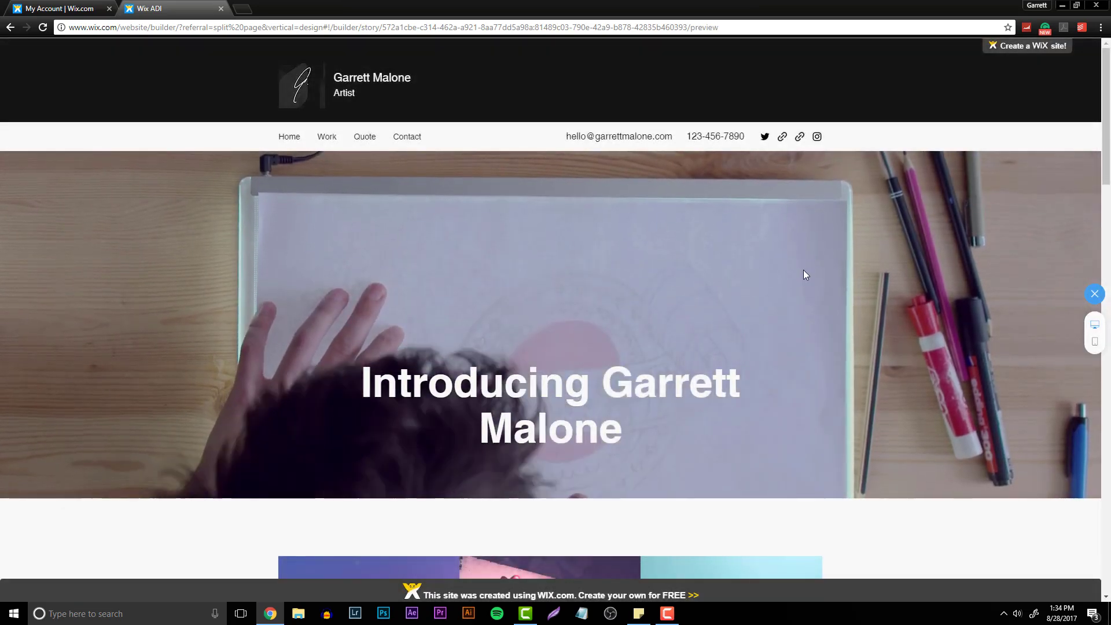
{"action": "left_click_drag", "start_coordinate": [1105, 116], "coordinate": [1108, 87]}
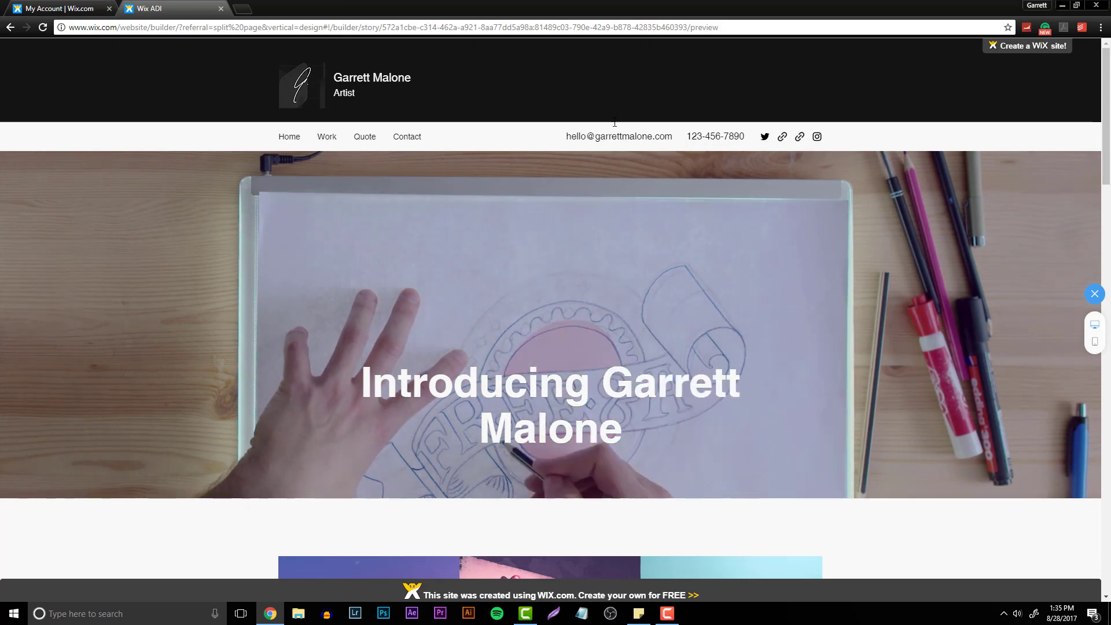
{"action": "left_click", "coordinate": [221, 8]}
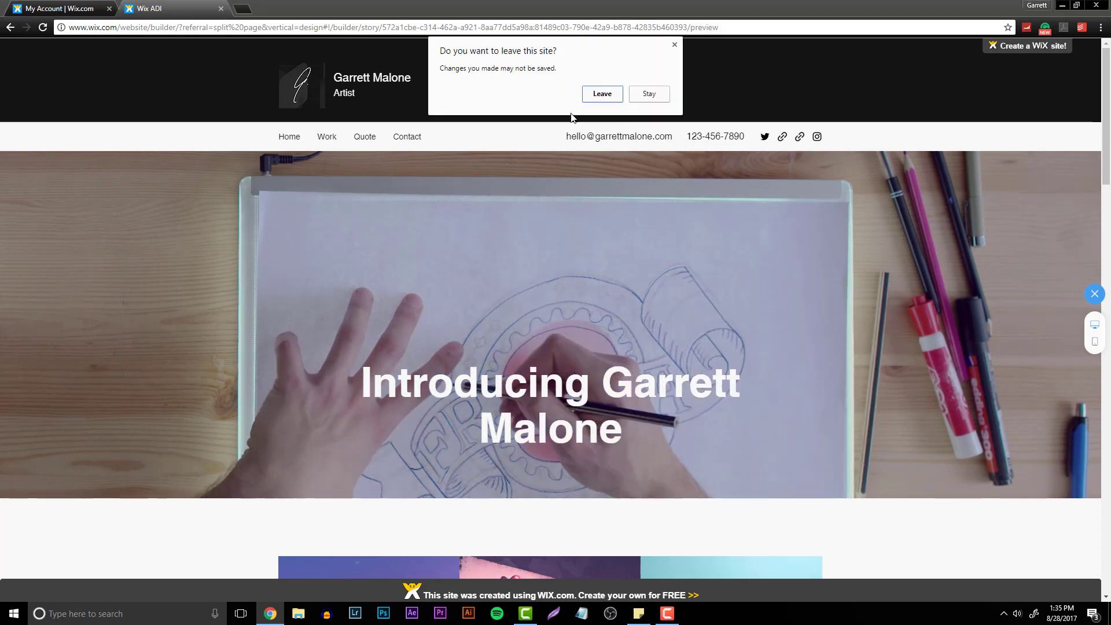
{"action": "left_click", "coordinate": [600, 94]}
- Start a new Designer website built yourself with the Wix Editor by choosing a template
{"action": "left_click", "coordinate": [107, 95]}
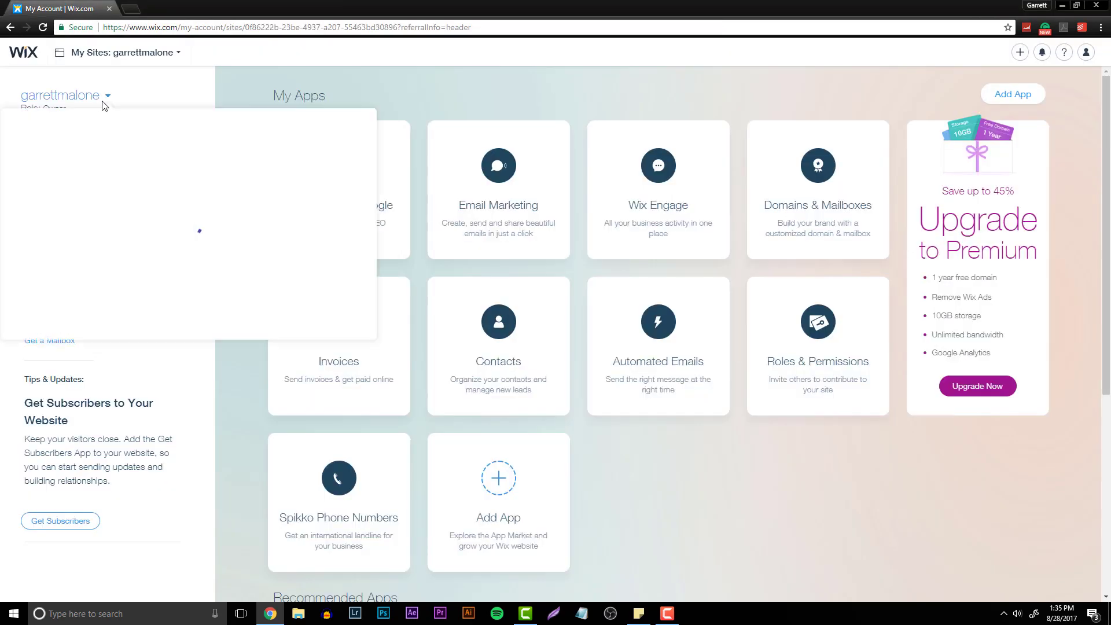
{"action": "left_click", "coordinate": [307, 138]}
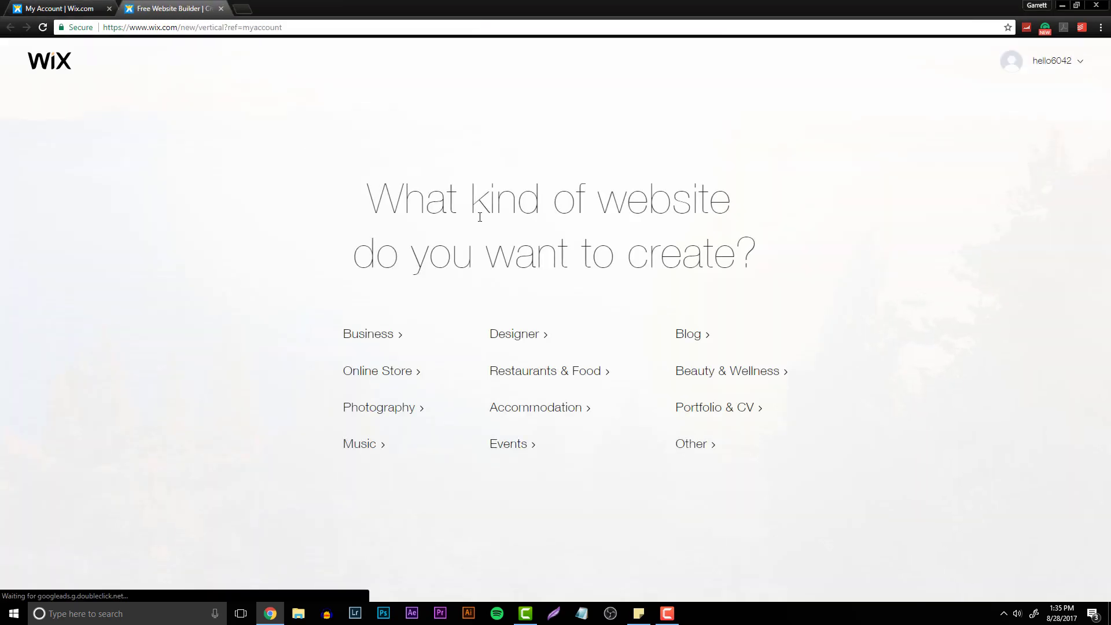
{"action": "left_click", "coordinate": [536, 339]}
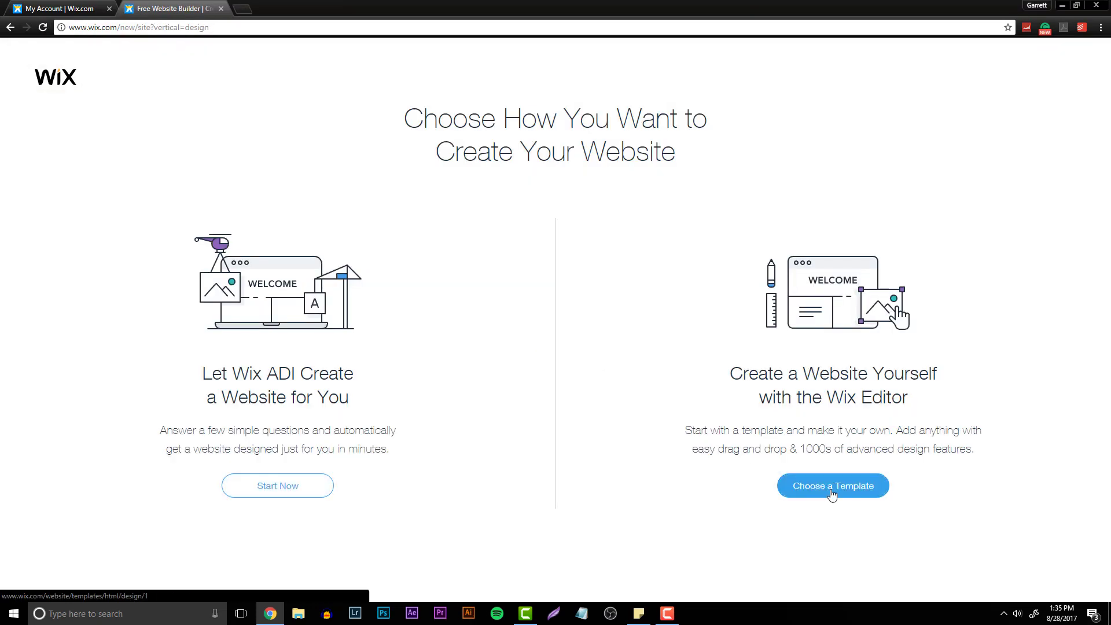
{"action": "left_click", "coordinate": [832, 492]}
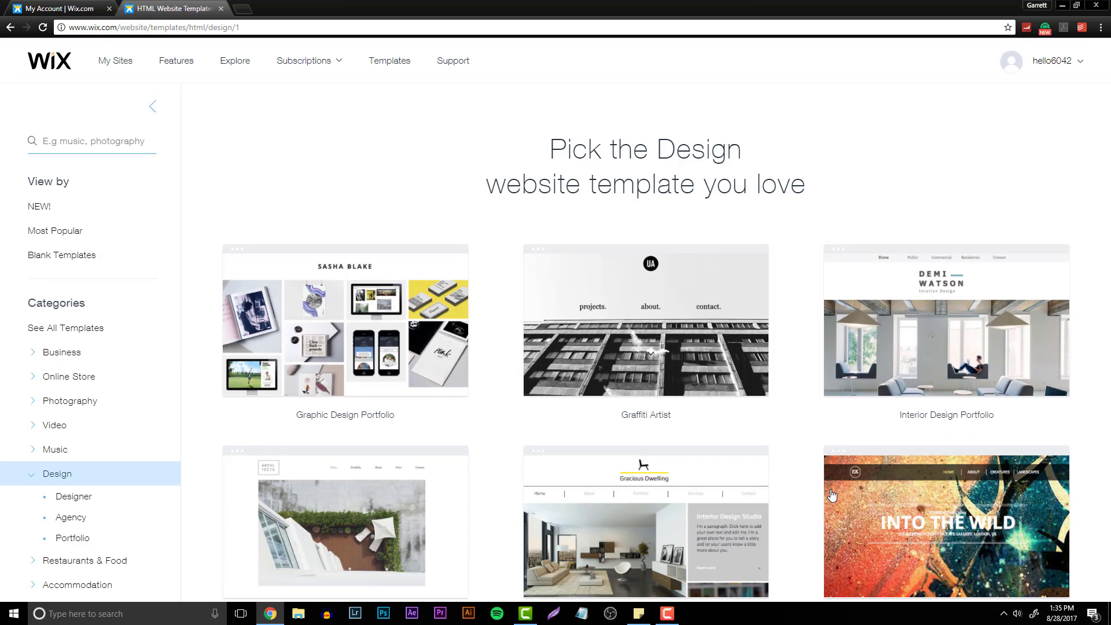
- Browse the Design website templates on the first and second pages
{"action": "scroll", "coordinate": [683, 344], "scroll_direction": "down", "scroll_amount": 7}
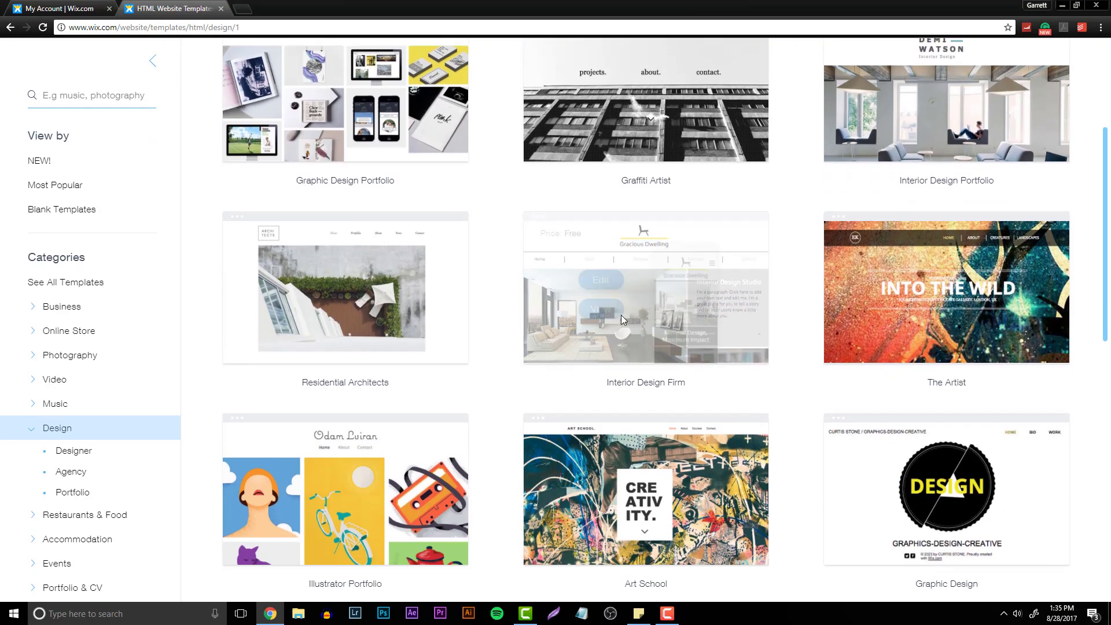
{"action": "scroll", "coordinate": [479, 393], "scroll_direction": "down", "scroll_amount": 4}
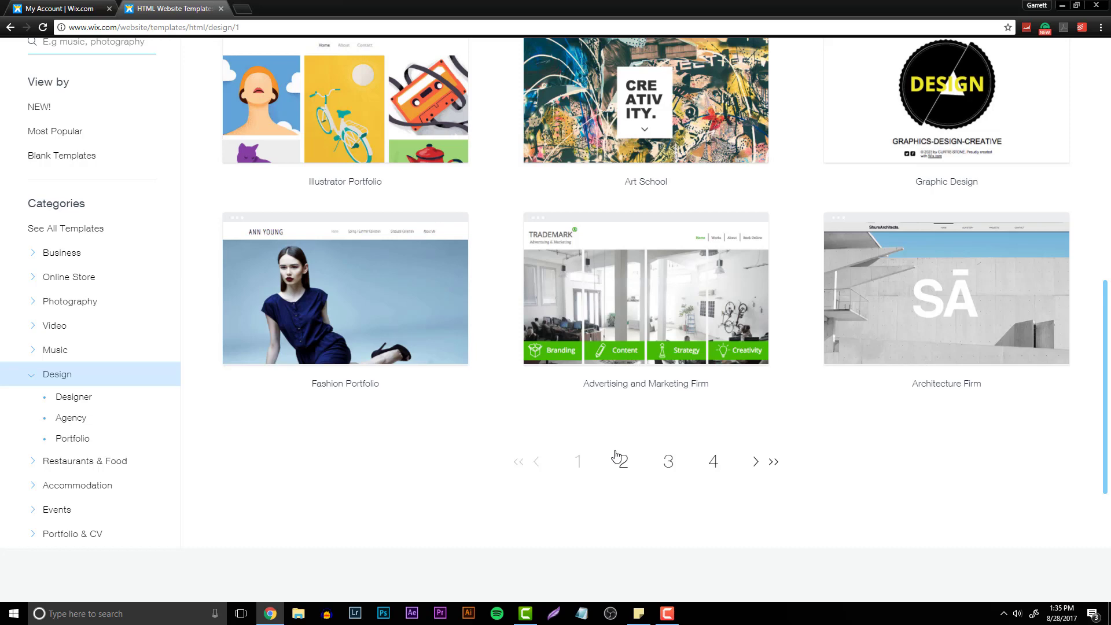
{"action": "left_click", "coordinate": [617, 456]}
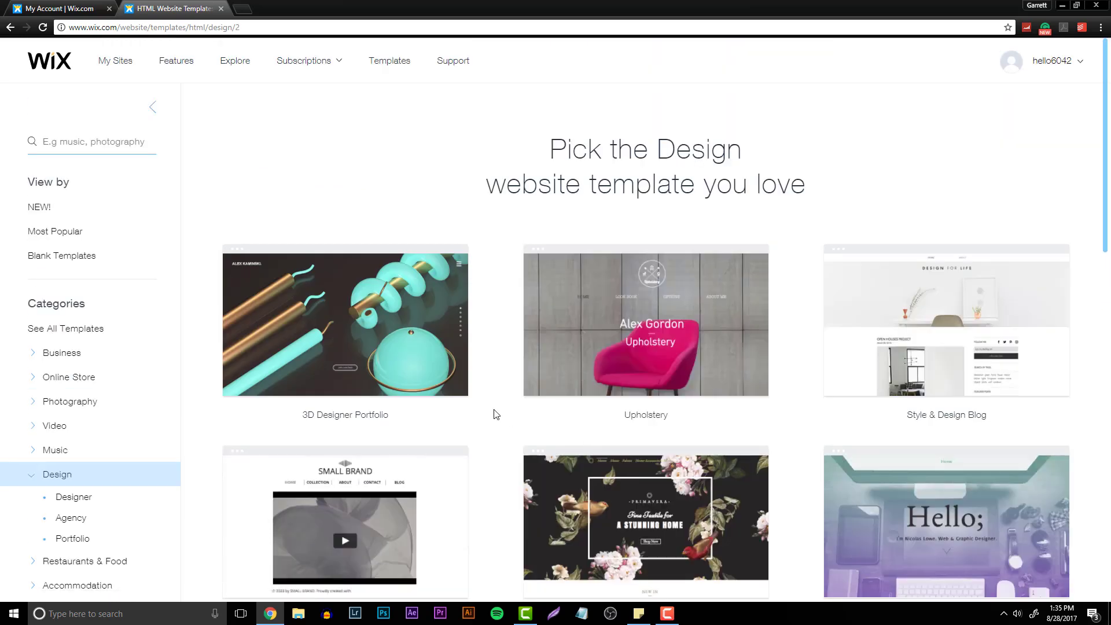
{"action": "scroll", "coordinate": [492, 405], "scroll_direction": "down", "scroll_amount": 9}
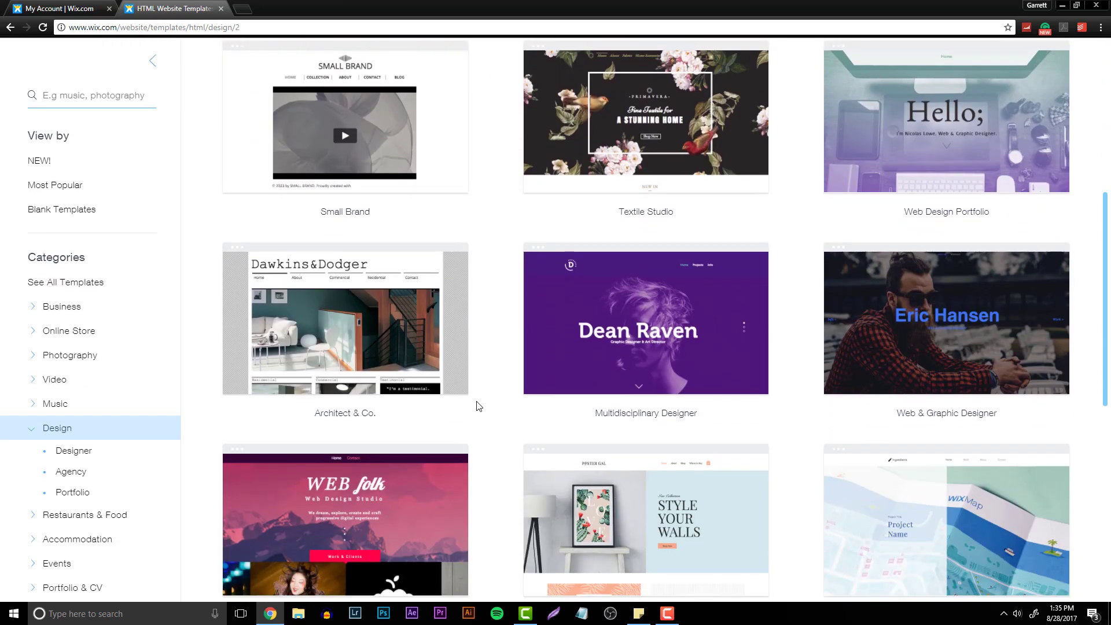
{"action": "scroll", "coordinate": [451, 388], "scroll_direction": "down", "scroll_amount": 1}
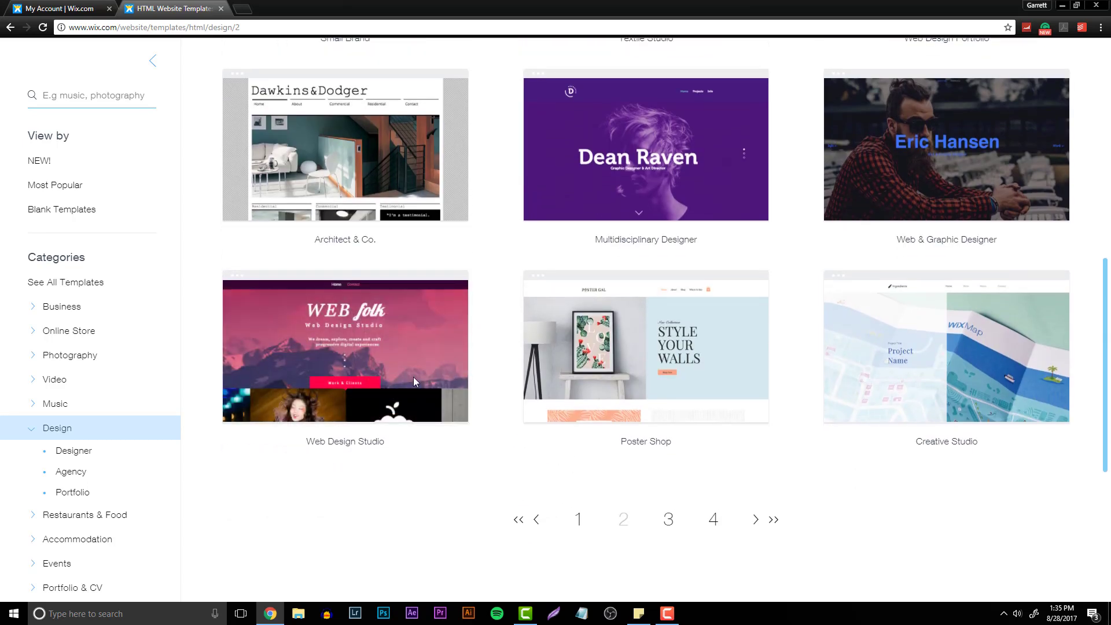
- Preview the Web Design Studio template, scrolling through it, and return to the template list
{"action": "mouse_move", "coordinate": [353, 373]}
{"action": "left_click", "coordinate": [295, 373]}
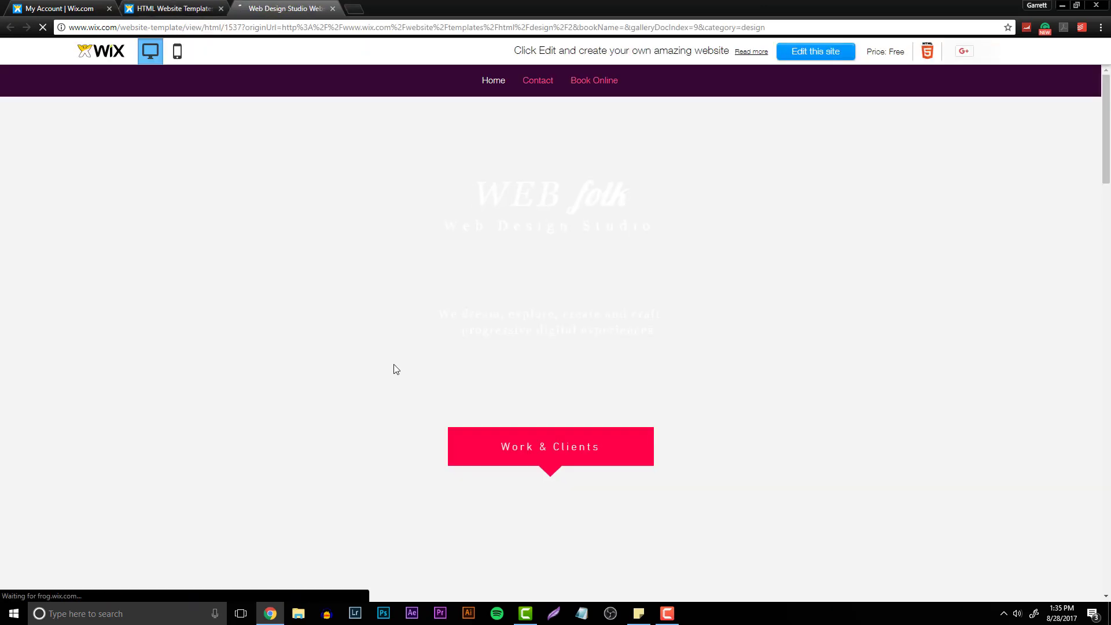
{"action": "scroll", "coordinate": [396, 362], "scroll_direction": "down", "scroll_amount": 10}
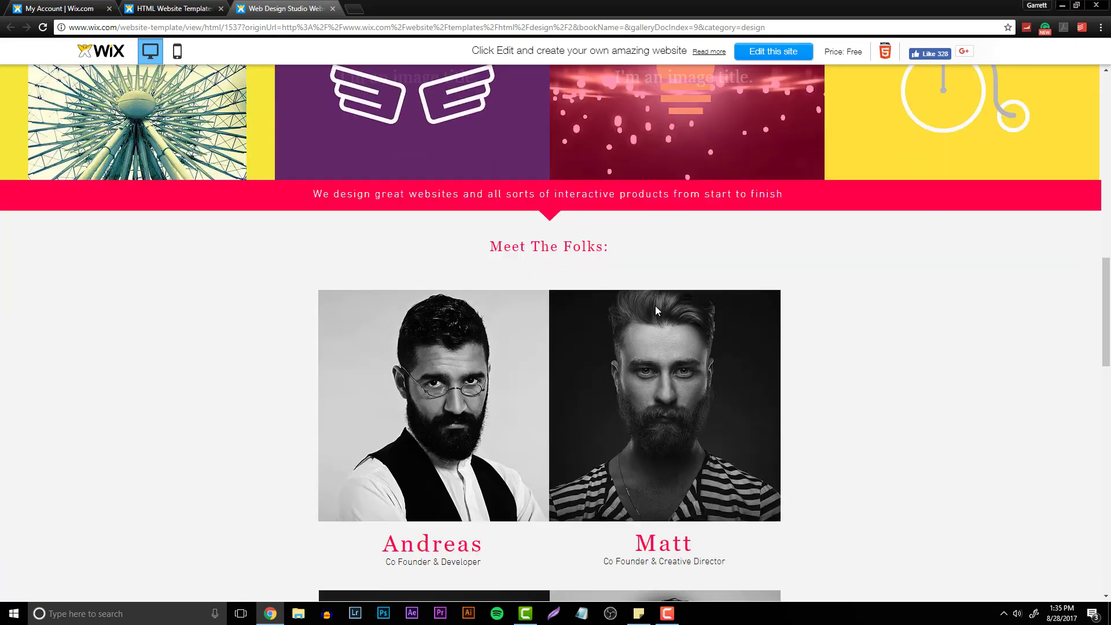
{"action": "scroll", "coordinate": [654, 310], "scroll_direction": "down", "scroll_amount": 10}
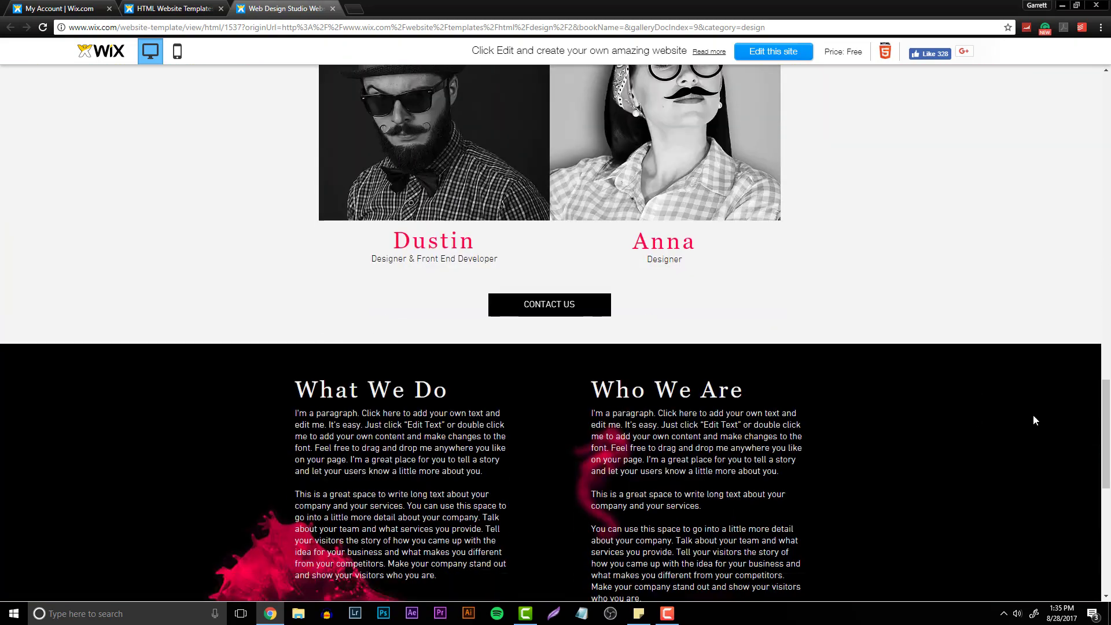
{"action": "left_click_drag", "start_coordinate": [1106, 442], "coordinate": [1106, 120]}
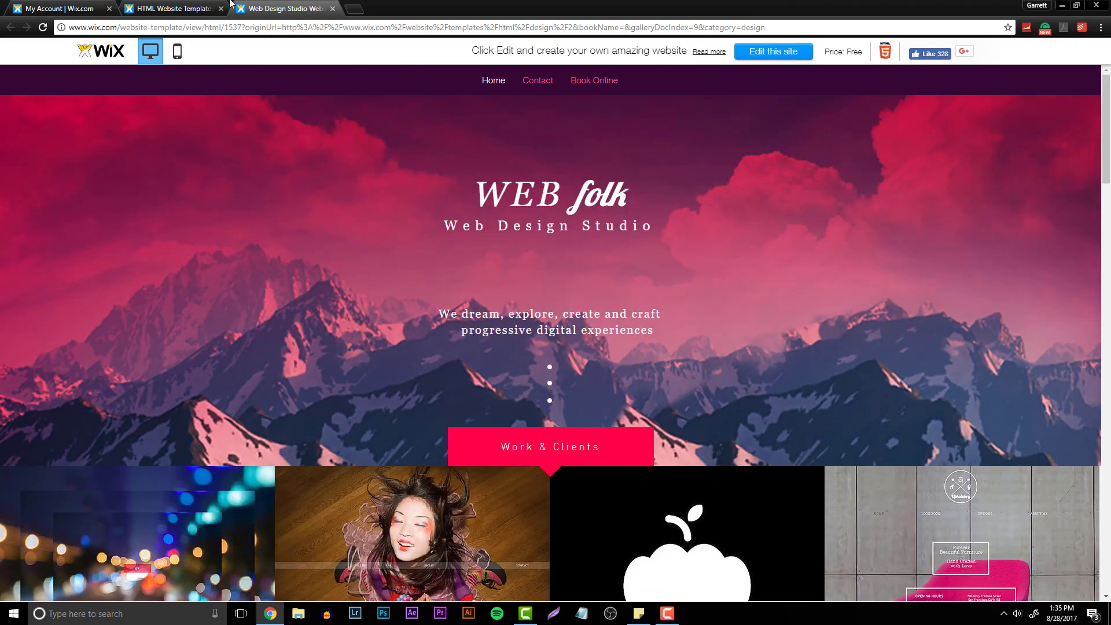
{"action": "left_click", "coordinate": [228, 5]}
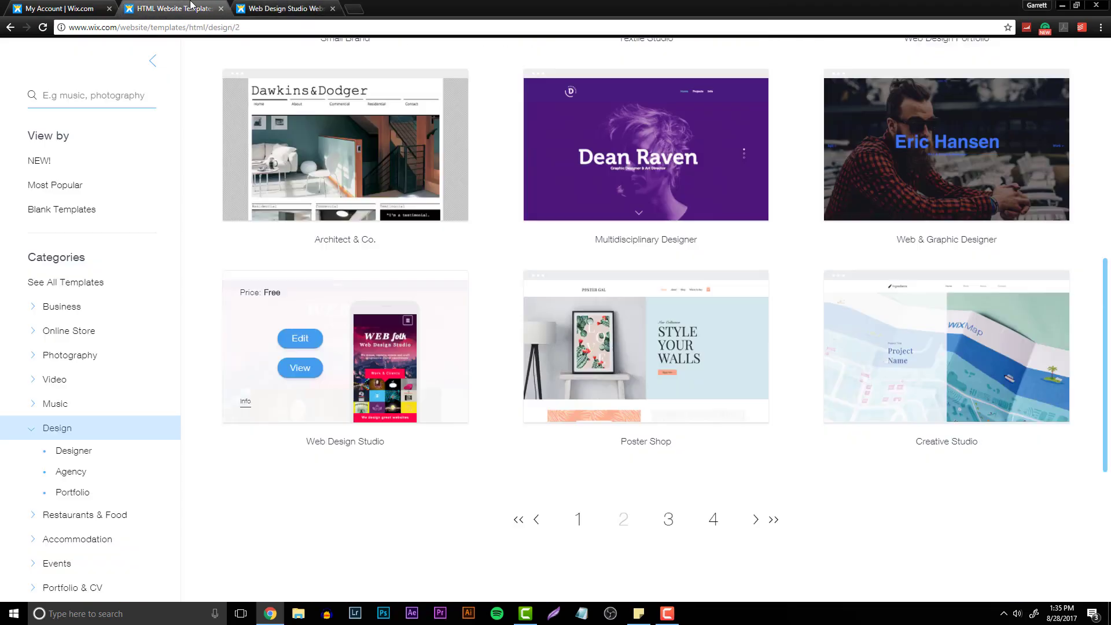
- Browse the third page of Design templates and preview the Food Stylist template
{"action": "left_click", "coordinate": [667, 523]}
{"action": "scroll", "coordinate": [492, 356], "scroll_direction": "down", "scroll_amount": 3}
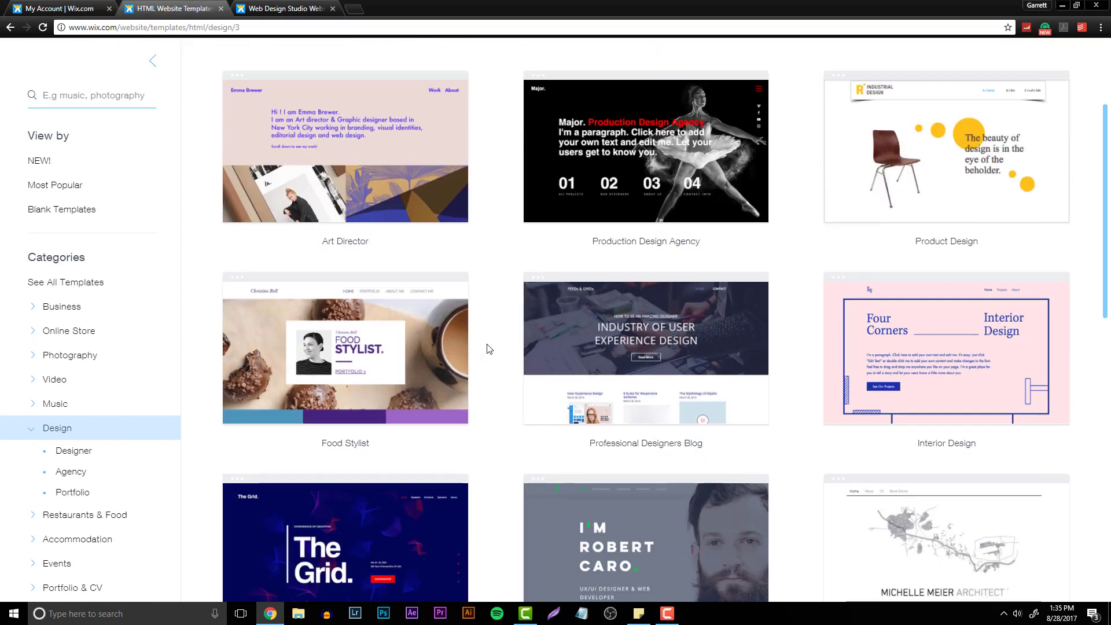
{"action": "scroll", "coordinate": [489, 349], "scroll_direction": "down", "scroll_amount": 4}
{"action": "scroll", "coordinate": [405, 301], "scroll_direction": "up", "scroll_amount": 2}
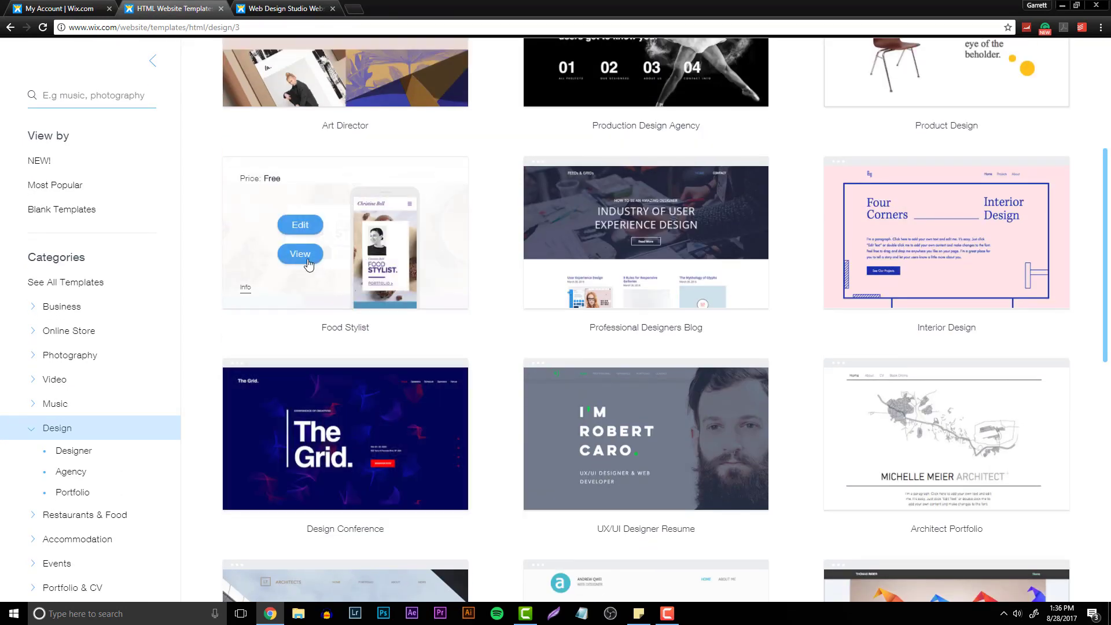
{"action": "left_click", "coordinate": [307, 262]}
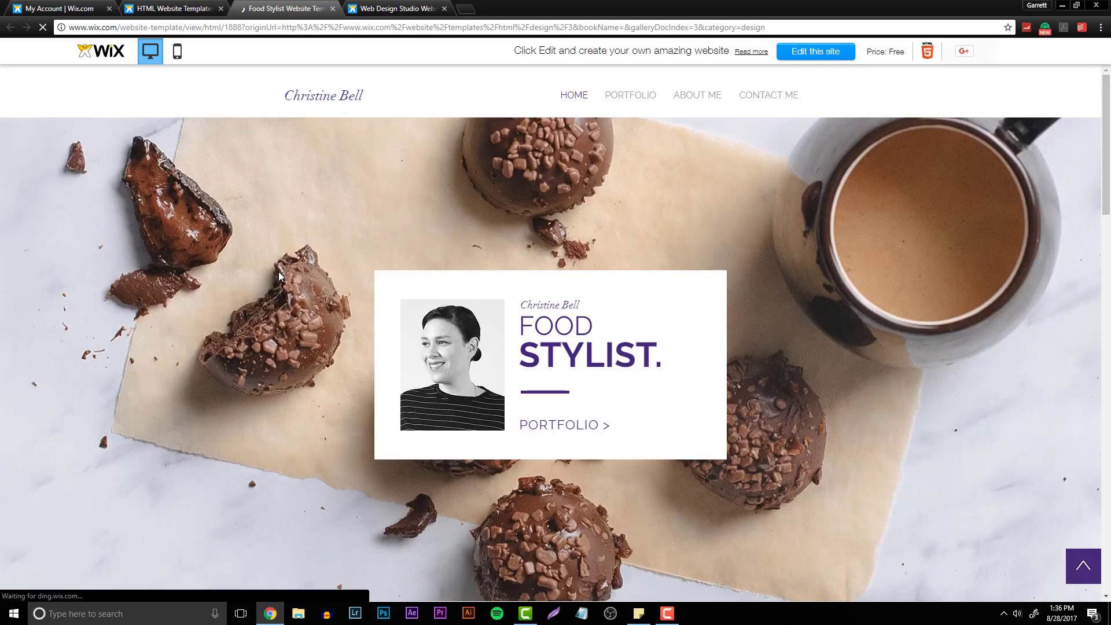
{"action": "scroll", "coordinate": [476, 294], "scroll_direction": "down", "scroll_amount": 15}
{"action": "scroll", "coordinate": [515, 345], "scroll_direction": "down", "scroll_amount": 8}
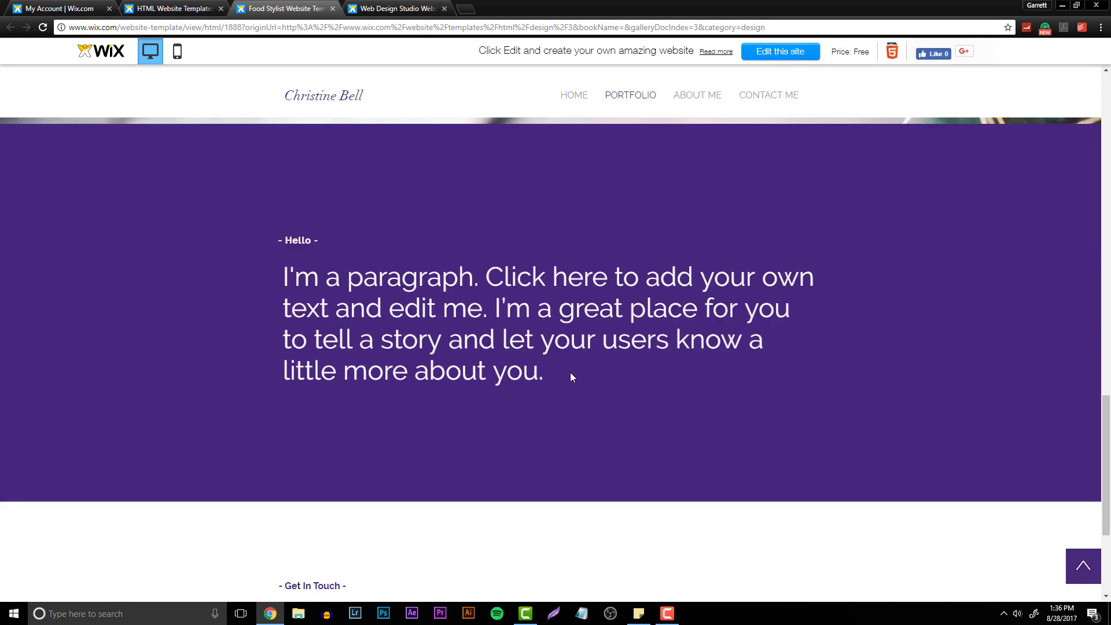
{"action": "scroll", "coordinate": [595, 387], "scroll_direction": "up", "scroll_amount": 12}
{"action": "scroll", "coordinate": [643, 434], "scroll_direction": "up", "scroll_amount": 10}
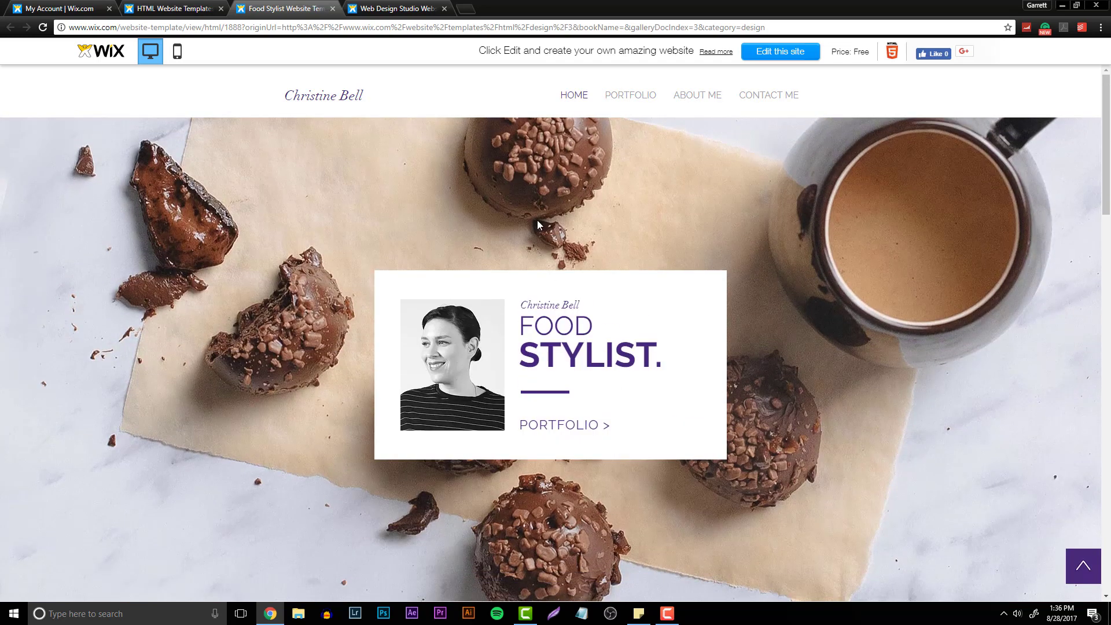
- Open the Food Stylist template in the Wix Editor and close the other template tabs
{"action": "left_click", "coordinate": [444, 8]}
{"action": "left_click", "coordinate": [221, 8]}
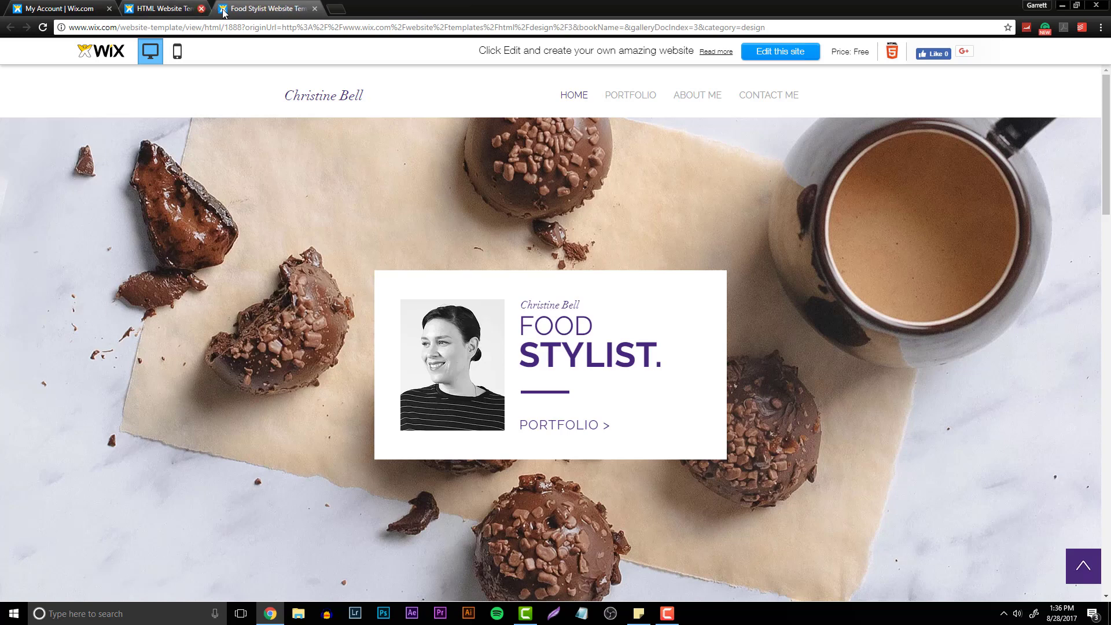
{"action": "left_click", "coordinate": [771, 52]}
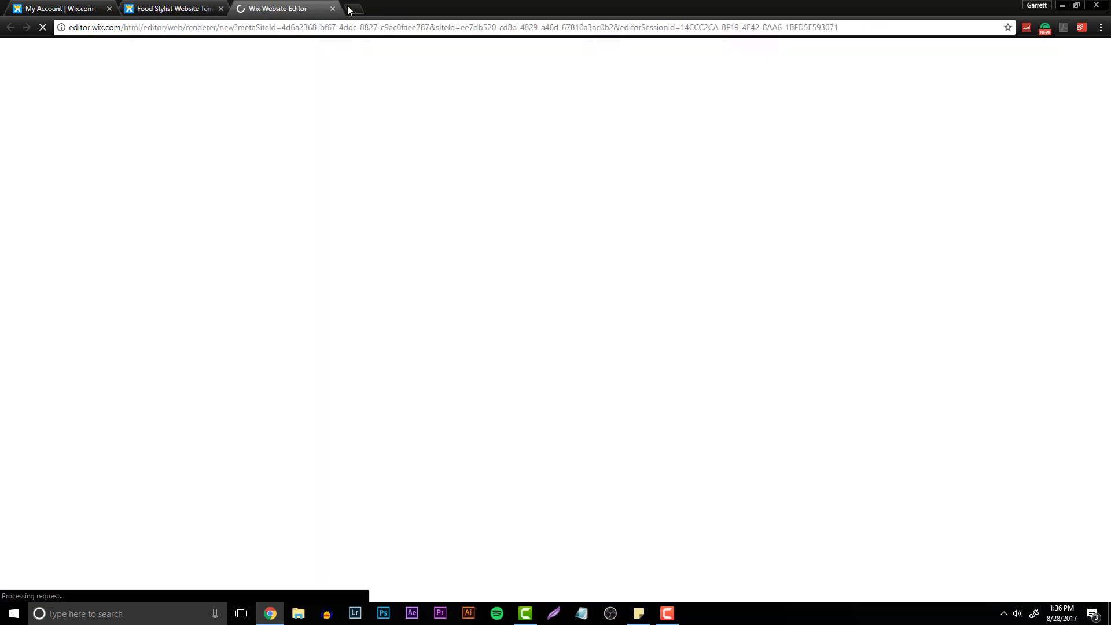
{"action": "left_click", "coordinate": [221, 8]}
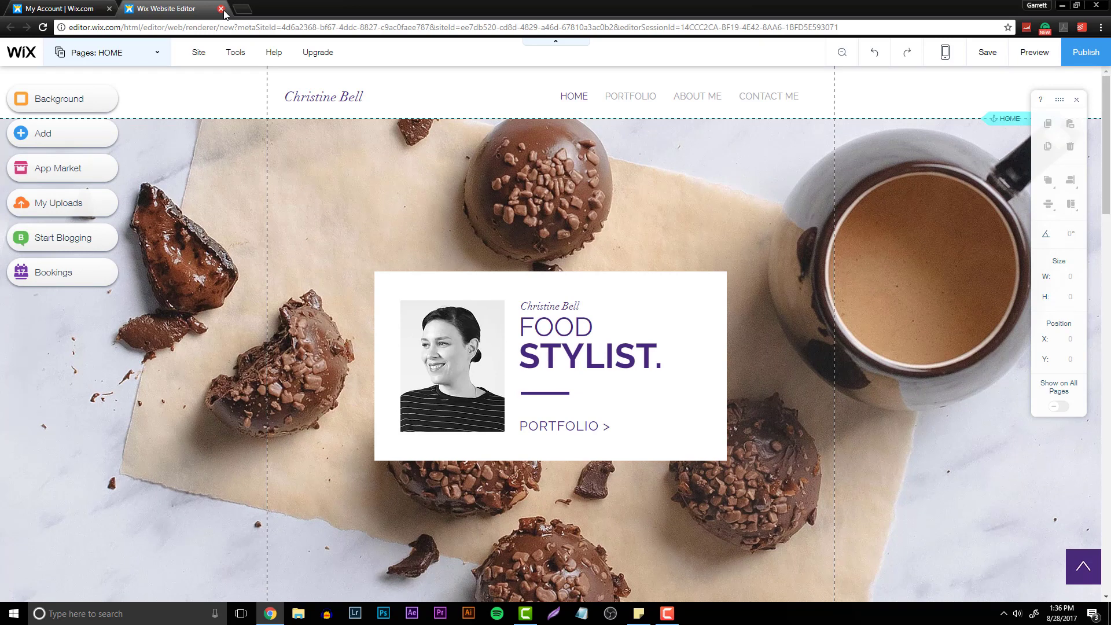
- Delete the Christine Bell name text from the site header
{"action": "left_click", "coordinate": [590, 364]}
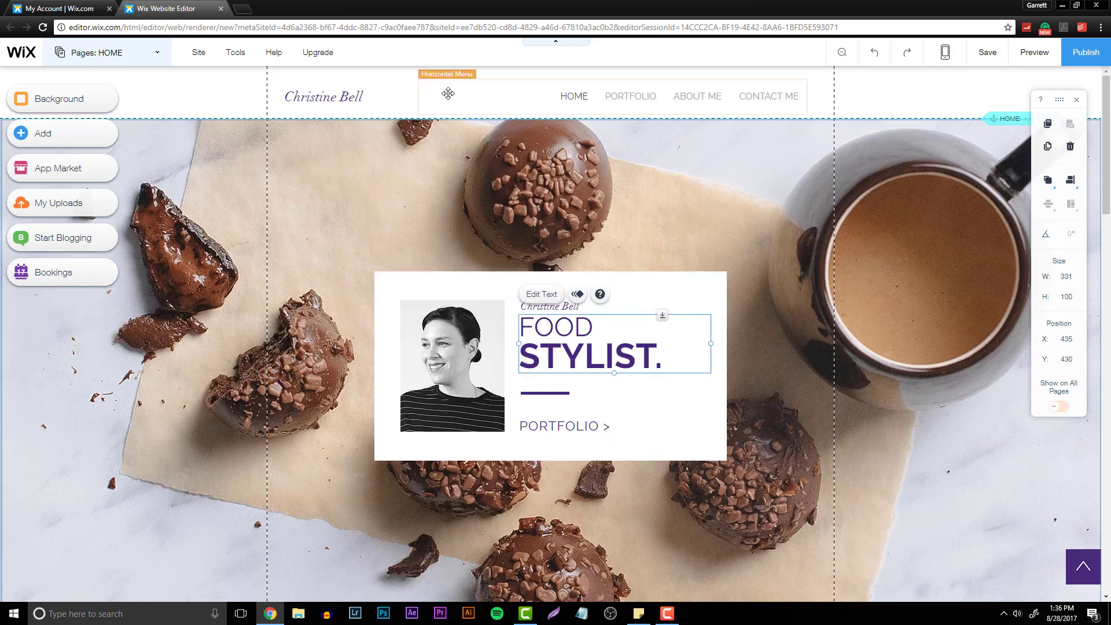
{"action": "left_click", "coordinate": [376, 97]}
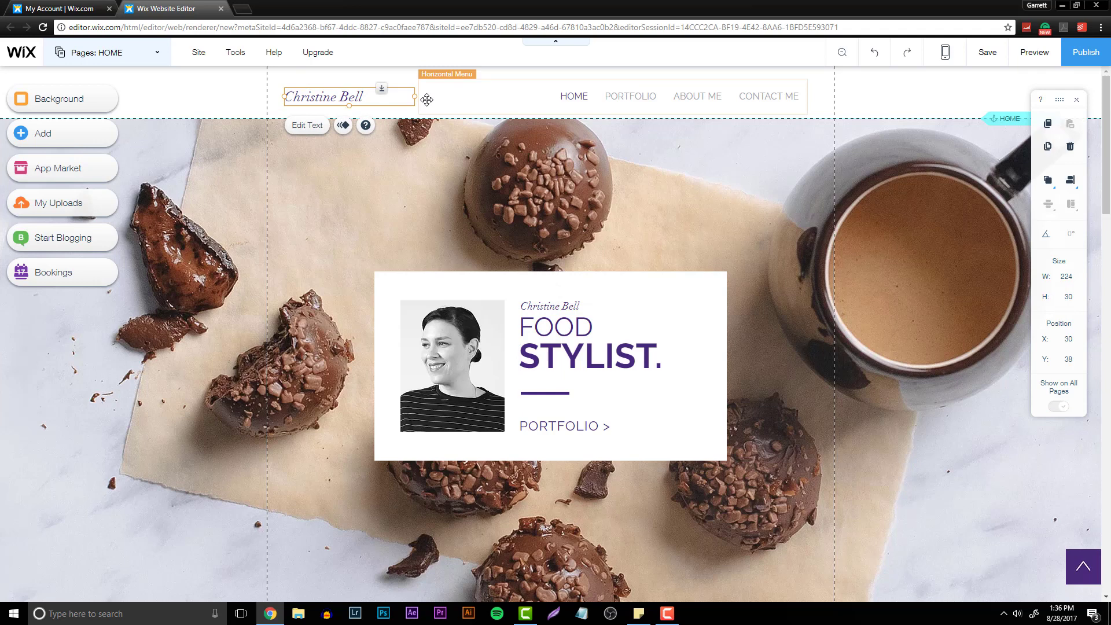
{"action": "key", "text": "Delete"}
- Move the horizontal menu left and align it to the center and middle of the header
{"action": "left_click", "coordinate": [581, 95]}
{"action": "left_click_drag", "start_coordinate": [581, 94], "coordinate": [470, 94]}
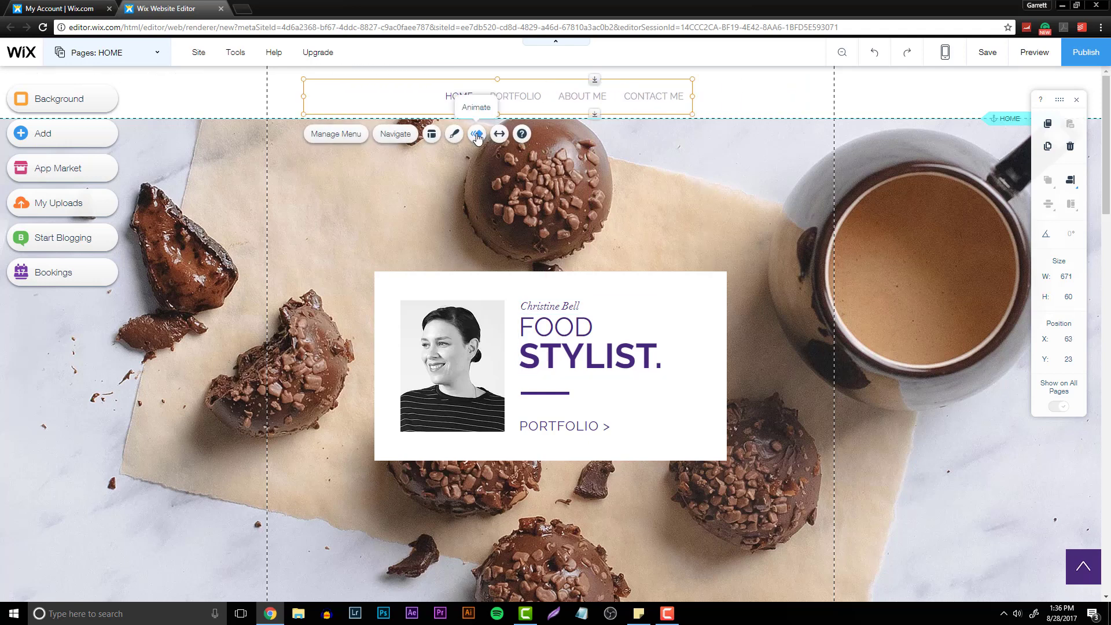
{"action": "right_click", "coordinate": [755, 210]}
{"action": "left_click", "coordinate": [566, 85]}
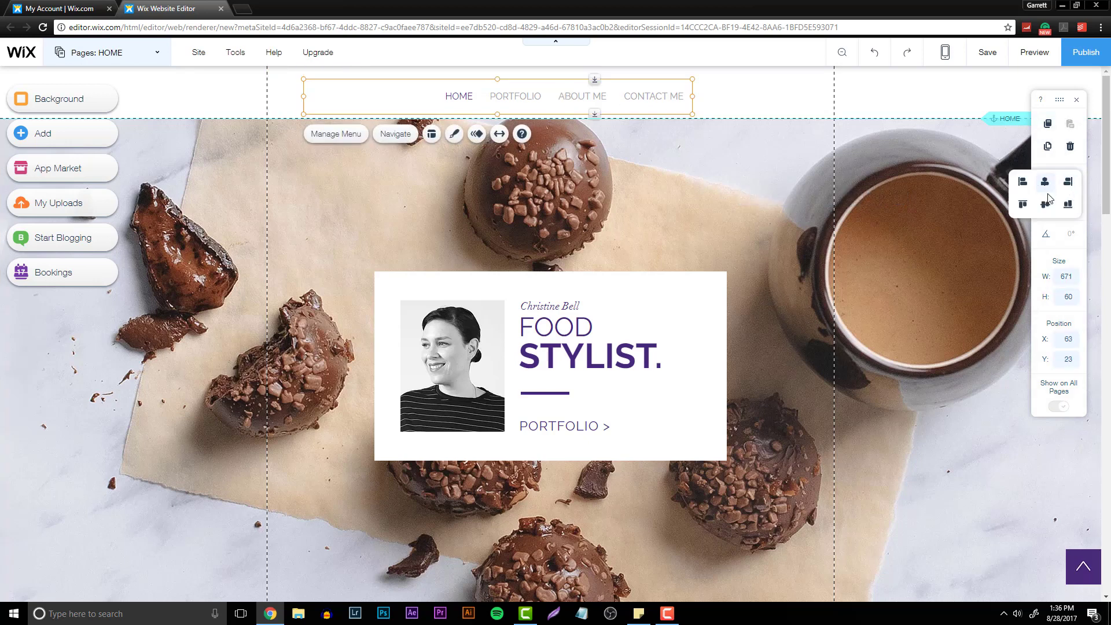
{"action": "left_click", "coordinate": [1045, 186]}
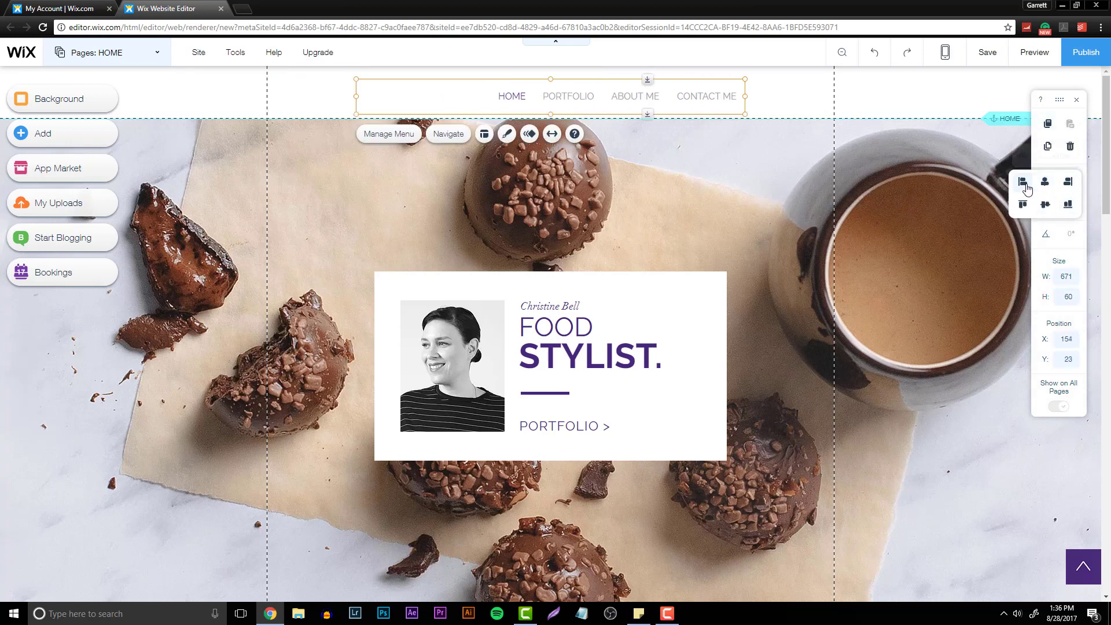
{"action": "left_click", "coordinate": [1045, 206]}
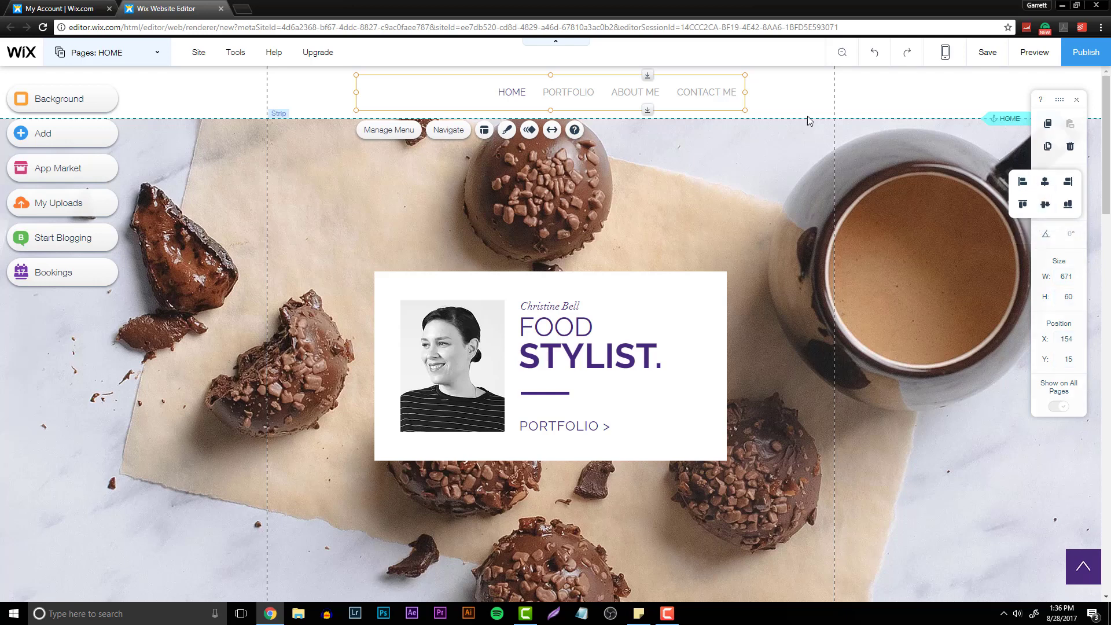
- Open the horizontal menu's design customization and review its Hover and Regular text settings
{"action": "left_click", "coordinate": [450, 132]}
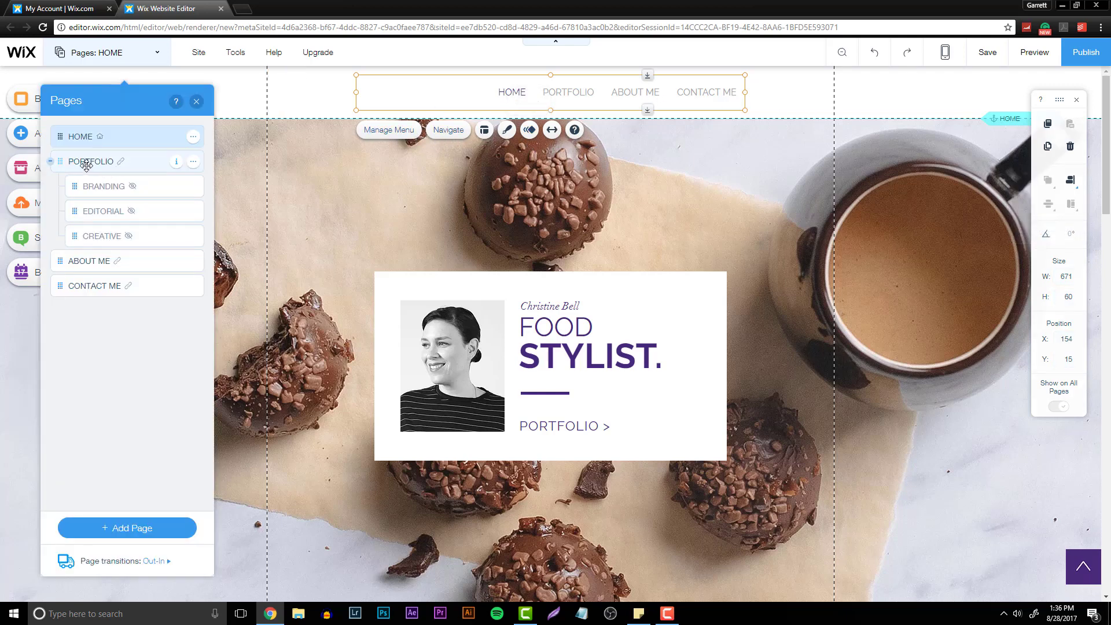
{"action": "left_click", "coordinate": [508, 130]}
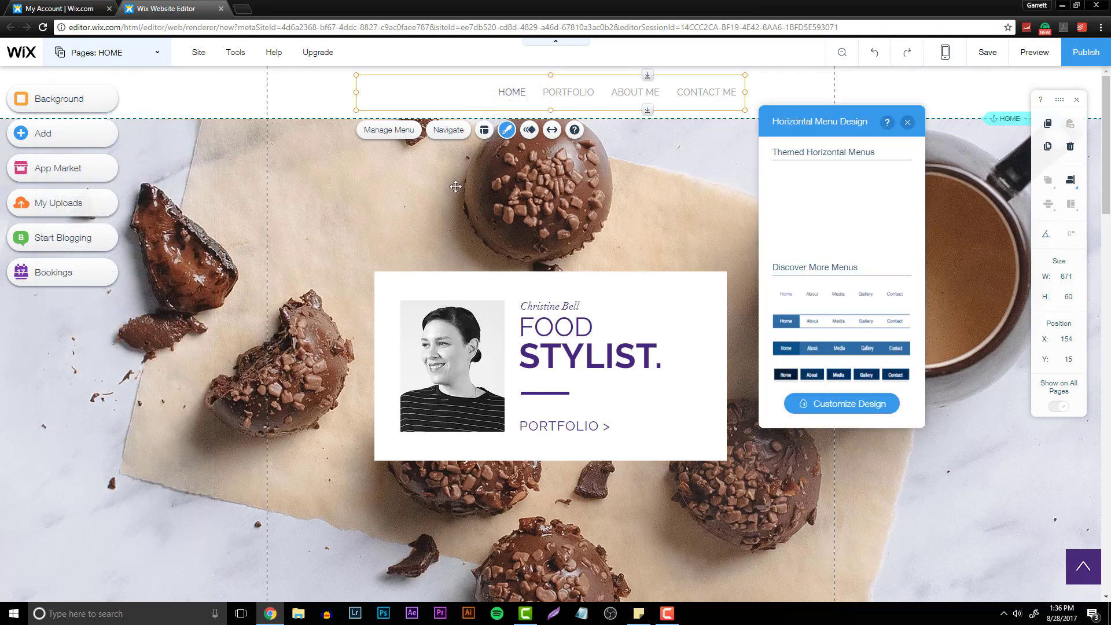
{"action": "left_click", "coordinate": [856, 405]}
{"action": "left_click", "coordinate": [845, 225]}
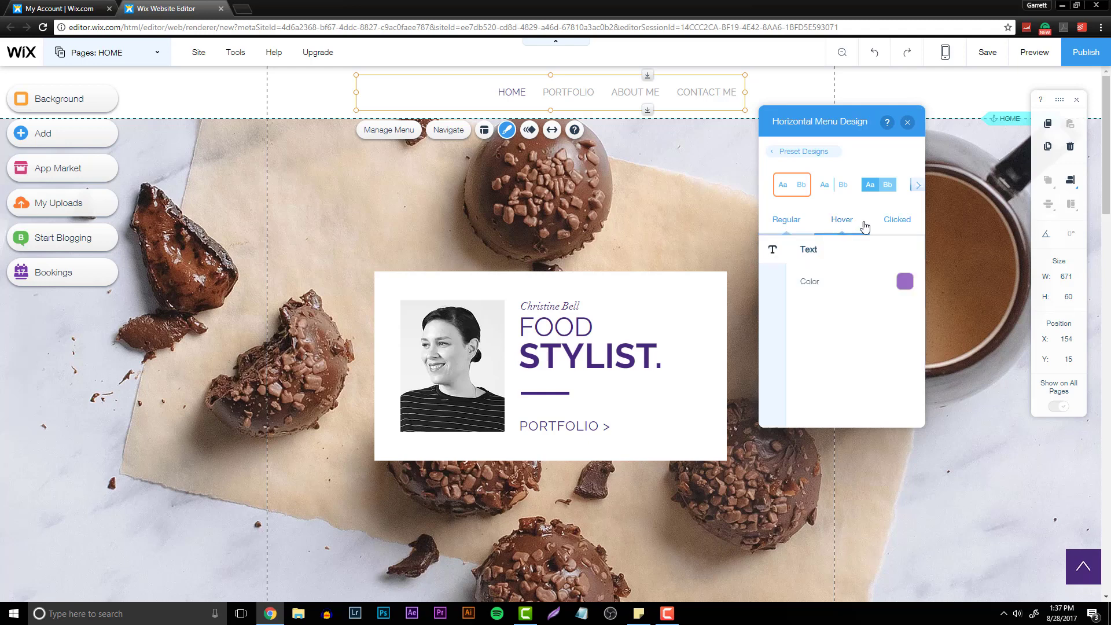
{"action": "left_click", "coordinate": [791, 226]}
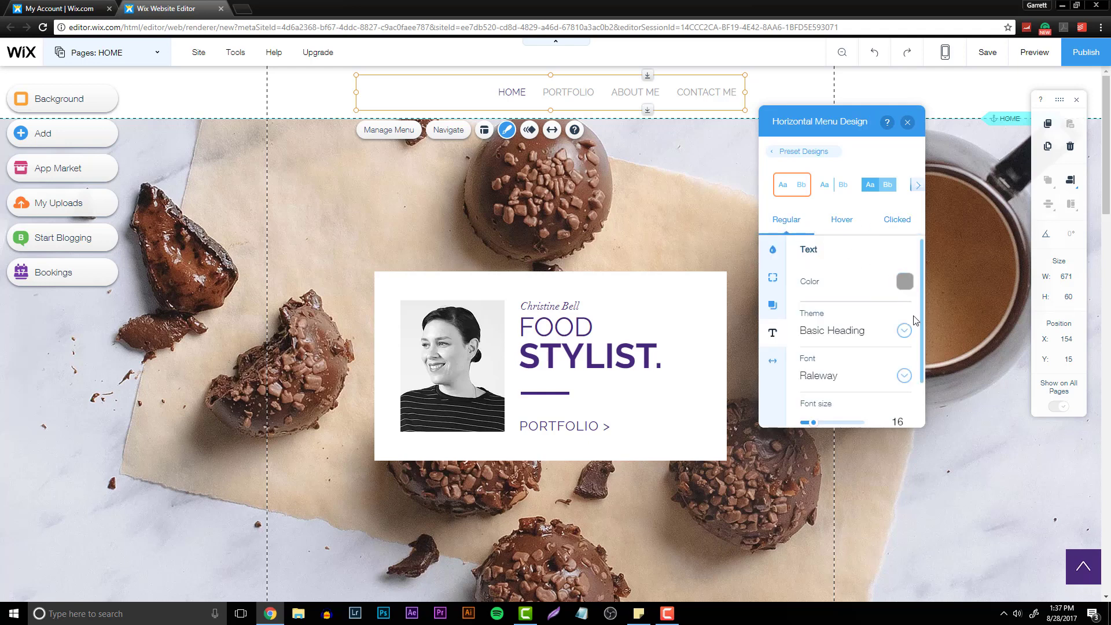
- Set the horizontal menu's hover text color to a new custom blue added to My Colors
{"action": "left_click", "coordinate": [836, 224]}
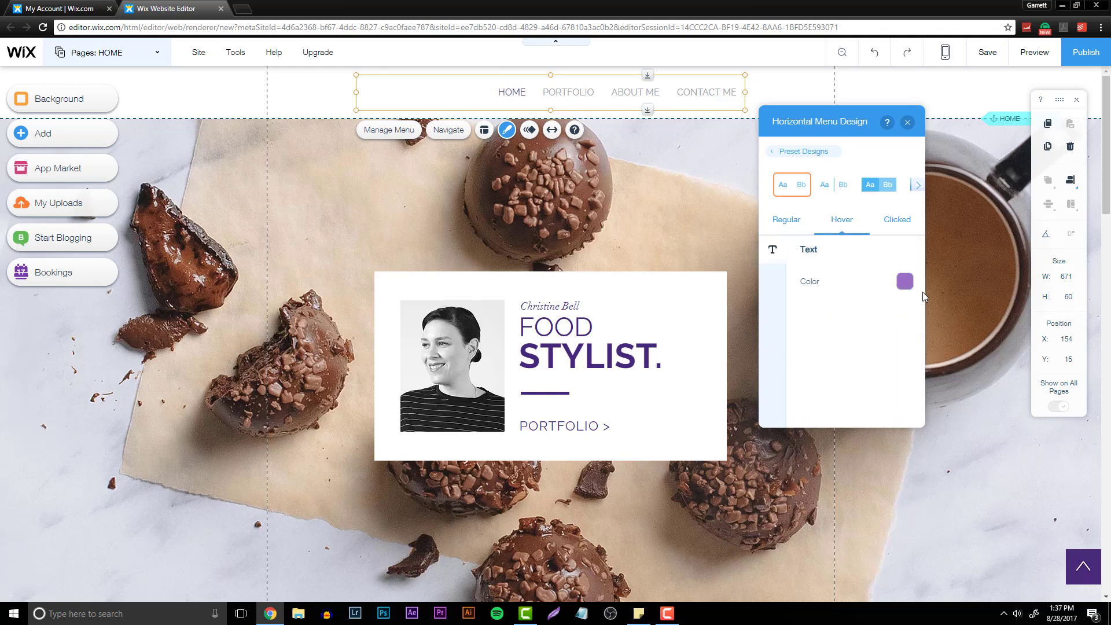
{"action": "left_click", "coordinate": [905, 281]}
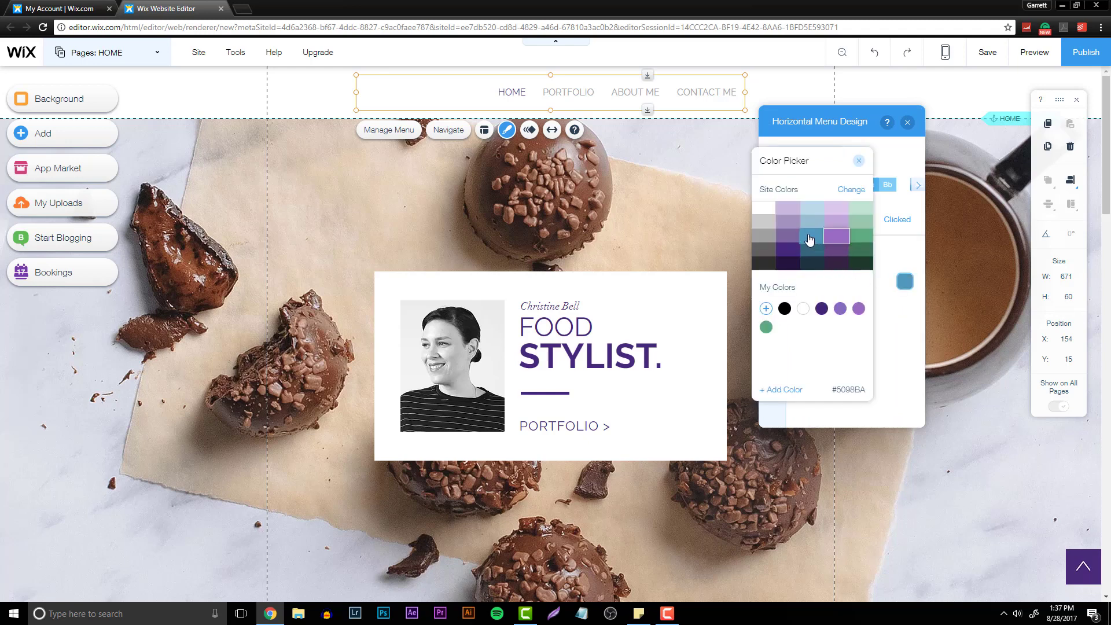
{"action": "left_click", "coordinate": [766, 308]}
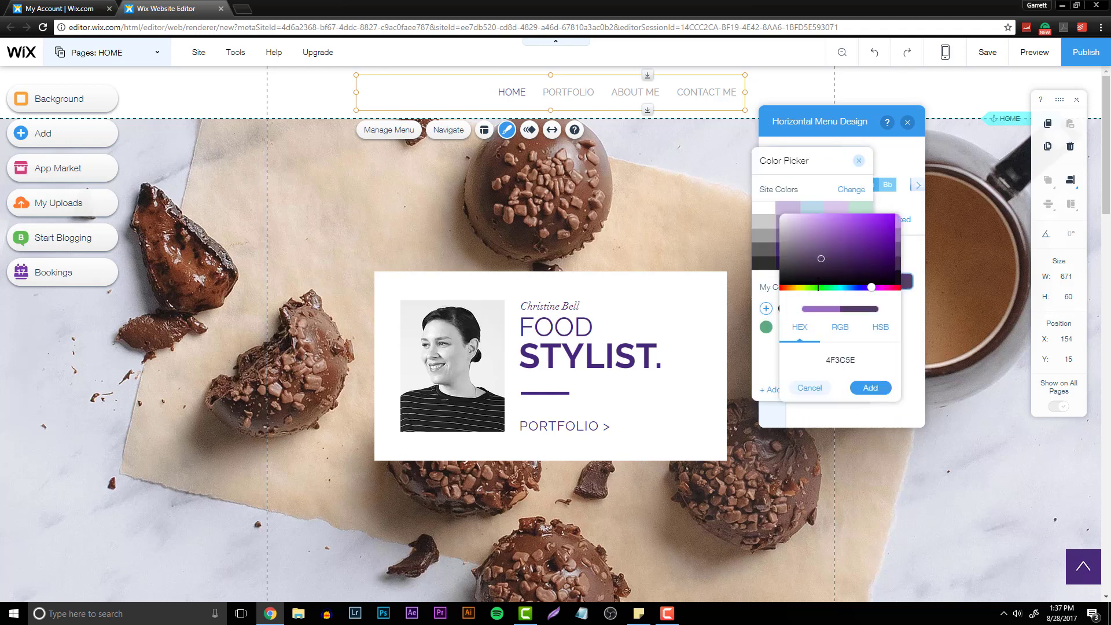
{"action": "left_click_drag", "start_coordinate": [871, 287], "coordinate": [846, 287]}
{"action": "left_click", "coordinate": [863, 241]}
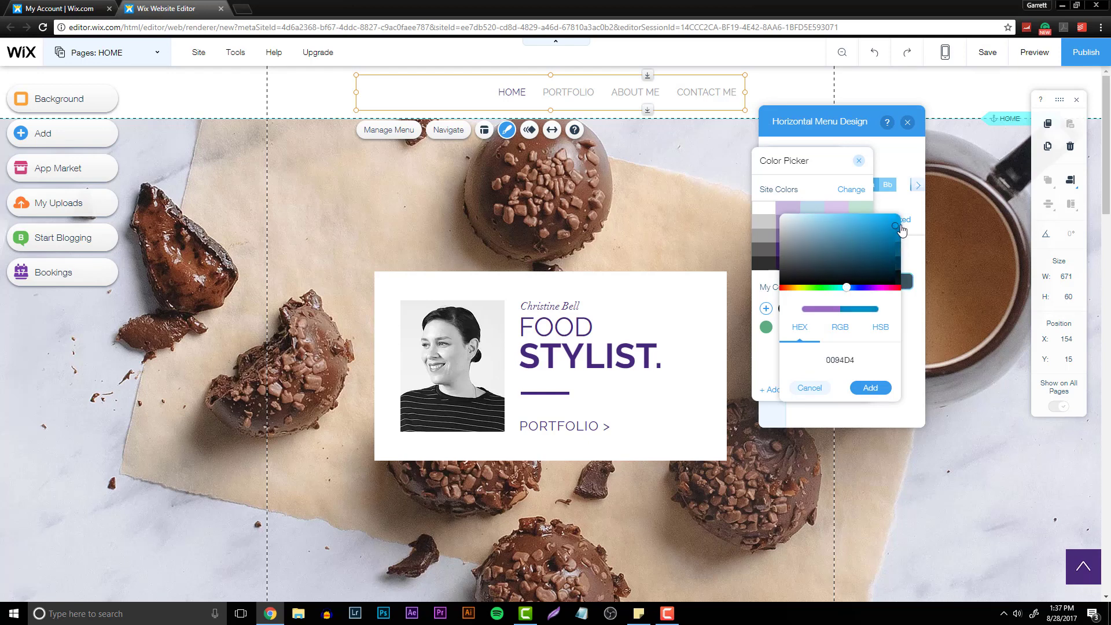
{"action": "left_click", "coordinate": [870, 388]}
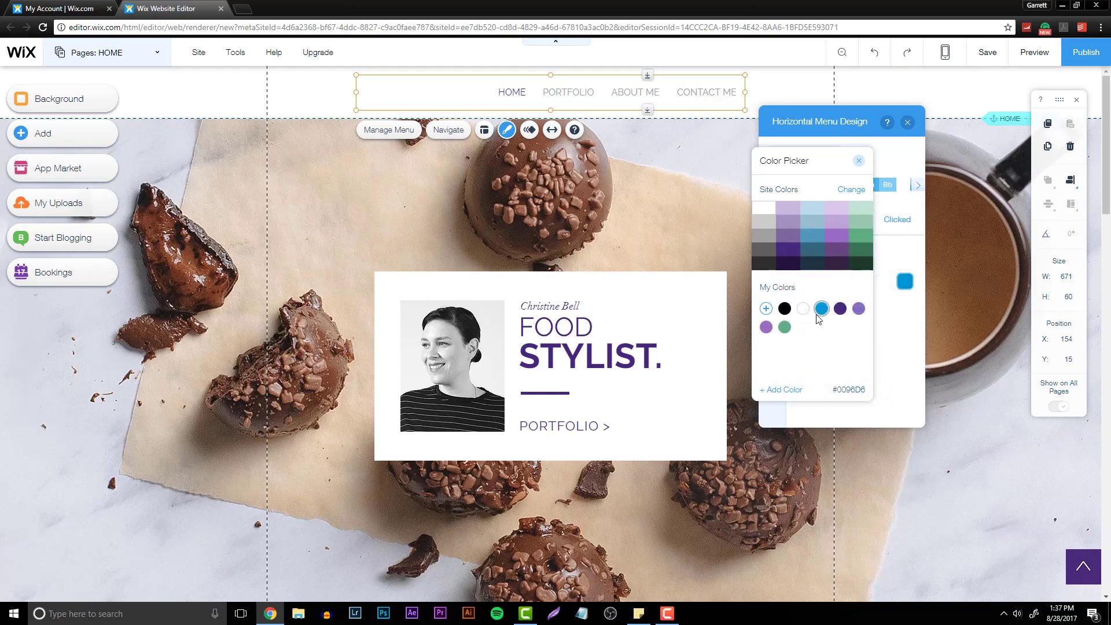
{"action": "left_click", "coordinate": [858, 165]}
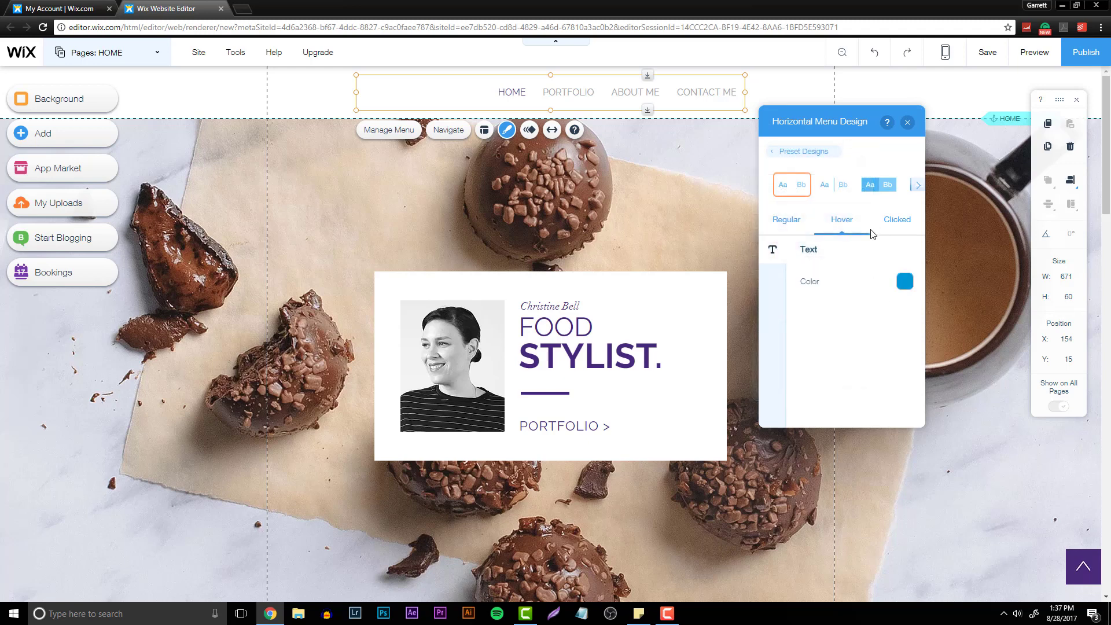
{"action": "left_click", "coordinate": [907, 123]}
- Preview the site to check the menu, and return to the editor
{"action": "left_click", "coordinate": [1011, 53]}
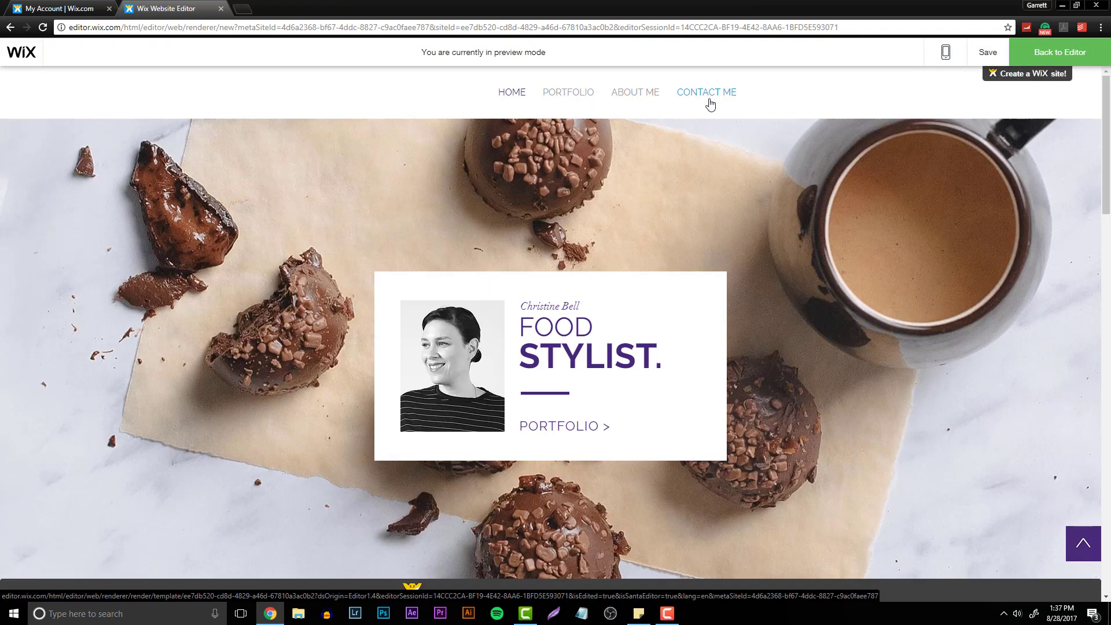
{"action": "left_click", "coordinate": [1042, 58]}
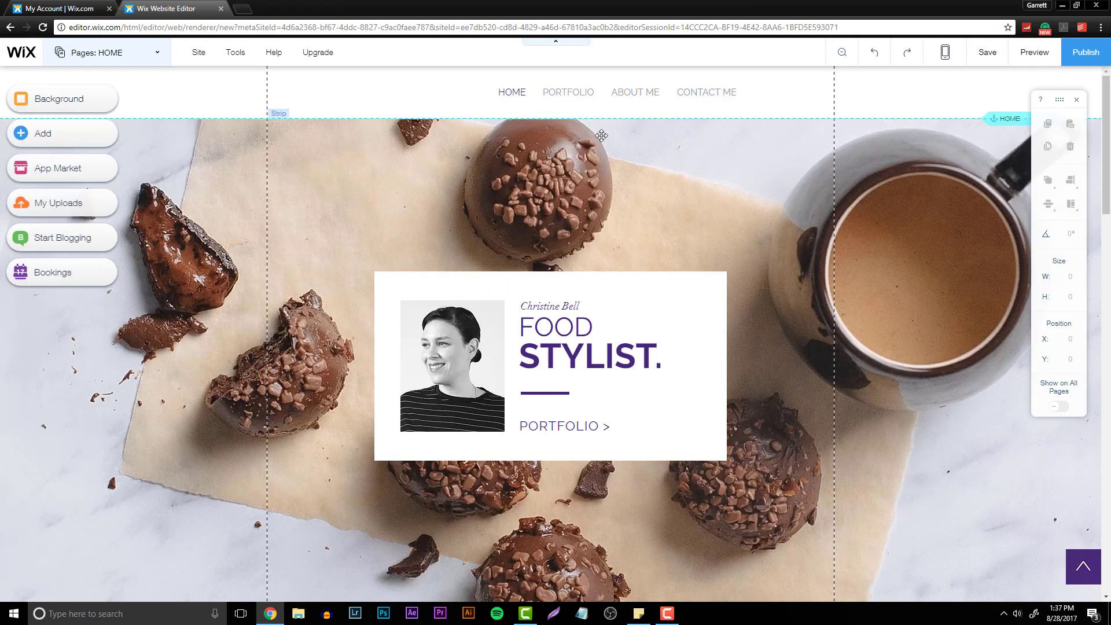
- Narrow the horizontal menu from its left edge and collapse the Portfolio subpages in its page manager
{"action": "left_click", "coordinate": [500, 95]}
{"action": "left_click_drag", "start_coordinate": [357, 91], "coordinate": [475, 98]}
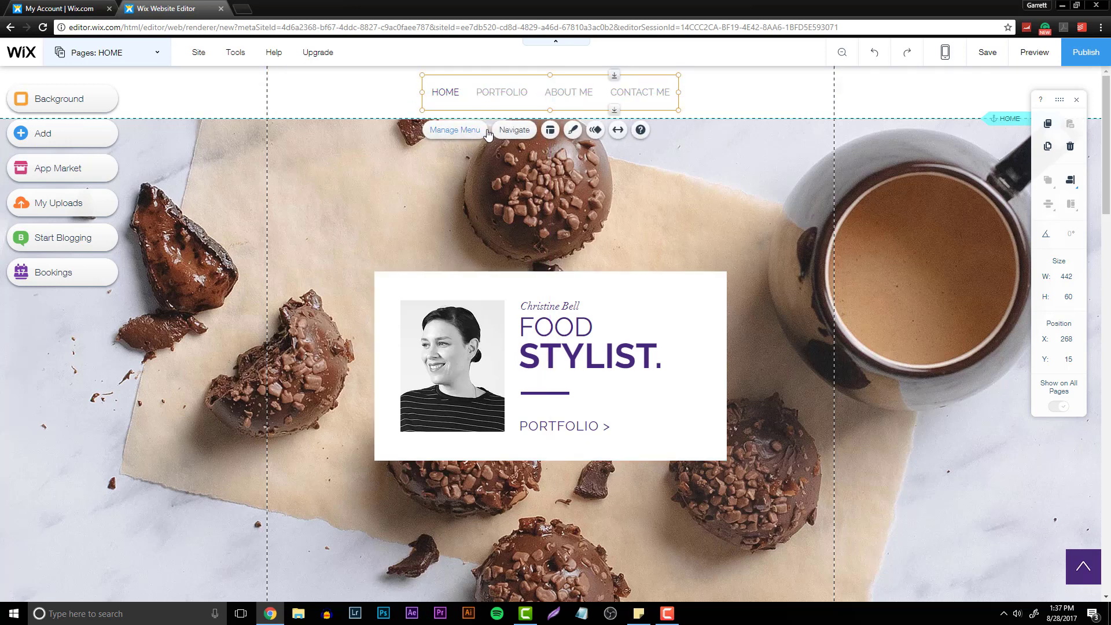
{"action": "left_click", "coordinate": [455, 129]}
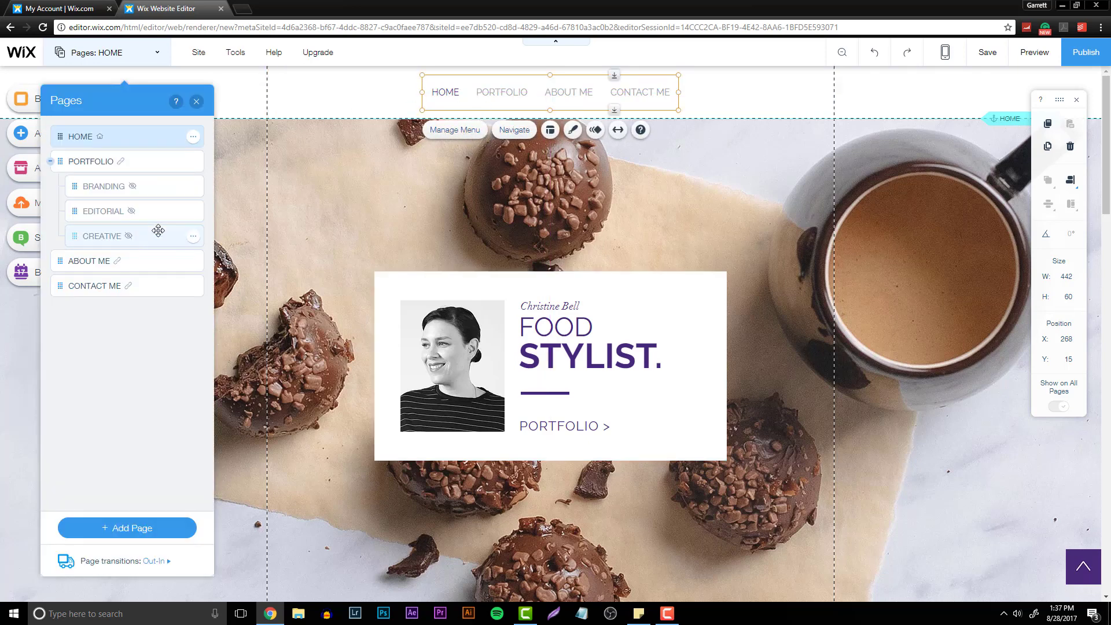
{"action": "left_click", "coordinate": [51, 162]}
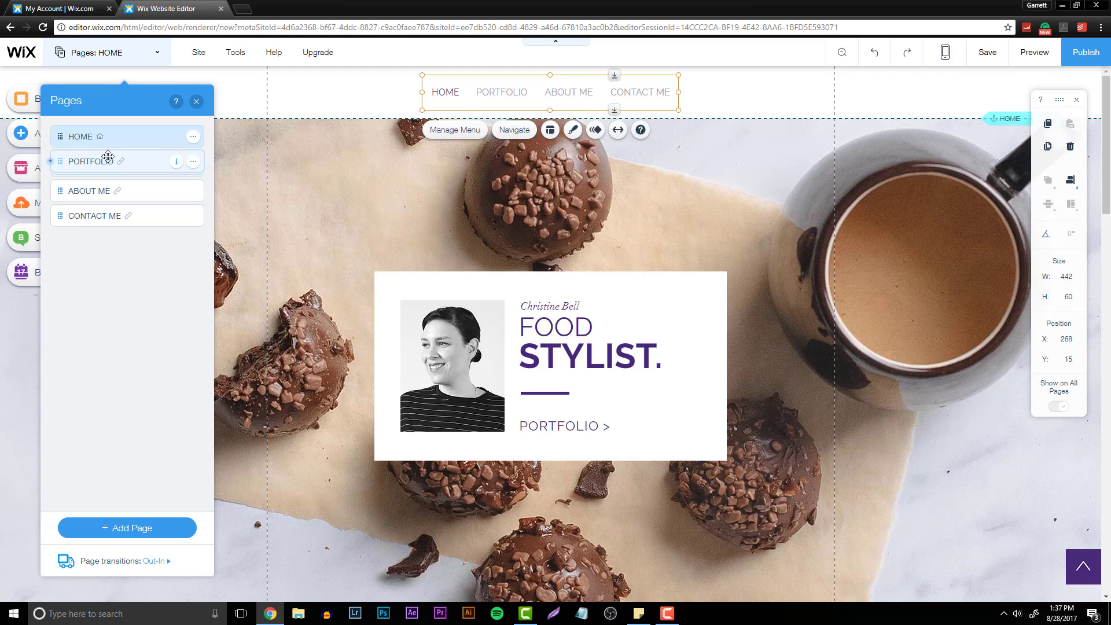
{"action": "left_click", "coordinate": [151, 528]}
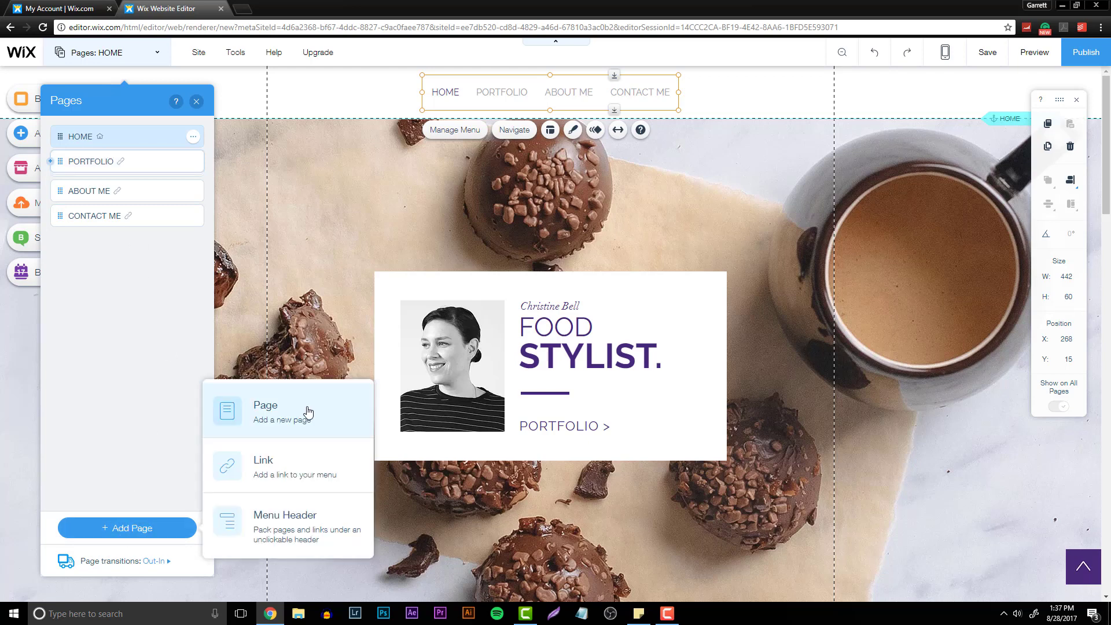
{"action": "left_click", "coordinate": [296, 430]}
{"action": "key", "text": "Return"}
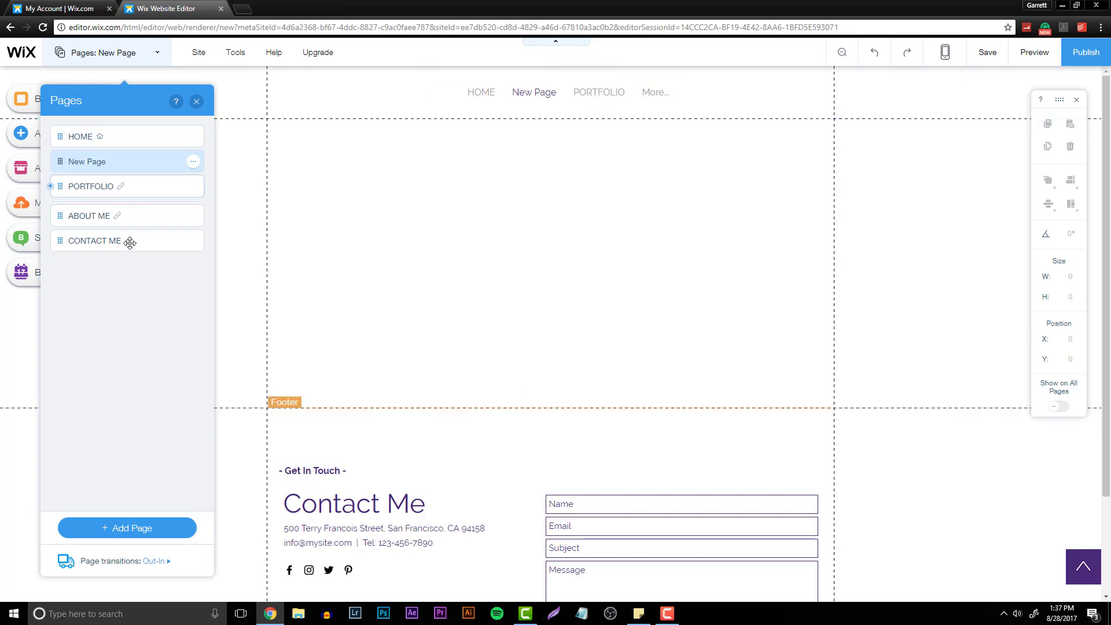
{"action": "left_click", "coordinate": [193, 164]}
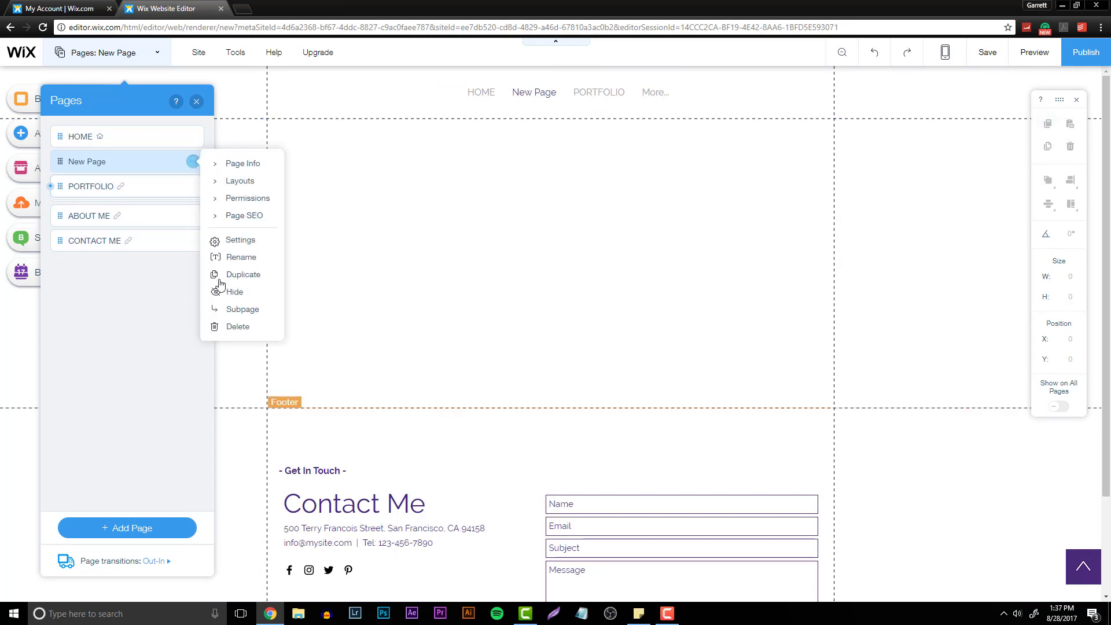
{"action": "left_click", "coordinate": [238, 325]}
{"action": "left_click", "coordinate": [657, 379]}
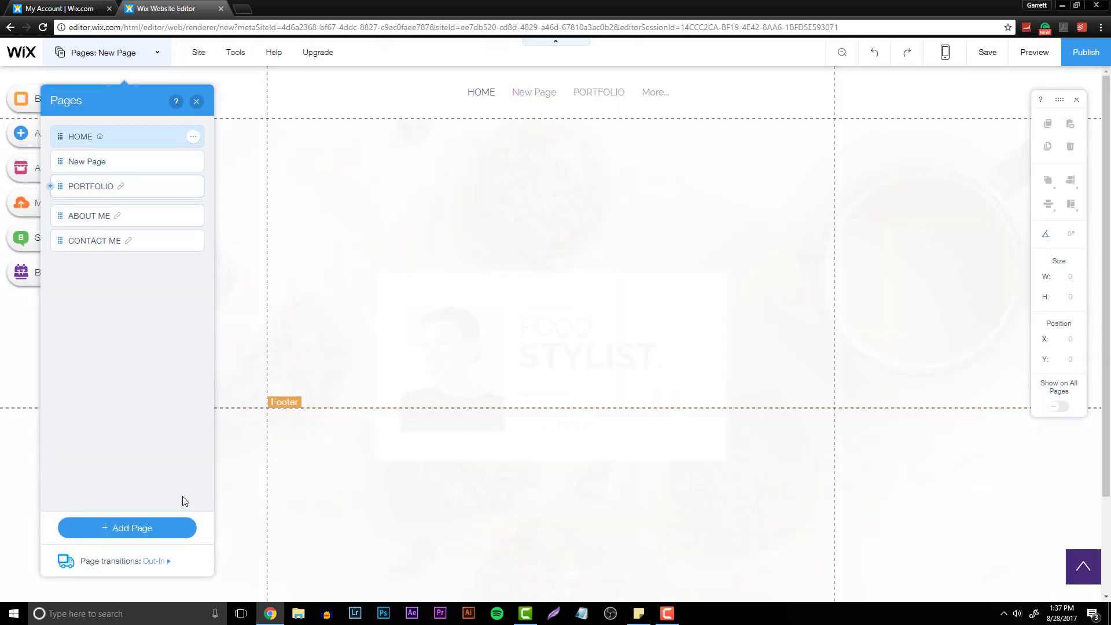
- Add a menu link named STORE pointing to the user's Sellfy store web address, opening in a new window
{"action": "left_click", "coordinate": [182, 527]}
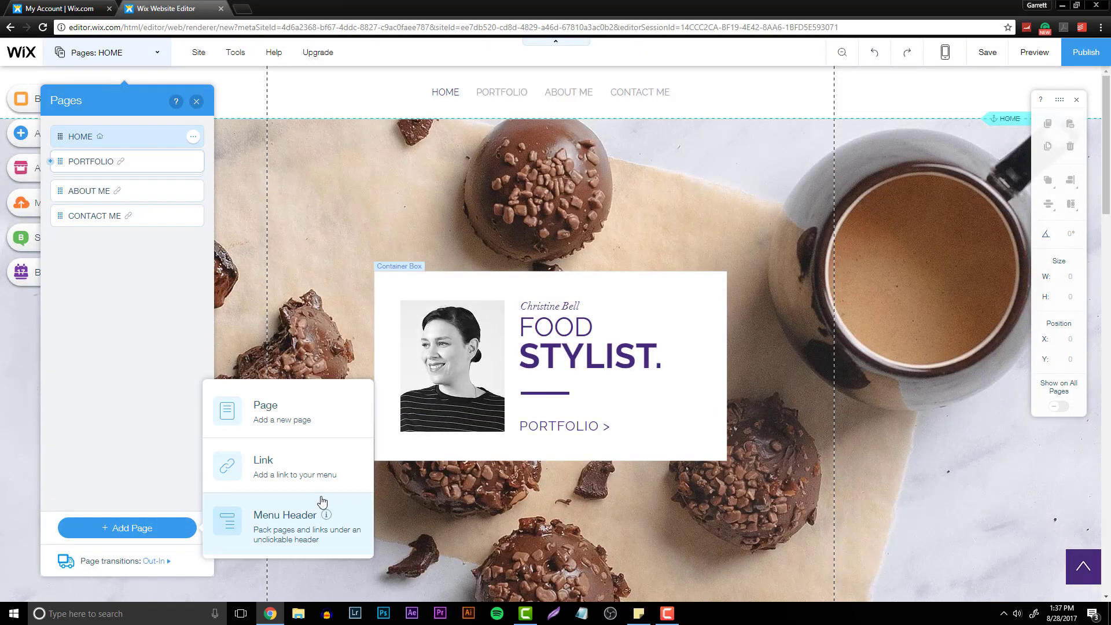
{"action": "left_click", "coordinate": [293, 471]}
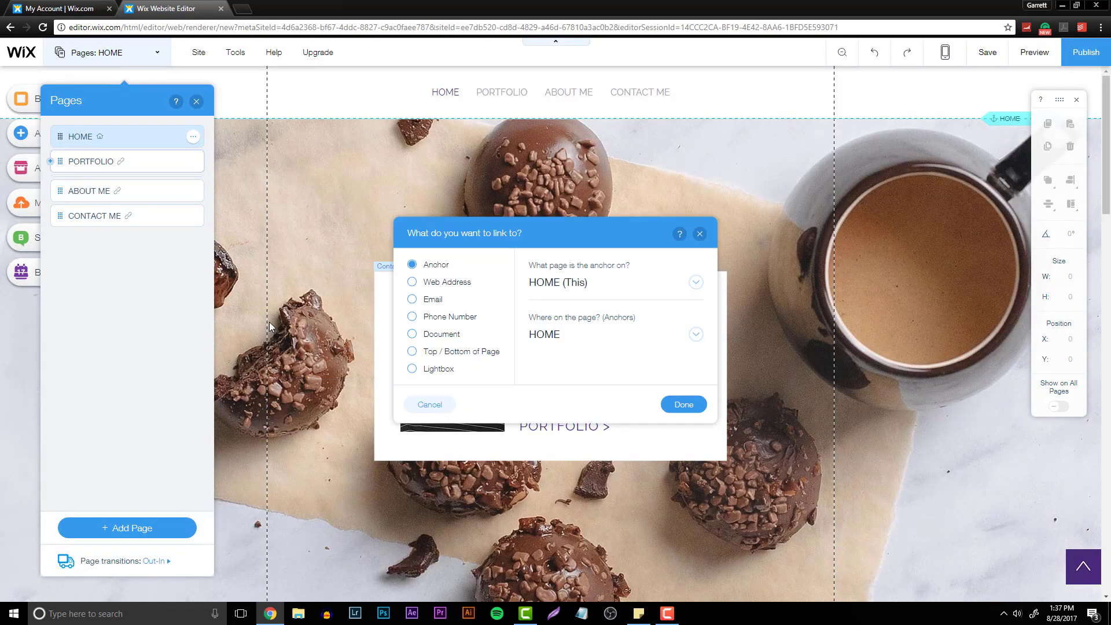
{"action": "left_click", "coordinate": [412, 282]}
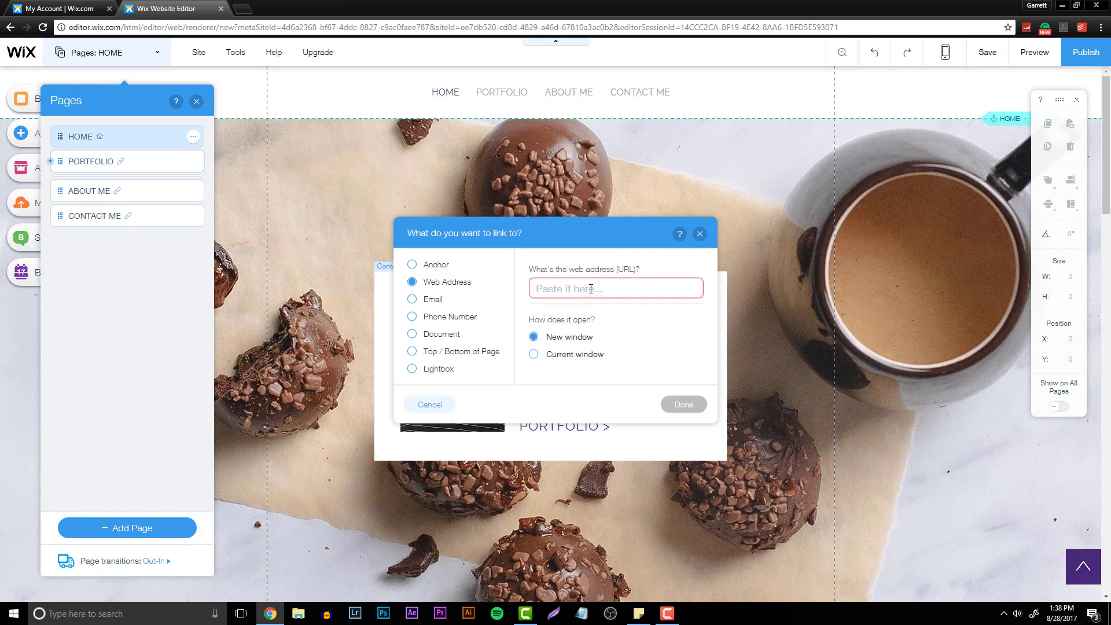
{"action": "type", "text": "www.sellfu"}
{"action": "key", "text": "BackSpace"}
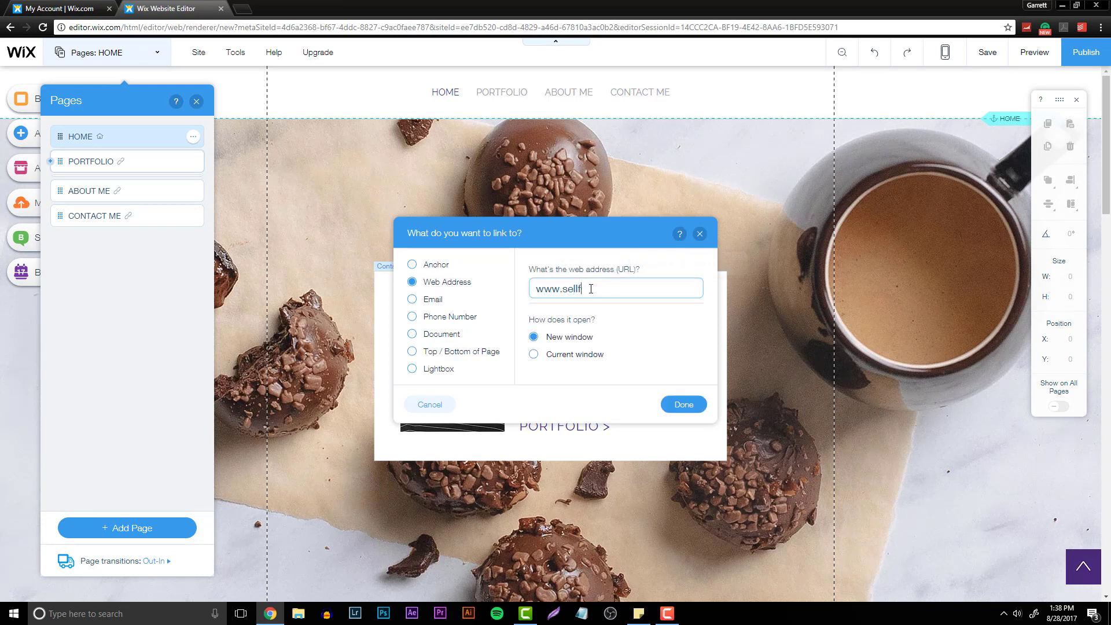
{"action": "type", "text": "y.com/garrettmalone"}
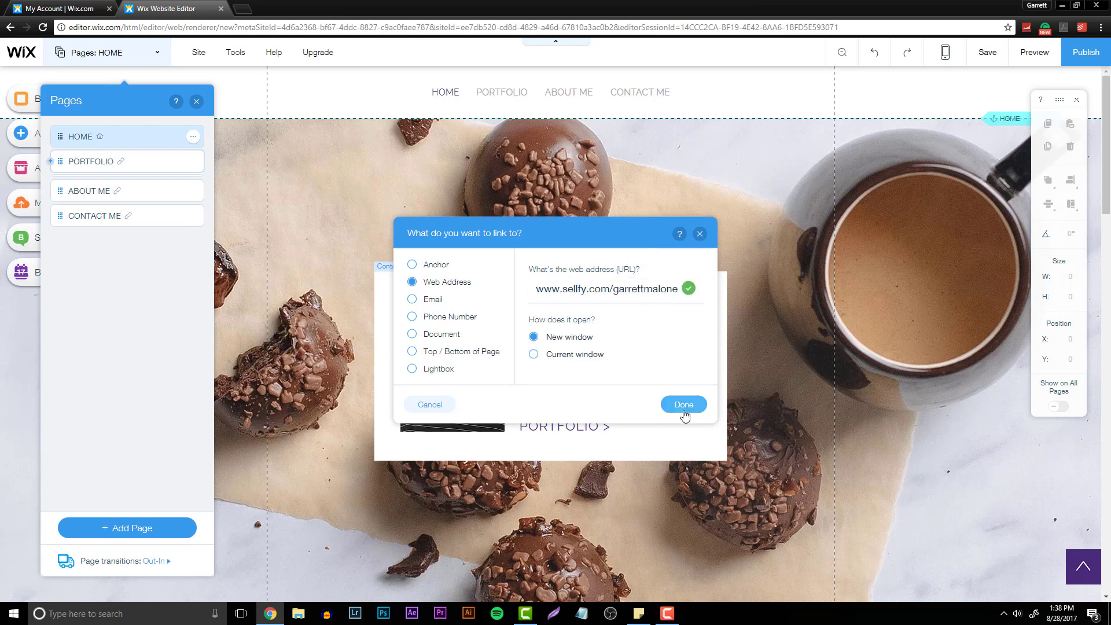
{"action": "left_click", "coordinate": [682, 404]}
{"action": "type", "text": "STORE"}
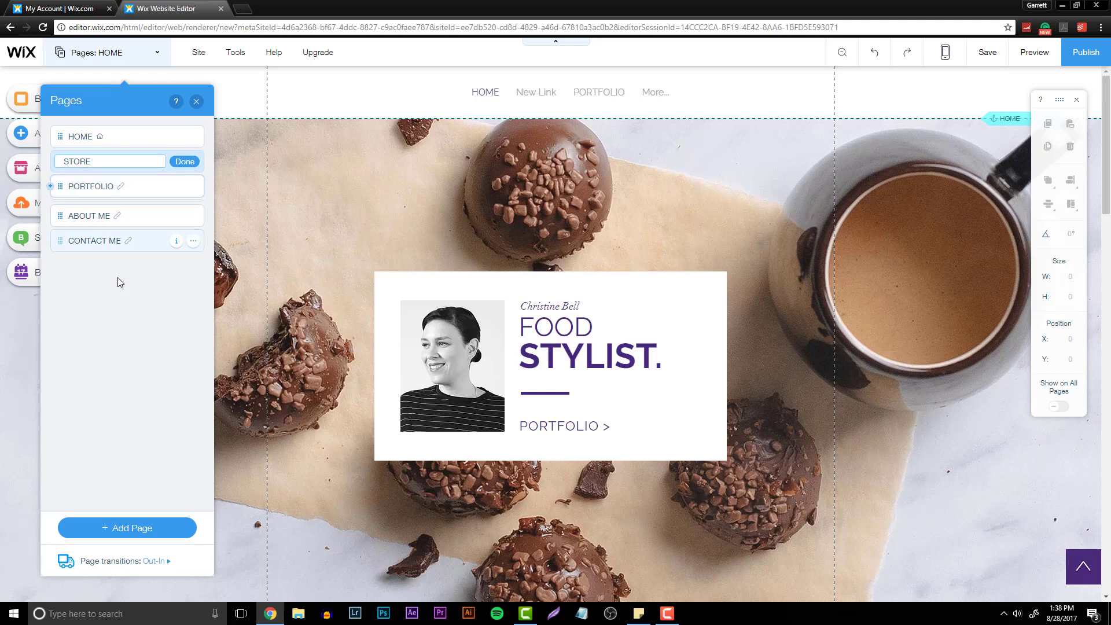
{"action": "key", "text": "Return"}
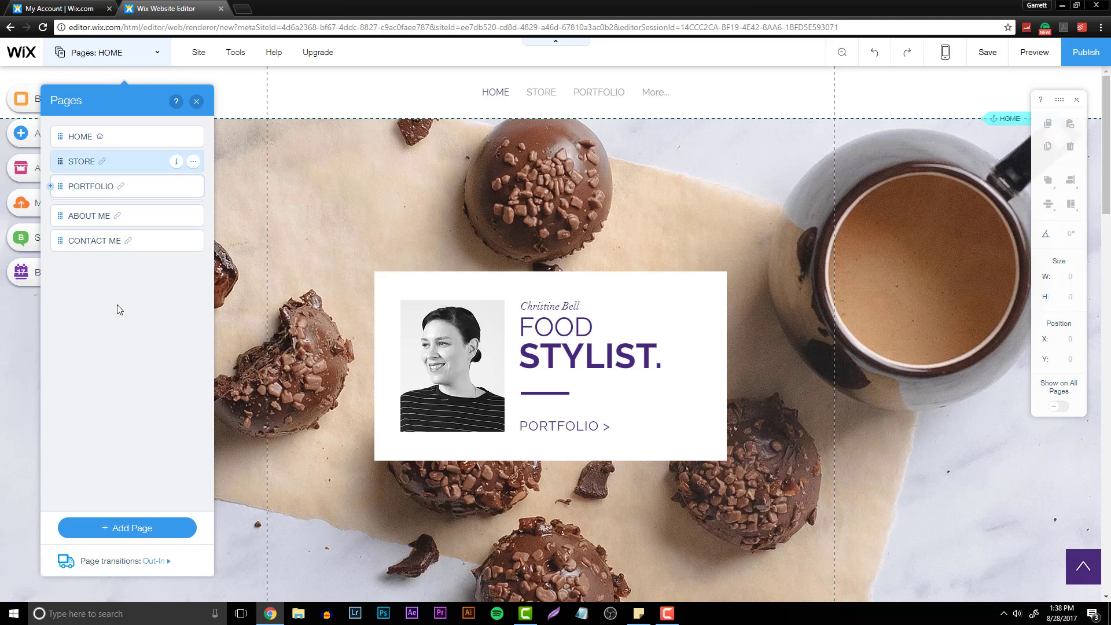
{"action": "left_click", "coordinate": [95, 527]}
{"action": "left_click", "coordinate": [275, 473]}
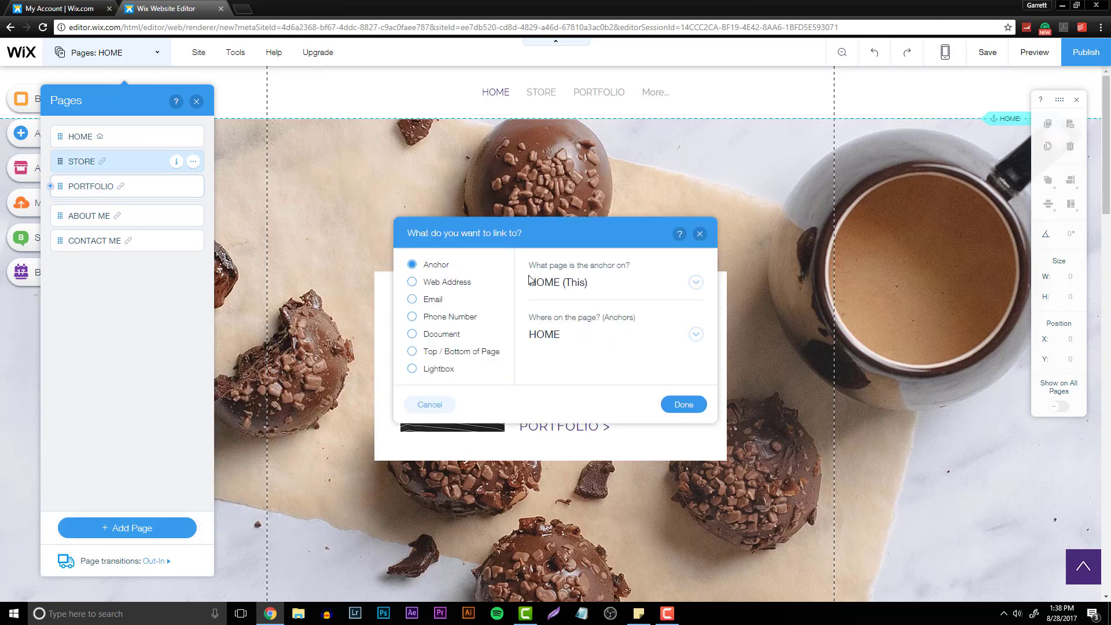
{"action": "left_click", "coordinate": [457, 282]}
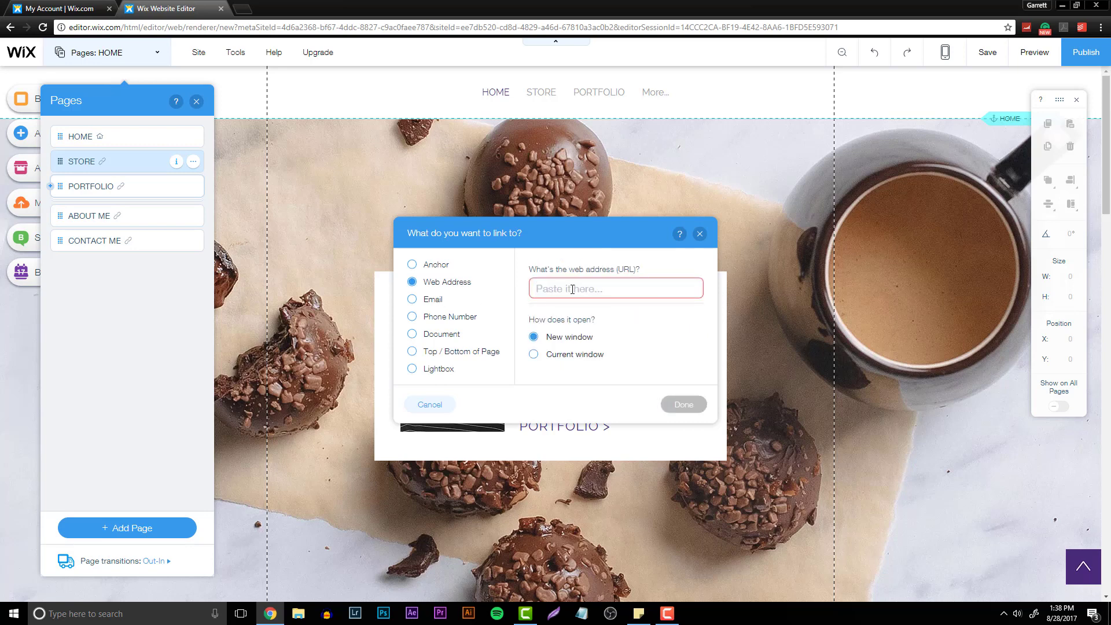
{"action": "type", "text": "www.youtube.com/"}
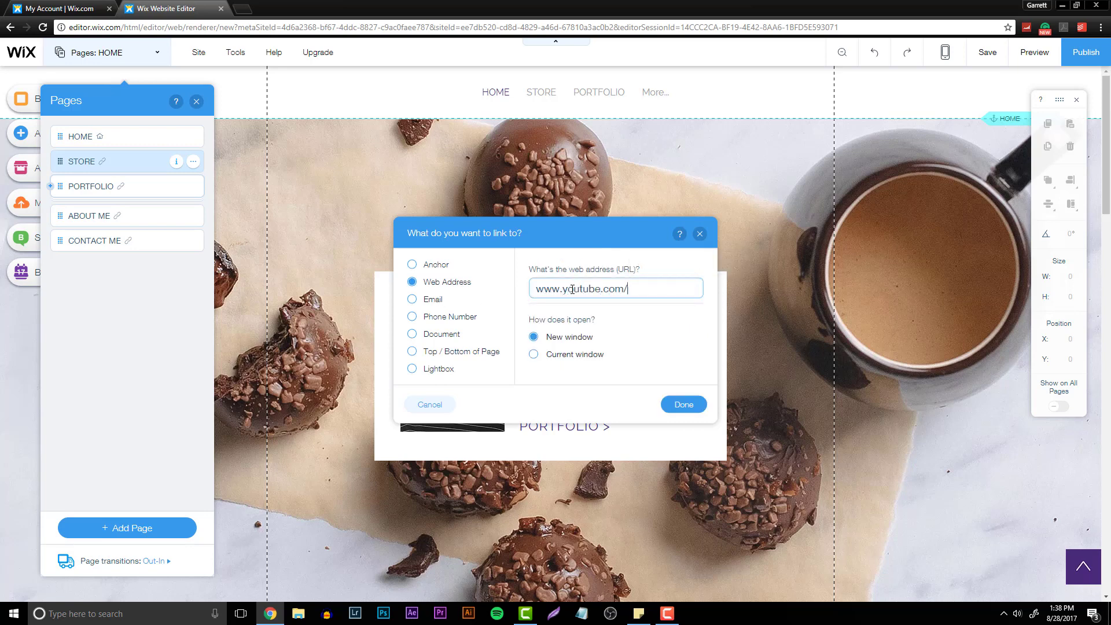
{"action": "type", "text": "behrdesign"}
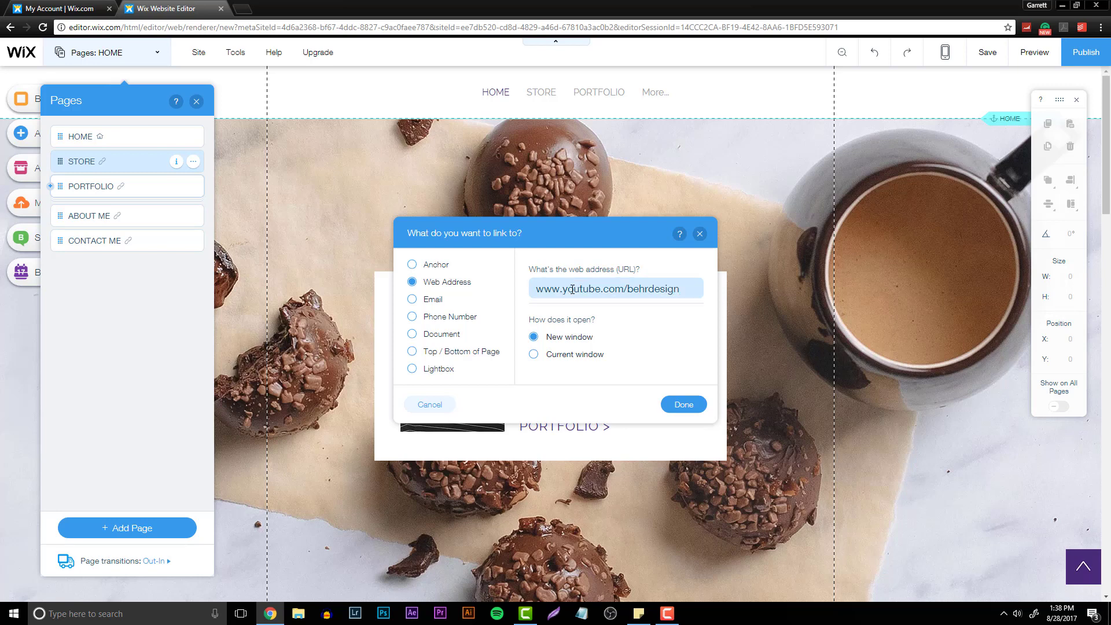
{"action": "left_click", "coordinate": [686, 408]}
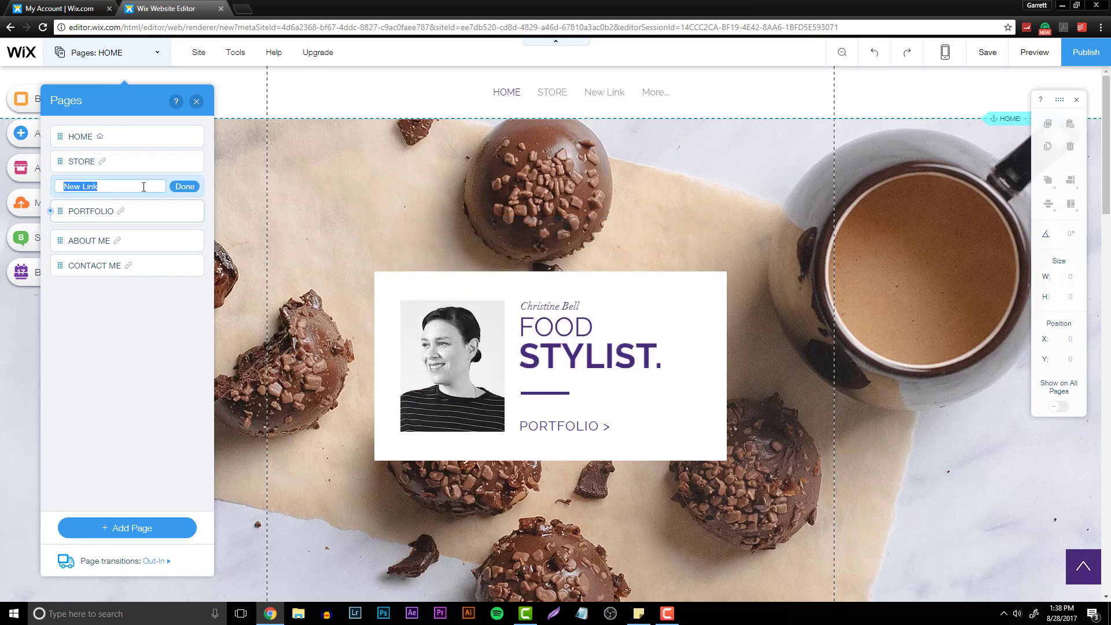
{"action": "type", "text": "YOUTUBE"}
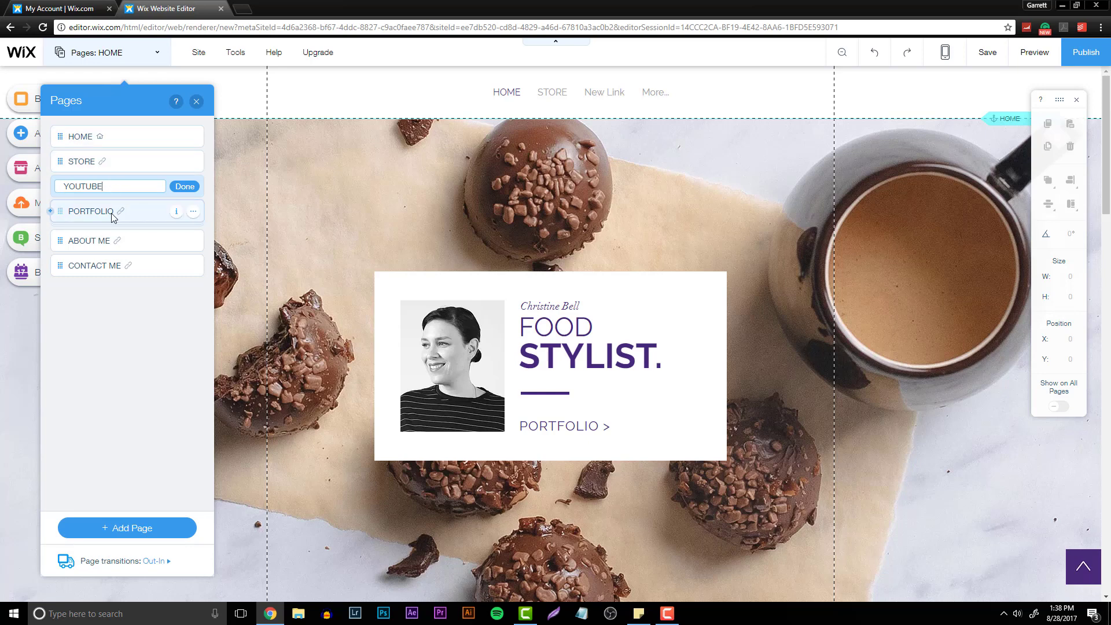
{"action": "key", "text": "Return"}
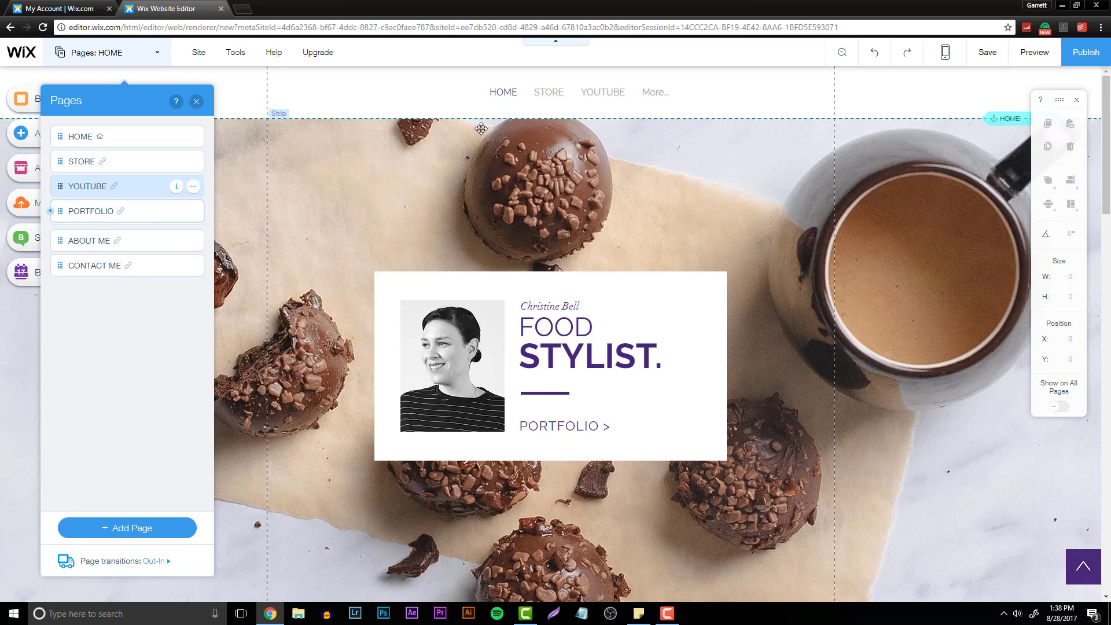
- Widen the horizontal menu so all items fit and move it back to the header's center
{"action": "left_click", "coordinate": [518, 93]}
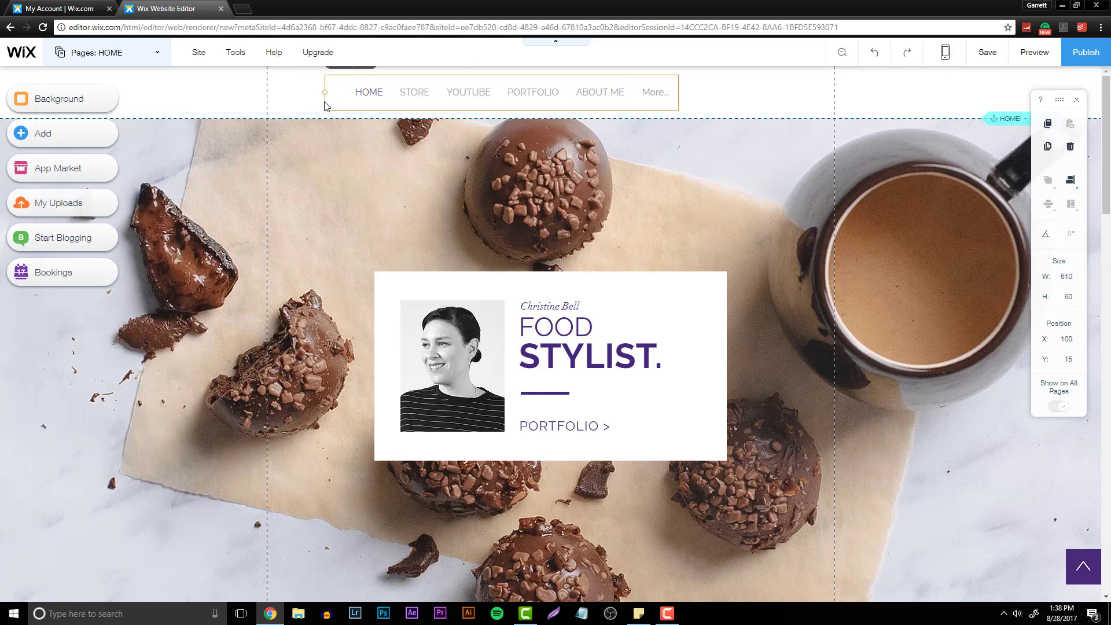
{"action": "left_click_drag", "start_coordinate": [325, 102], "coordinate": [300, 102]}
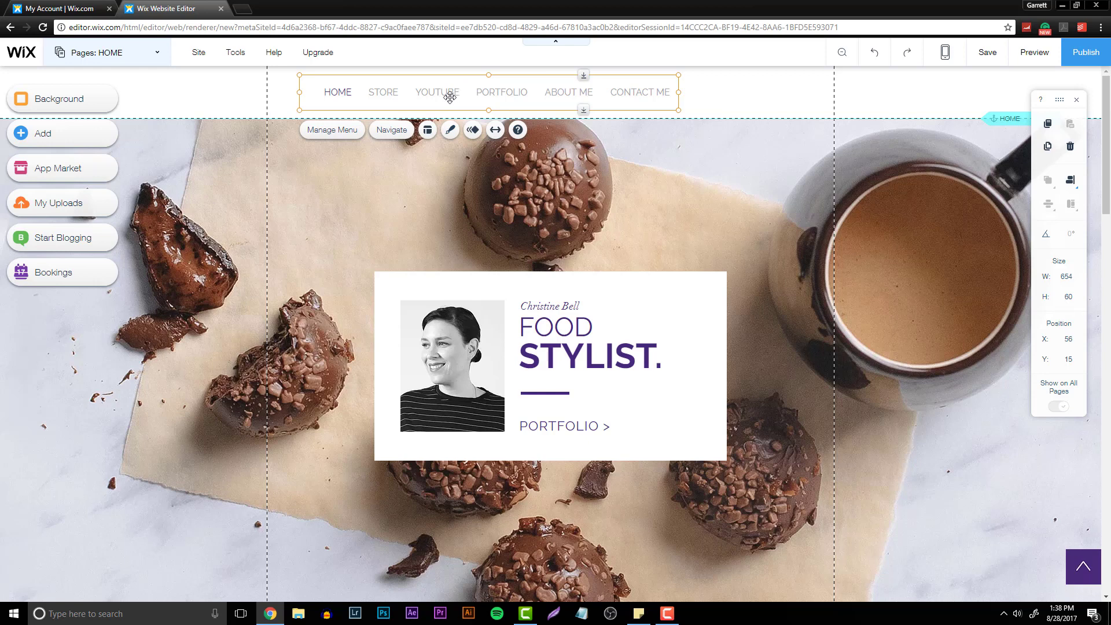
{"action": "left_click_drag", "start_coordinate": [450, 96], "coordinate": [507, 101]}
{"action": "left_click", "coordinate": [391, 130]}
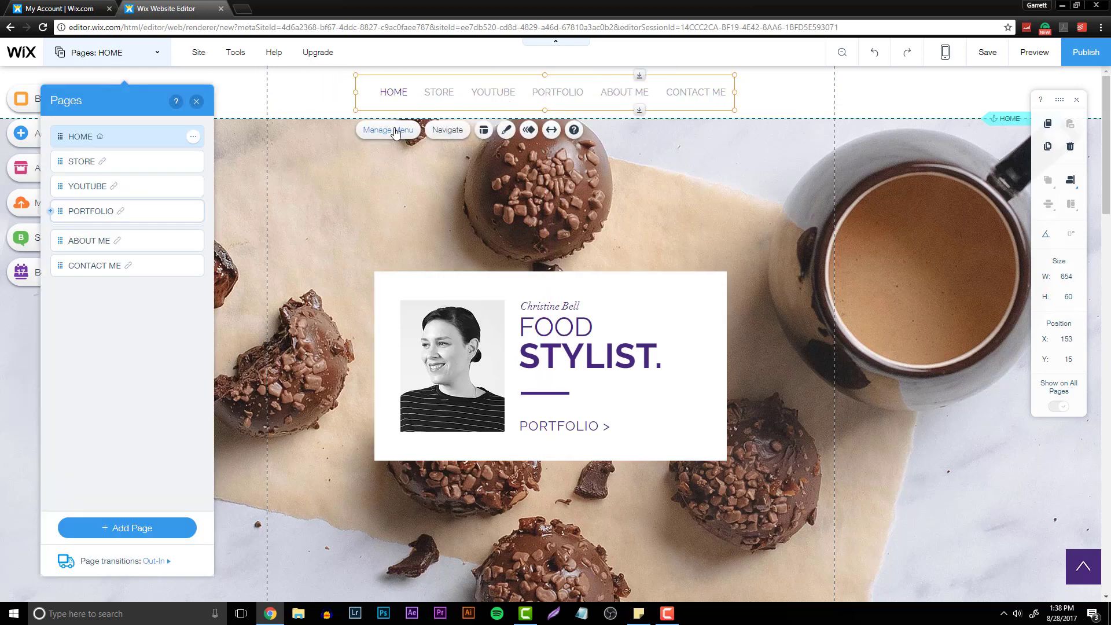
{"action": "left_click", "coordinate": [113, 529]}
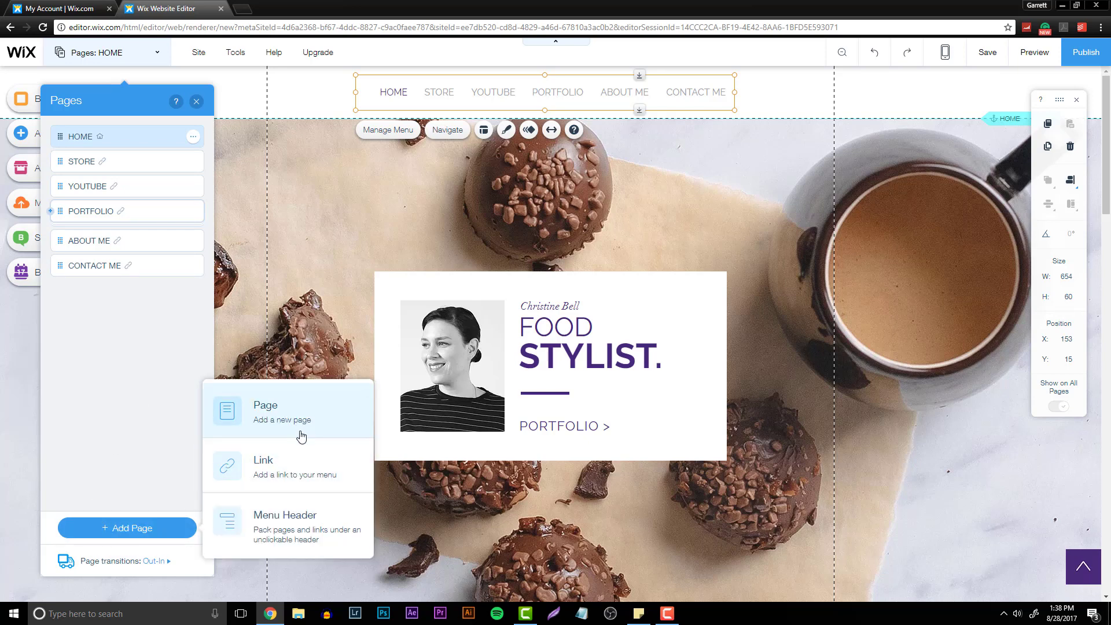
{"action": "left_click", "coordinate": [298, 461]}
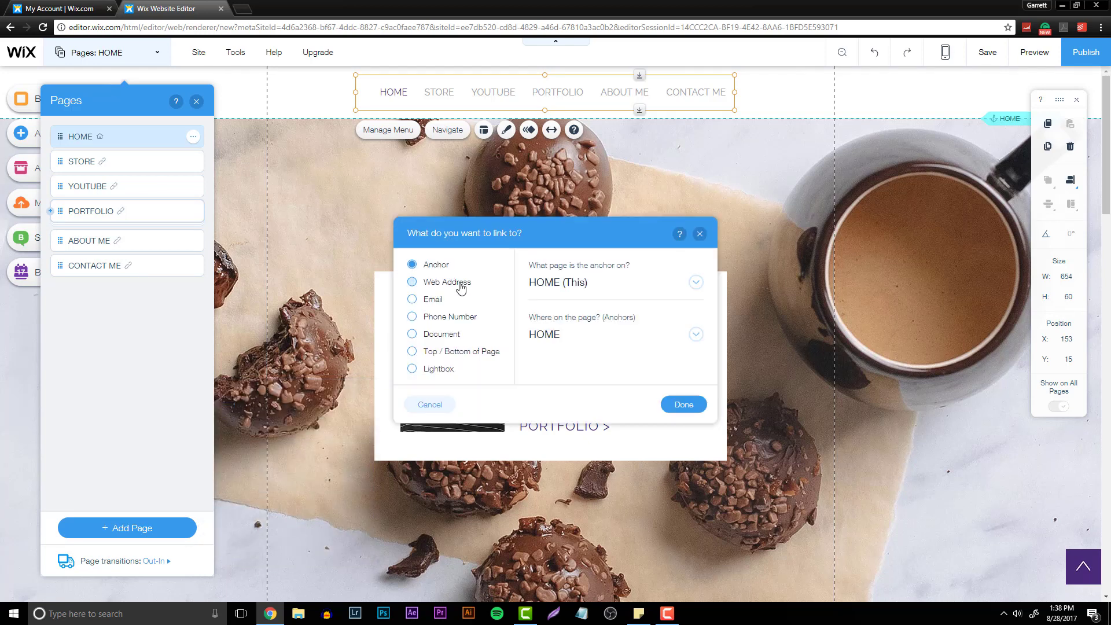
{"action": "left_click", "coordinate": [431, 301]}
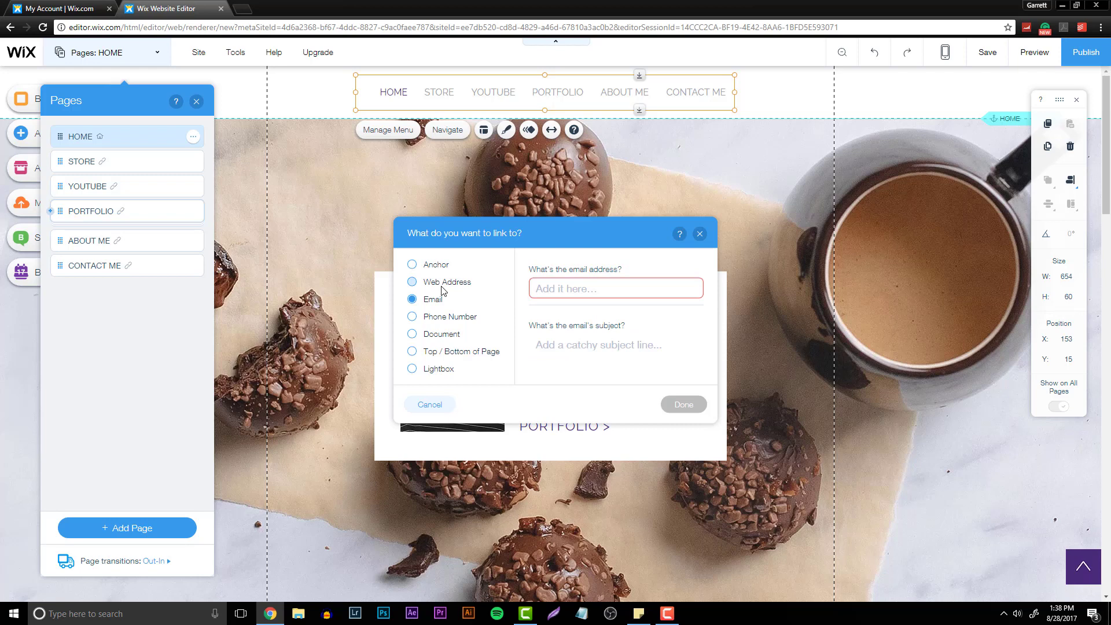
{"action": "left_click", "coordinate": [445, 285]}
{"action": "type", "text": "www"}
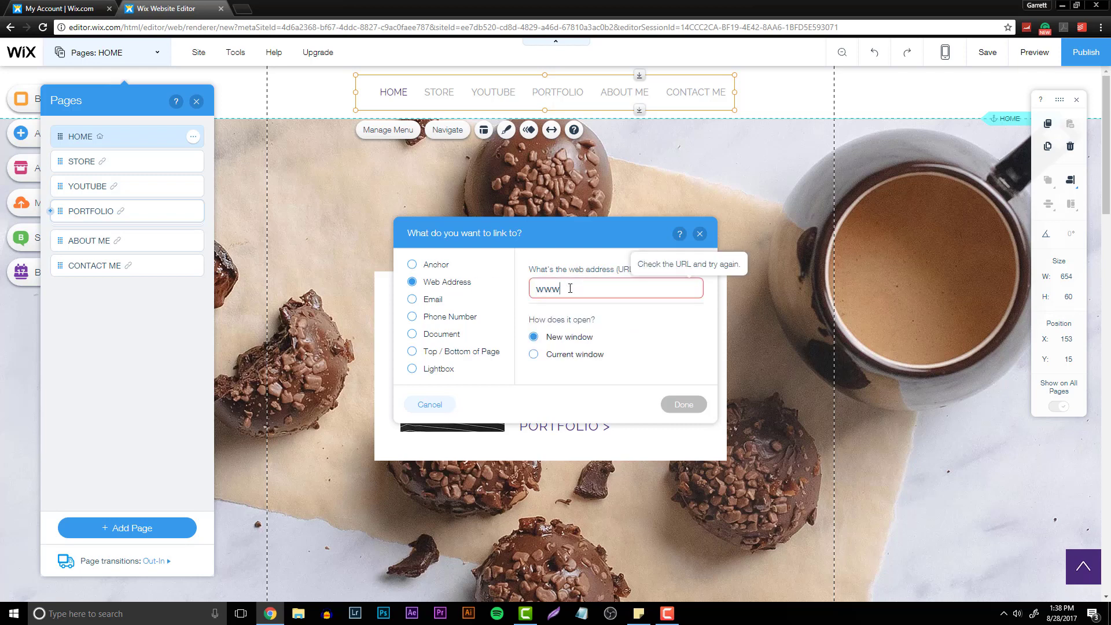
{"action": "type", "text": ".twitter.com/behrdesign"}
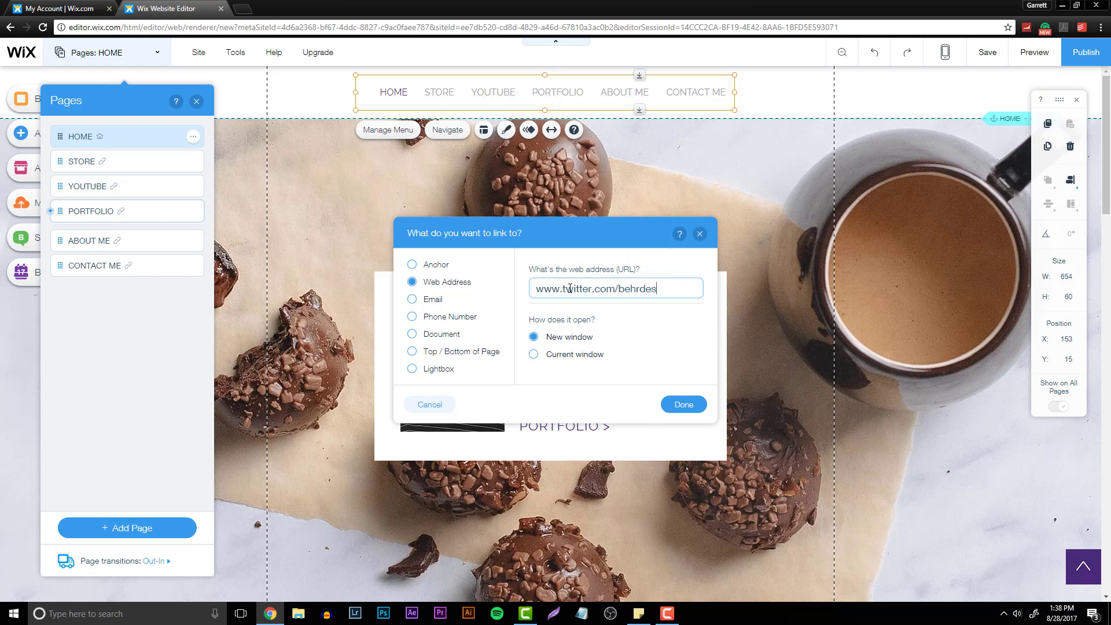
{"action": "left_click", "coordinate": [683, 404]}
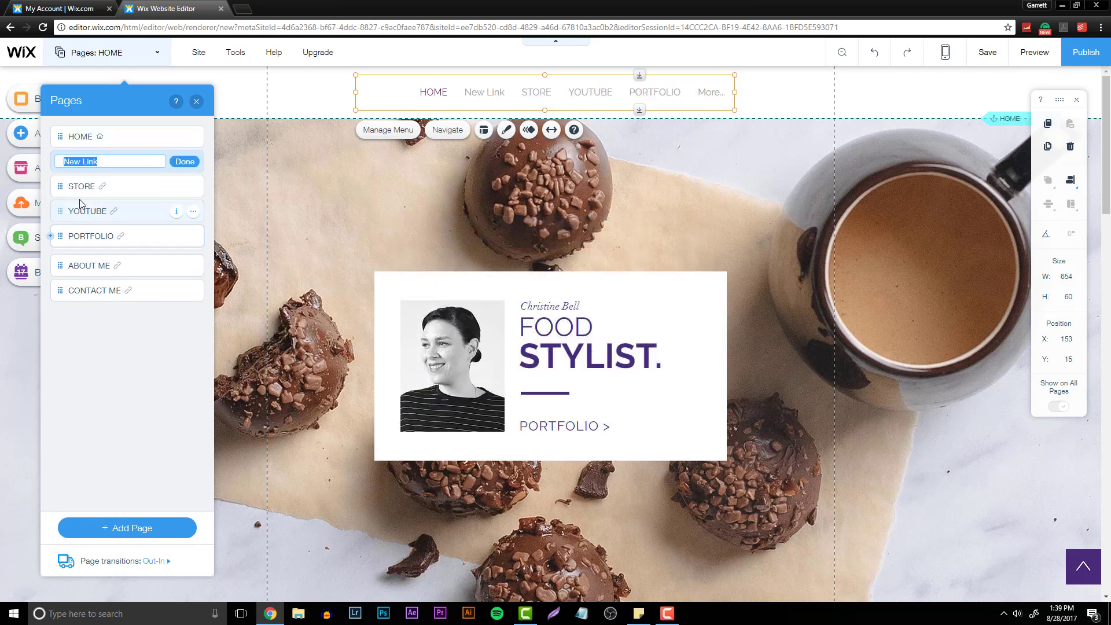
{"action": "type", "text": "."}
{"action": "key", "text": "Return"}
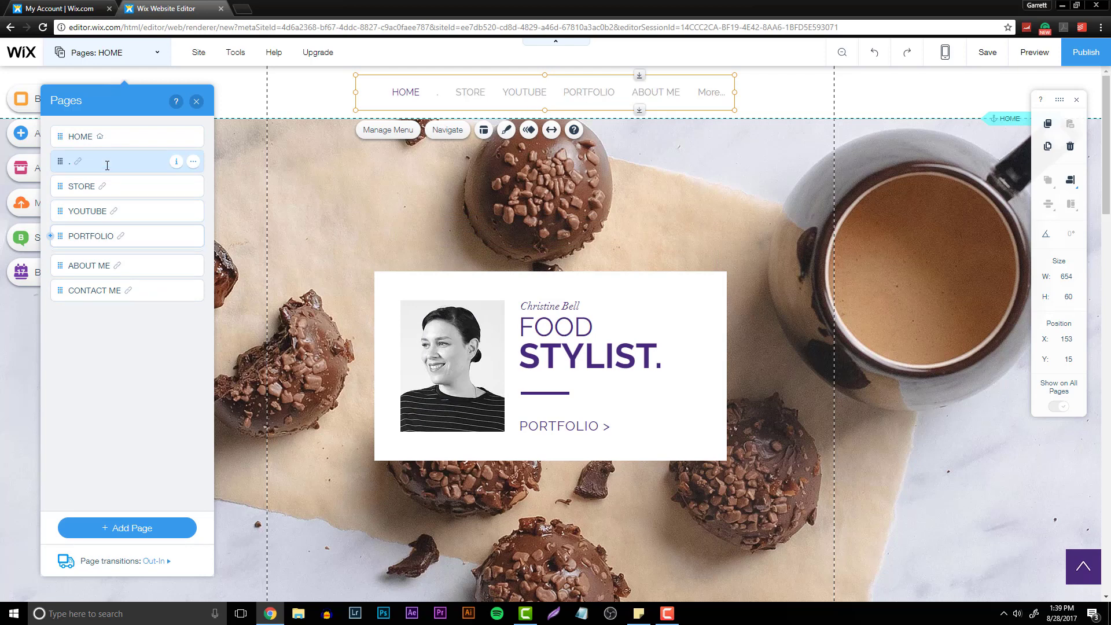
- Move the "." link below YOUTUBE and widen the horizontal menu across the header
{"action": "left_click_drag", "start_coordinate": [63, 164], "coordinate": [87, 208]}
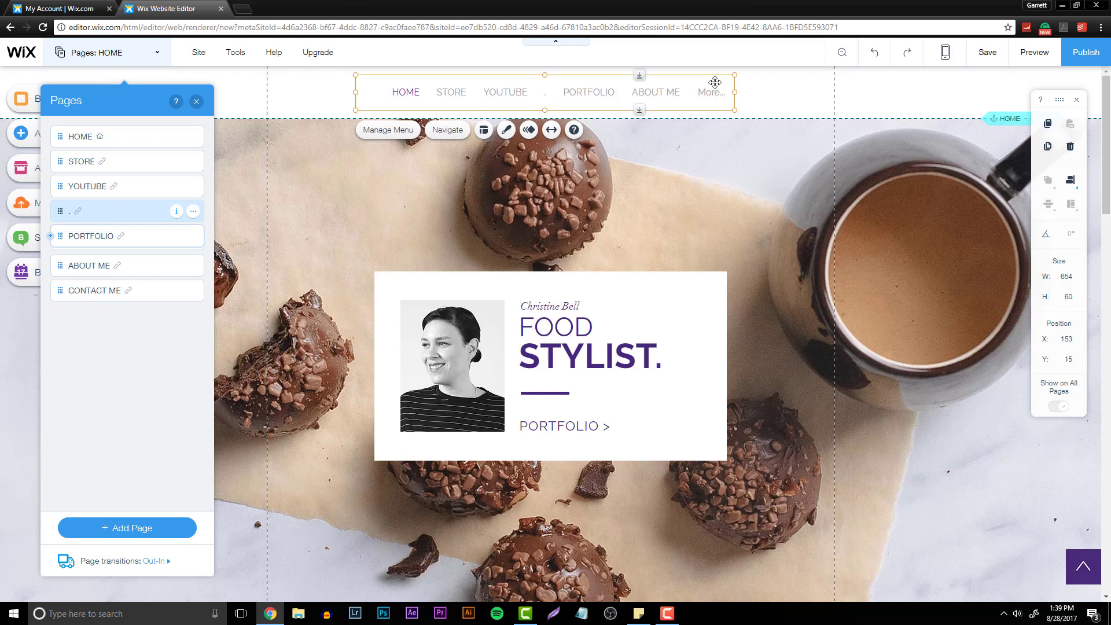
{"action": "left_click_drag", "start_coordinate": [735, 93], "coordinate": [833, 93]}
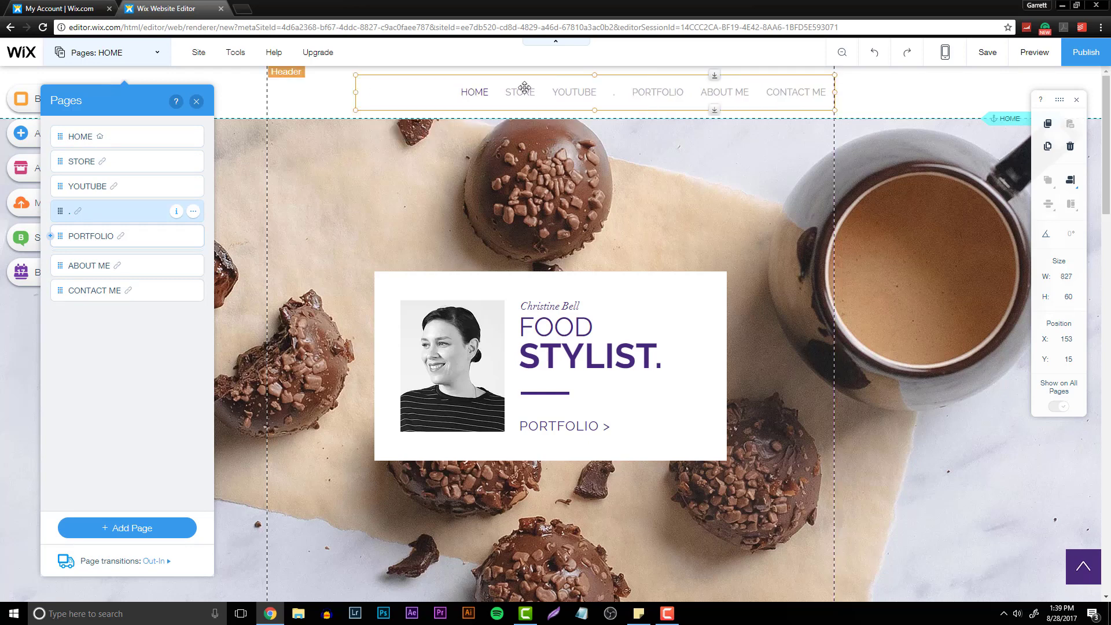
{"action": "left_click_drag", "start_coordinate": [355, 92], "coordinate": [268, 93]}
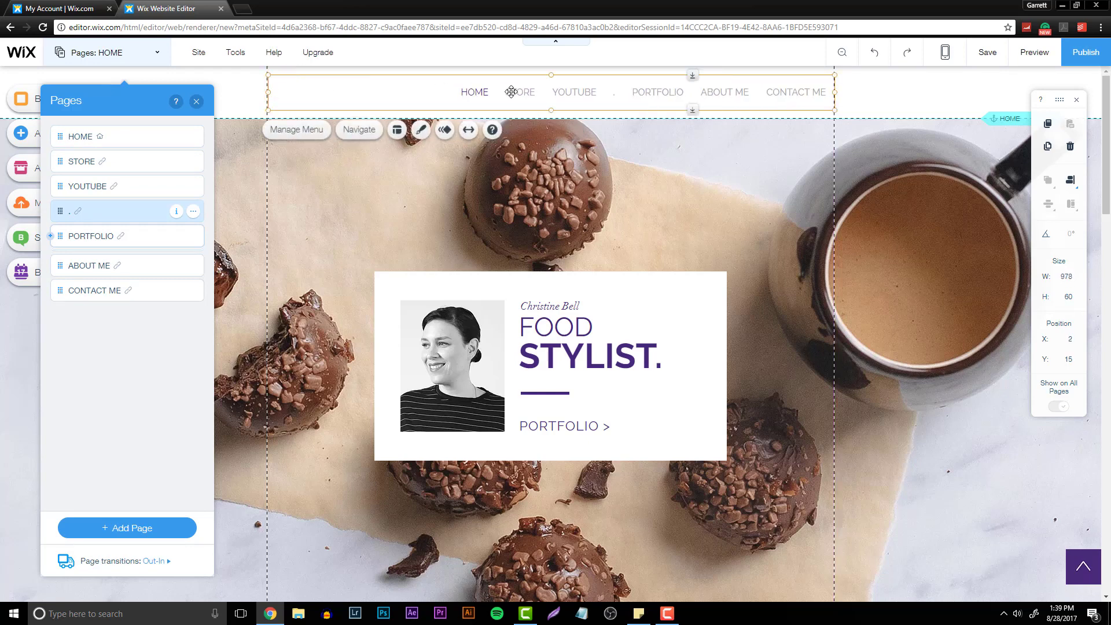
- Try stretching the menu to full width with a 29 px margin
{"action": "left_click", "coordinate": [463, 130]}
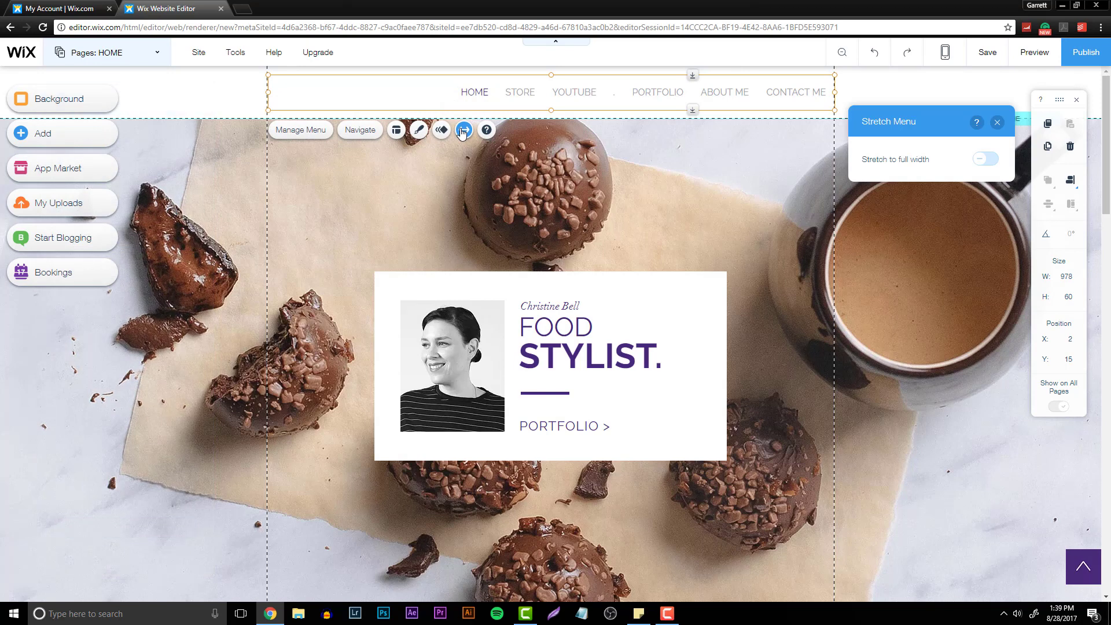
{"action": "left_click", "coordinate": [986, 159]}
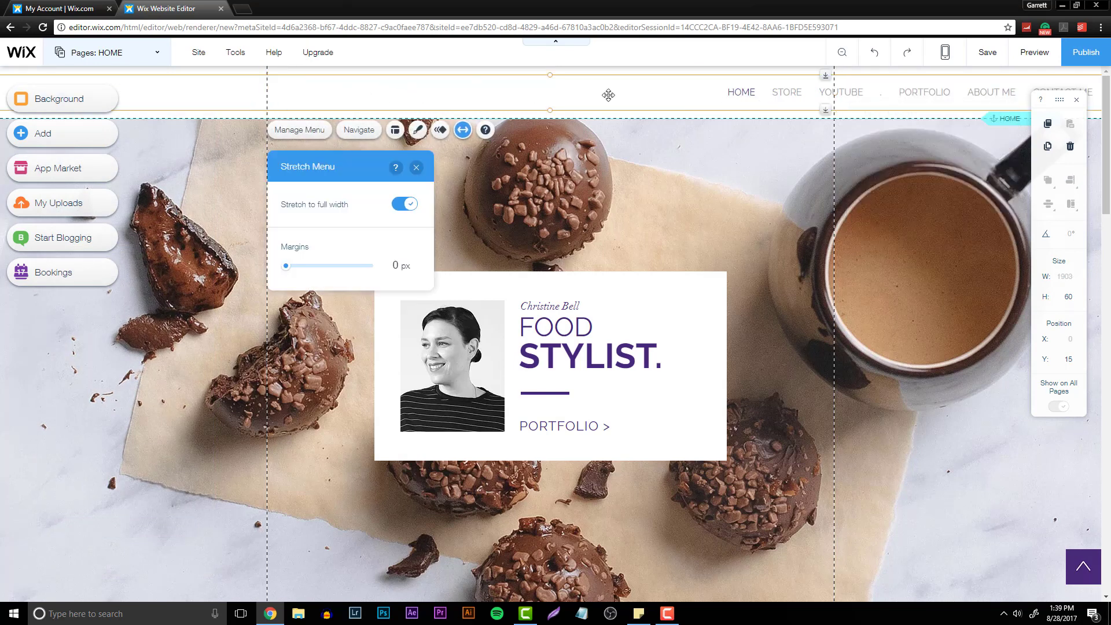
{"action": "left_click", "coordinate": [315, 266]}
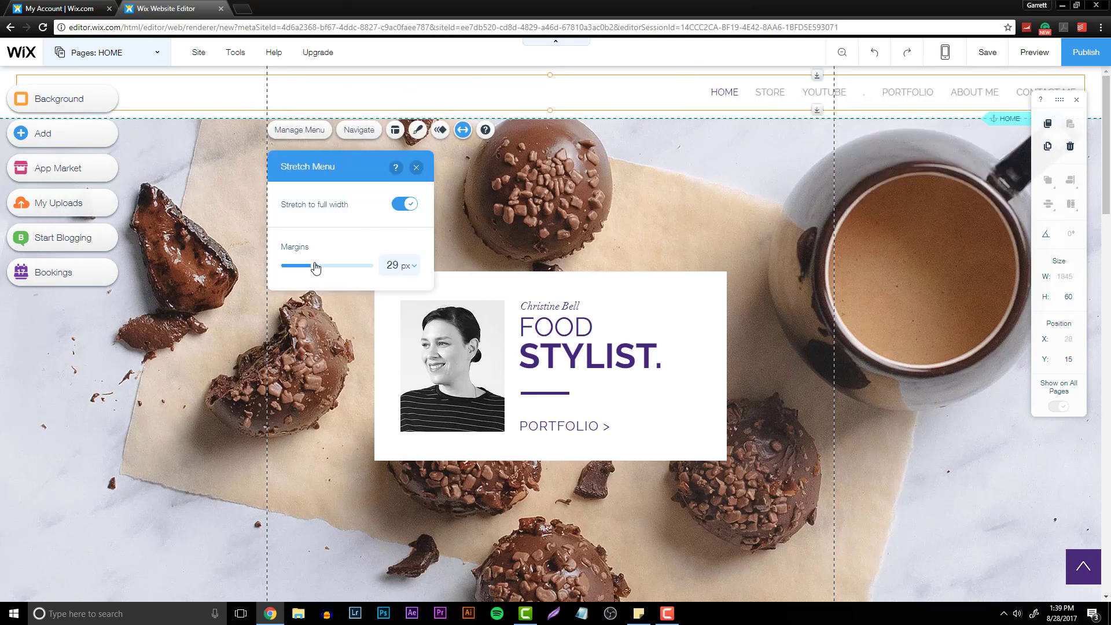
{"action": "left_click", "coordinate": [370, 266]}
{"action": "left_click", "coordinate": [407, 205]}
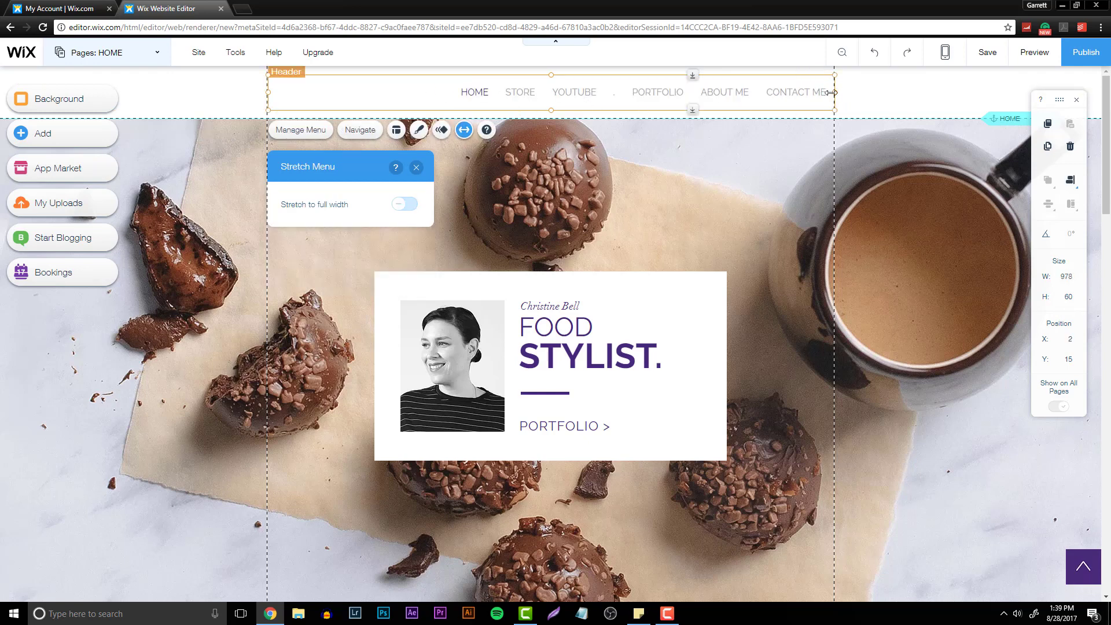
- Narrow the horizontal menu from its right edge to about 704 px wide
{"action": "left_click_drag", "start_coordinate": [837, 96], "coordinate": [675, 92]}
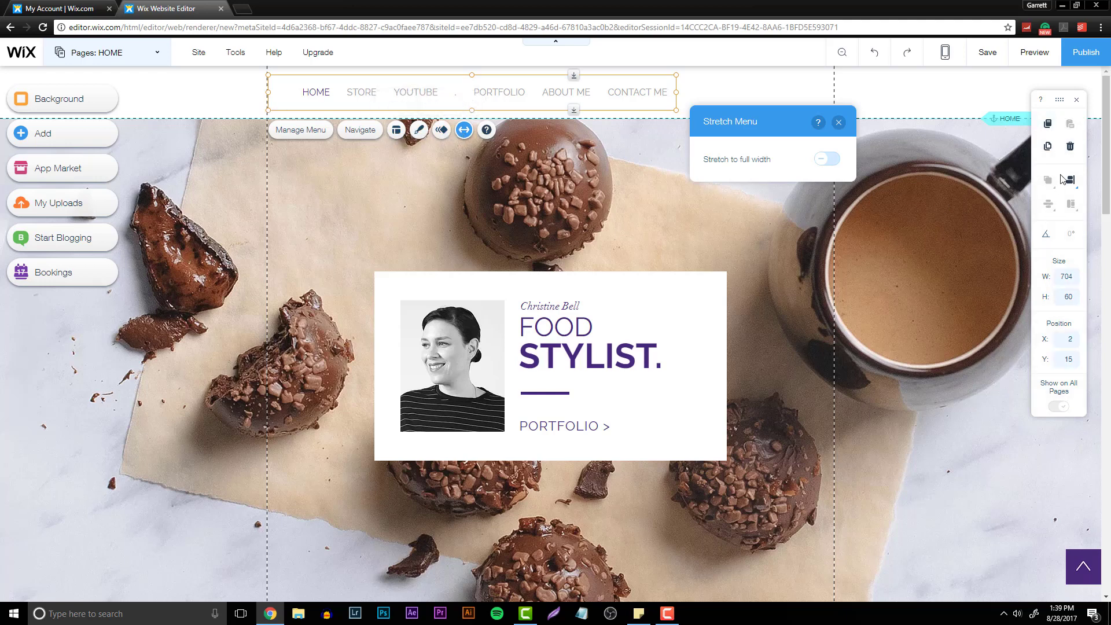
{"action": "left_click", "coordinate": [441, 129]}
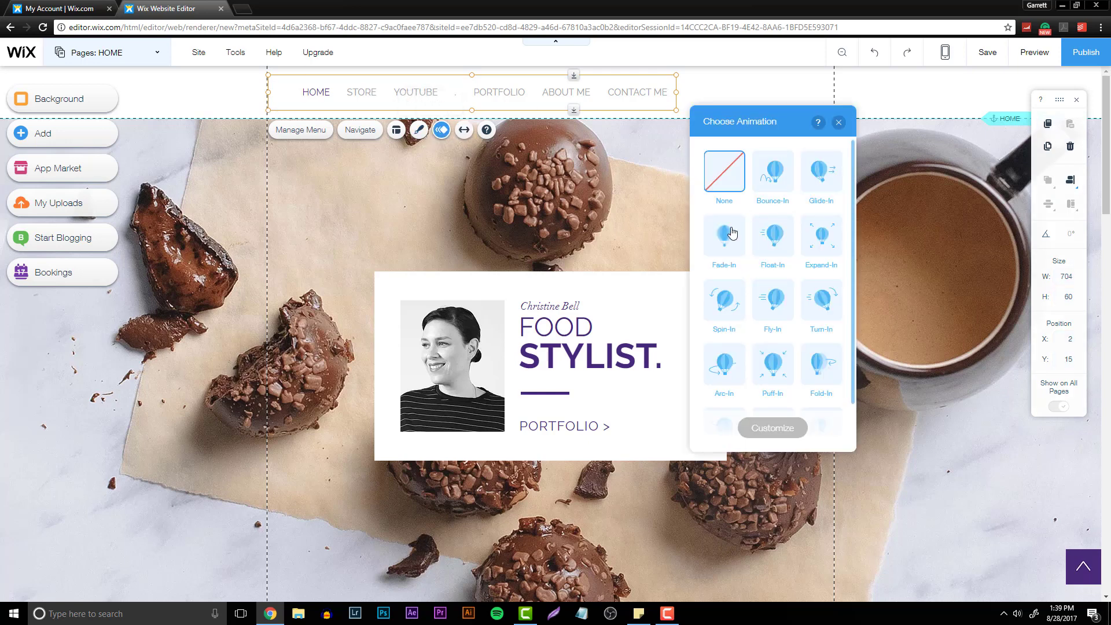
- Customize the menu's text design to bold Raleway at font size 15
{"action": "left_click", "coordinate": [419, 131]}
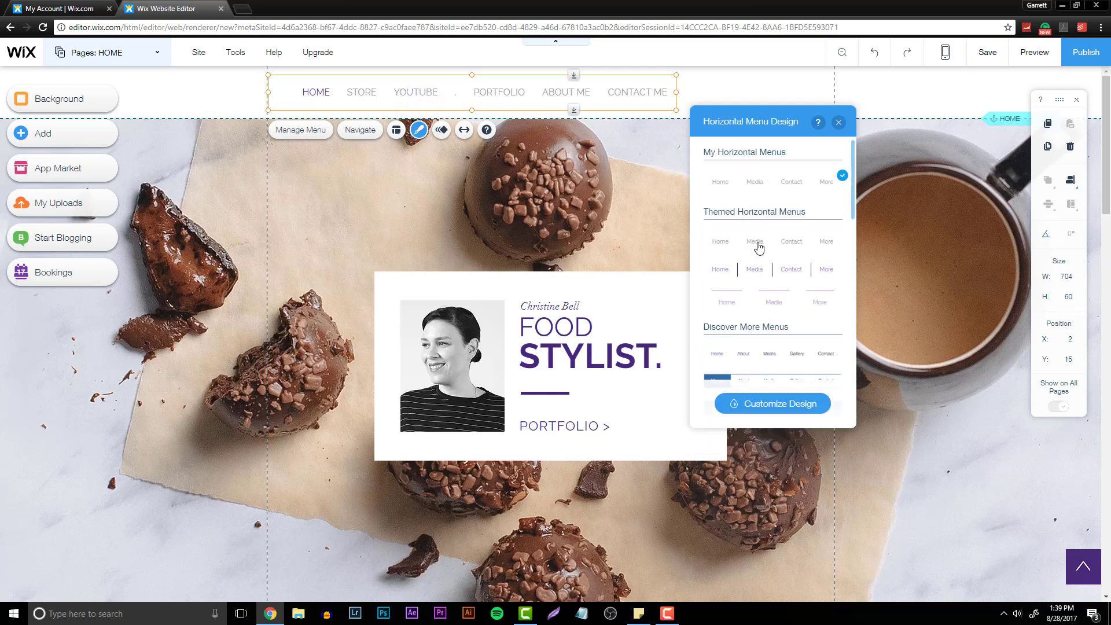
{"action": "left_click", "coordinate": [771, 405]}
{"action": "left_click", "coordinate": [765, 338]}
{"action": "scroll", "coordinate": [782, 338], "scroll_direction": "down", "scroll_amount": 2}
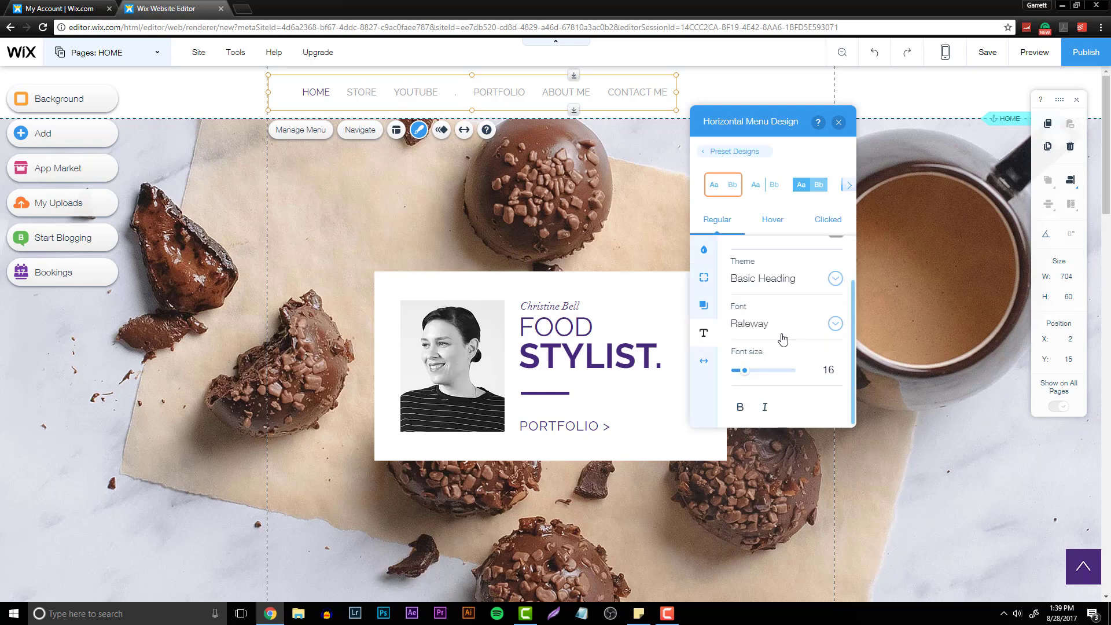
{"action": "left_click", "coordinate": [741, 406]}
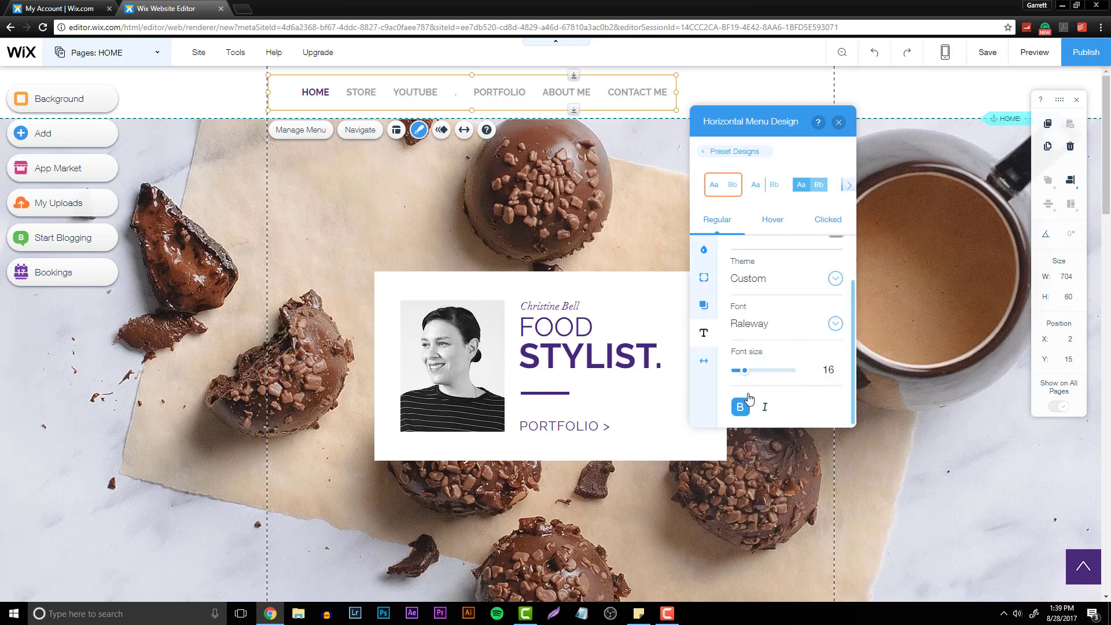
{"action": "left_click_drag", "start_coordinate": [745, 371], "coordinate": [745, 379]}
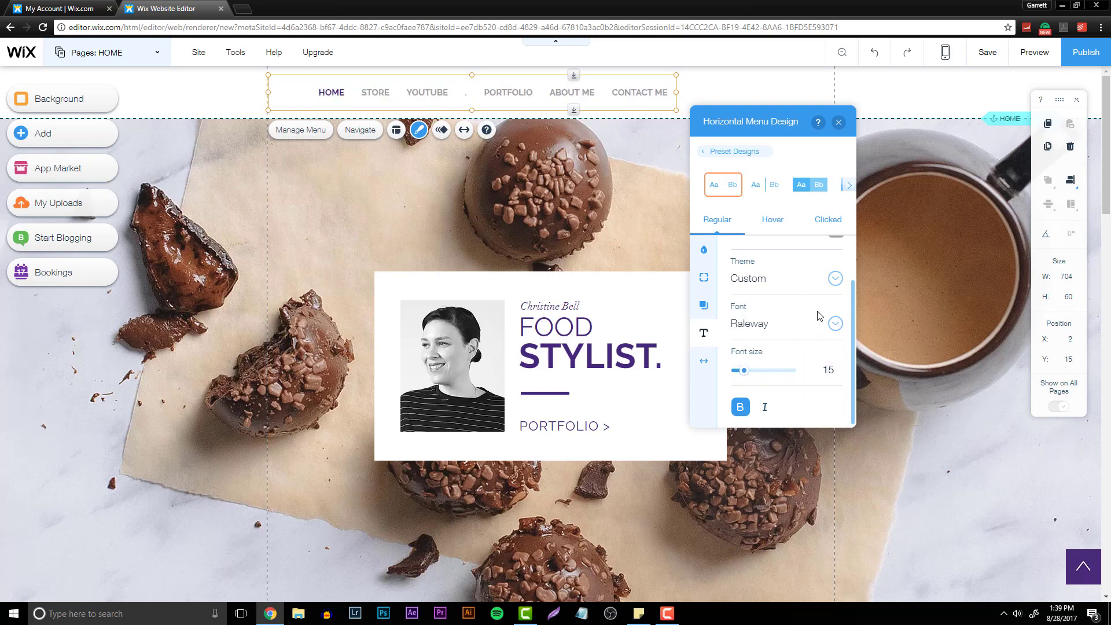
- Examine the menu's spacing, shadow, border, fill, hover and clicked design settings, then close the panel
{"action": "scroll", "coordinate": [781, 321], "scroll_direction": "up", "scroll_amount": 2}
{"action": "left_click", "coordinate": [704, 360]}
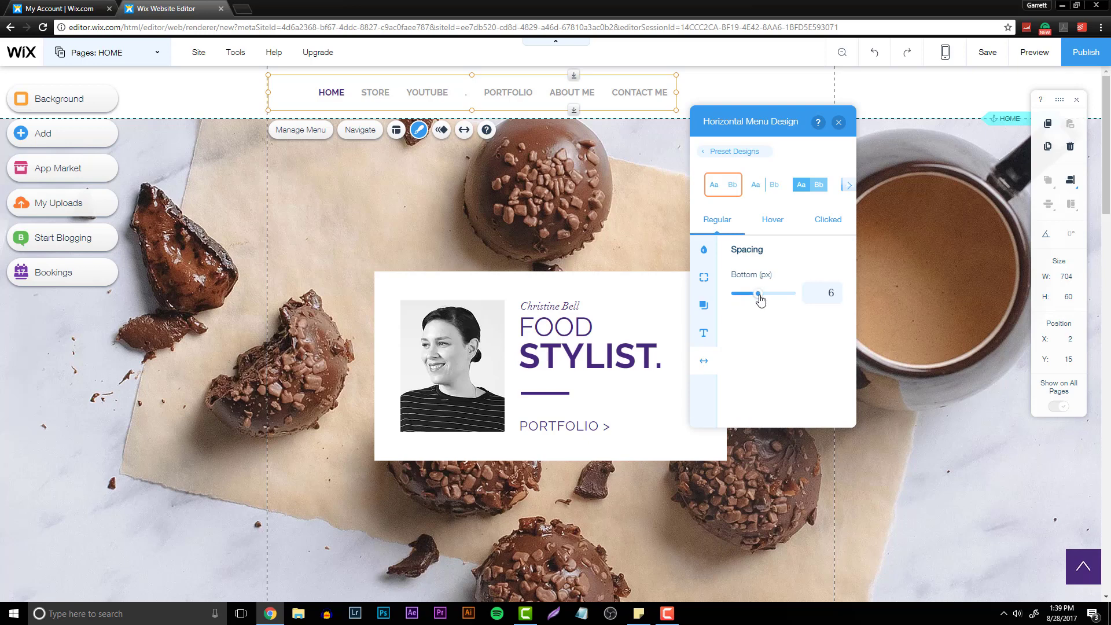
{"action": "left_click", "coordinate": [704, 305]}
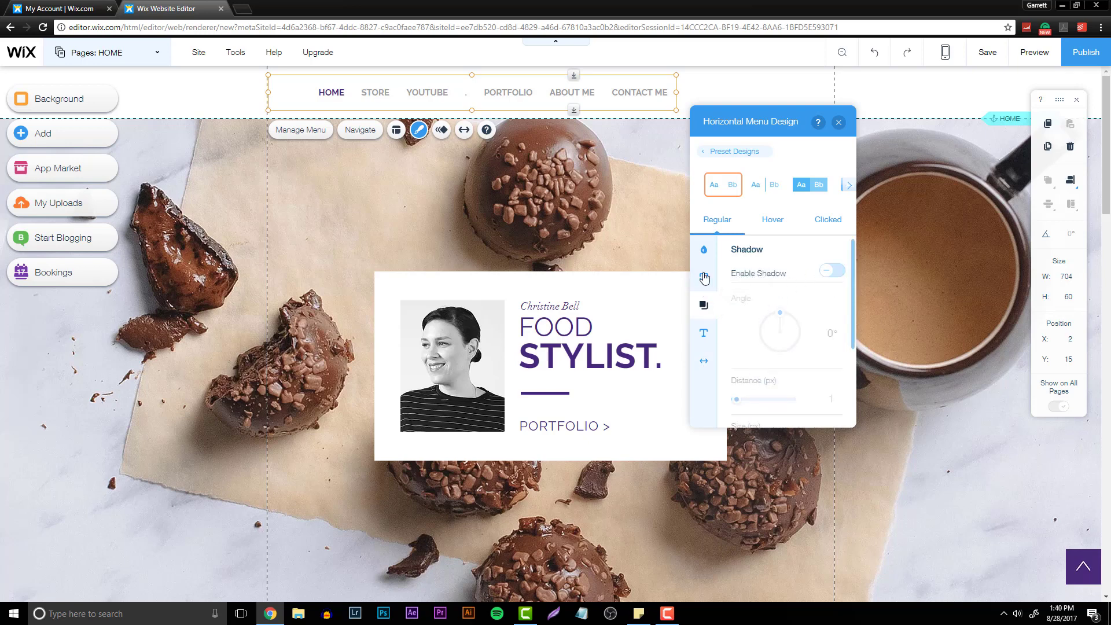
{"action": "left_click", "coordinate": [704, 279]}
{"action": "left_click", "coordinate": [704, 252]}
{"action": "left_click", "coordinate": [798, 224]}
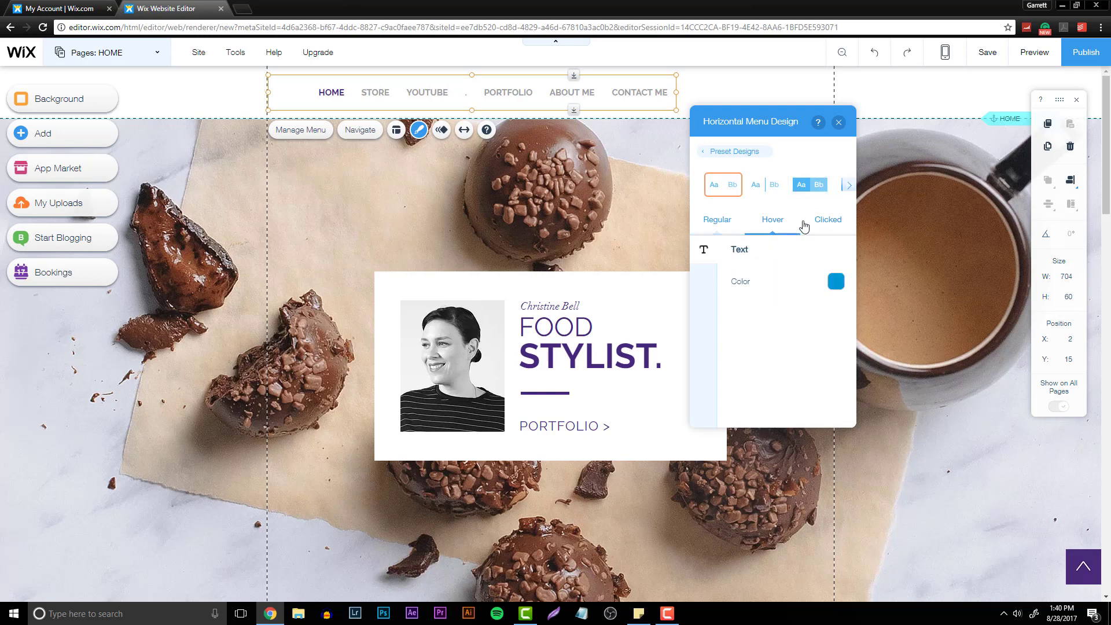
{"action": "left_click", "coordinate": [824, 220]}
{"action": "left_click", "coordinate": [848, 185]}
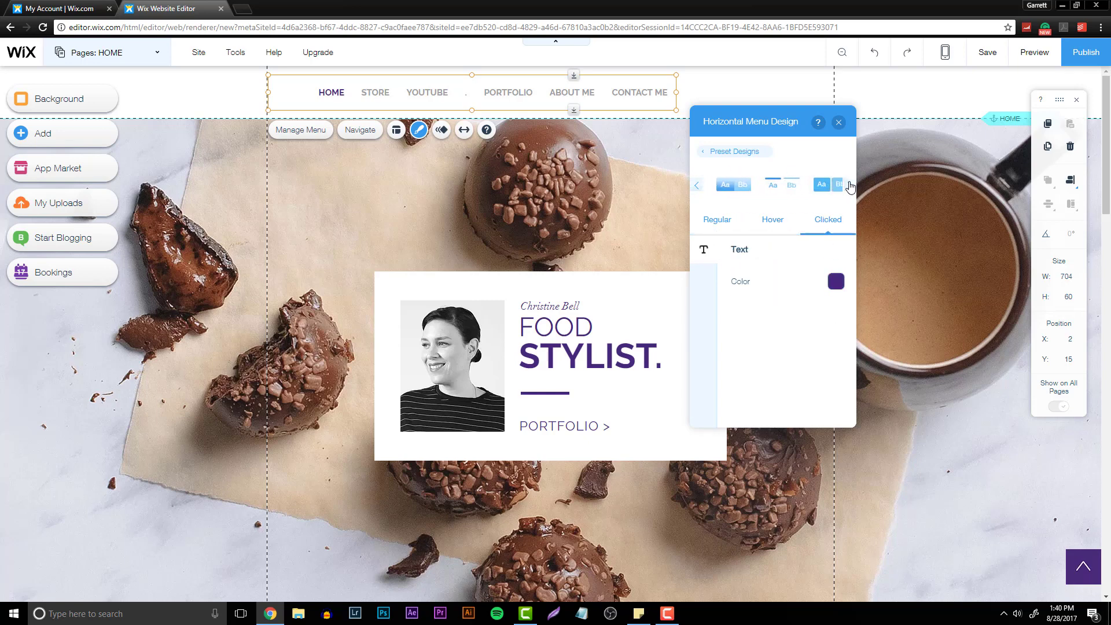
{"action": "left_click", "coordinate": [697, 185]}
{"action": "left_click", "coordinate": [839, 122]}
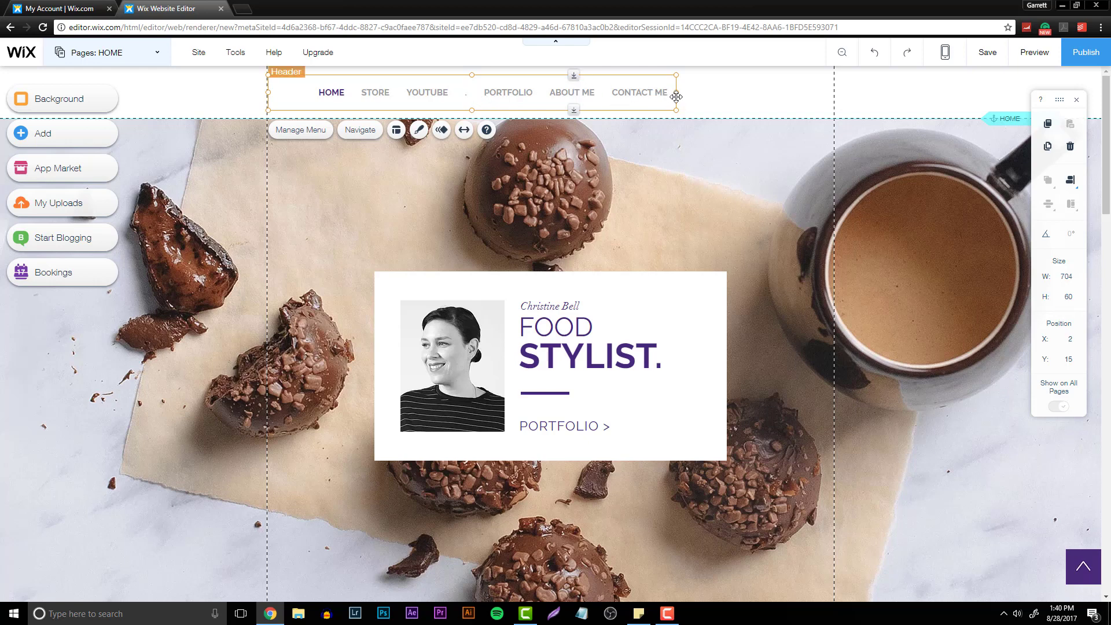
- Resize the horizontal menu to about 980 px wide across the header
{"action": "left_click_drag", "start_coordinate": [676, 92], "coordinate": [640, 101]}
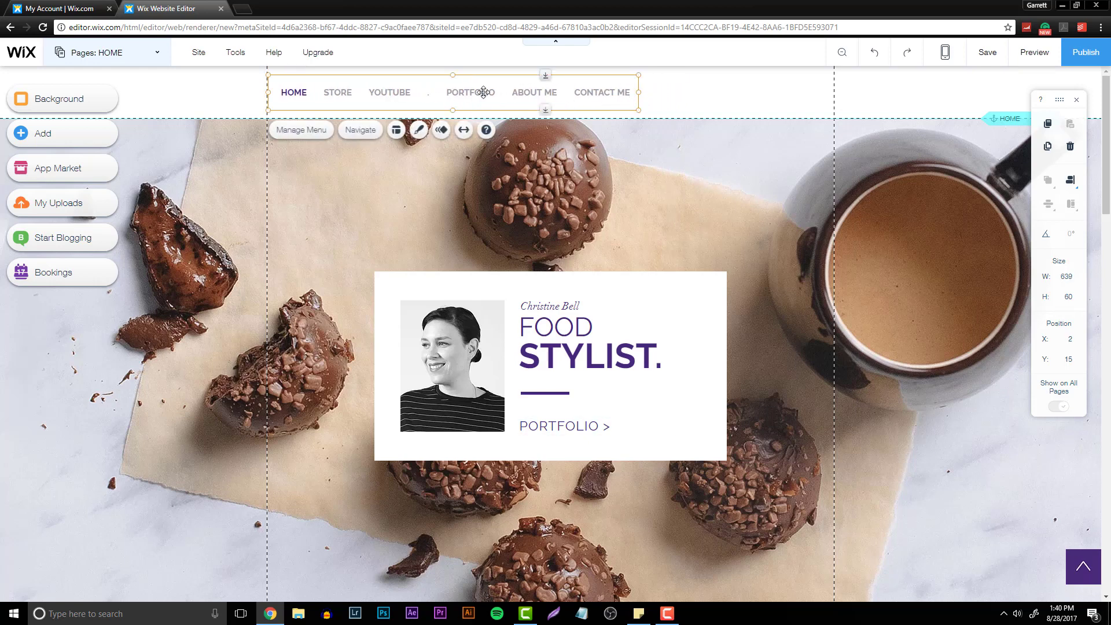
{"action": "left_click", "coordinate": [457, 131]}
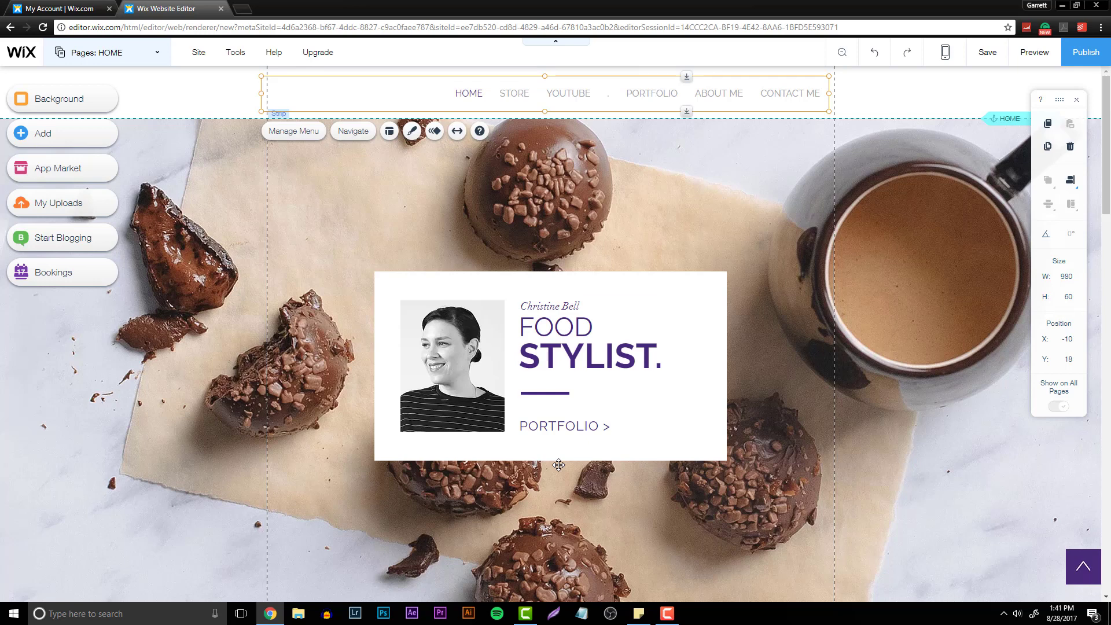
- Open the menu's layout settings and make all tabs the same size
{"action": "right_click", "coordinate": [549, 95]}
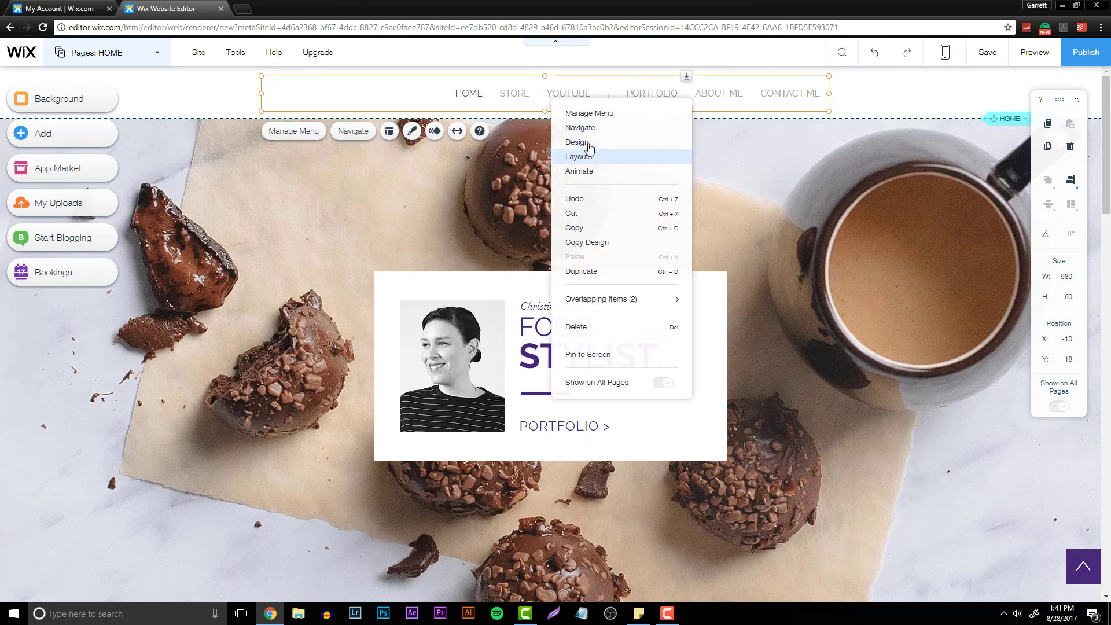
{"action": "left_click", "coordinate": [590, 157]}
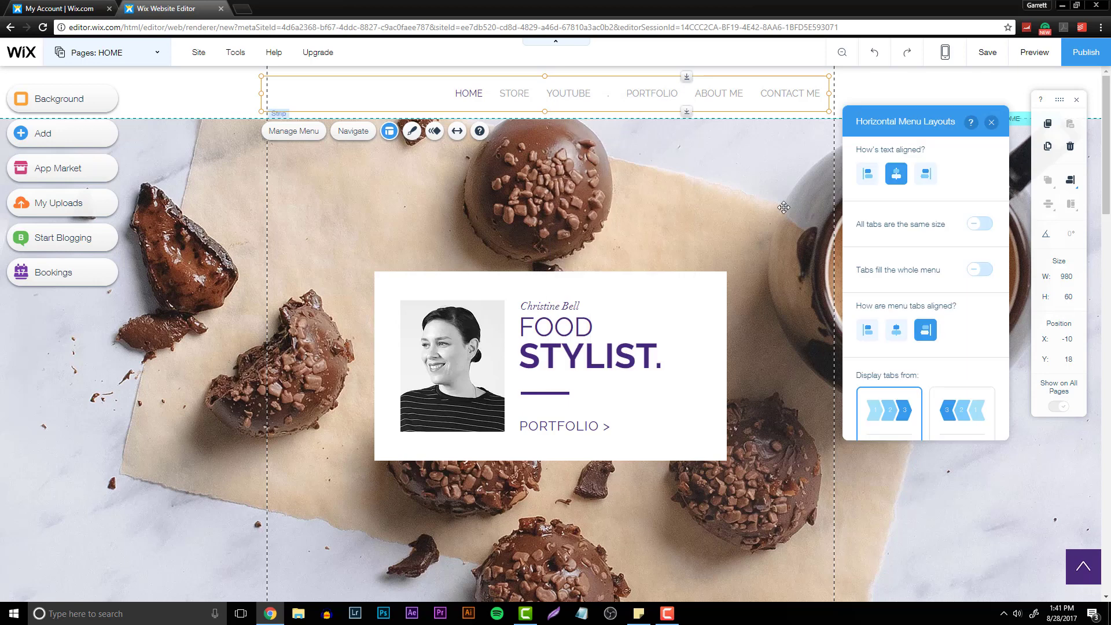
{"action": "left_click", "coordinate": [978, 225]}
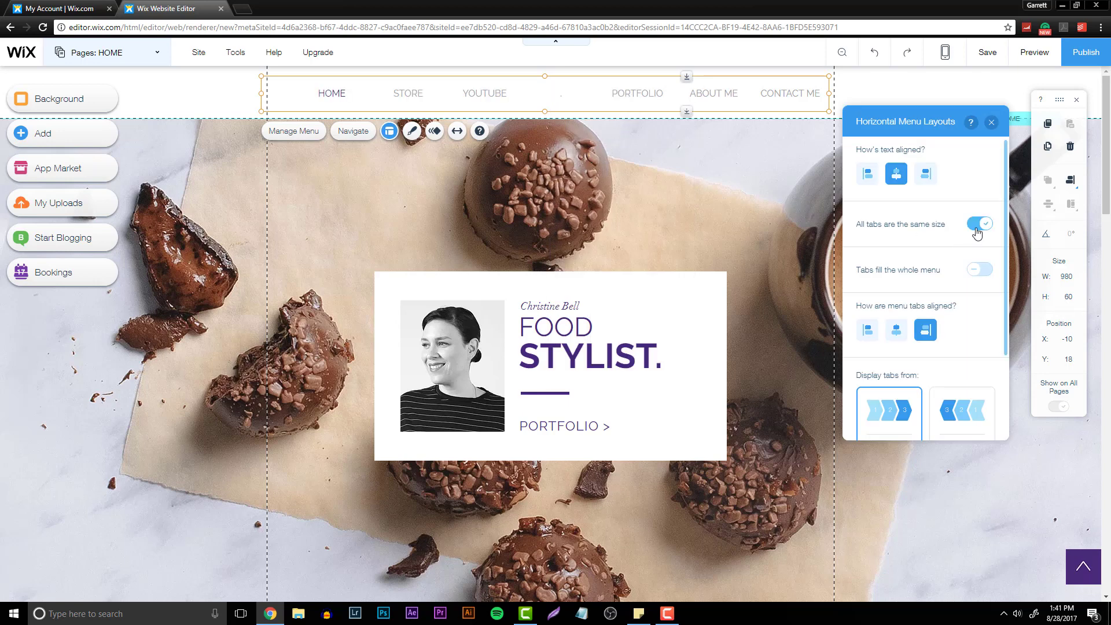
- Set the menu tabs to fill the whole menu and deselect the menu
{"action": "left_click", "coordinate": [604, 92]}
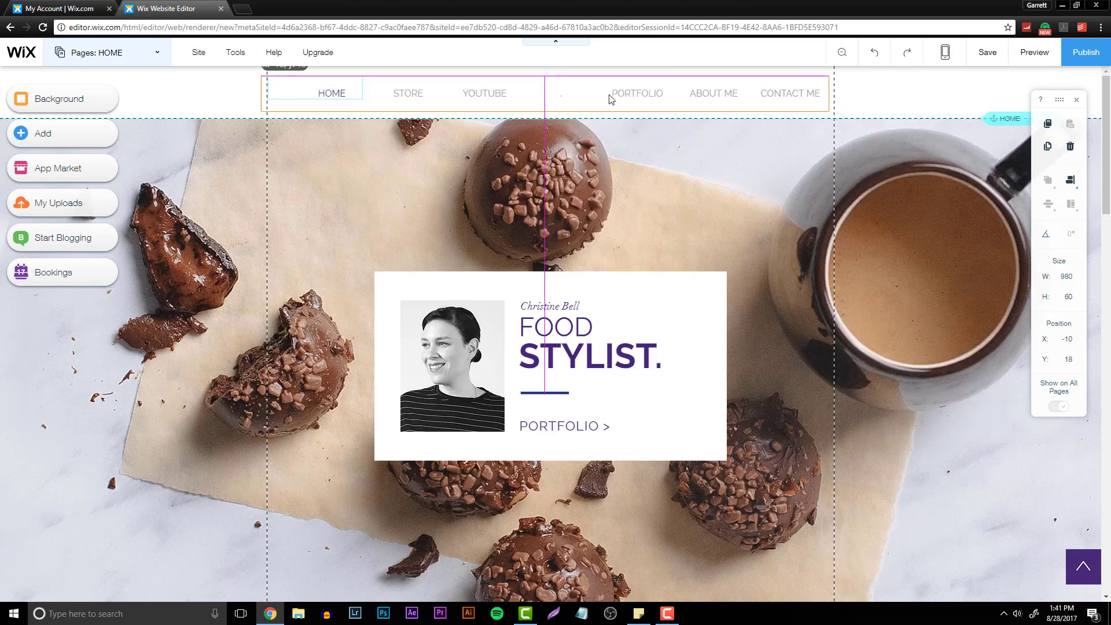
{"action": "left_click_drag", "start_coordinate": [610, 100], "coordinate": [612, 98]}
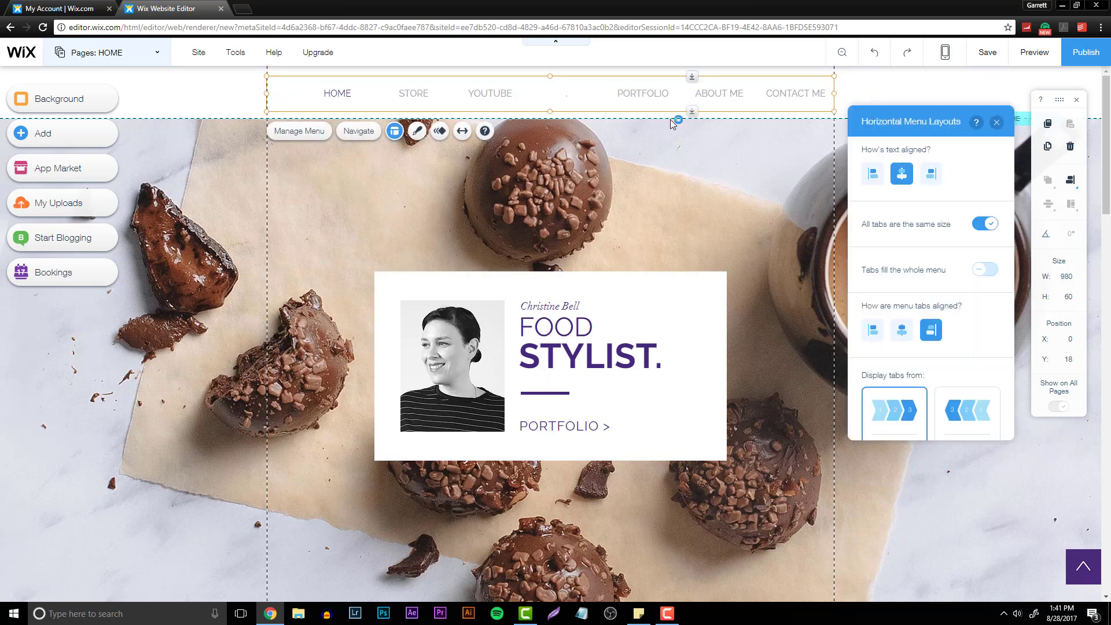
{"action": "left_click", "coordinate": [981, 271]}
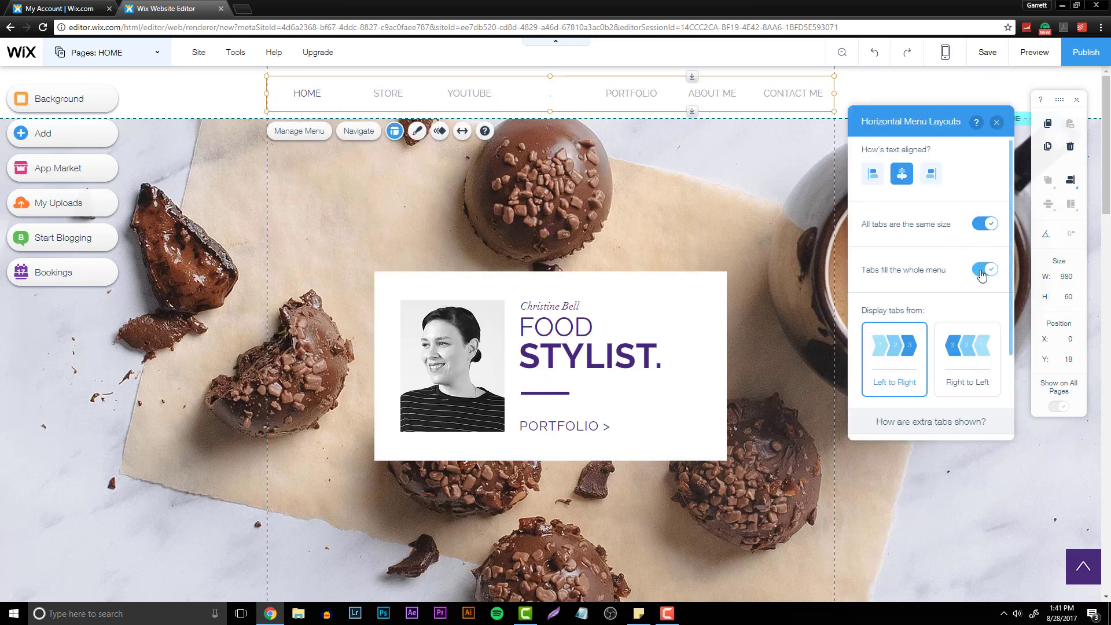
{"action": "left_click", "coordinate": [895, 81]}
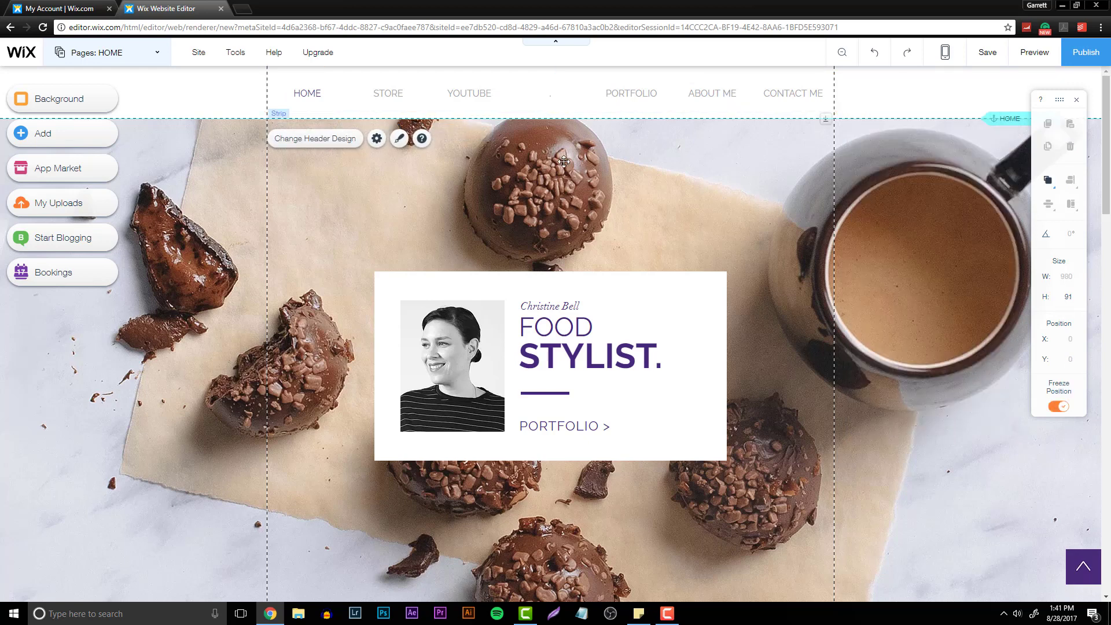
{"action": "left_click", "coordinate": [1062, 5]}
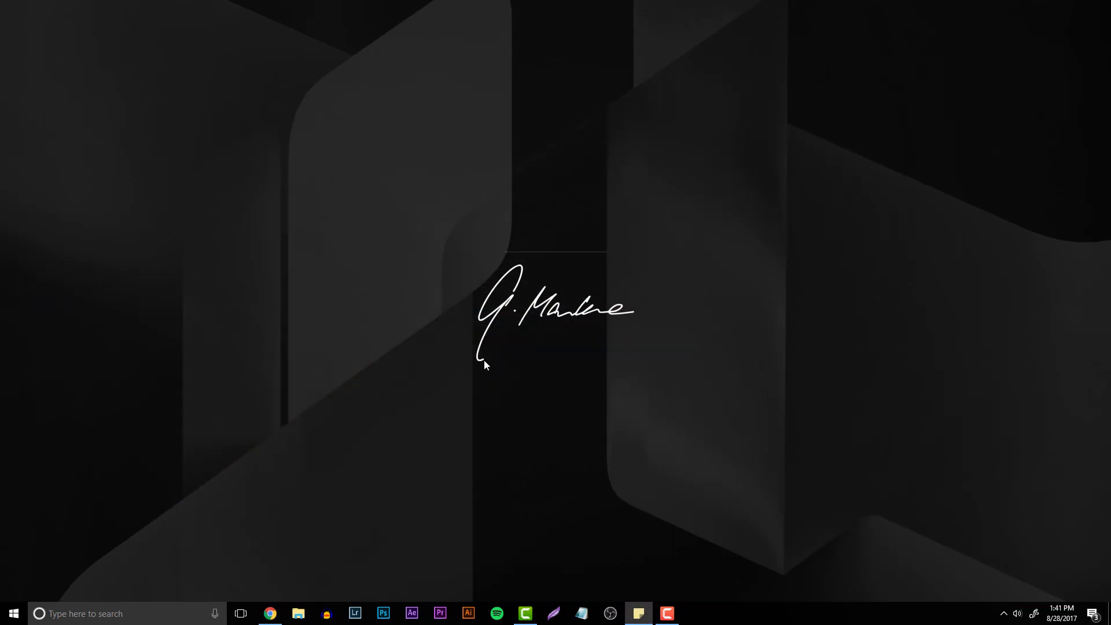
{"action": "left_click", "coordinate": [271, 614]}
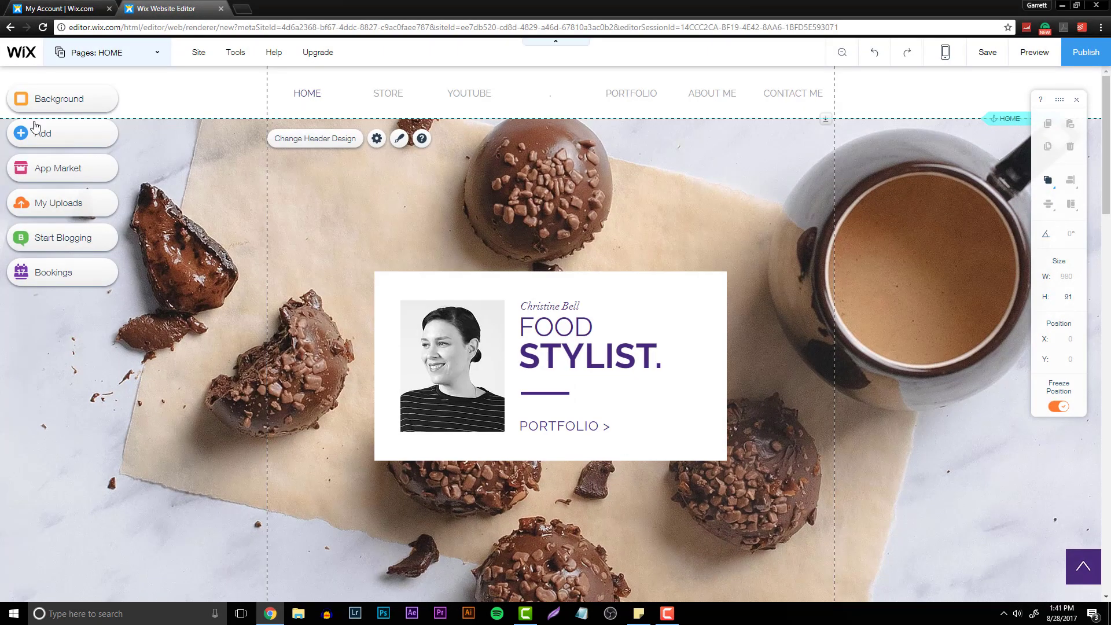
{"action": "left_click", "coordinate": [50, 138]}
{"action": "mouse_move", "coordinate": [57, 129]}
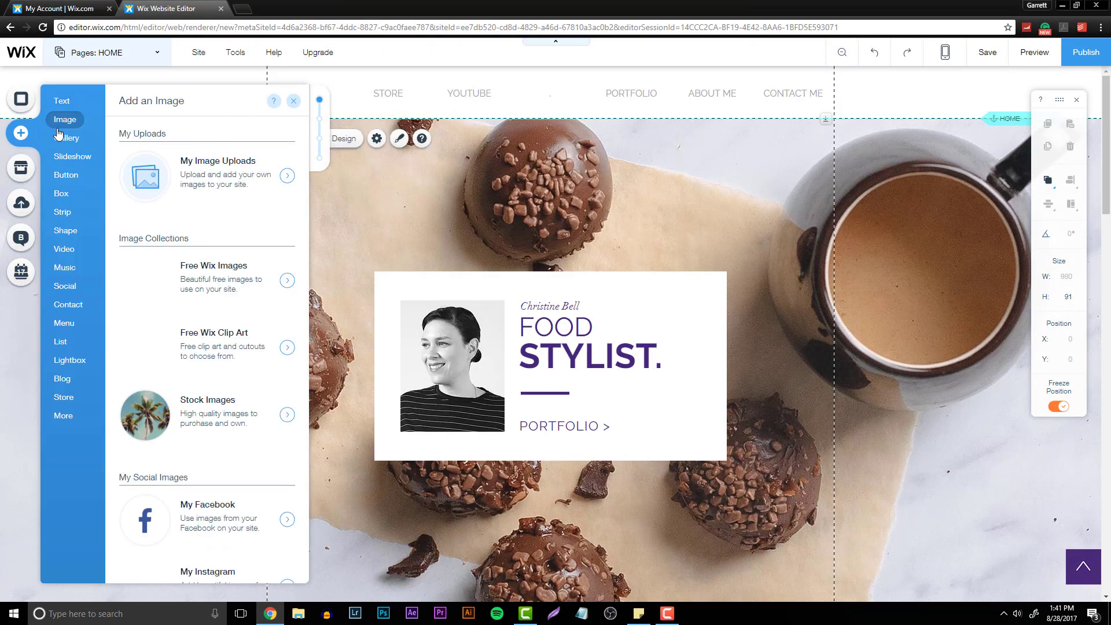
{"action": "left_click", "coordinate": [231, 174]}
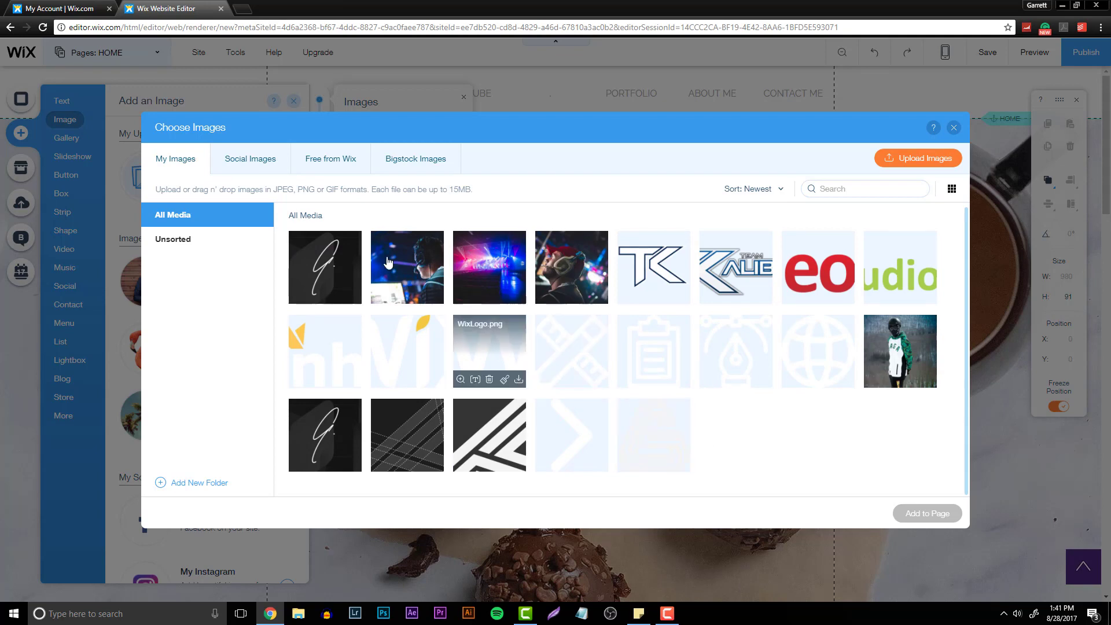
{"action": "left_click", "coordinate": [920, 158]}
{"action": "scroll", "coordinate": [423, 140], "scroll_direction": "down", "scroll_amount": 1}
{"action": "scroll", "coordinate": [422, 140], "scroll_direction": "down", "scroll_amount": 5}
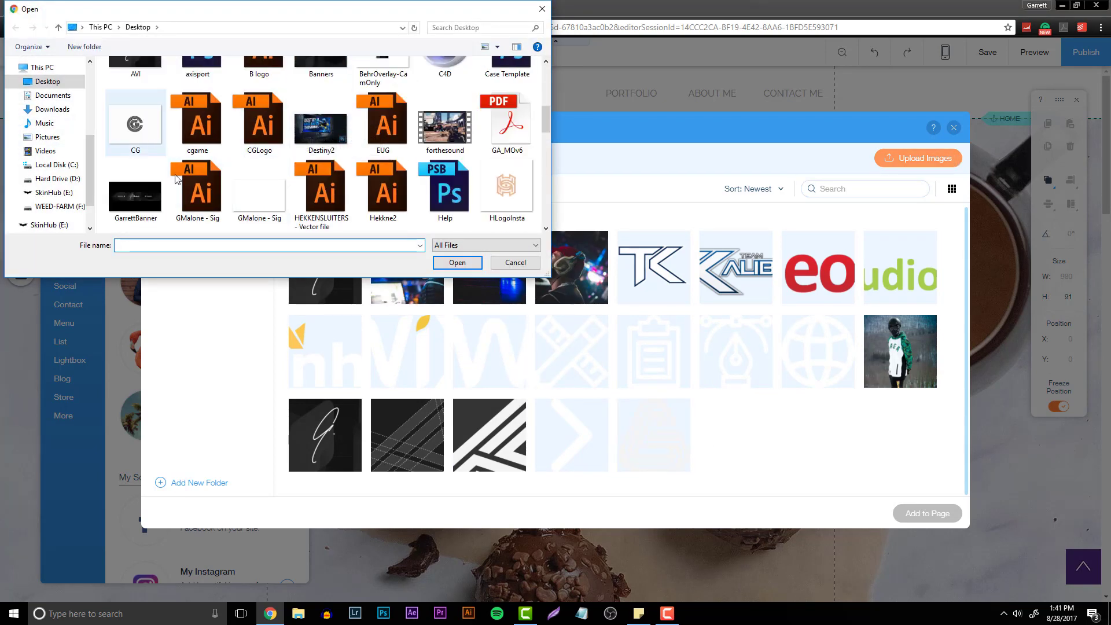
{"action": "scroll", "coordinate": [260, 173], "scroll_direction": "down", "scroll_amount": 4}
{"action": "scroll", "coordinate": [285, 174], "scroll_direction": "down", "scroll_amount": 5}
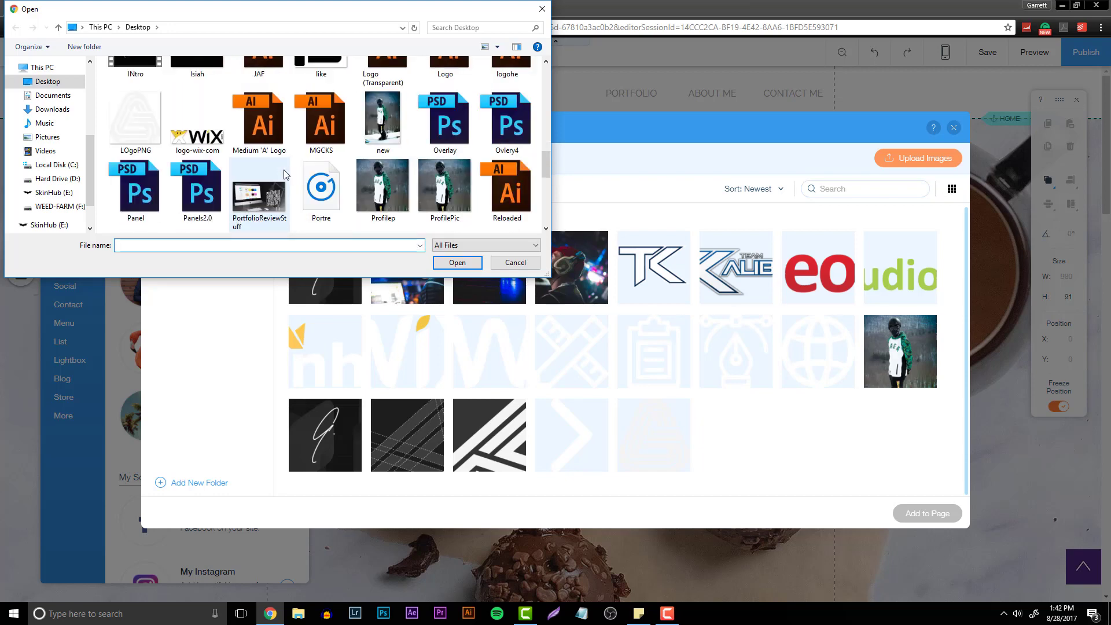
{"action": "scroll", "coordinate": [547, 177], "scroll_direction": "down", "scroll_amount": 1}
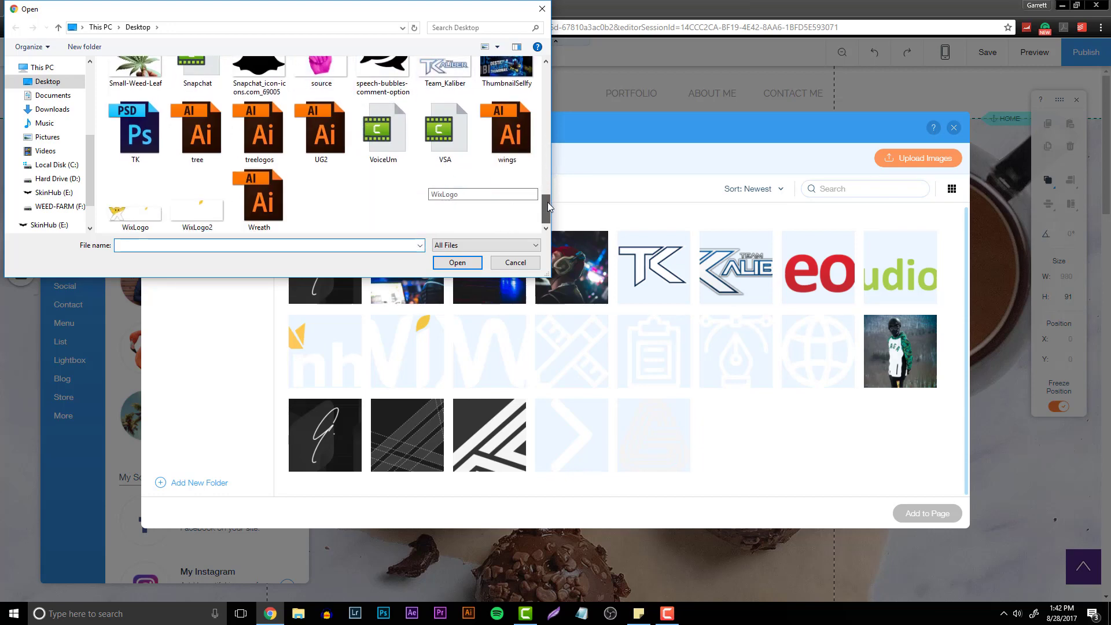
{"action": "left_click_drag", "start_coordinate": [546, 203], "coordinate": [546, 144]}
{"action": "left_click", "coordinate": [524, 262]}
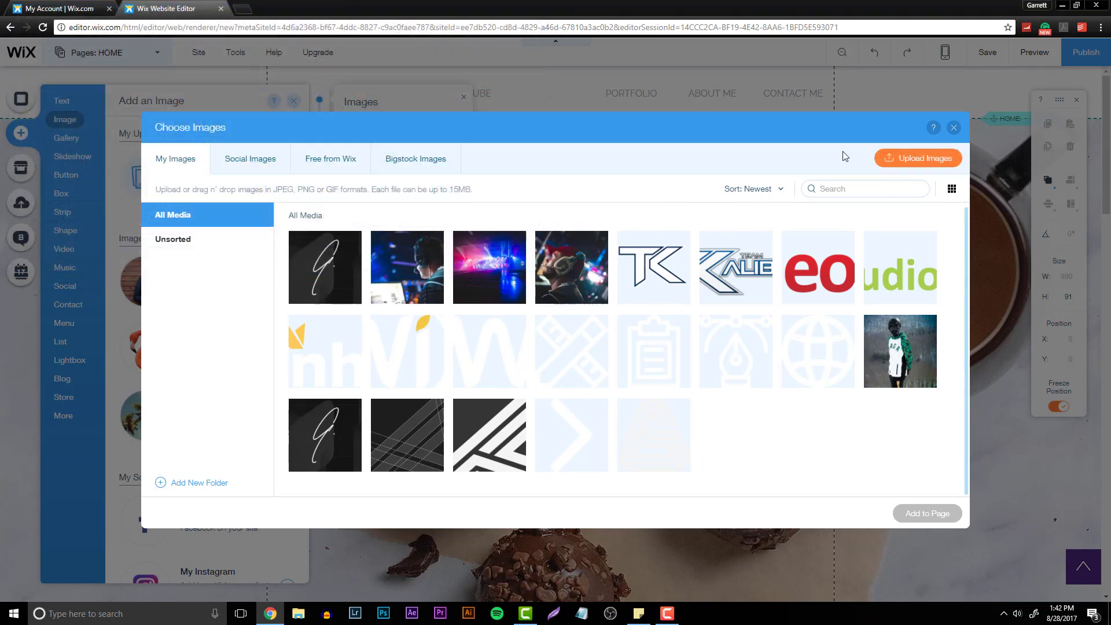
{"action": "left_click", "coordinate": [953, 127]}
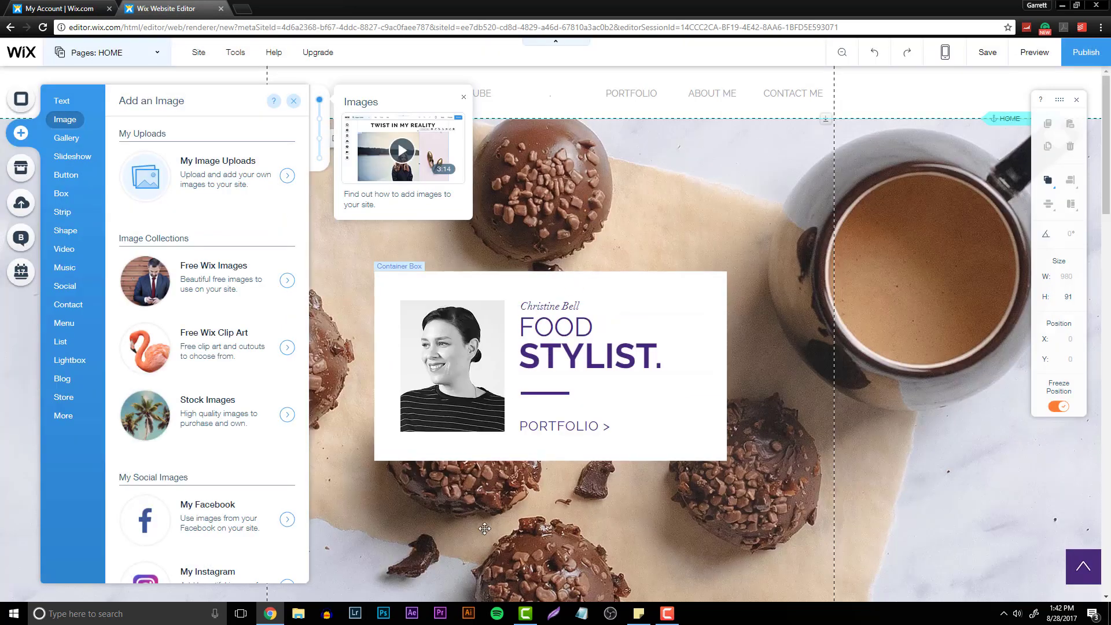
- Make the horizontal menu's regular text bold in its design settings
{"action": "left_click", "coordinate": [544, 98]}
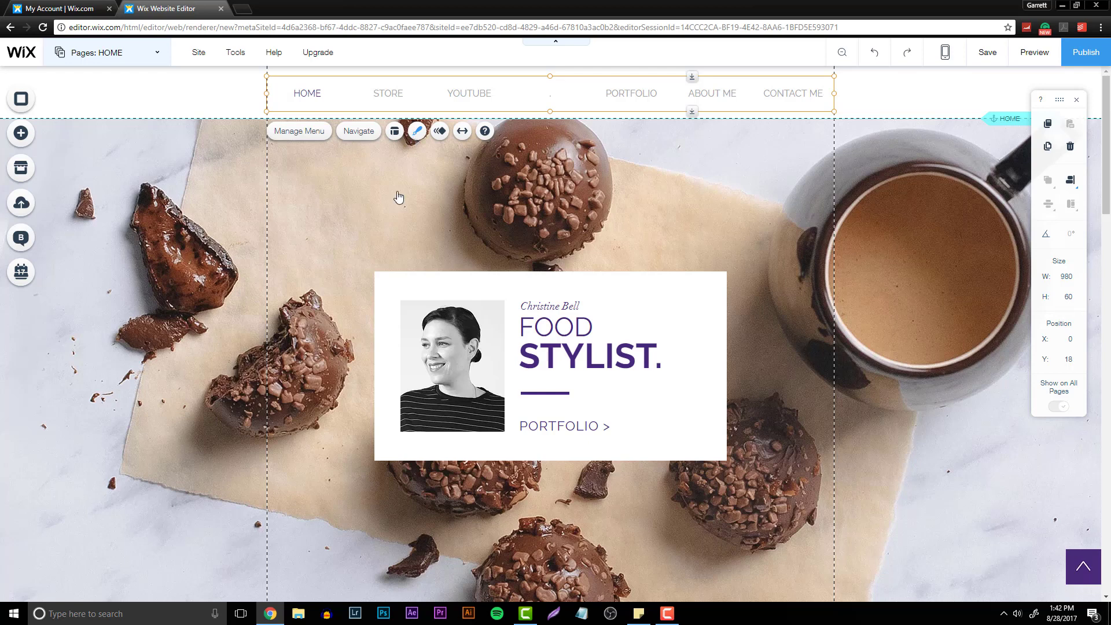
{"action": "left_click", "coordinate": [925, 404]}
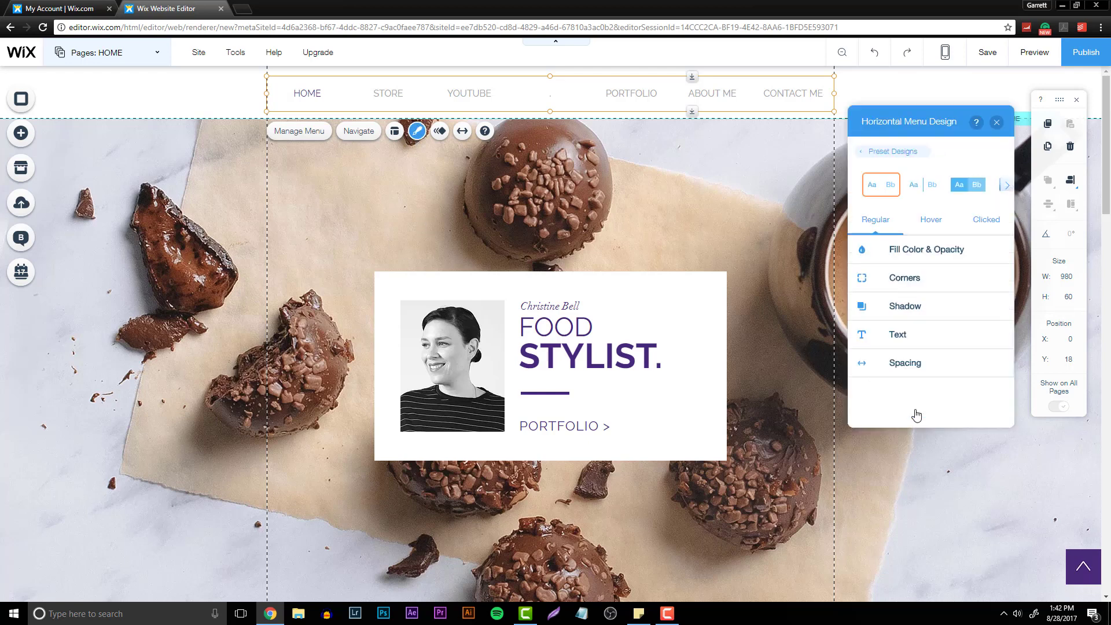
{"action": "left_click", "coordinate": [906, 340]}
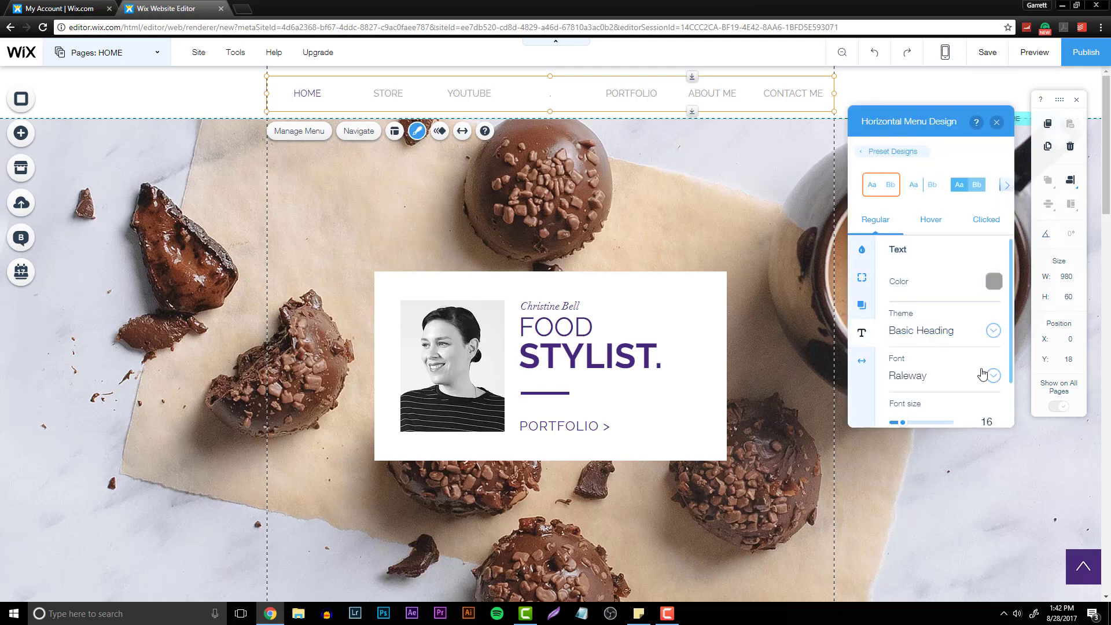
{"action": "left_click", "coordinate": [982, 372]}
{"action": "left_click", "coordinate": [970, 377]}
{"action": "scroll", "coordinate": [927, 389], "scroll_direction": "down", "scroll_amount": 1}
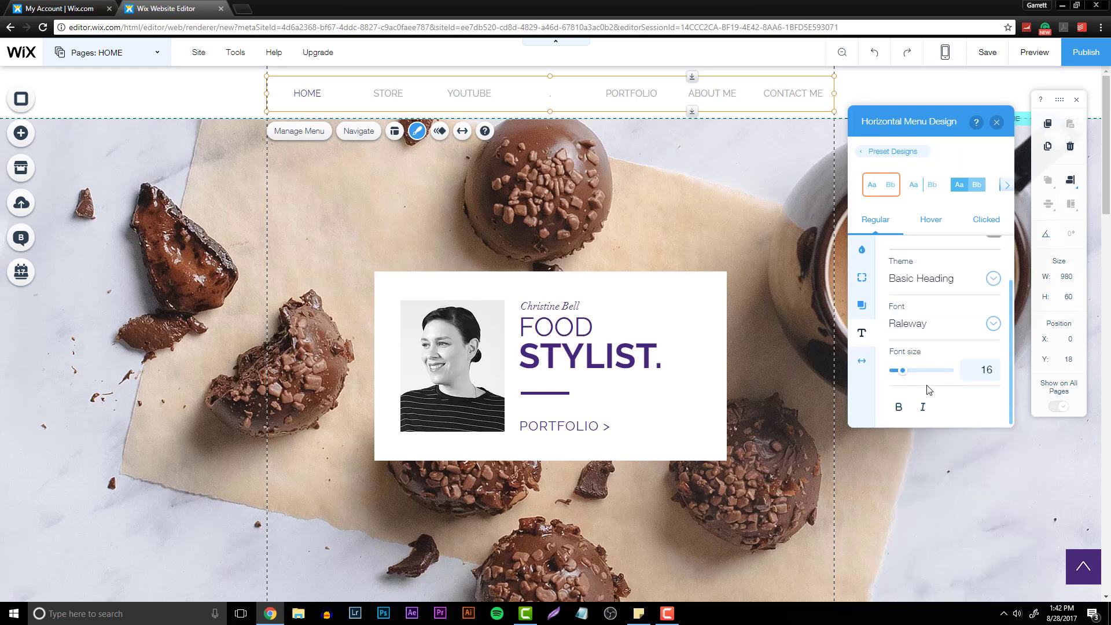
{"action": "left_click", "coordinate": [899, 408]}
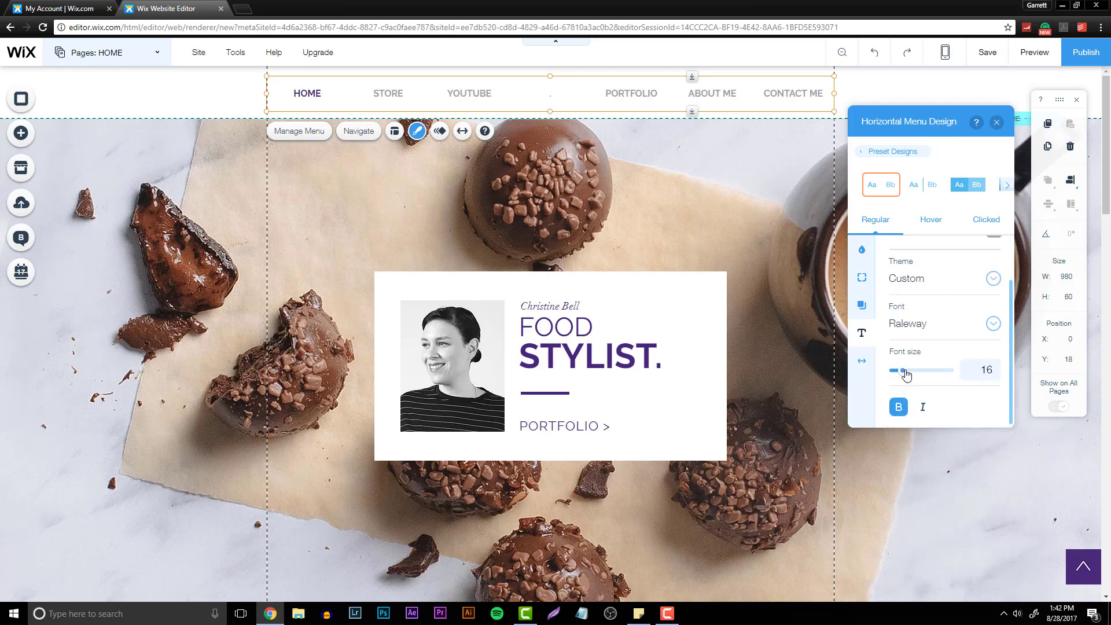
{"action": "left_click_drag", "start_coordinate": [906, 375], "coordinate": [904, 376]}
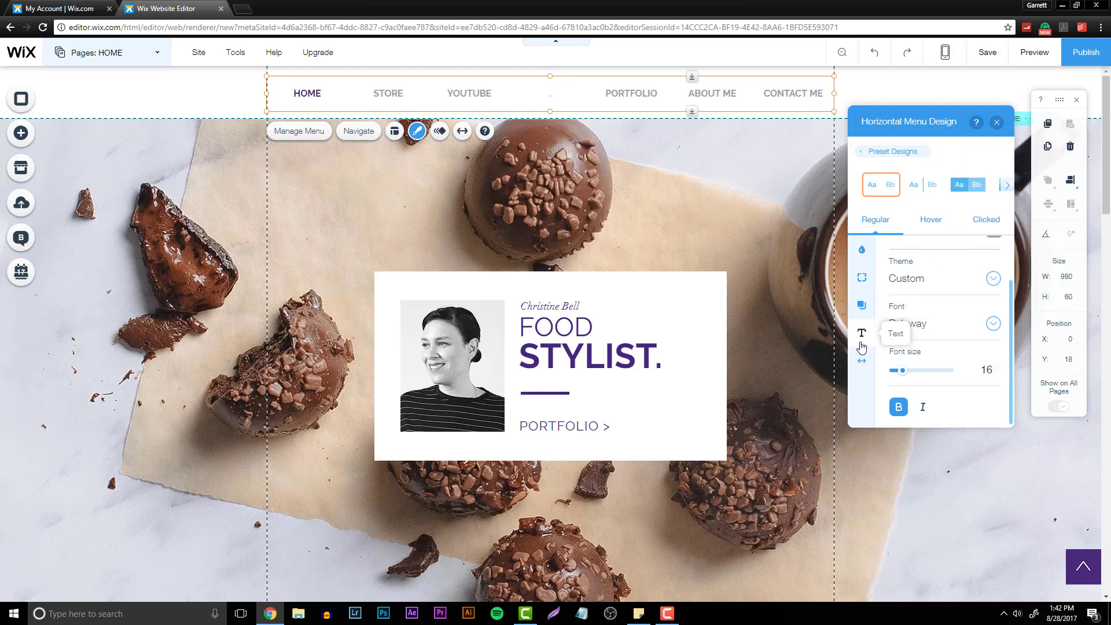
- Set the menu's hover text color to dark gray and its clicked text color to near-black
{"action": "left_click", "coordinate": [861, 250]}
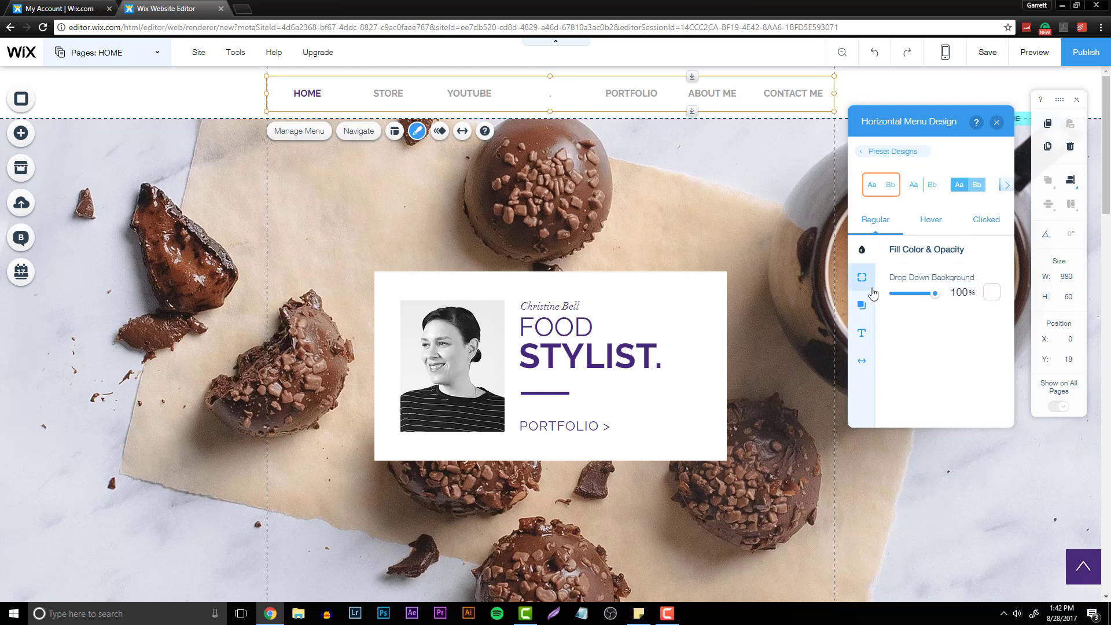
{"action": "left_click", "coordinate": [861, 333]}
{"action": "left_click", "coordinate": [931, 219]}
{"action": "left_click", "coordinate": [993, 281]}
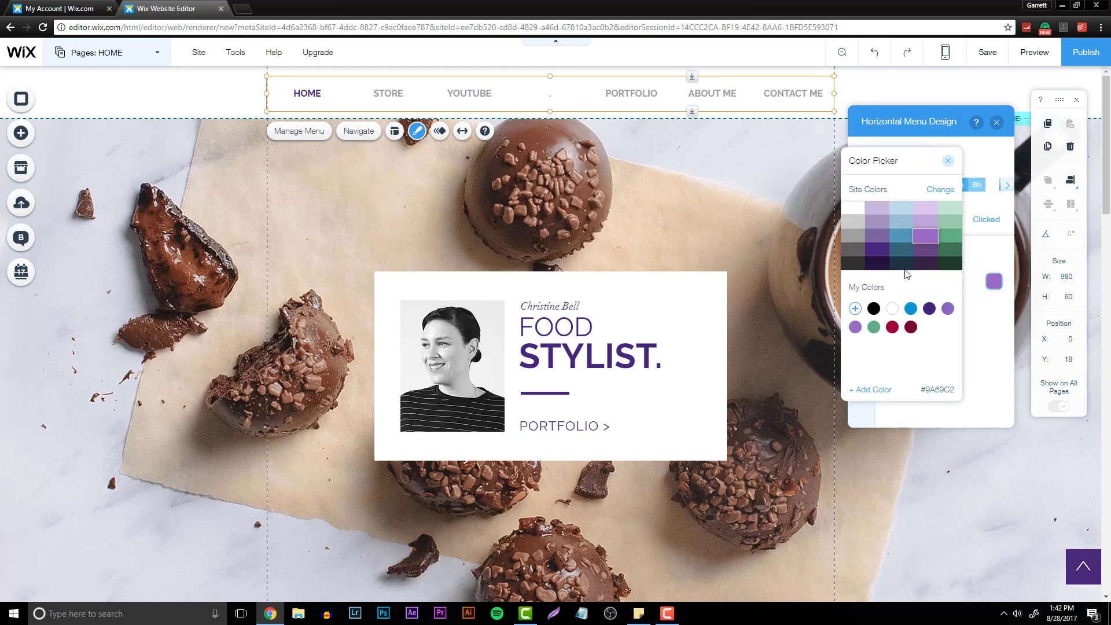
{"action": "left_click", "coordinate": [946, 164]}
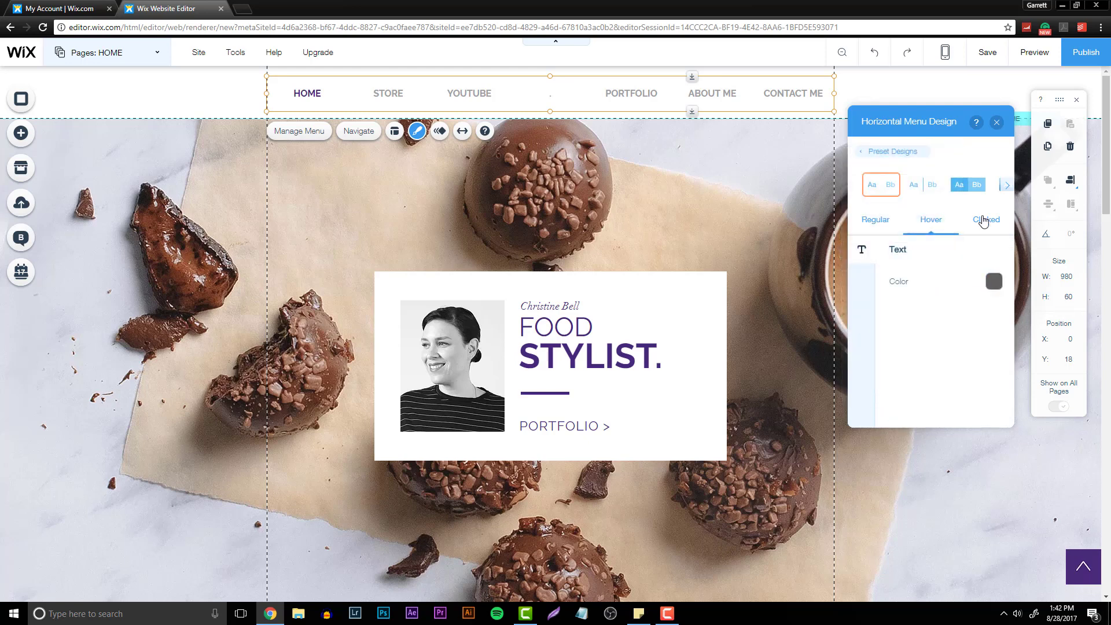
{"action": "left_click", "coordinate": [995, 282]}
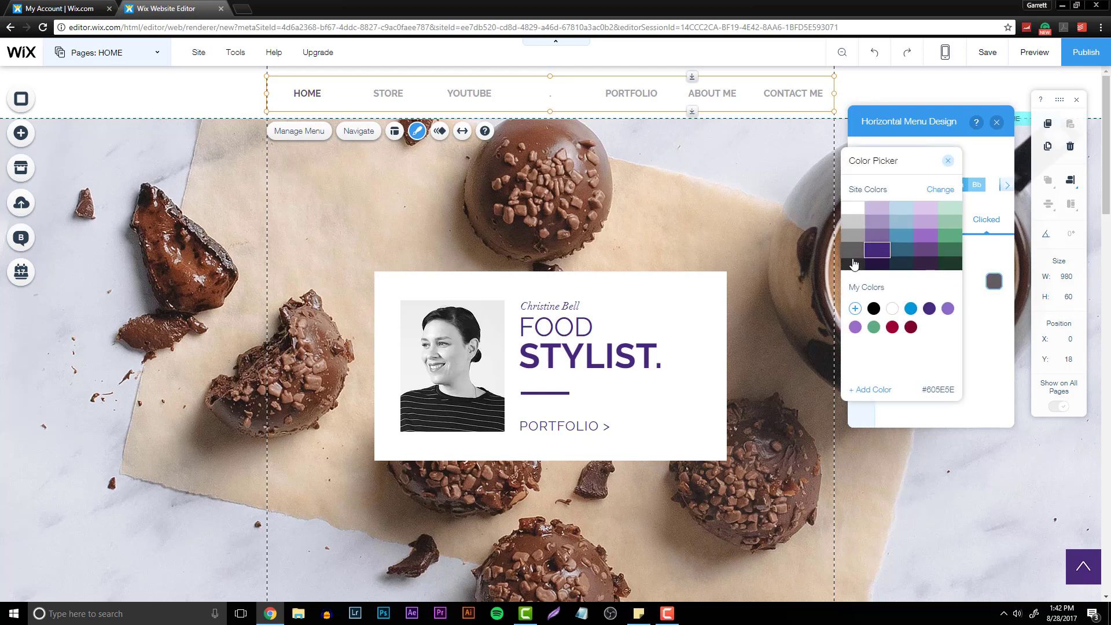
{"action": "left_click", "coordinate": [946, 164]}
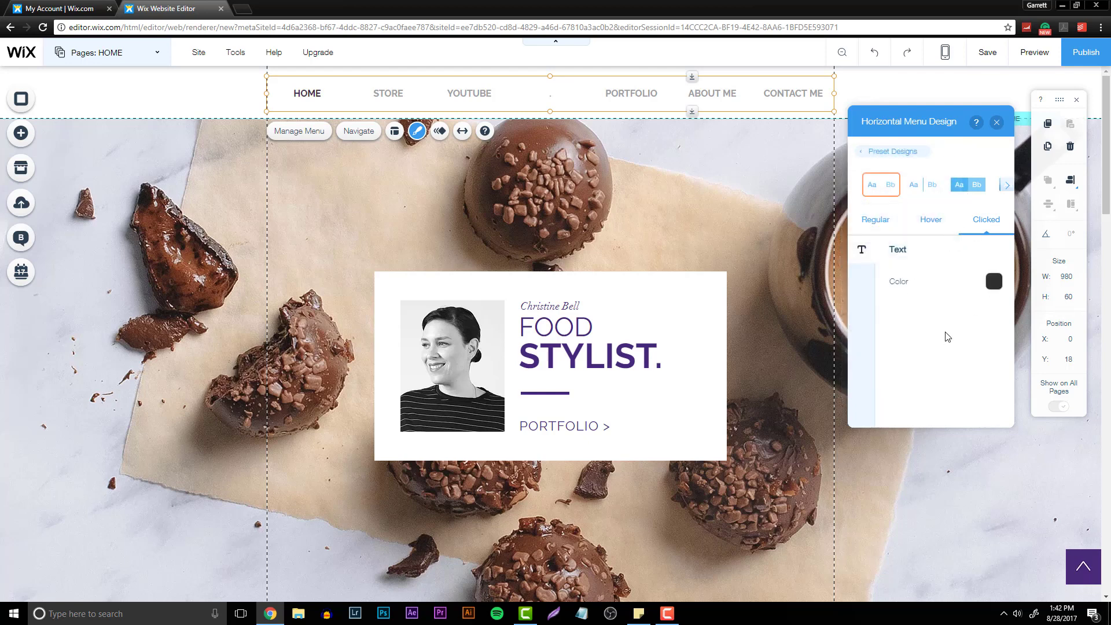
{"action": "left_click", "coordinate": [526, 614]}
{"action": "left_click_drag", "start_coordinate": [253, 62], "coordinate": [552, 136]}
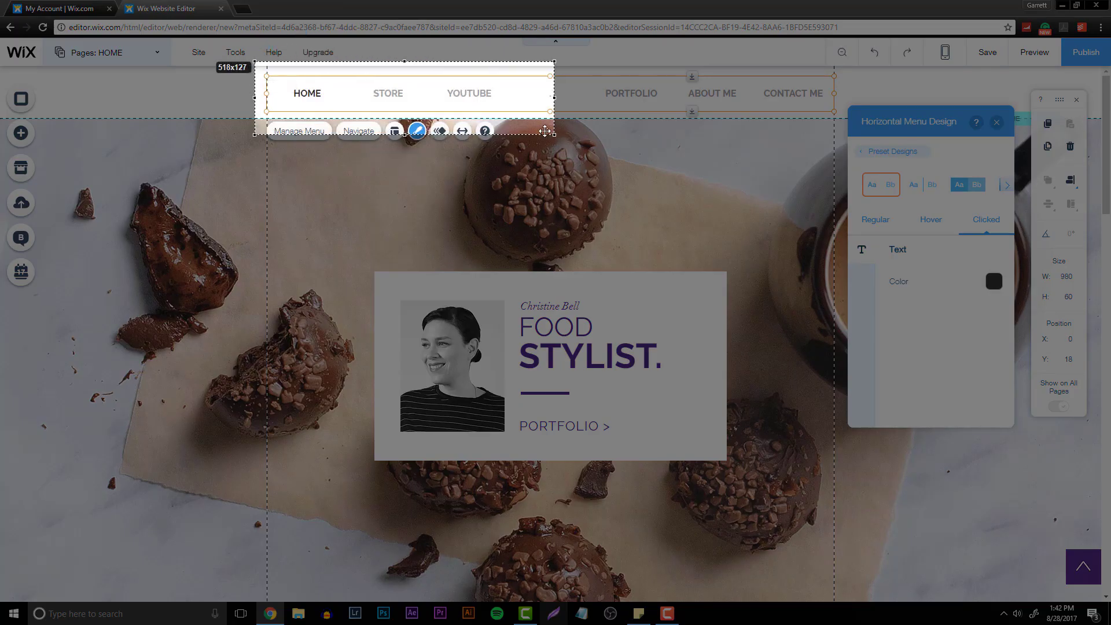
{"action": "left_click", "coordinate": [512, 152]}
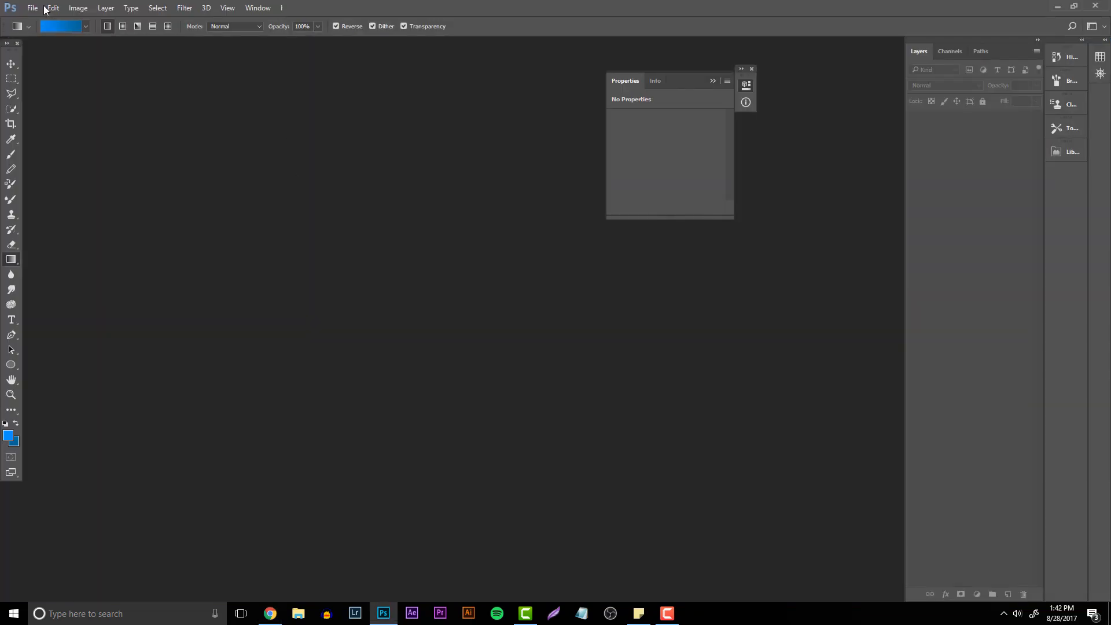
- Switch to Photoshop and open the LOgoPNG image from the Desktop
{"action": "left_click", "coordinate": [35, 8]}
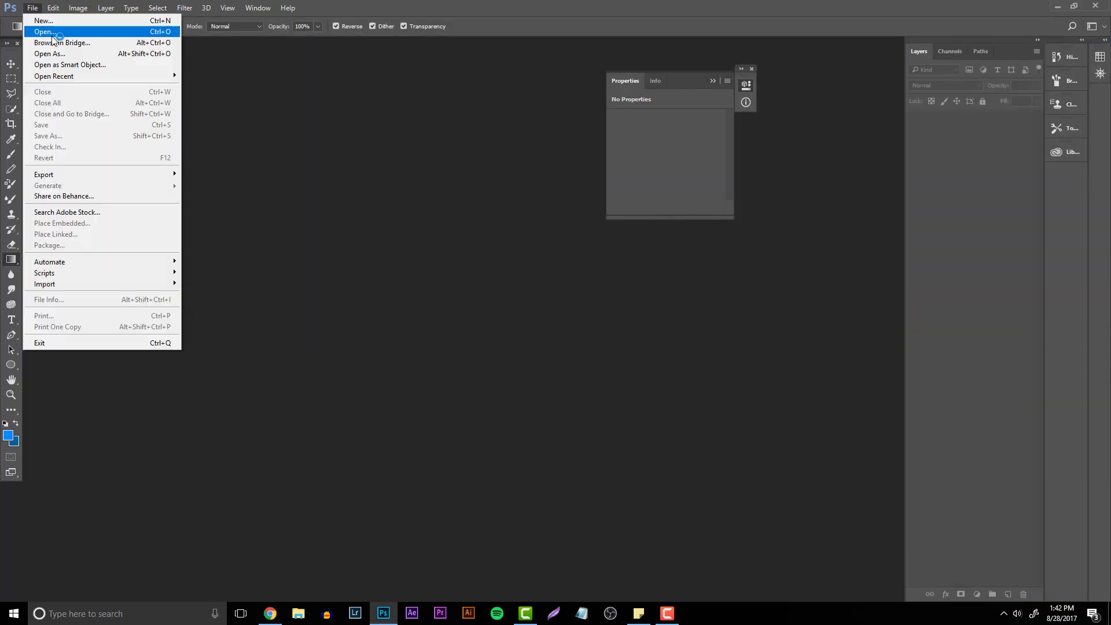
{"action": "left_click", "coordinate": [35, 27]}
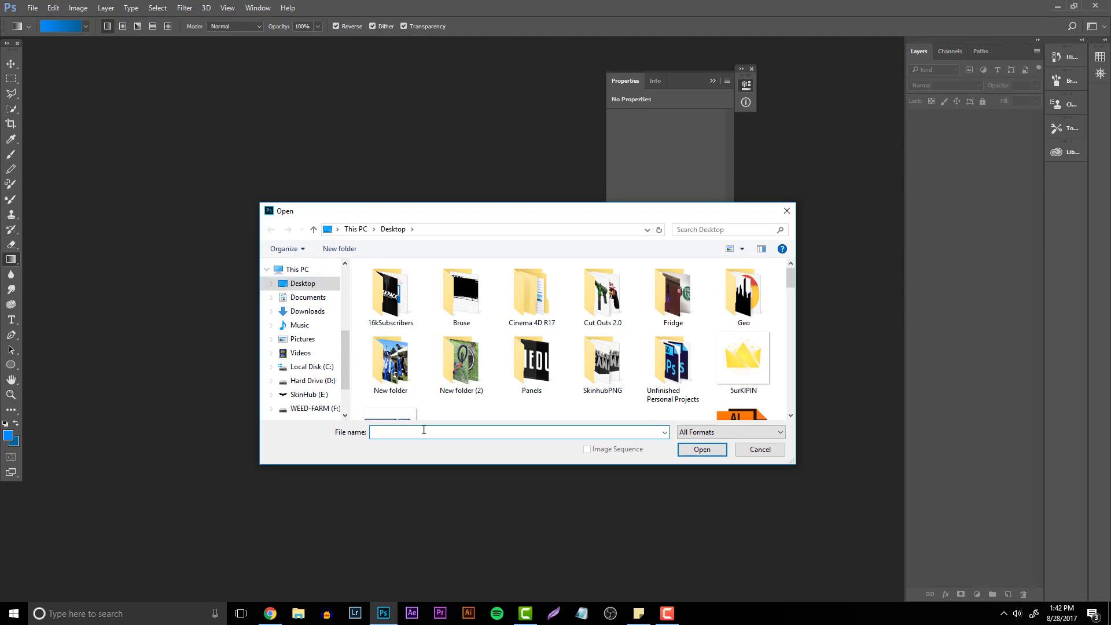
{"action": "scroll", "coordinate": [485, 382], "scroll_direction": "down", "scroll_amount": 15}
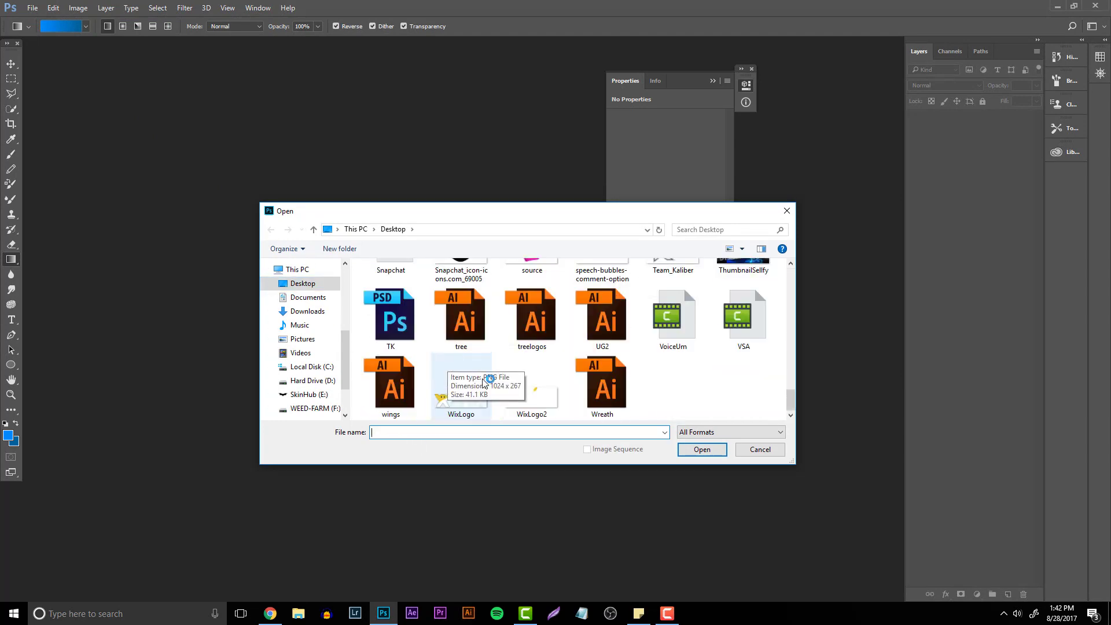
{"action": "scroll", "coordinate": [541, 402], "scroll_direction": "up", "scroll_amount": 2}
{"action": "scroll", "coordinate": [705, 385], "scroll_direction": "down", "scroll_amount": 2}
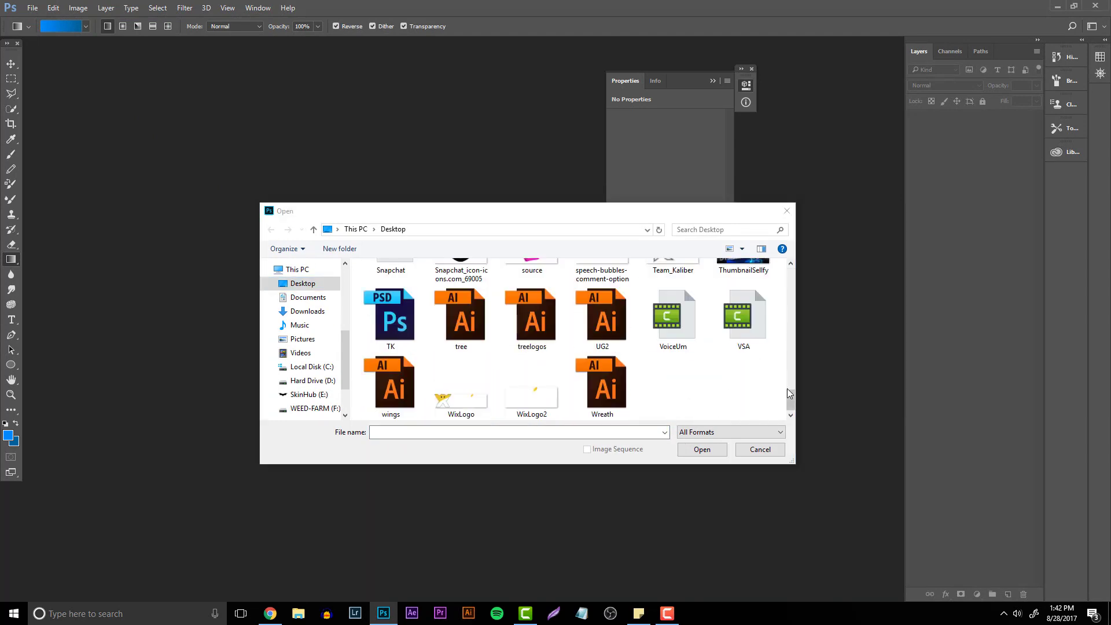
{"action": "left_click_drag", "start_coordinate": [789, 393], "coordinate": [788, 352]}
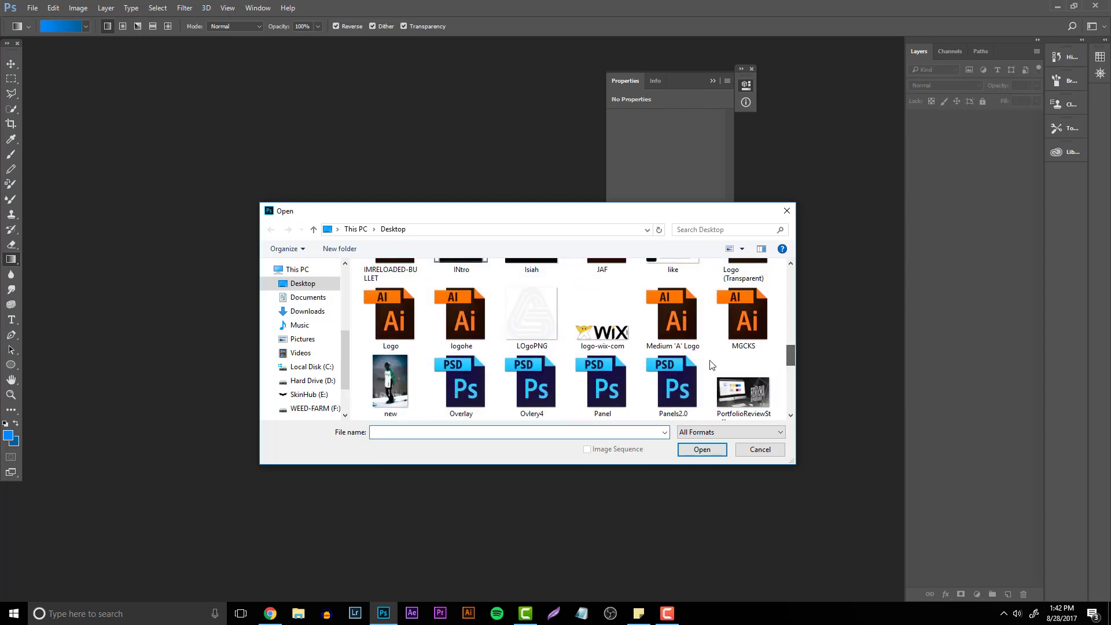
{"action": "double_click", "coordinate": [554, 331]}
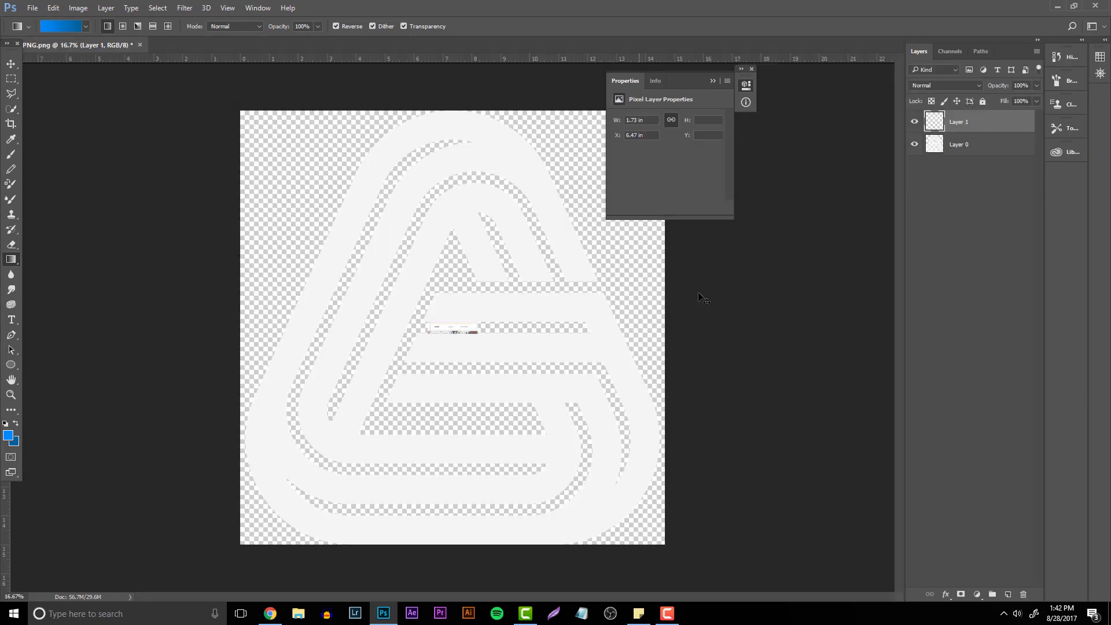
- Delete the top layer and add a Color Overlay of #191919 to the logo layer
{"action": "key", "text": "Delete"}
{"action": "right_click", "coordinate": [955, 129]}
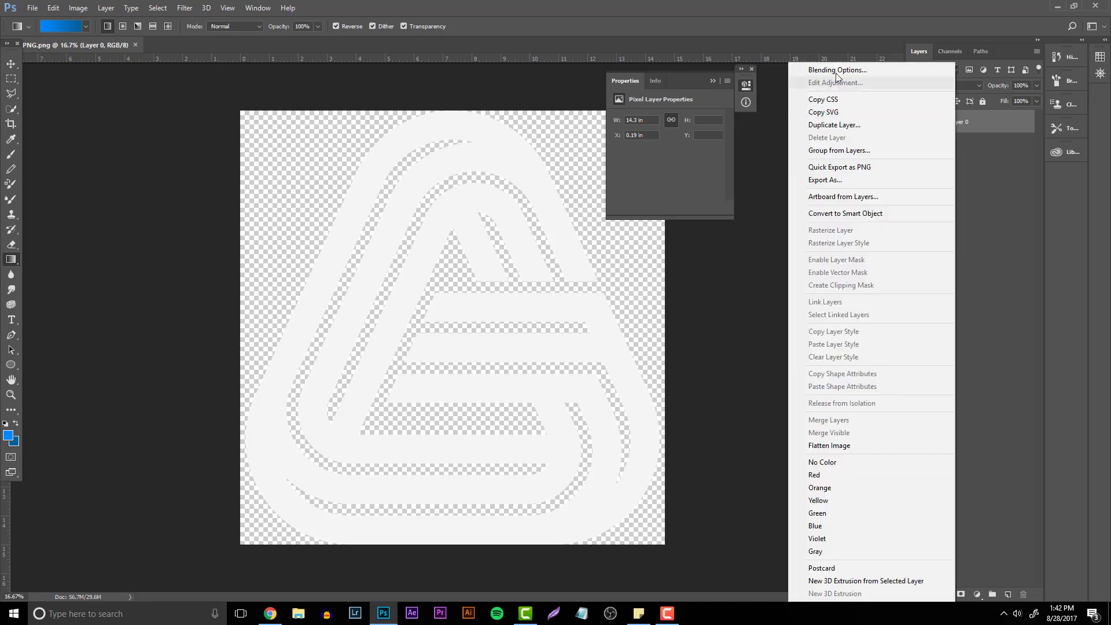
{"action": "left_click", "coordinate": [821, 69]}
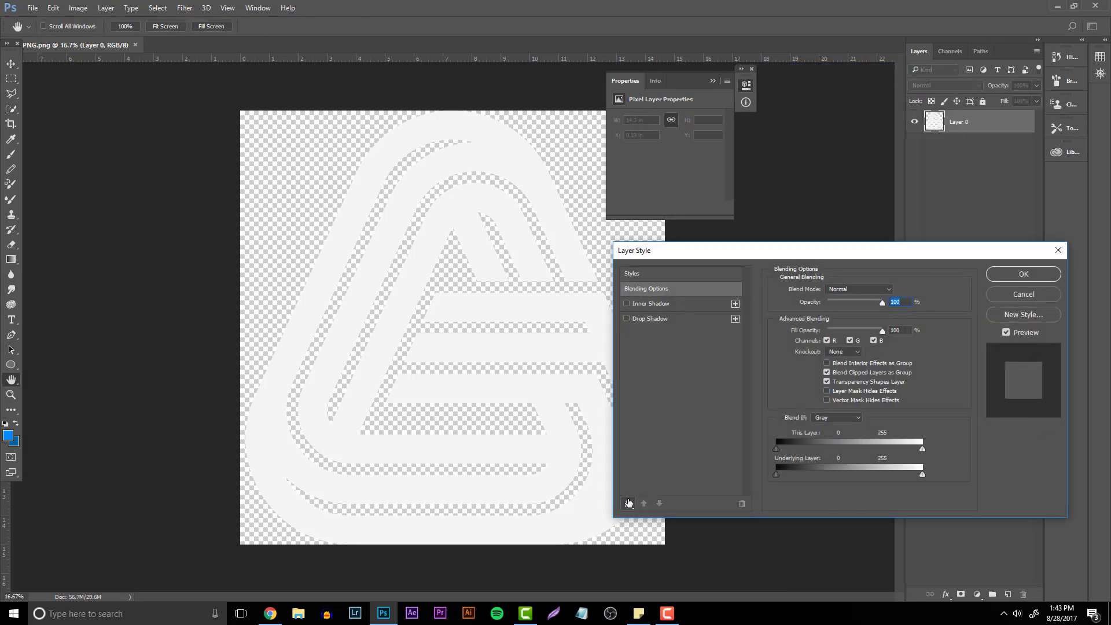
{"action": "left_click", "coordinate": [628, 503]}
{"action": "left_click", "coordinate": [651, 419]}
{"action": "left_click", "coordinate": [894, 288]}
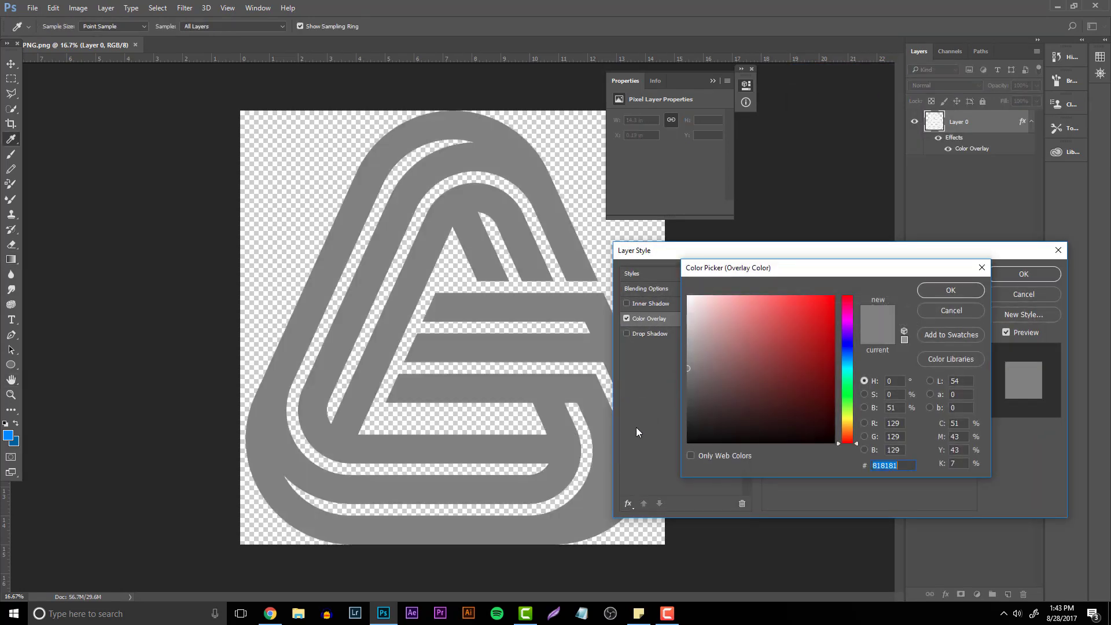
{"action": "left_click_drag", "start_coordinate": [635, 436], "coordinate": [683, 426]}
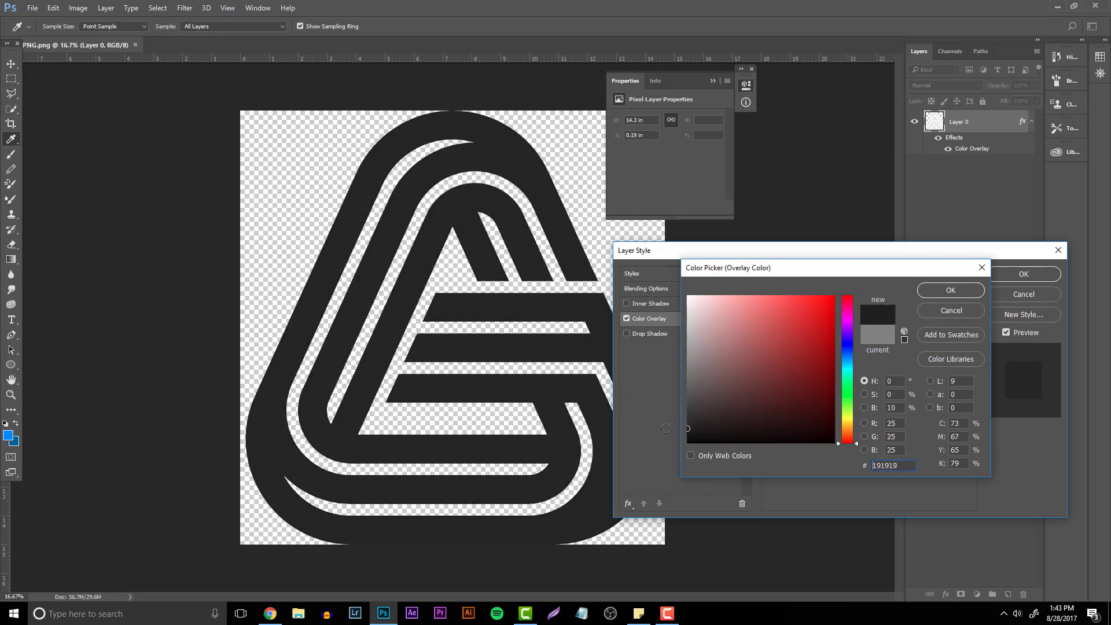
{"action": "left_click", "coordinate": [950, 290]}
{"action": "key", "text": "Return"}
- Save the logo image to the Desktop as a Pixar (.PXR) file named wix
{"action": "key", "text": "g"}
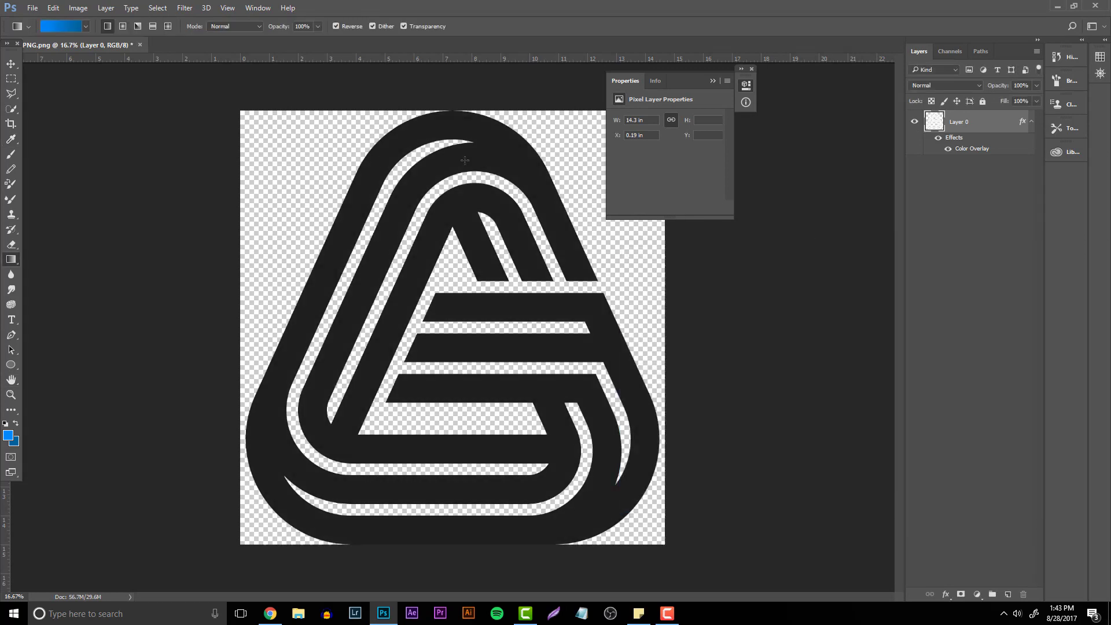
{"action": "left_click", "coordinate": [31, 7]}
{"action": "left_click", "coordinate": [58, 131]}
{"action": "left_click", "coordinate": [405, 423]}
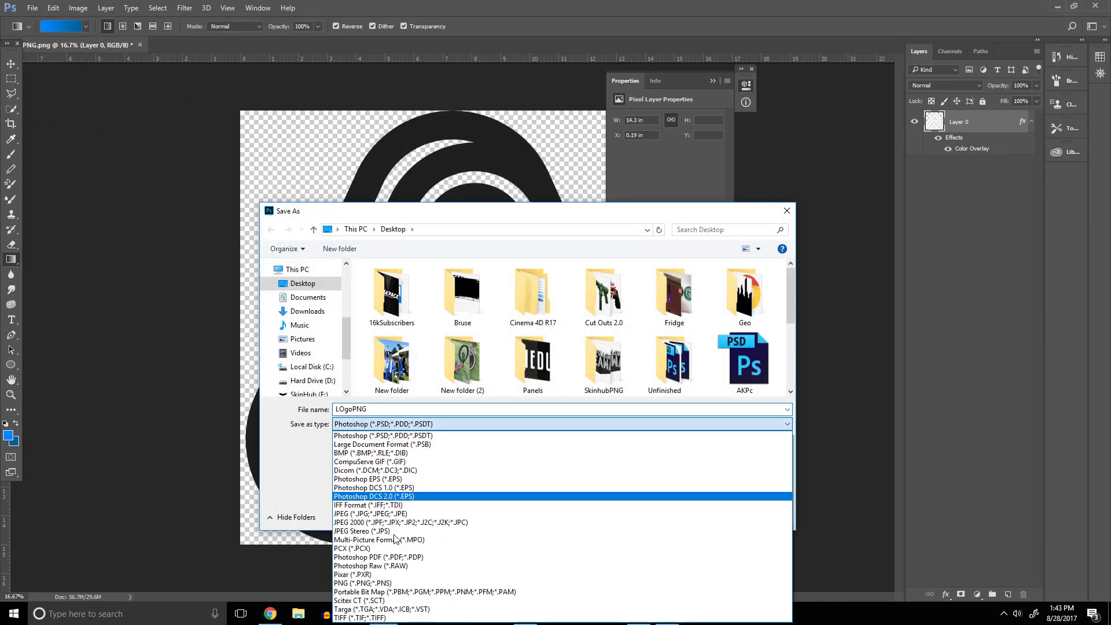
{"action": "left_click", "coordinate": [370, 574]}
{"action": "double_click", "coordinate": [366, 408]}
{"action": "type", "text": "wux"}
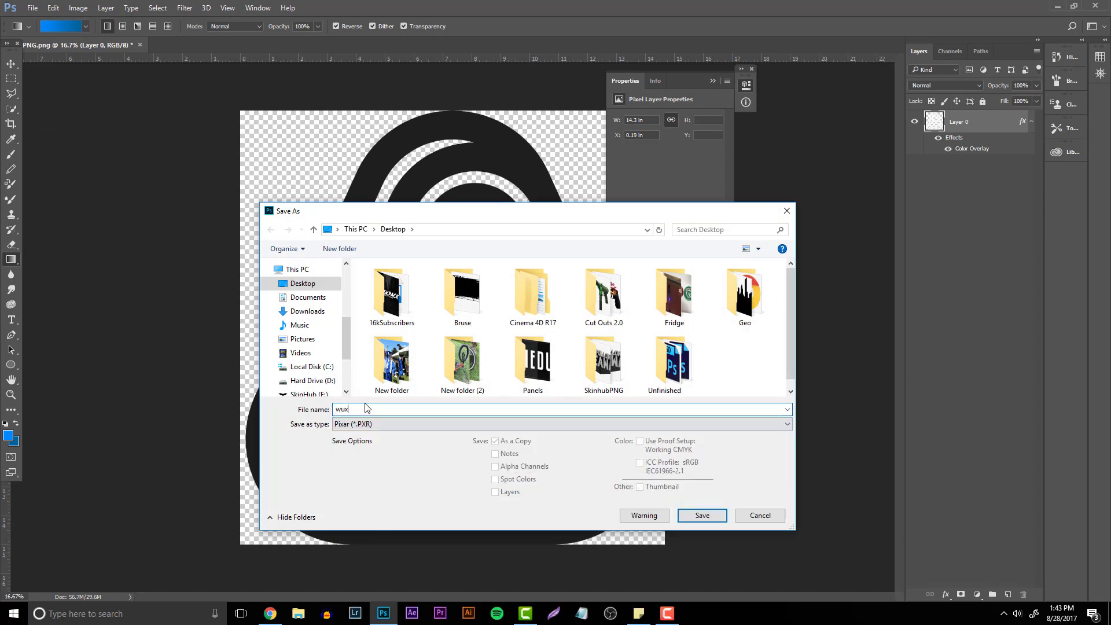
{"action": "key", "text": "Return"}
- Try to upload the wix.pxr file from the Desktop to the site's image library
{"action": "right_click", "coordinate": [372, 400]}
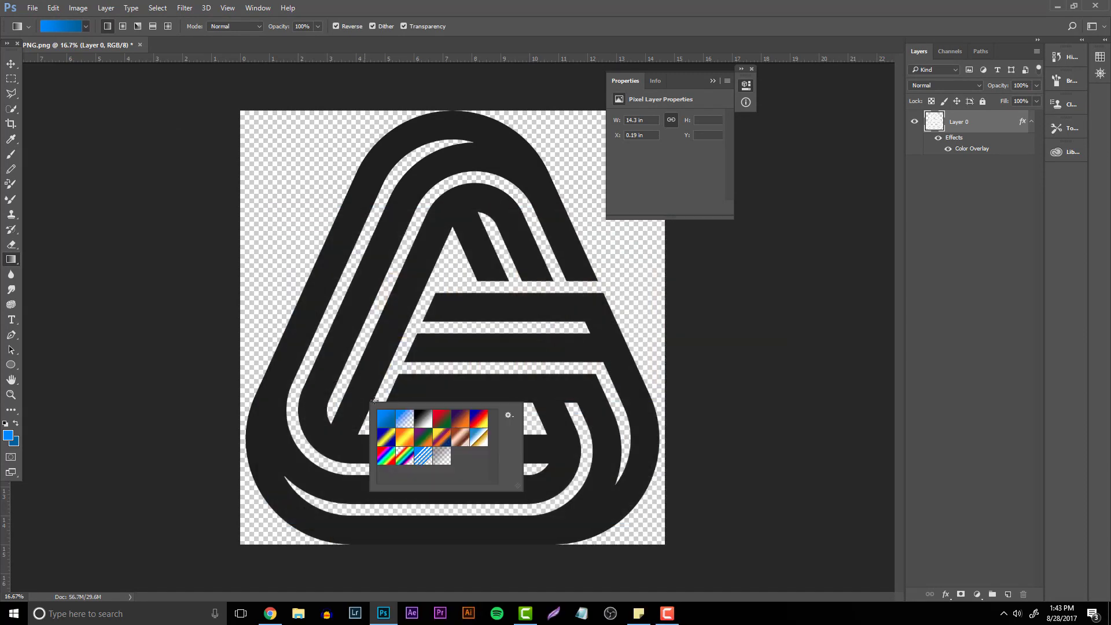
{"action": "left_click", "coordinate": [390, 618]}
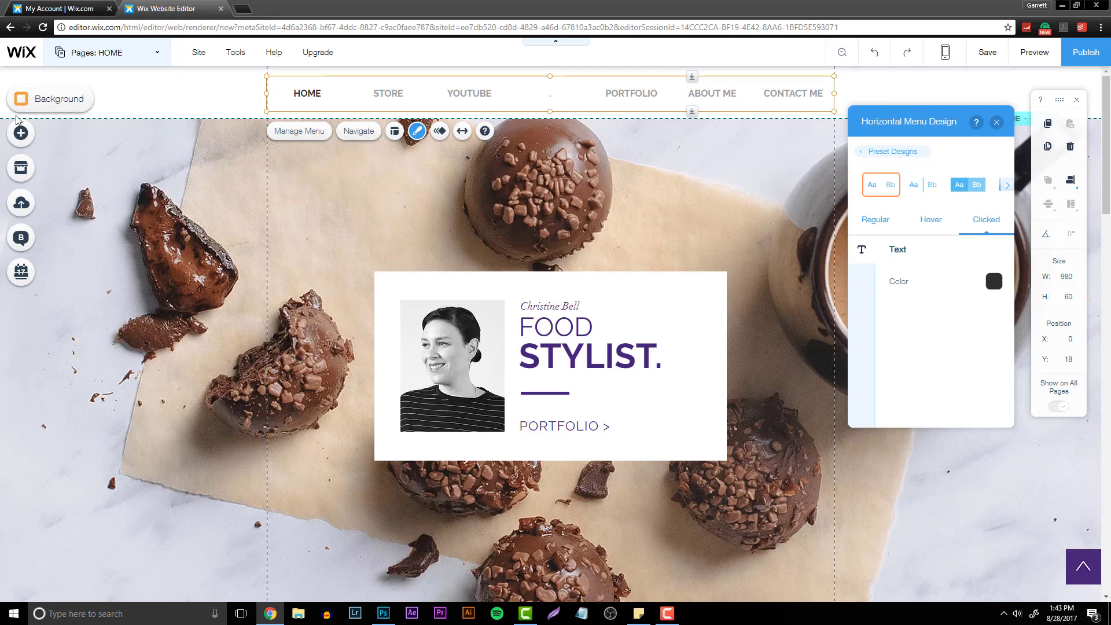
{"action": "left_click", "coordinate": [26, 137]}
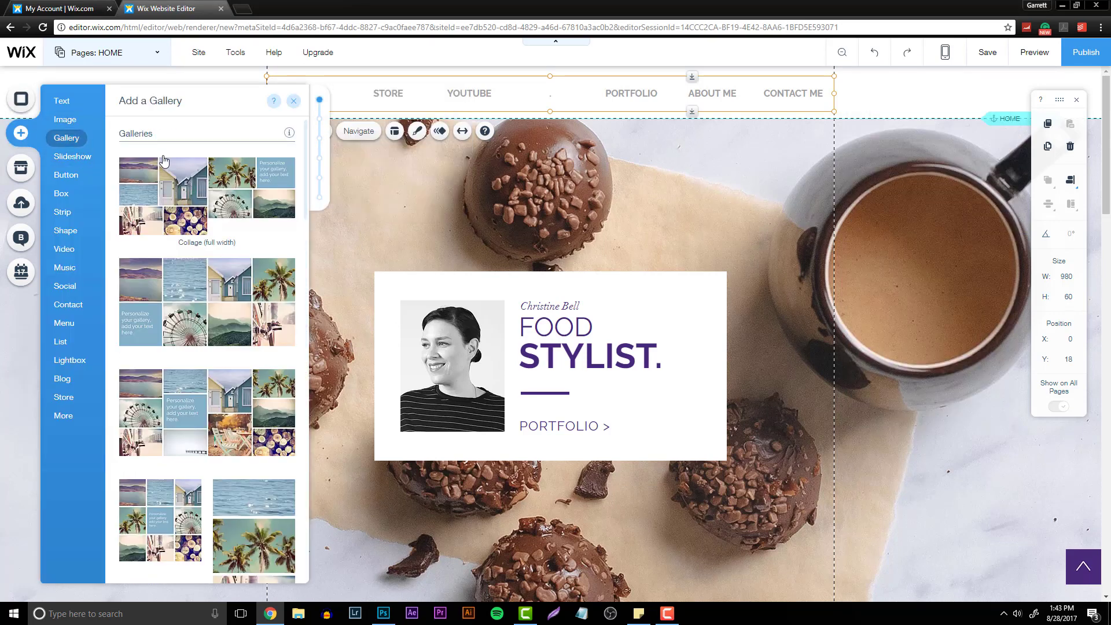
{"action": "left_click", "coordinate": [231, 175]}
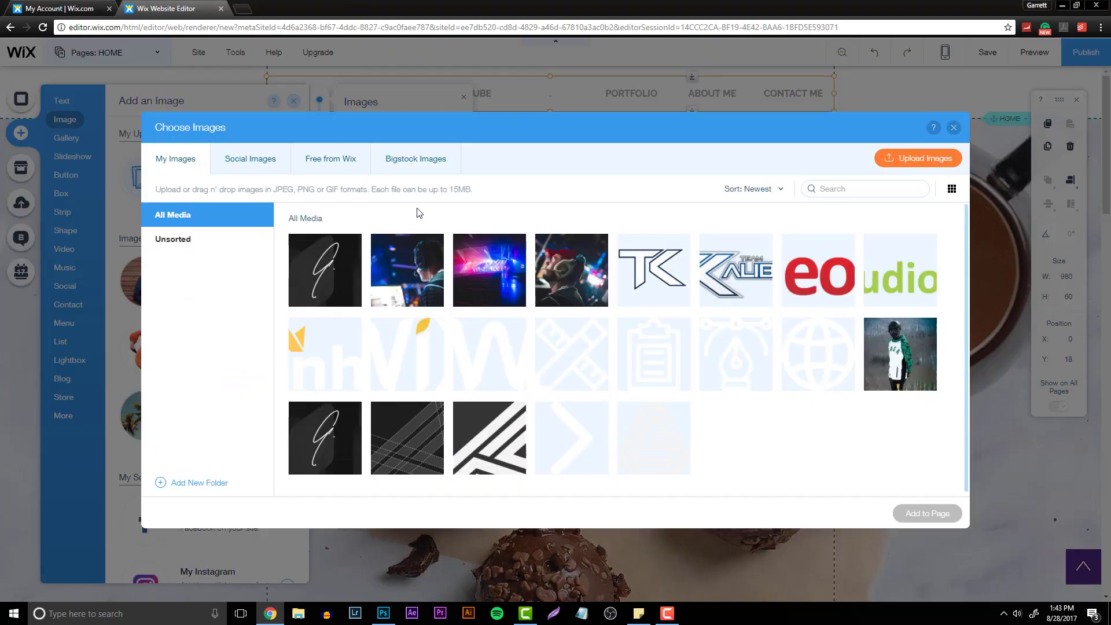
{"action": "left_click", "coordinate": [907, 159]}
{"action": "scroll", "coordinate": [324, 214], "scroll_direction": "down", "scroll_amount": 2}
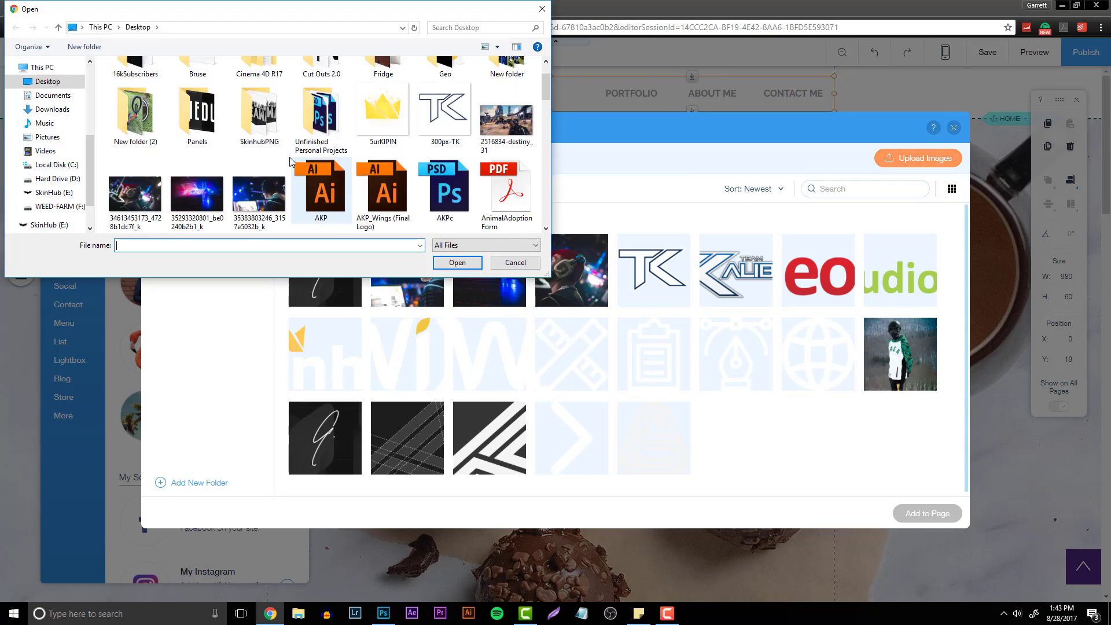
{"action": "type", "text": "wi"}
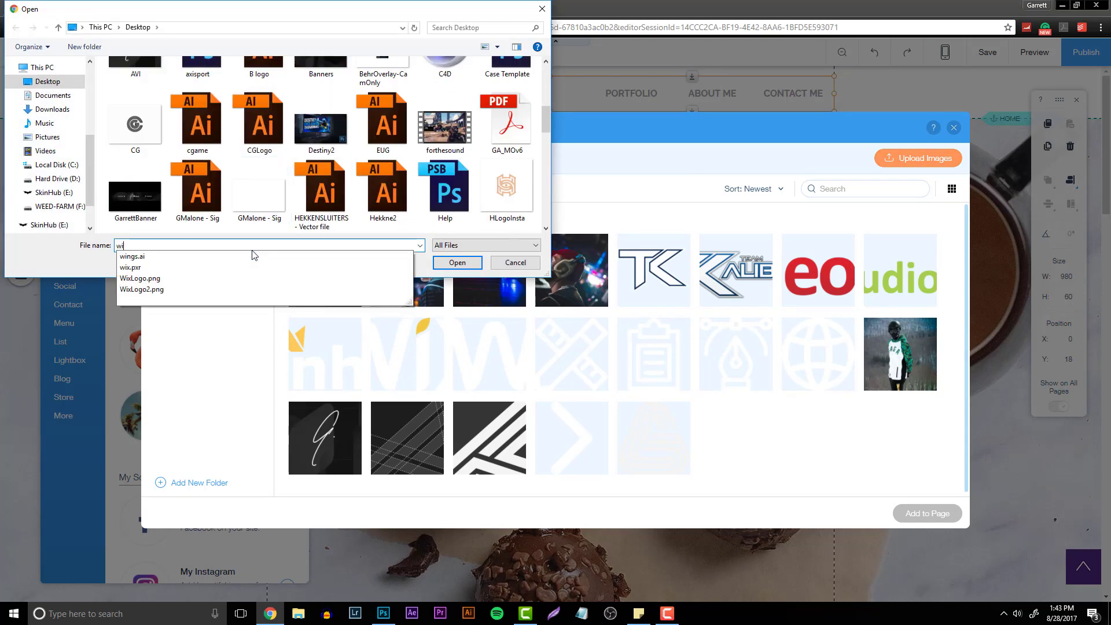
{"action": "key", "text": "Down"}
{"action": "key", "text": "Down"}
{"action": "key", "text": "Return"}
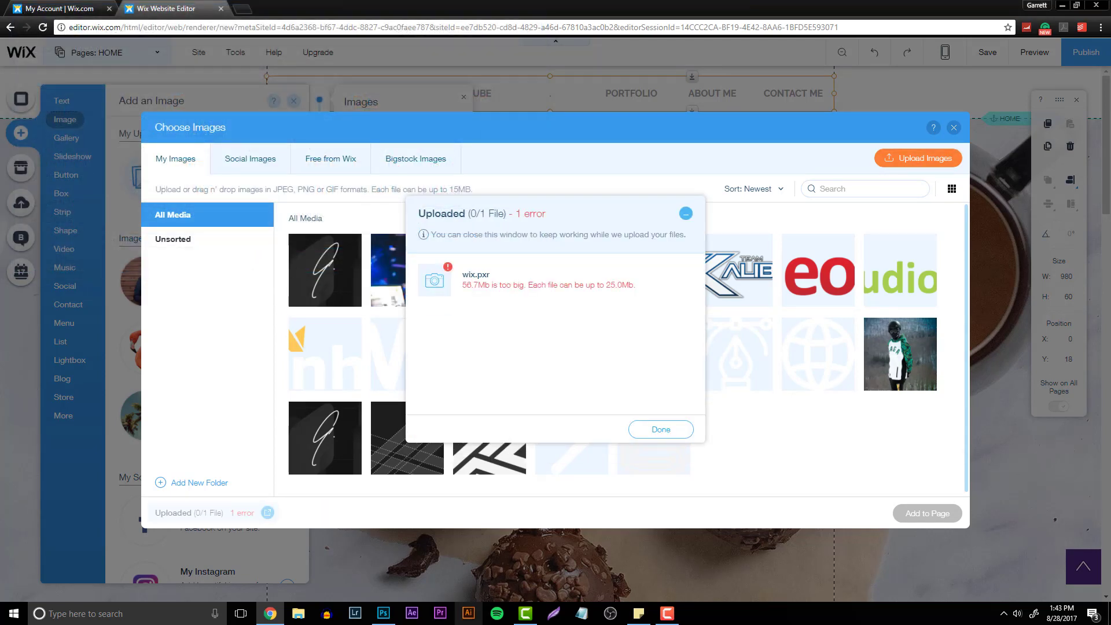
- Save the logo image to the Desktop as a PNG file named wixwebsite
{"action": "left_click", "coordinate": [388, 616]}
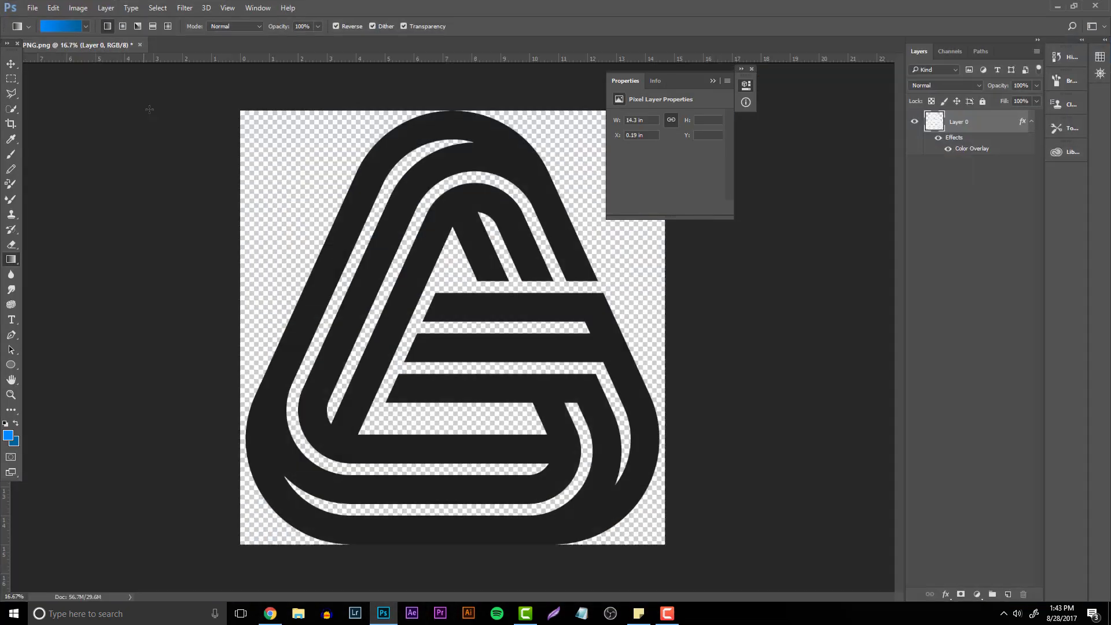
{"action": "left_click", "coordinate": [31, 8]}
{"action": "left_click", "coordinate": [77, 139]}
{"action": "left_click", "coordinate": [350, 425]}
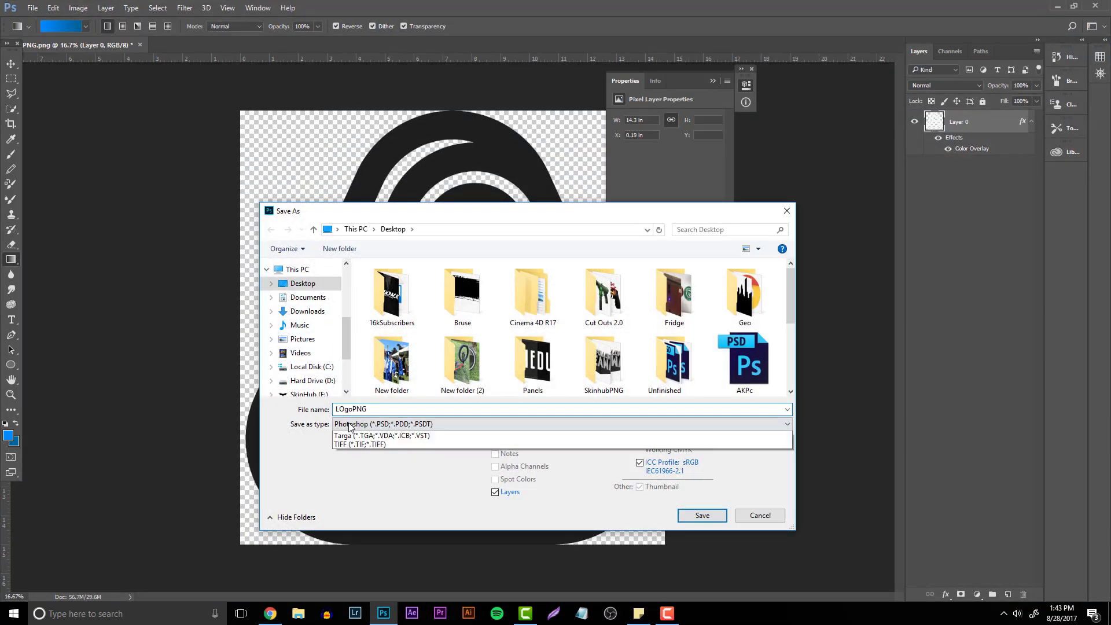
{"action": "left_click", "coordinate": [376, 586]}
{"action": "double_click", "coordinate": [363, 409]}
{"action": "type", "text": "w"}
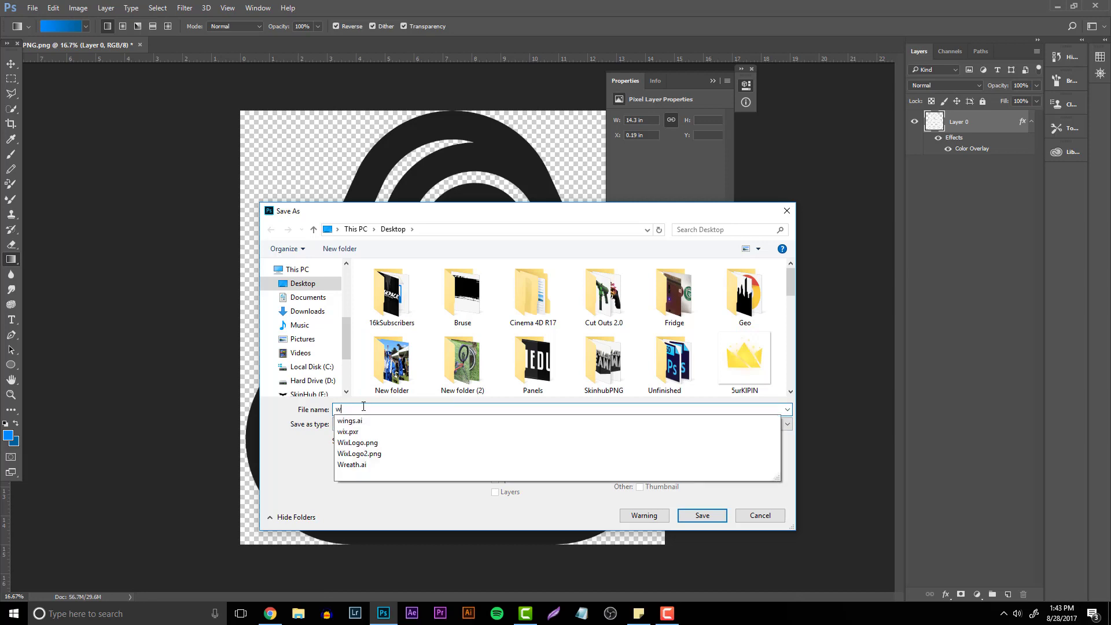
{"action": "type", "text": "ixwebsite"}
{"action": "key", "text": "Return"}
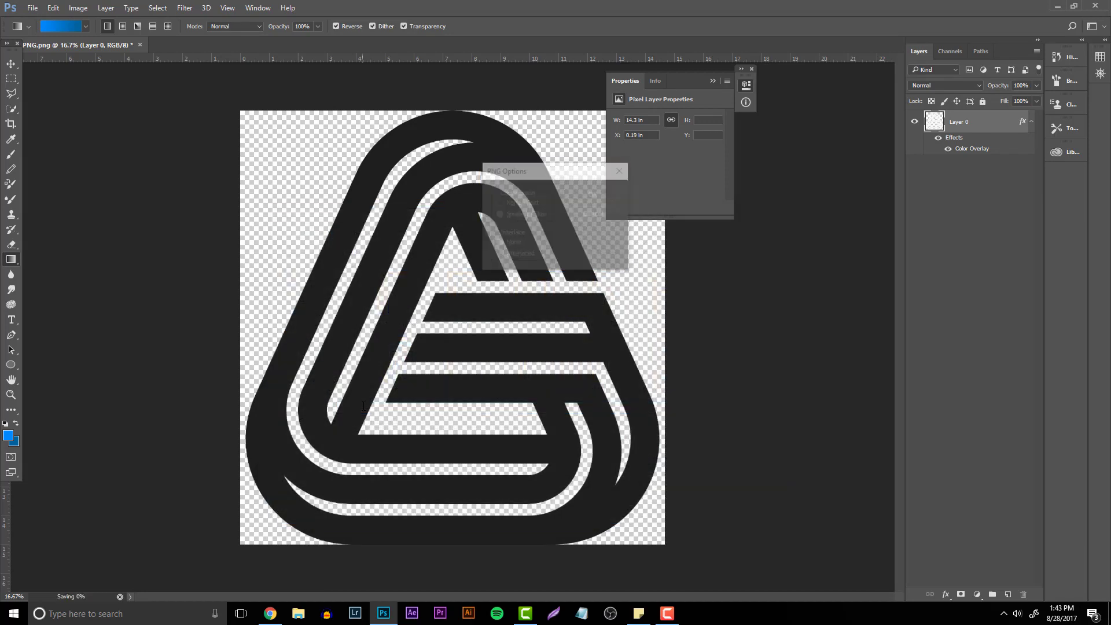
{"action": "key", "text": "Return"}
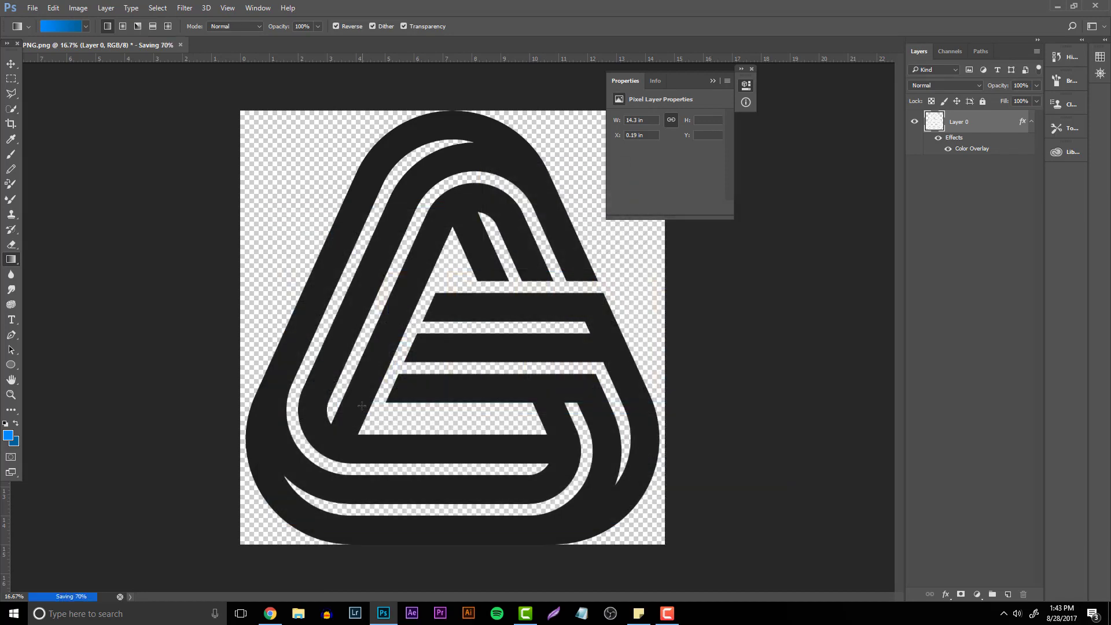
- Upload wixwebsite.png from the Desktop to the site's image library
{"action": "left_click", "coordinate": [270, 613]}
{"action": "left_click", "coordinate": [660, 428]}
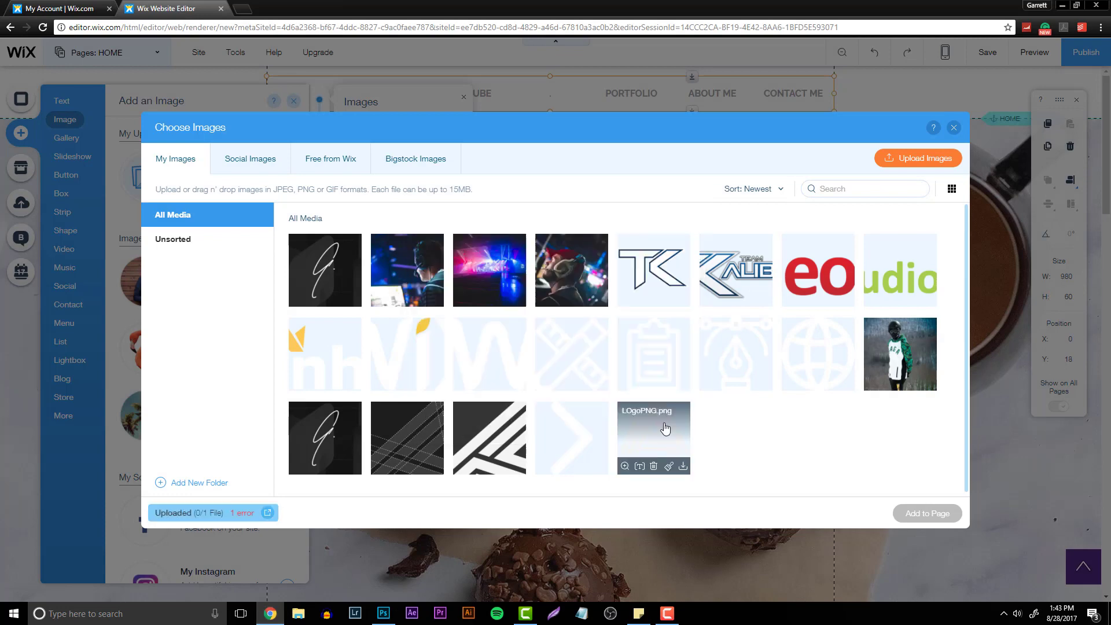
{"action": "left_click", "coordinate": [902, 158]}
{"action": "type", "text": "wix"}
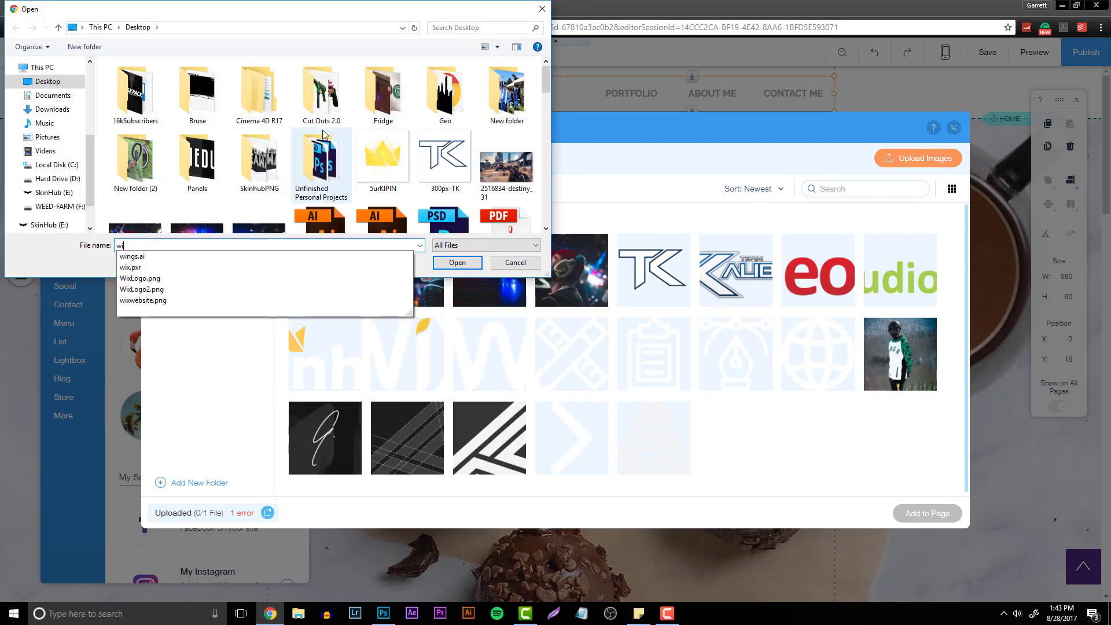
{"action": "key", "text": "Down"}
{"action": "key", "text": "Down"}
{"action": "key", "text": "Down"}
{"action": "key", "text": "Down"}
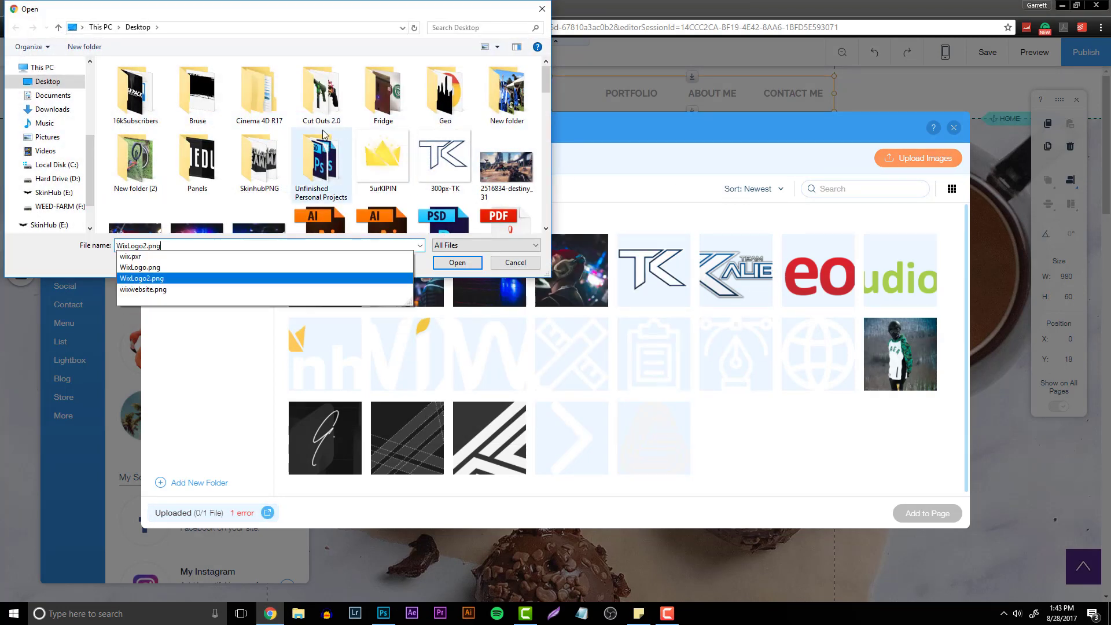
{"action": "key", "text": "Return"}
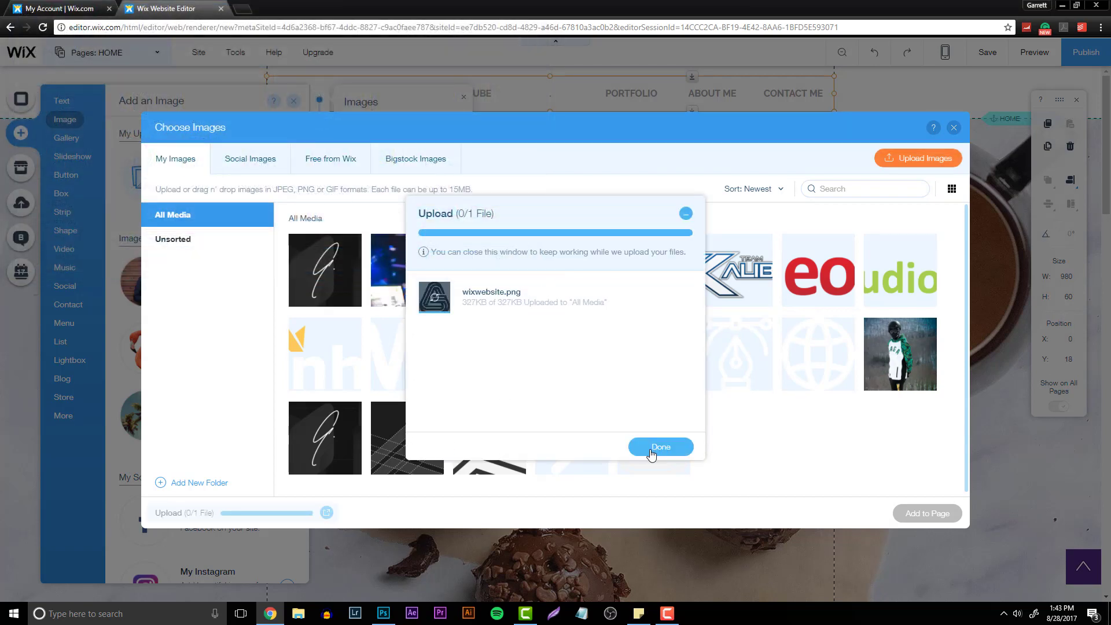
{"action": "left_click", "coordinate": [652, 455]}
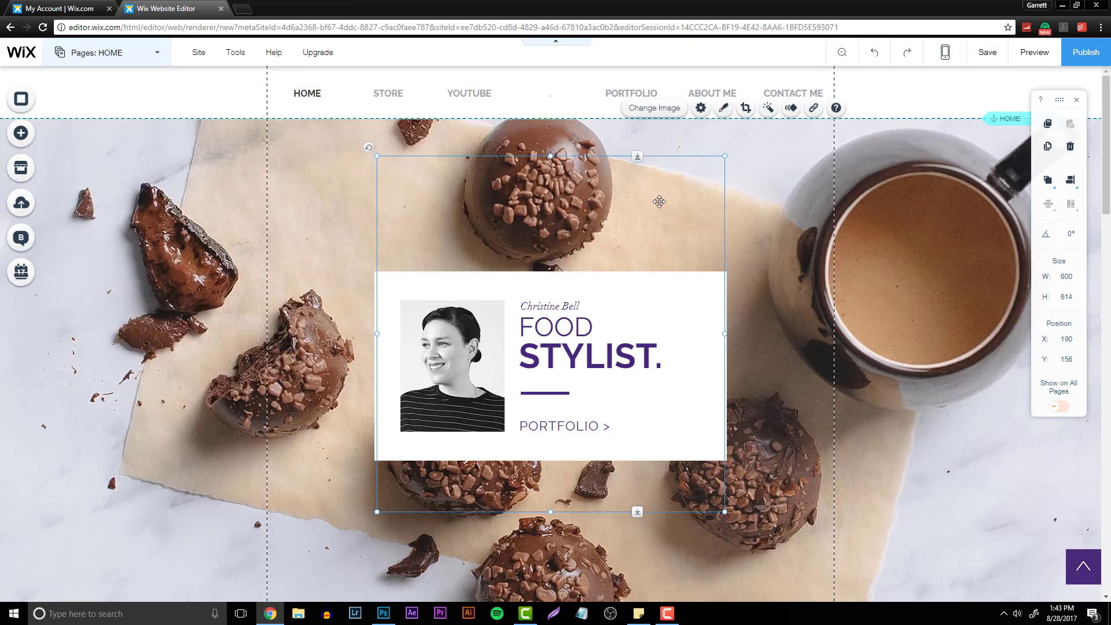
- Try to shrink the added logo image to about 94 × 96 and move it into the header menu
{"action": "left_click", "coordinate": [642, 213]}
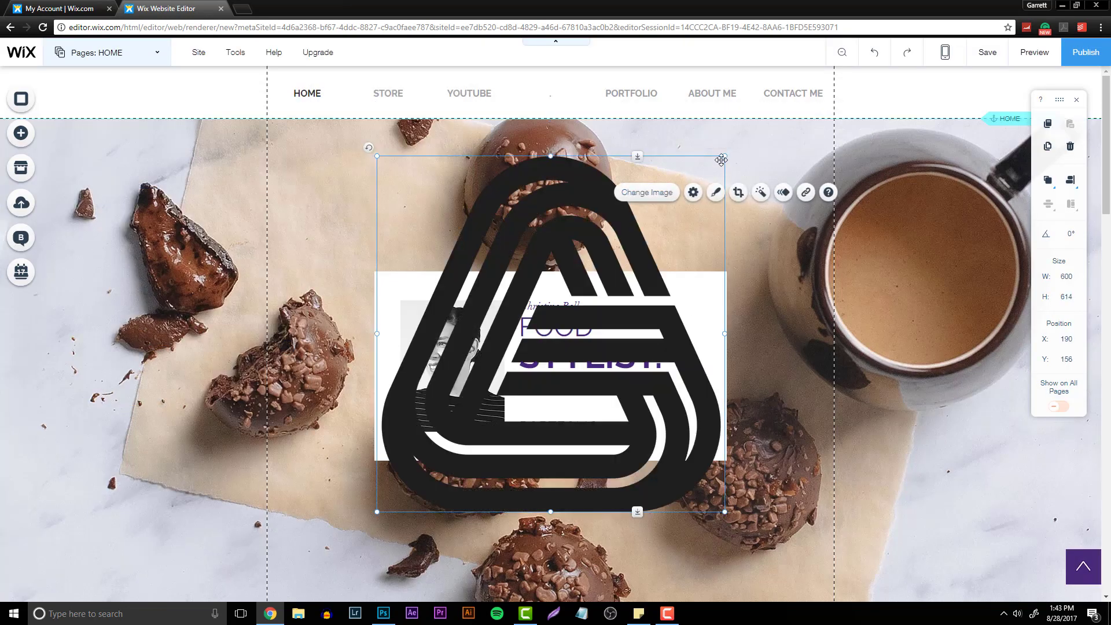
{"action": "left_click_drag", "start_coordinate": [723, 155], "coordinate": [398, 425]}
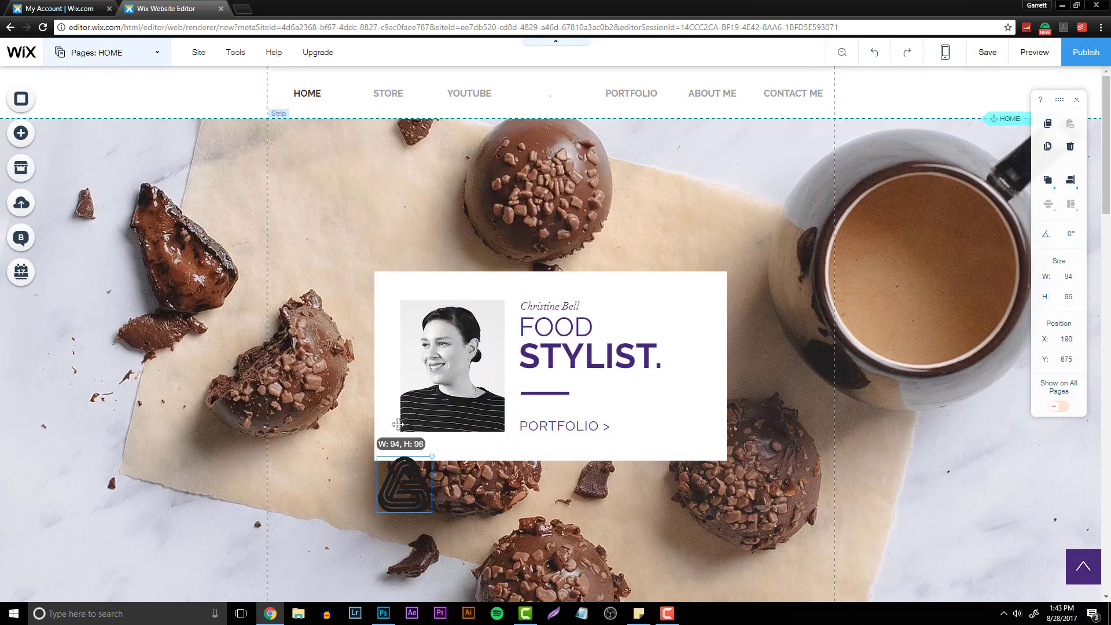
{"action": "left_click_drag", "start_coordinate": [420, 492], "coordinate": [561, 106]}
{"action": "right_click", "coordinate": [553, 86]}
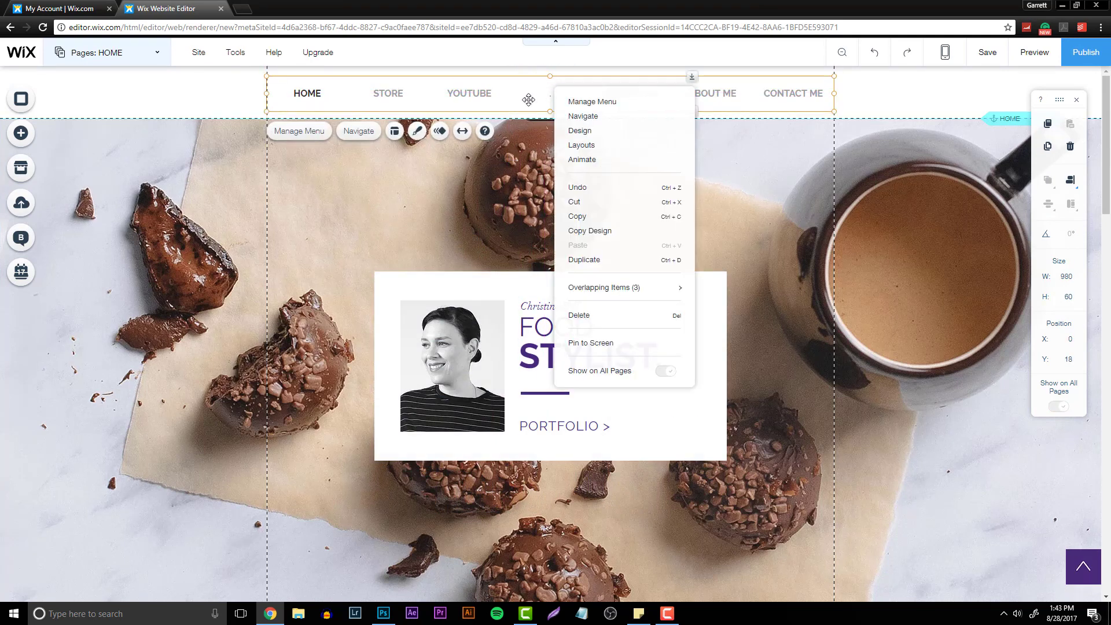
{"action": "left_click", "coordinate": [527, 109]}
{"action": "left_click", "coordinate": [527, 114]}
{"action": "key", "text": "ctrl+z"}
{"action": "key", "text": "ctrl+z"}
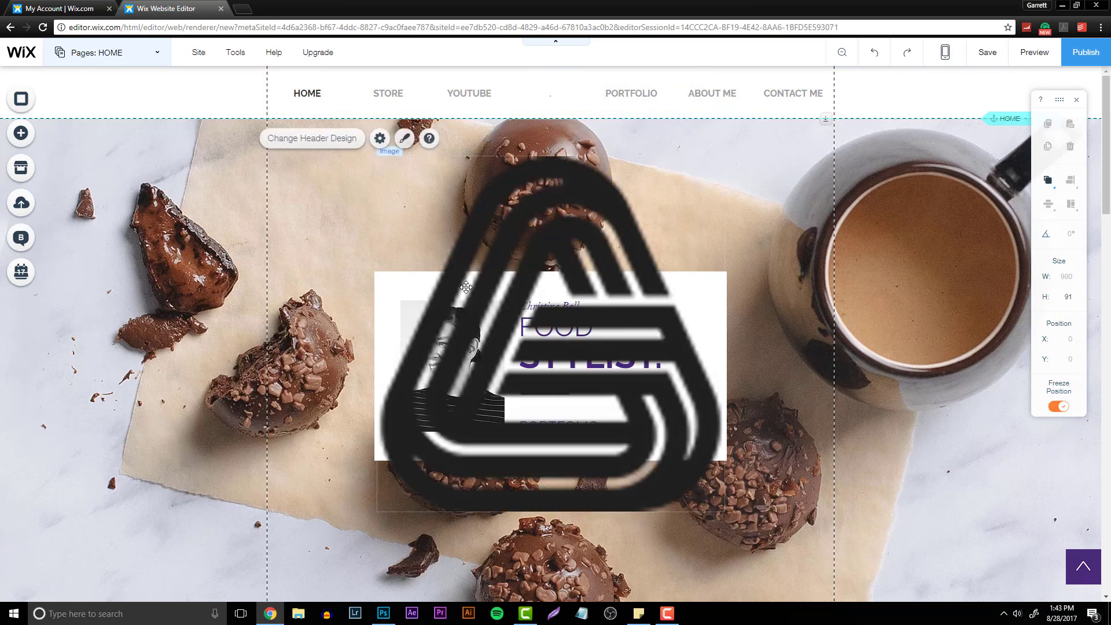
- Try to send the logo image one layer backward and drag it up into the header
{"action": "right_click", "coordinate": [511, 298]}
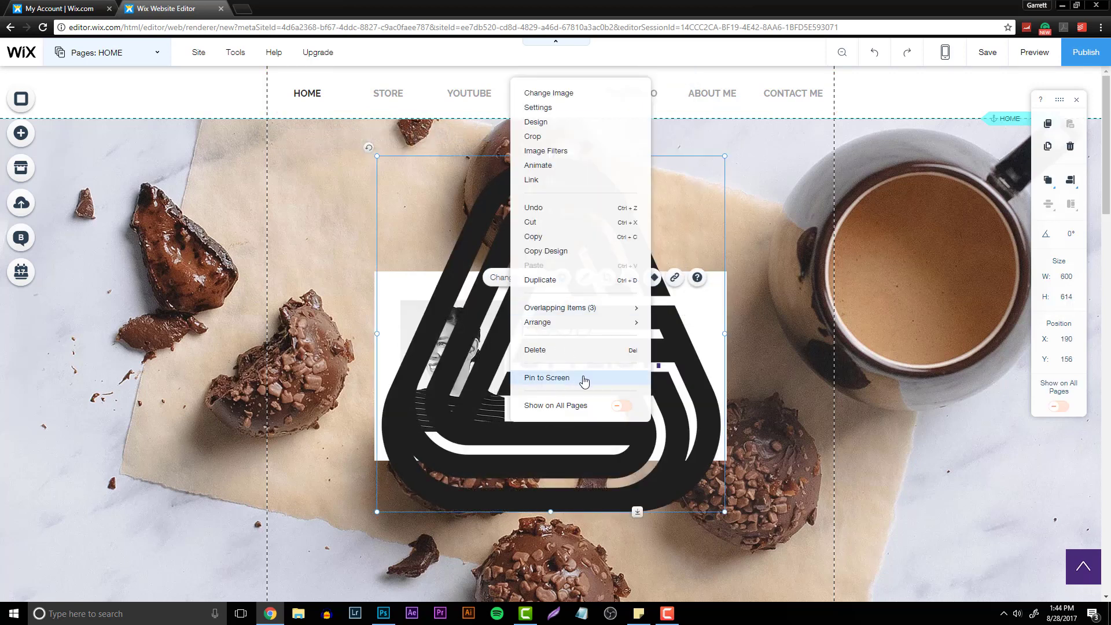
{"action": "mouse_move", "coordinate": [611, 312]}
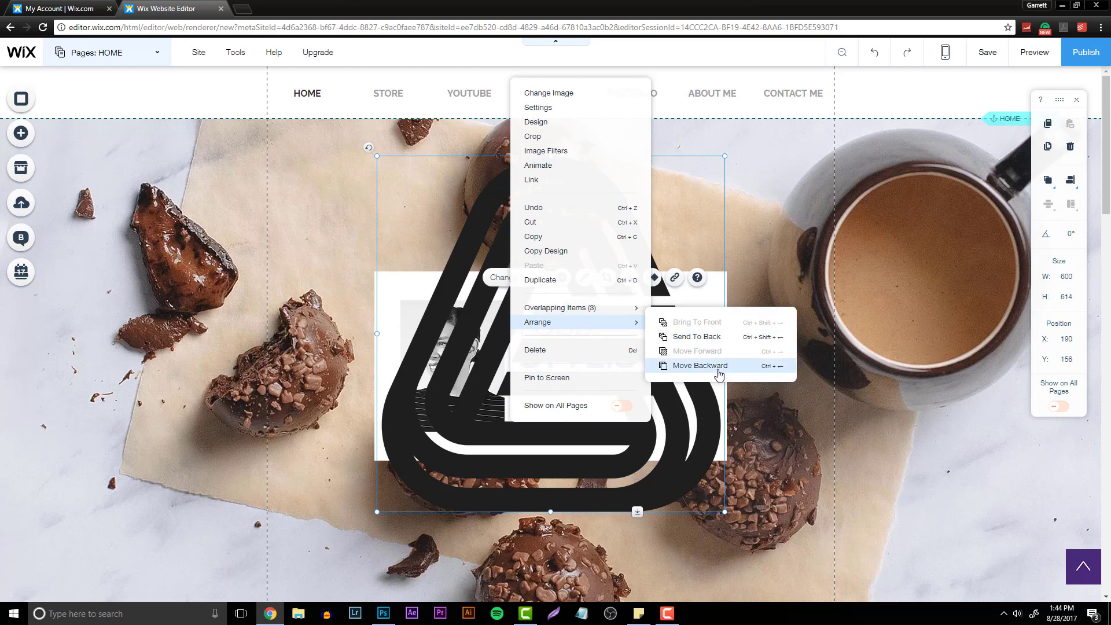
{"action": "left_click", "coordinate": [720, 370]}
{"action": "left_click_drag", "start_coordinate": [482, 210], "coordinate": [506, 109]}
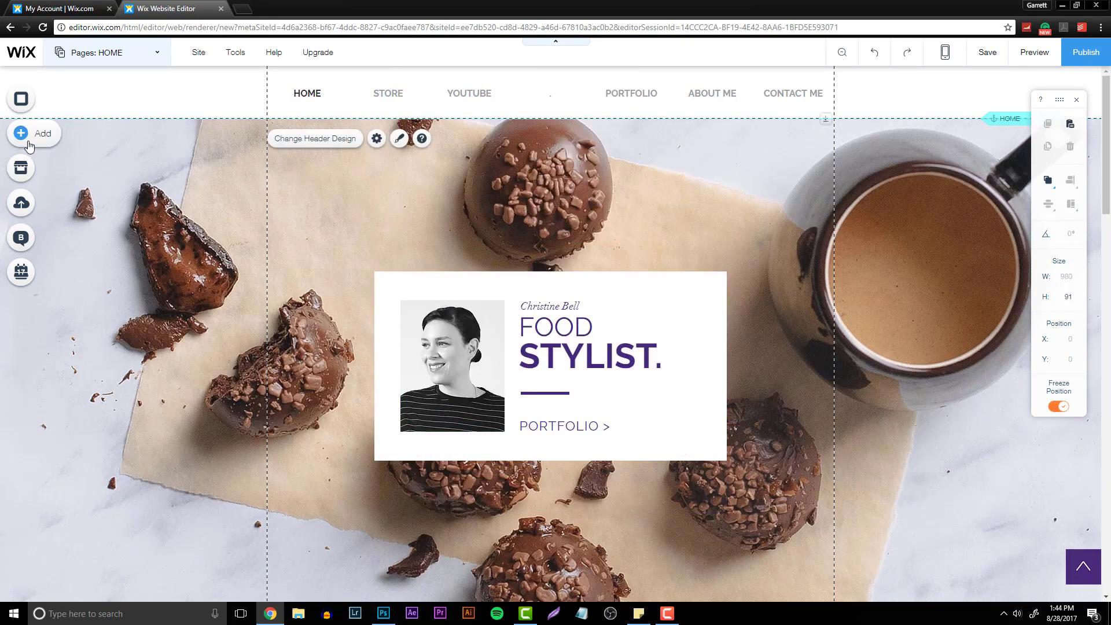
- Add the uploaded logo image to the page from the image uploads
{"action": "left_click", "coordinate": [23, 137]}
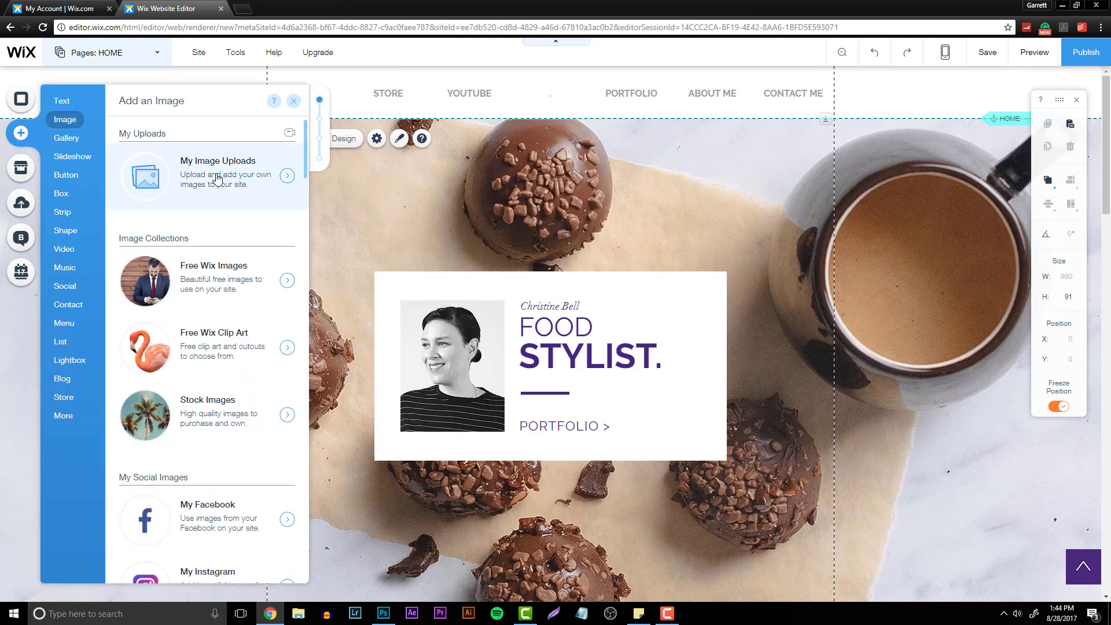
{"action": "left_click", "coordinate": [217, 178]}
{"action": "left_click", "coordinate": [325, 270]}
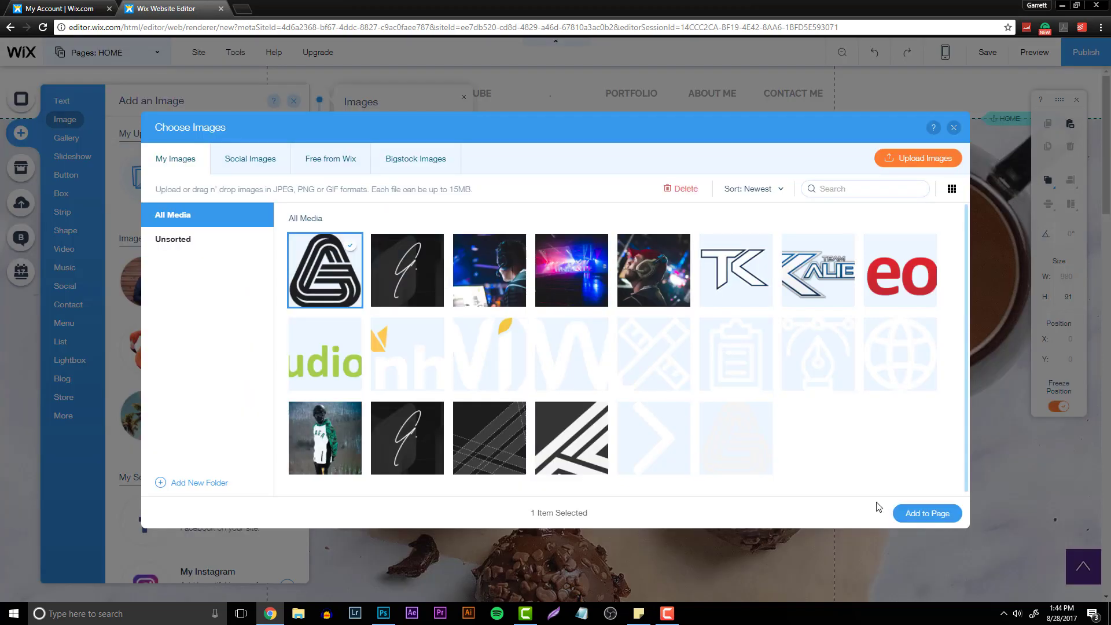
{"action": "left_click", "coordinate": [909, 513]}
- Move the logo into the header, resize it to about 73 × 74, and center it between YOUTUBE and PORTFOLIO
{"action": "left_click_drag", "start_coordinate": [569, 282], "coordinate": [565, 180]}
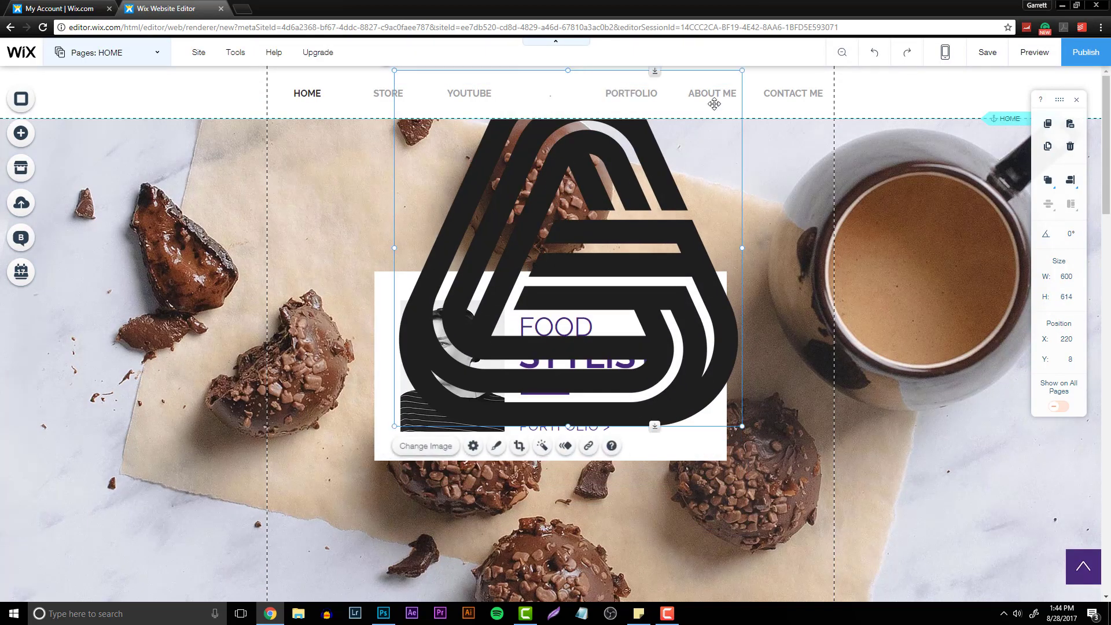
{"action": "left_click_drag", "start_coordinate": [743, 72], "coordinate": [556, 105]}
{"action": "left_click", "coordinate": [651, 436]}
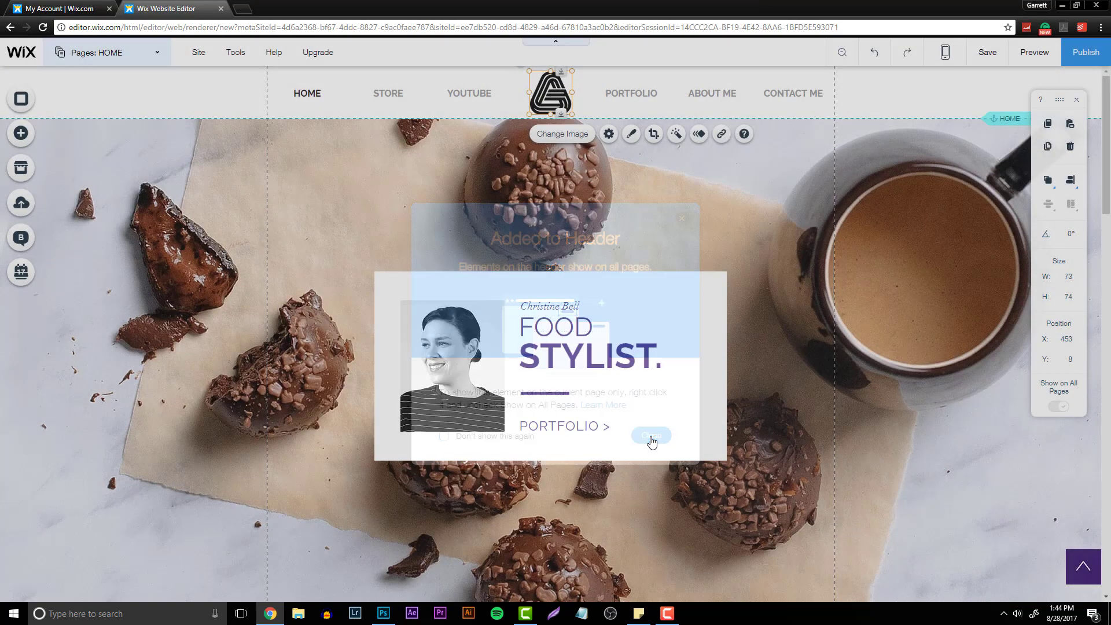
{"action": "left_click_drag", "start_coordinate": [571, 71], "coordinate": [569, 108]}
{"action": "left_click", "coordinate": [657, 188]}
{"action": "left_click", "coordinate": [179, 113]}
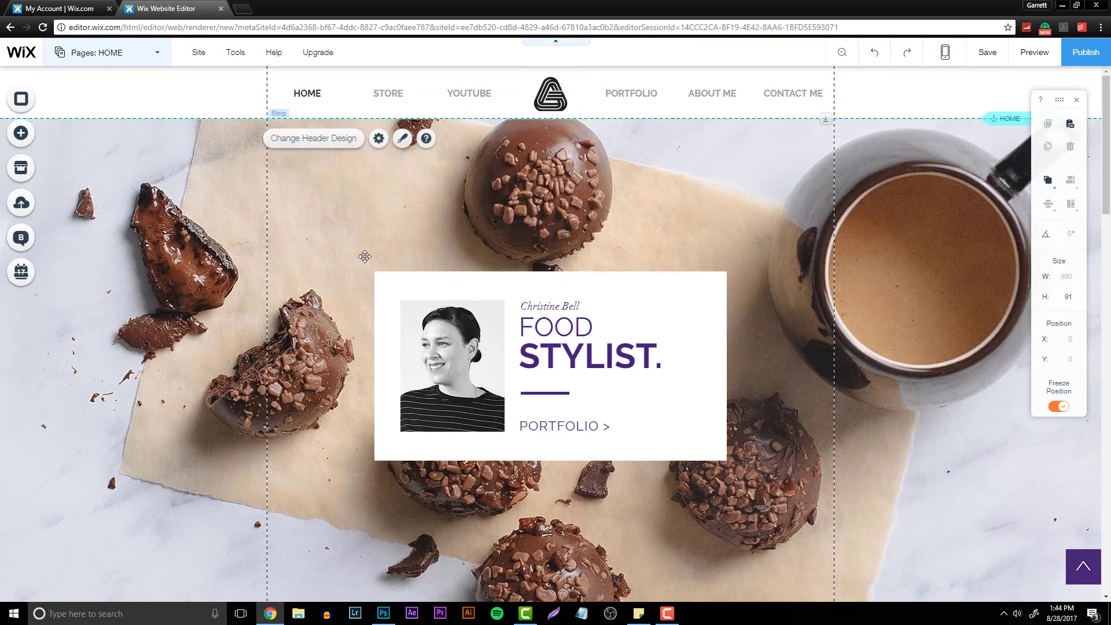
- Delete the FOOD STYLIST title text from the hero intro box
{"action": "left_click", "coordinate": [602, 341]}
{"action": "scroll", "coordinate": [617, 385], "scroll_direction": "down", "scroll_amount": 5}
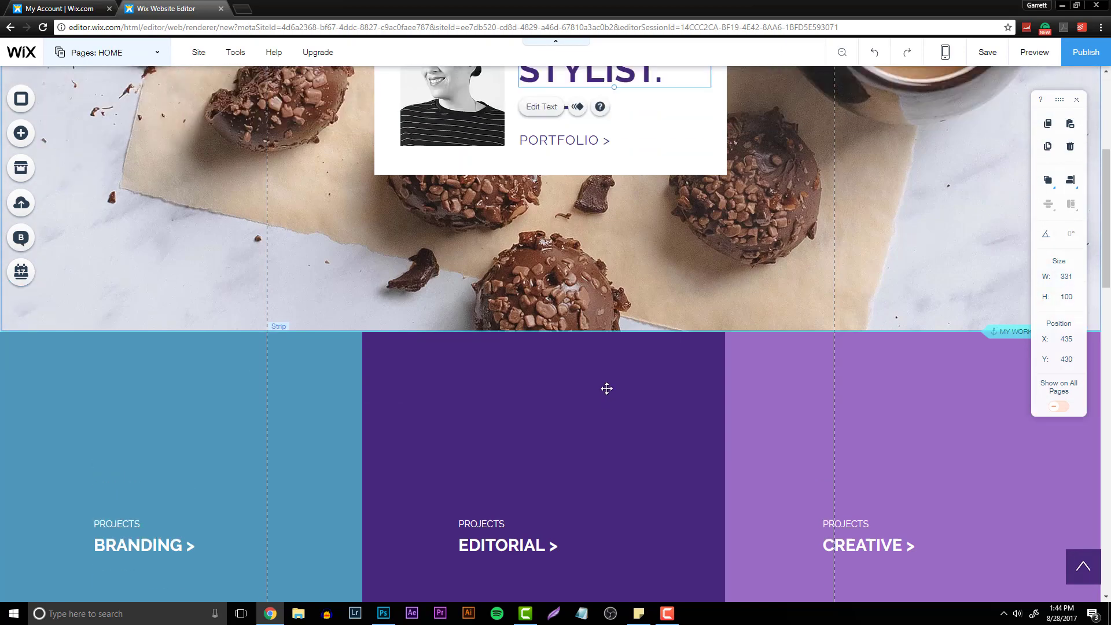
{"action": "scroll", "coordinate": [605, 387], "scroll_direction": "up", "scroll_amount": 5}
{"action": "key", "text": "Delete"}
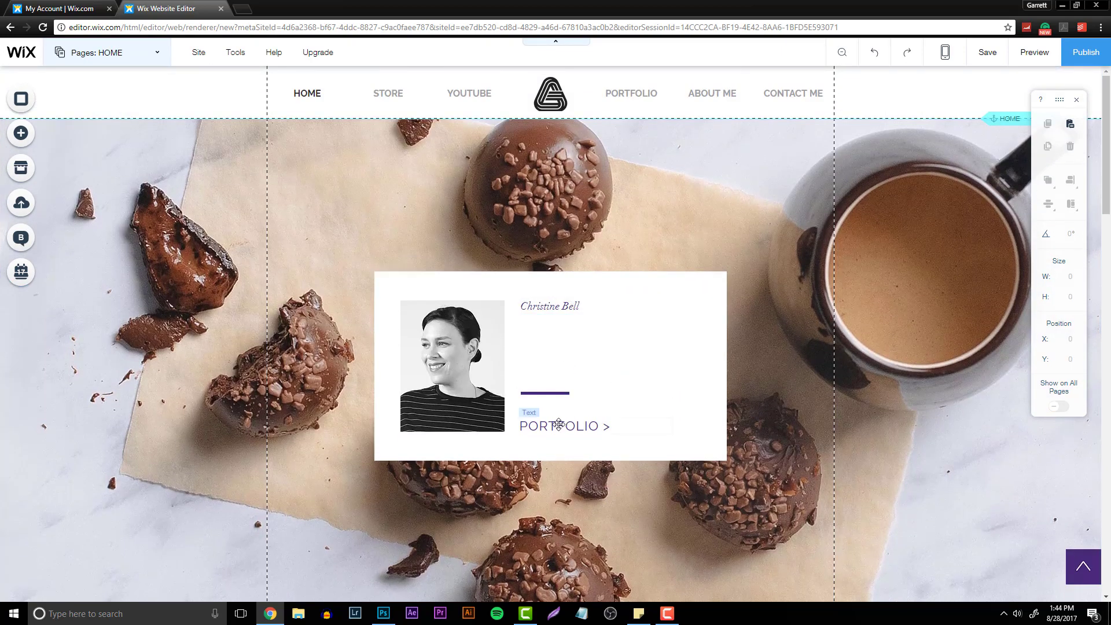
- Delete the PORTFOLIO link and the rest of the white intro box from the hero section
{"action": "left_click", "coordinate": [558, 426]}
{"action": "key", "text": "Delete"}
{"action": "key", "text": "Delete"}
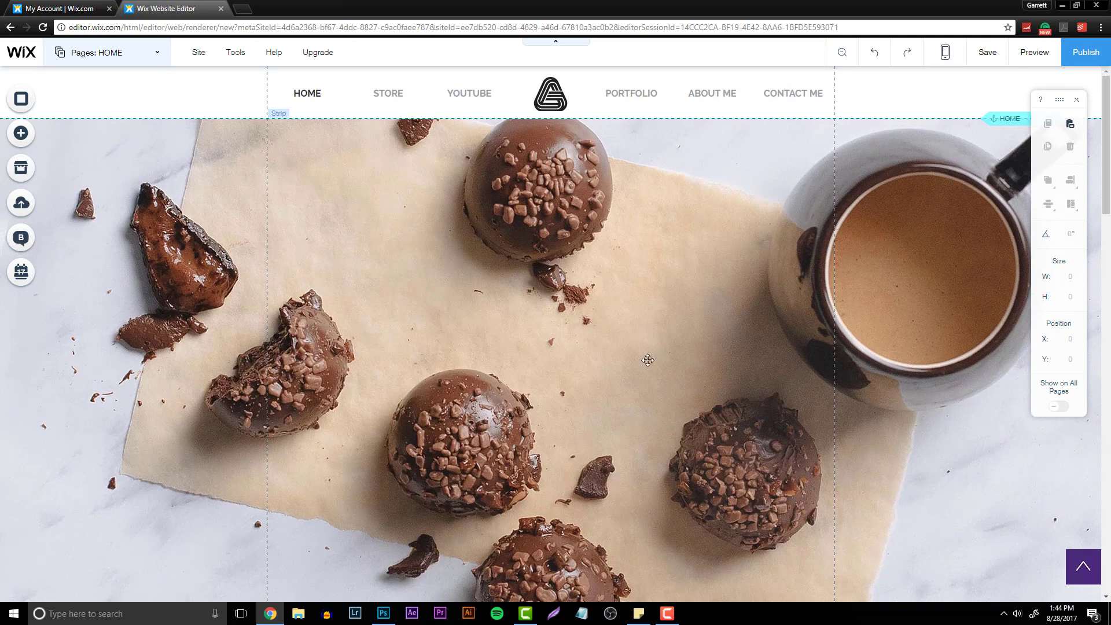
- Resize the hero strip's height to about 766
{"action": "scroll", "coordinate": [647, 360], "scroll_direction": "down", "scroll_amount": 5}
{"action": "left_click", "coordinate": [1007, 387]}
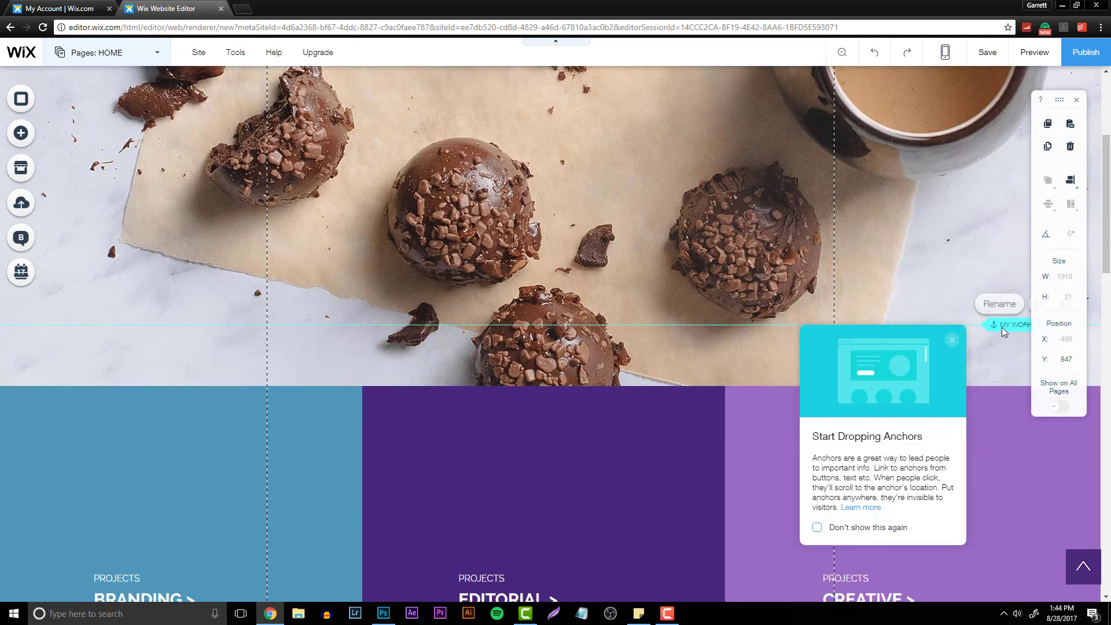
{"action": "left_click", "coordinate": [710, 307]}
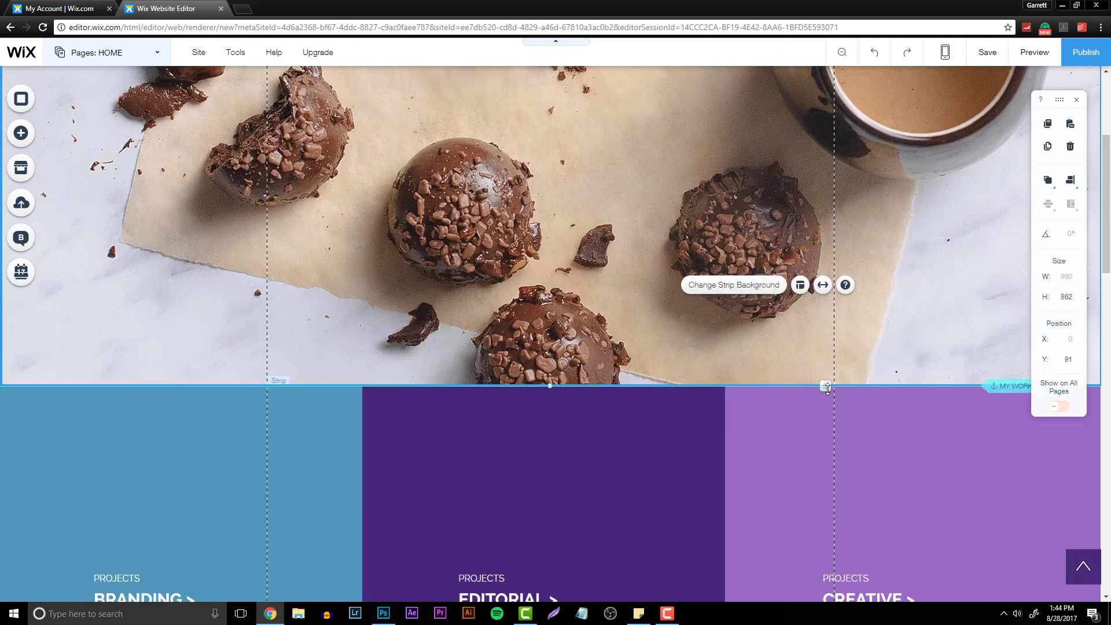
{"action": "left_click_drag", "start_coordinate": [825, 386], "coordinate": [825, 266]}
{"action": "scroll", "coordinate": [818, 364], "scroll_direction": "up", "scroll_amount": 4}
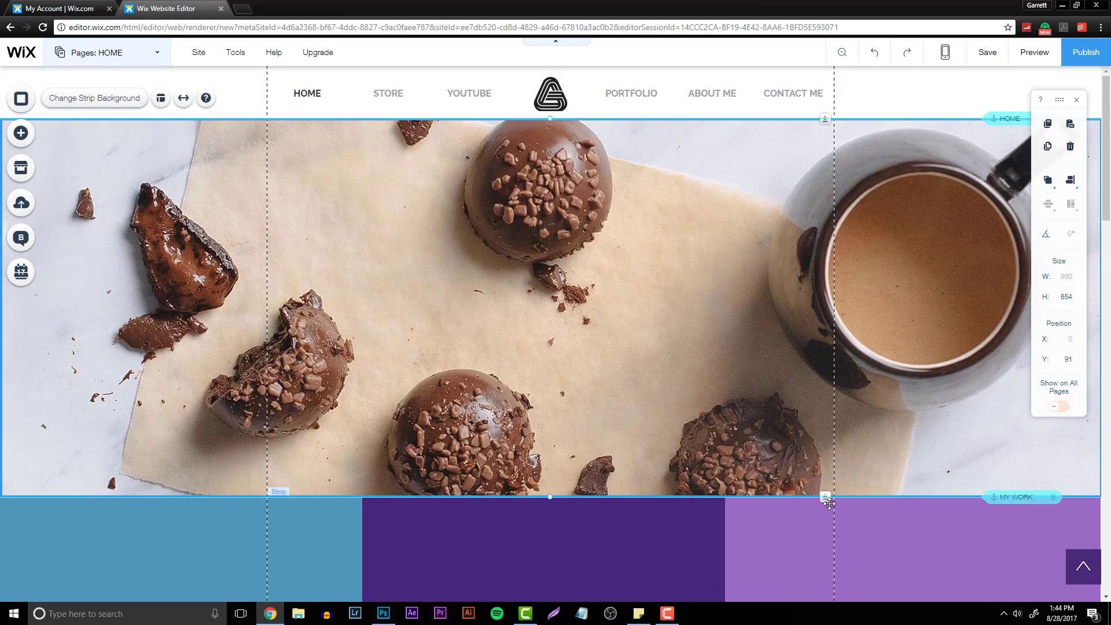
{"action": "left_click_drag", "start_coordinate": [829, 503], "coordinate": [829, 564]}
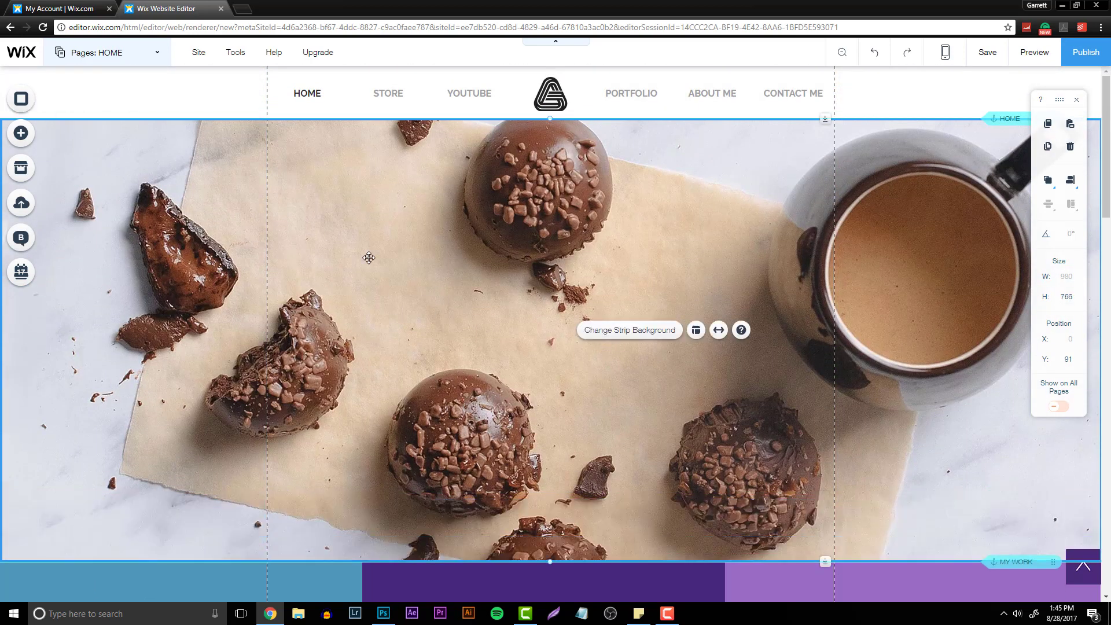
- Preview several preset backgrounds for the hero strip
{"action": "left_click", "coordinate": [639, 336]}
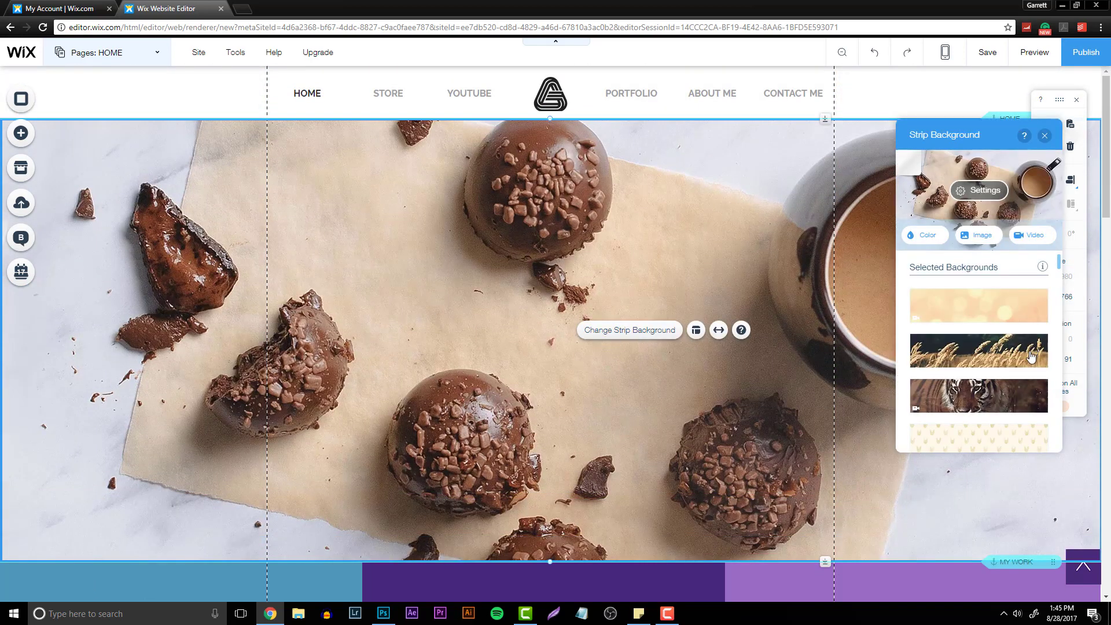
{"action": "scroll", "coordinate": [1018, 341], "scroll_direction": "down", "scroll_amount": 2}
{"action": "left_click", "coordinate": [988, 298]}
{"action": "scroll", "coordinate": [971, 324], "scroll_direction": "down", "scroll_amount": 2}
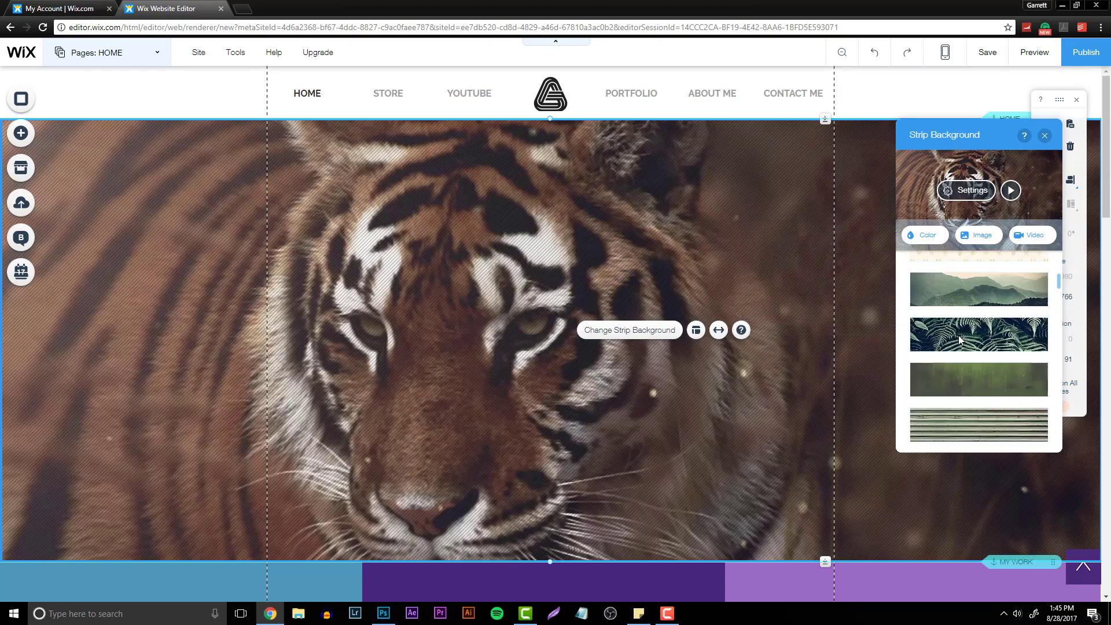
{"action": "scroll", "coordinate": [972, 324], "scroll_direction": "down", "scroll_amount": 3}
{"action": "left_click", "coordinate": [986, 327]}
{"action": "scroll", "coordinate": [984, 359], "scroll_direction": "down", "scroll_amount": 4}
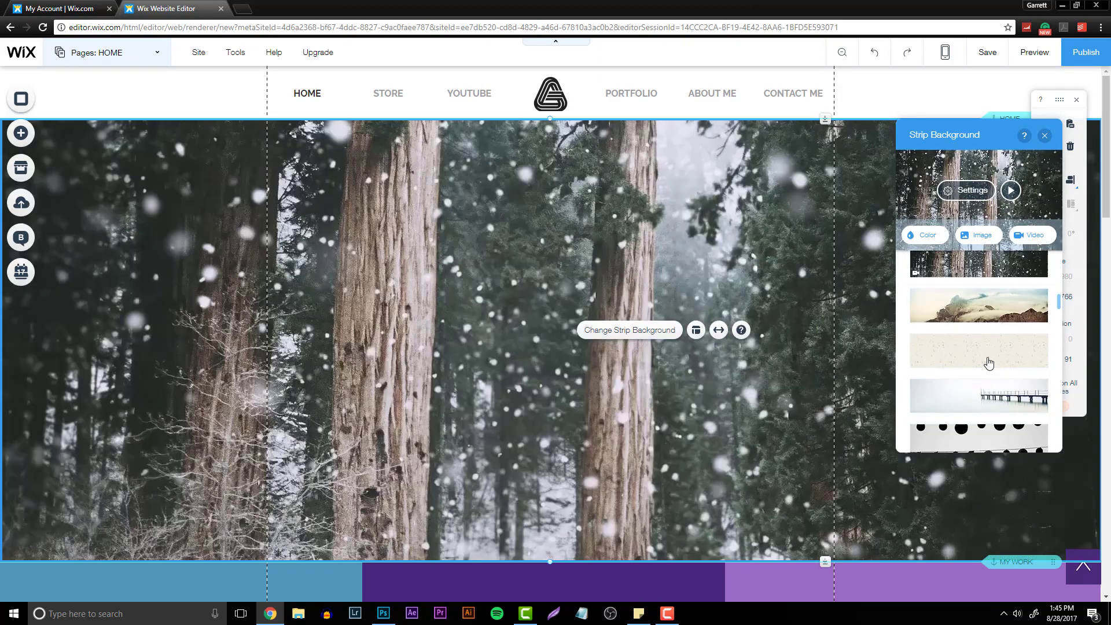
{"action": "left_click", "coordinate": [983, 379]}
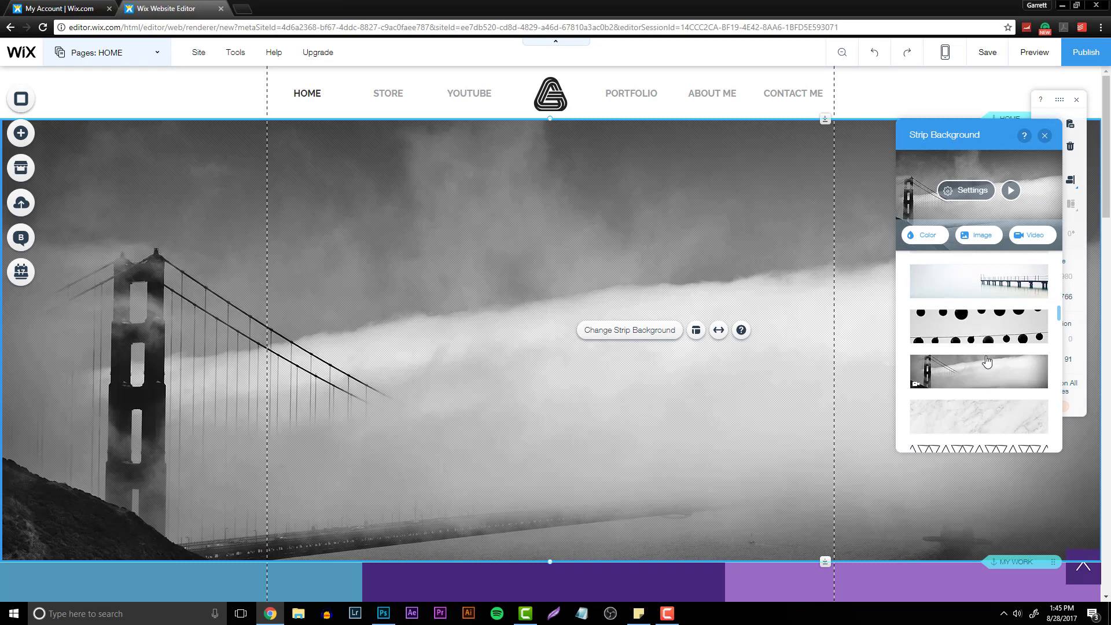
- Upload IMG_3806.JPG and set it as the hero strip's background image
{"action": "scroll", "coordinate": [983, 324], "scroll_direction": "up", "scroll_amount": 3}
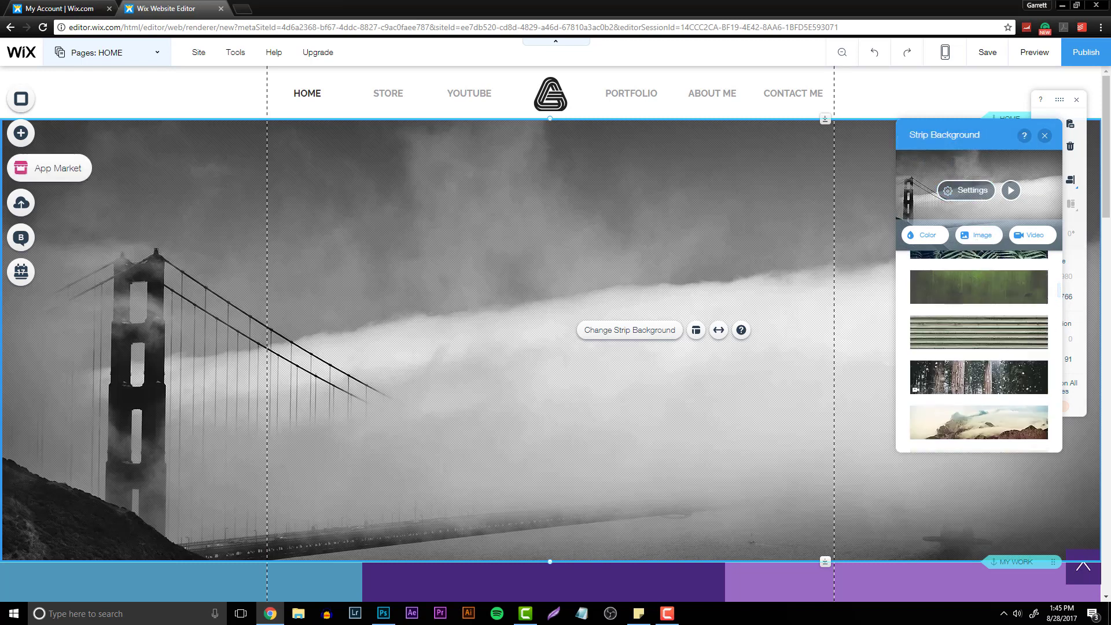
{"action": "left_click", "coordinate": [971, 243]}
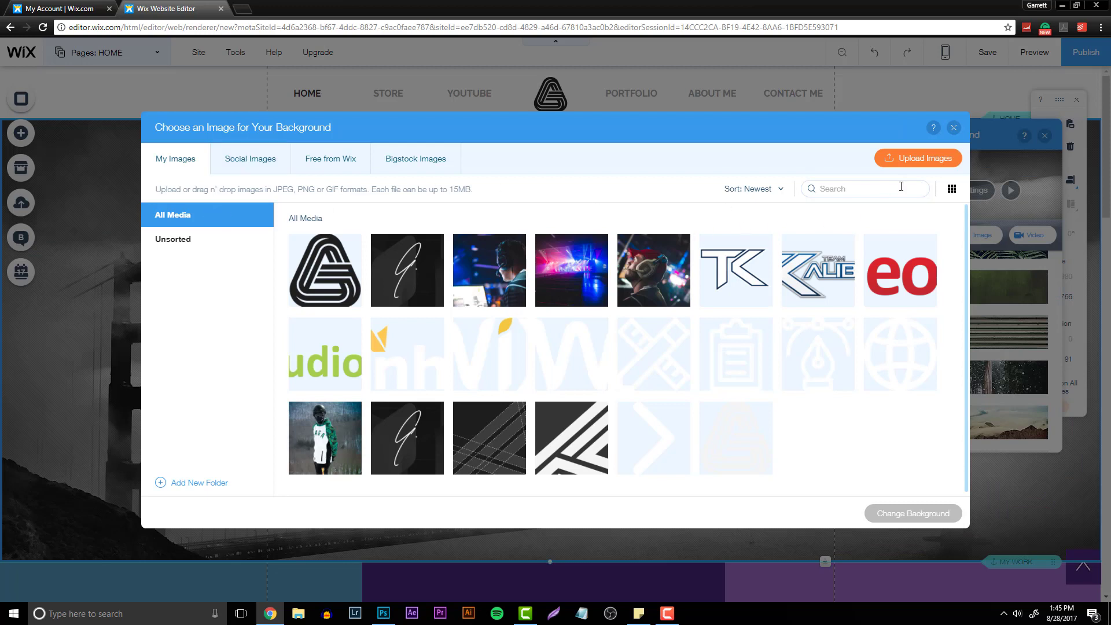
{"action": "left_click", "coordinate": [918, 158]}
{"action": "scroll", "coordinate": [347, 145], "scroll_direction": "down", "scroll_amount": 5}
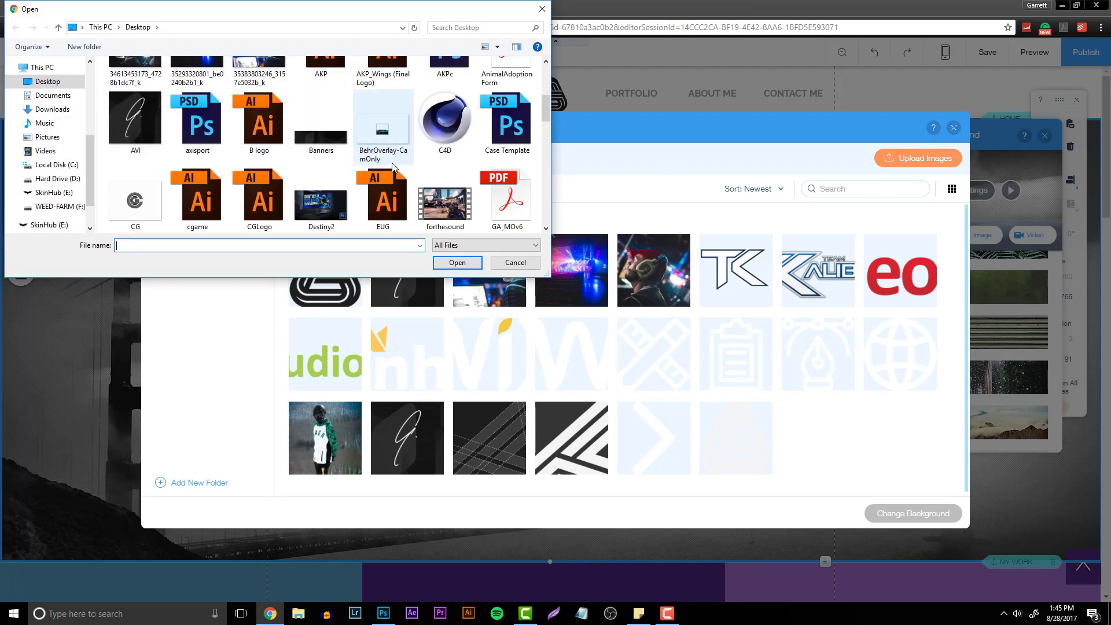
{"action": "scroll", "coordinate": [392, 167], "scroll_direction": "up", "scroll_amount": 5}
{"action": "left_click_drag", "start_coordinate": [546, 86], "coordinate": [547, 99]}
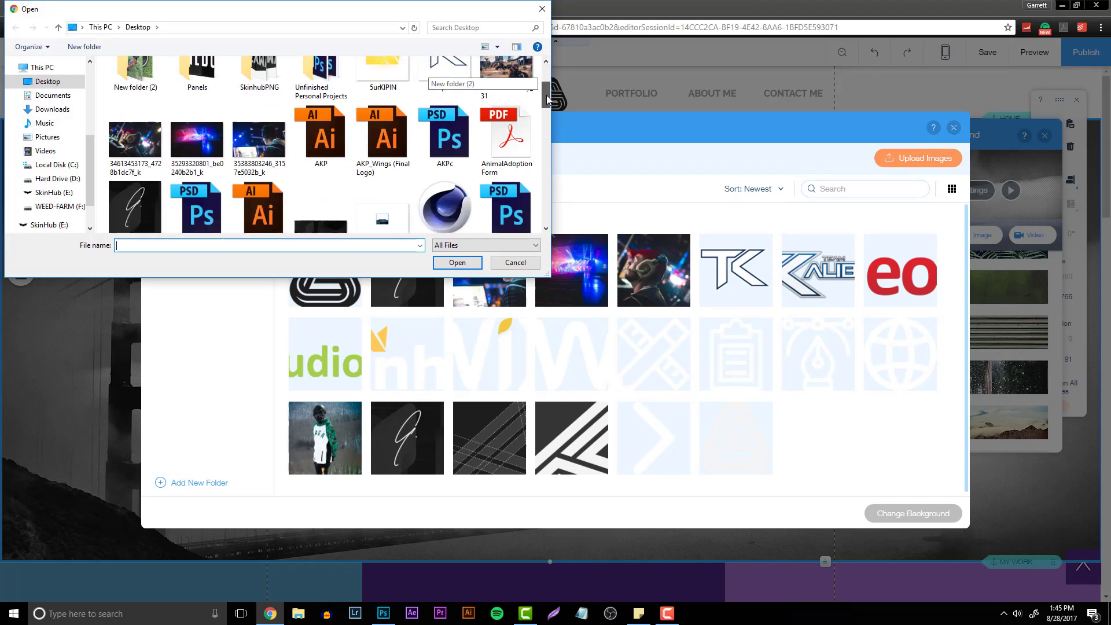
{"action": "scroll", "coordinate": [546, 94], "scroll_direction": "down", "scroll_amount": 3}
{"action": "double_click", "coordinate": [259, 81]}
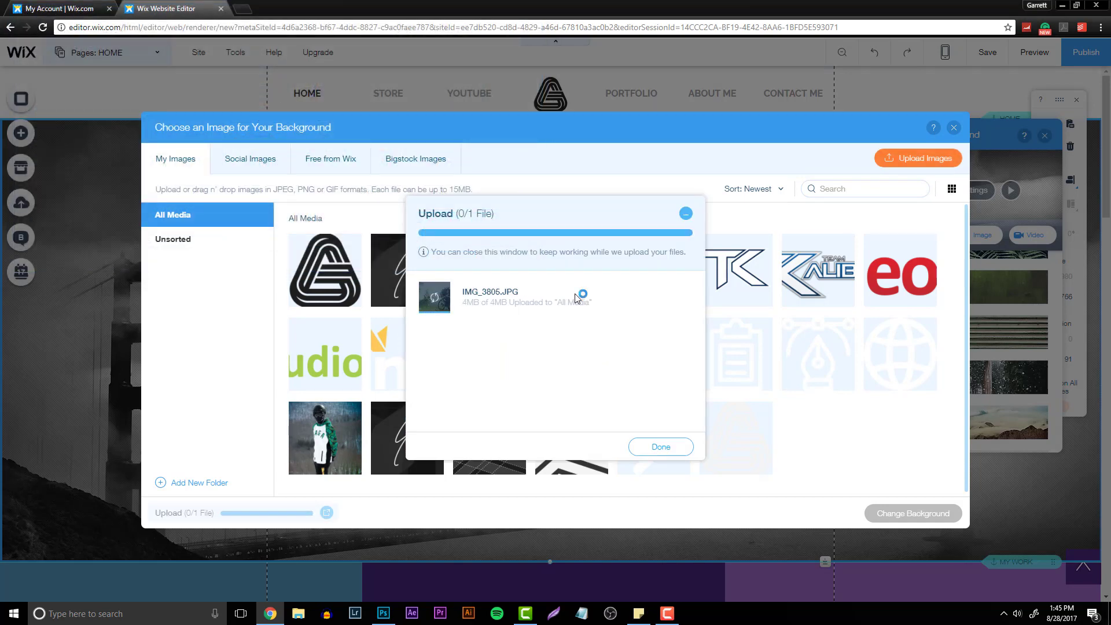
{"action": "left_click", "coordinate": [661, 447]}
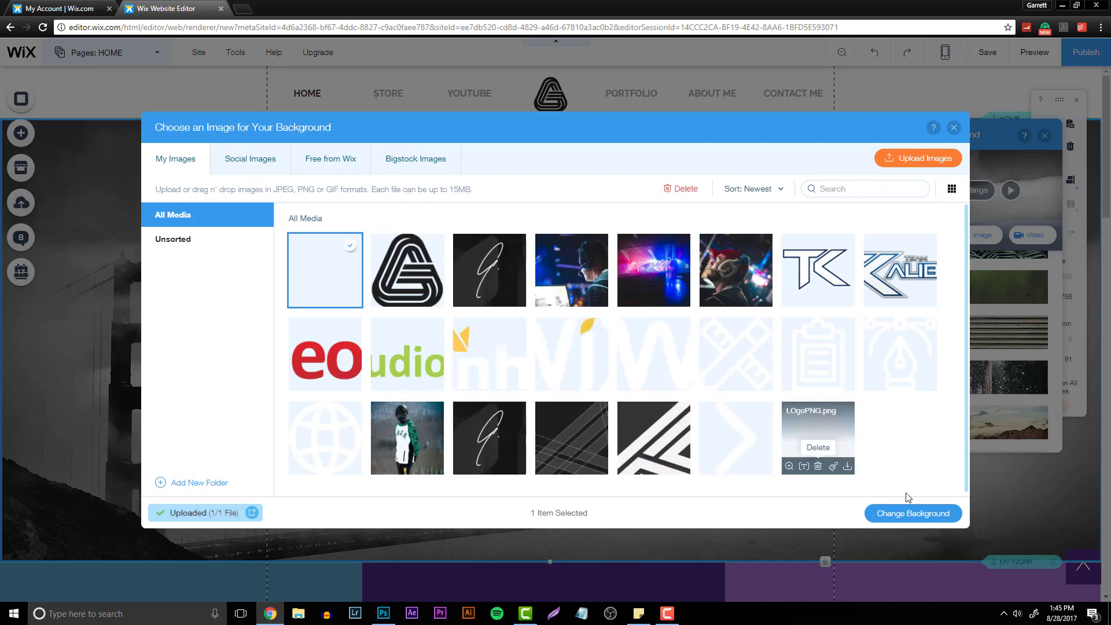
{"action": "left_click", "coordinate": [902, 512]}
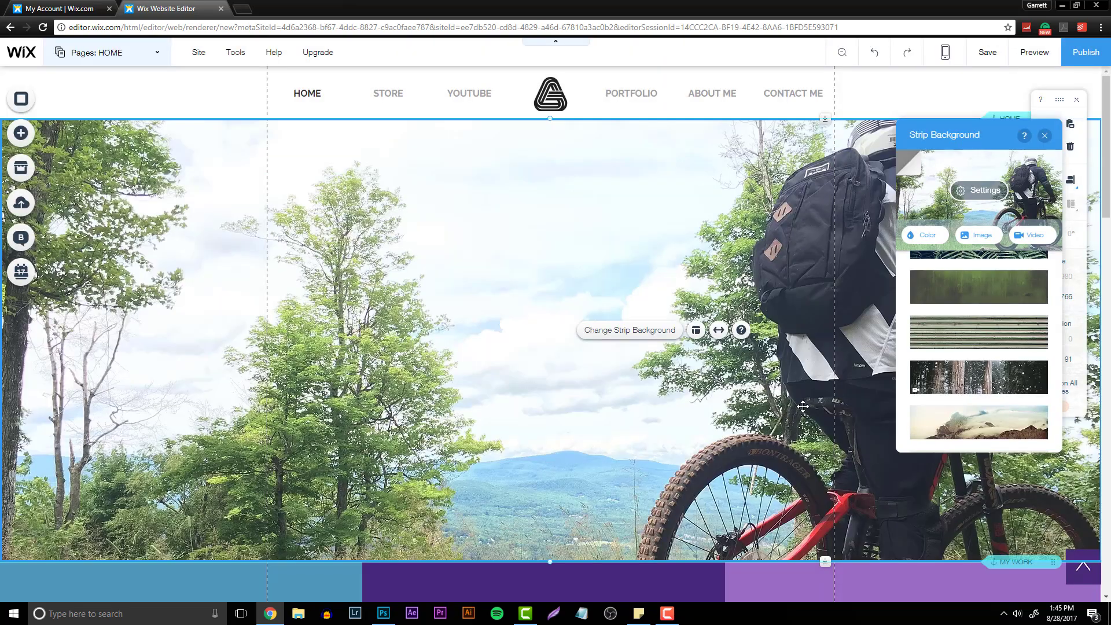
- Replace the hero strip's background with the dark dashed diagonal-lines image from the uploads
{"action": "left_click", "coordinate": [904, 99]}
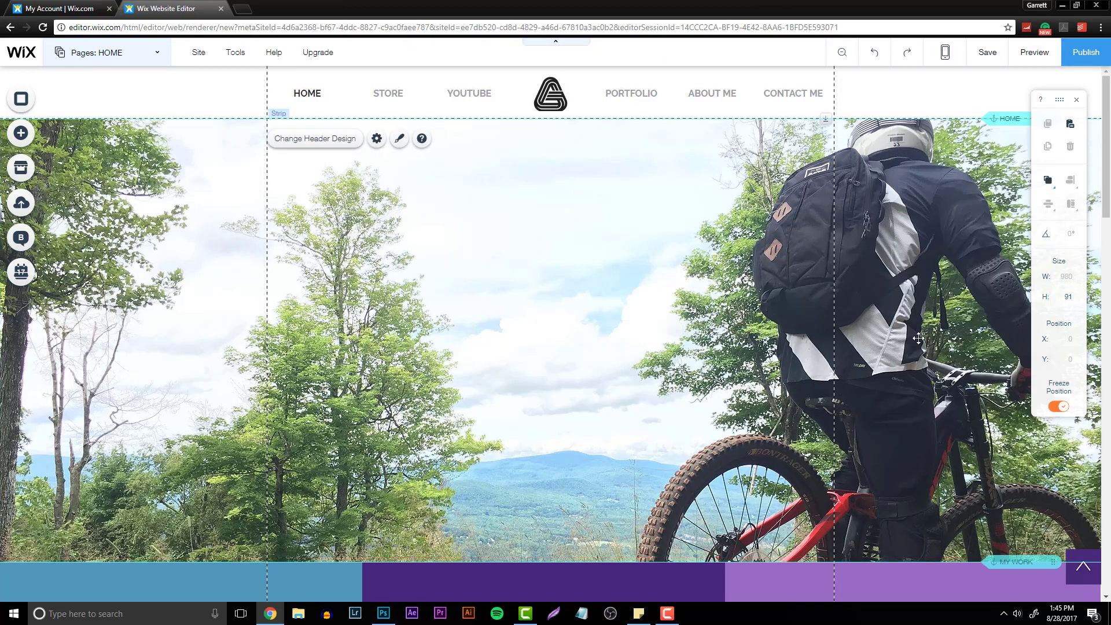
{"action": "scroll", "coordinate": [914, 337], "scroll_direction": "down", "scroll_amount": 3}
{"action": "scroll", "coordinate": [914, 337], "scroll_direction": "up", "scroll_amount": 3}
{"action": "left_click", "coordinate": [835, 223]}
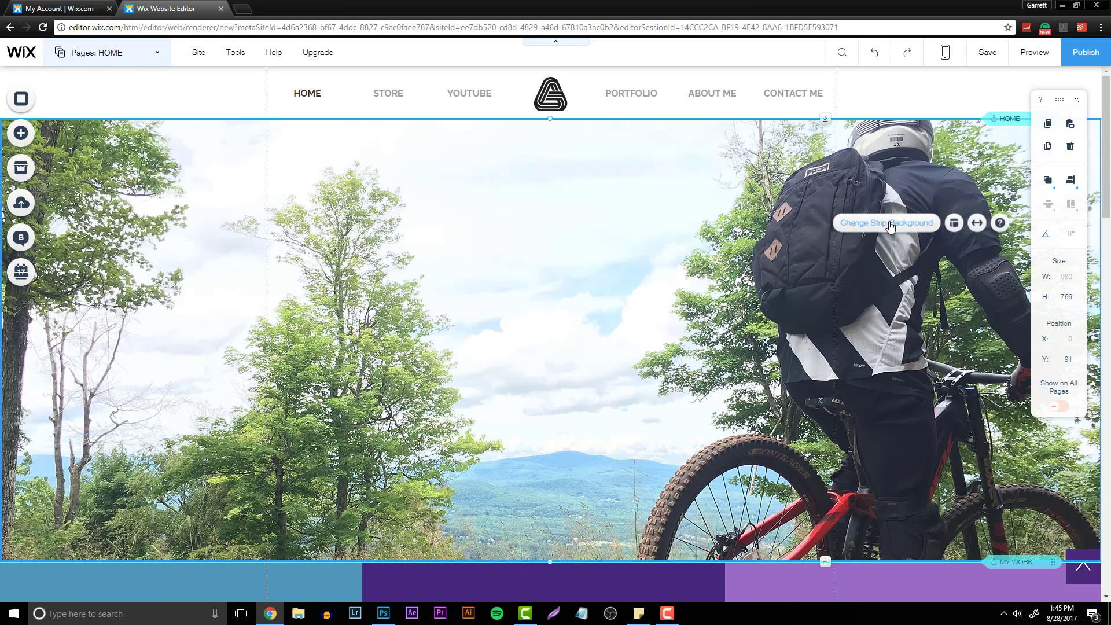
{"action": "left_click", "coordinate": [835, 223]}
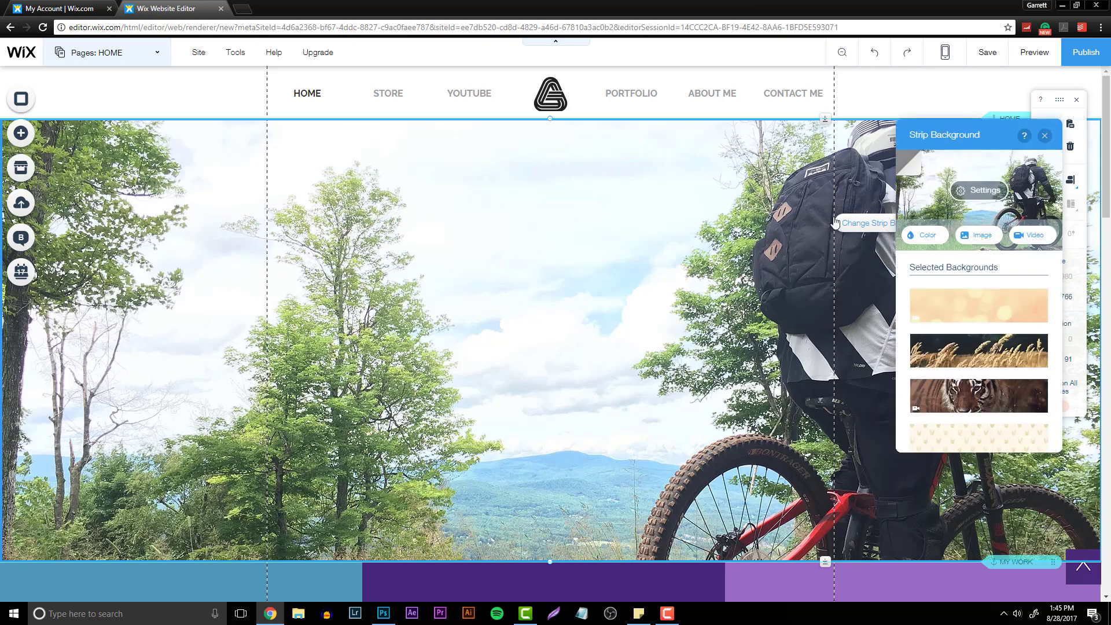
{"action": "left_click", "coordinate": [962, 236]}
{"action": "left_click", "coordinate": [573, 438]}
{"action": "left_click", "coordinate": [911, 513]}
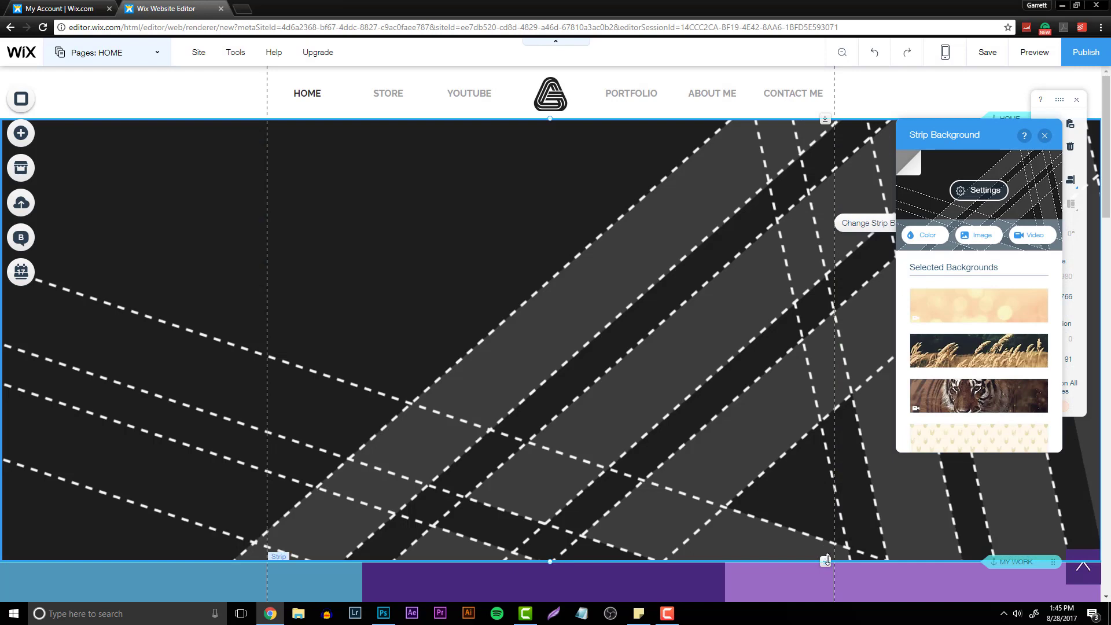
{"action": "left_click", "coordinate": [885, 267]}
- Examine the project columns strip's column management and layout proportion options
{"action": "scroll", "coordinate": [886, 266], "scroll_direction": "down", "scroll_amount": 8}
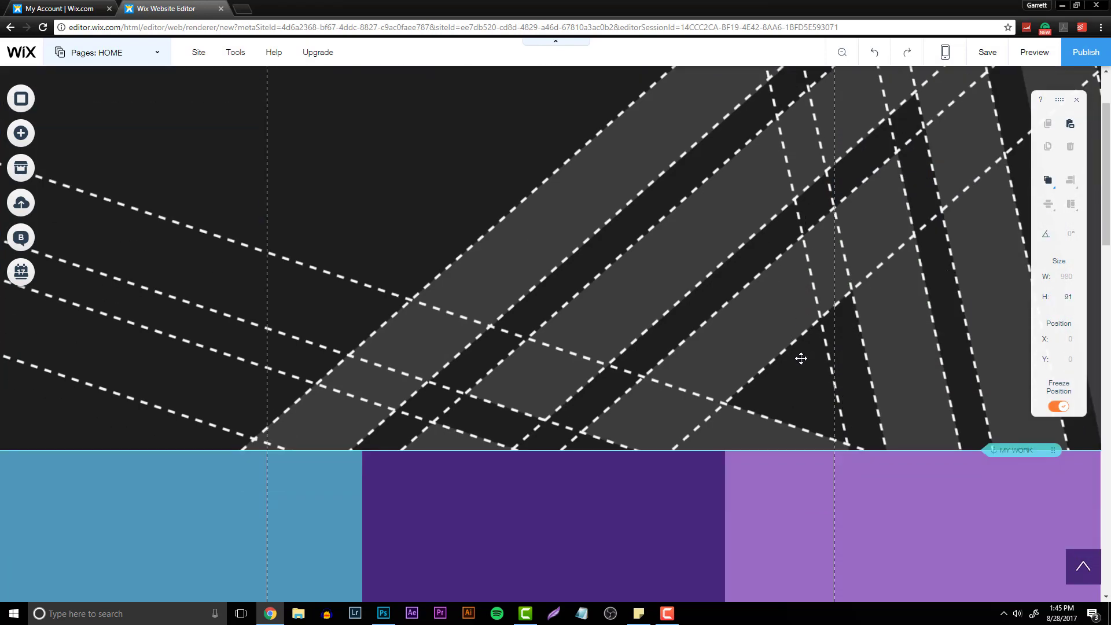
{"action": "scroll", "coordinate": [298, 285], "scroll_direction": "up", "scroll_amount": 1}
{"action": "left_click", "coordinate": [186, 180]}
{"action": "scroll", "coordinate": [186, 180], "scroll_direction": "up", "scroll_amount": 3}
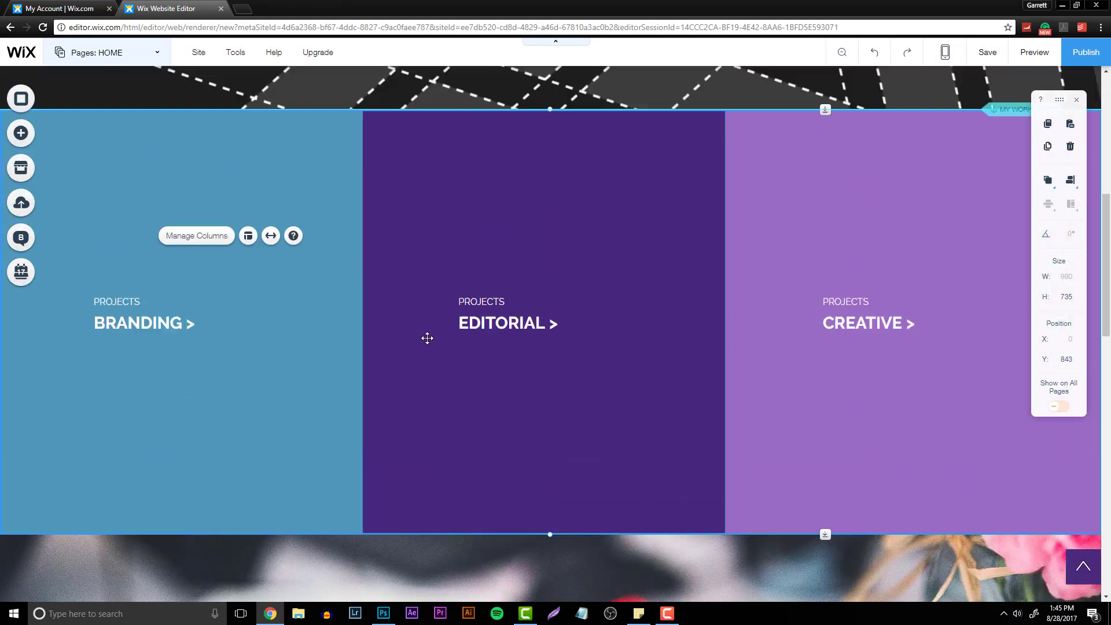
{"action": "scroll", "coordinate": [316, 330], "scroll_direction": "down", "scroll_amount": 1}
{"action": "left_click", "coordinate": [202, 278]}
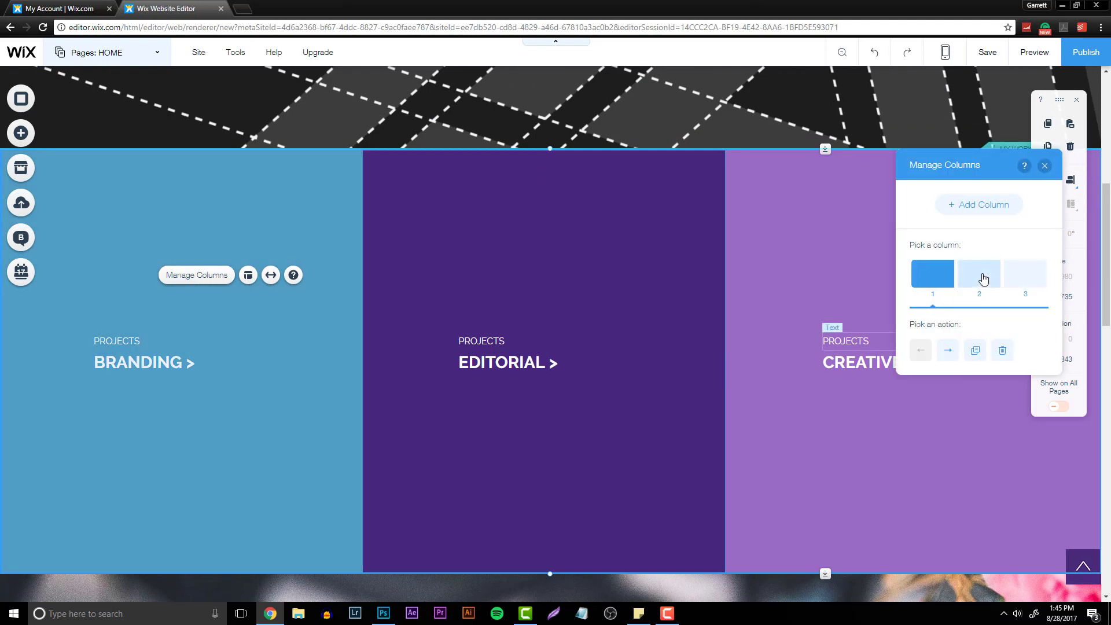
{"action": "right_click", "coordinate": [655, 252]}
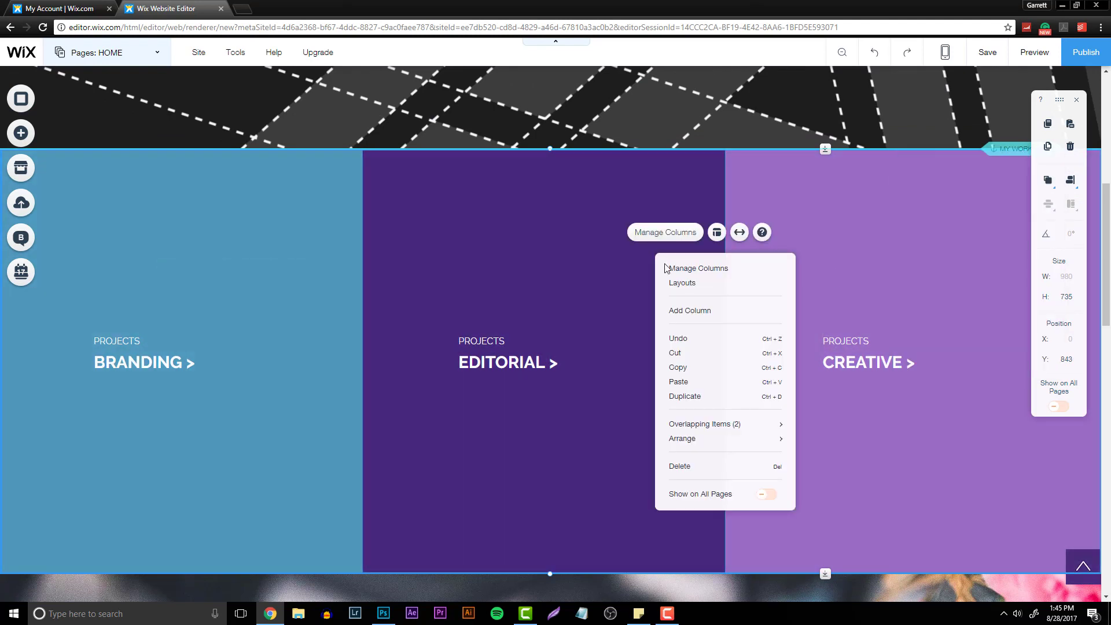
{"action": "left_click", "coordinate": [698, 282]}
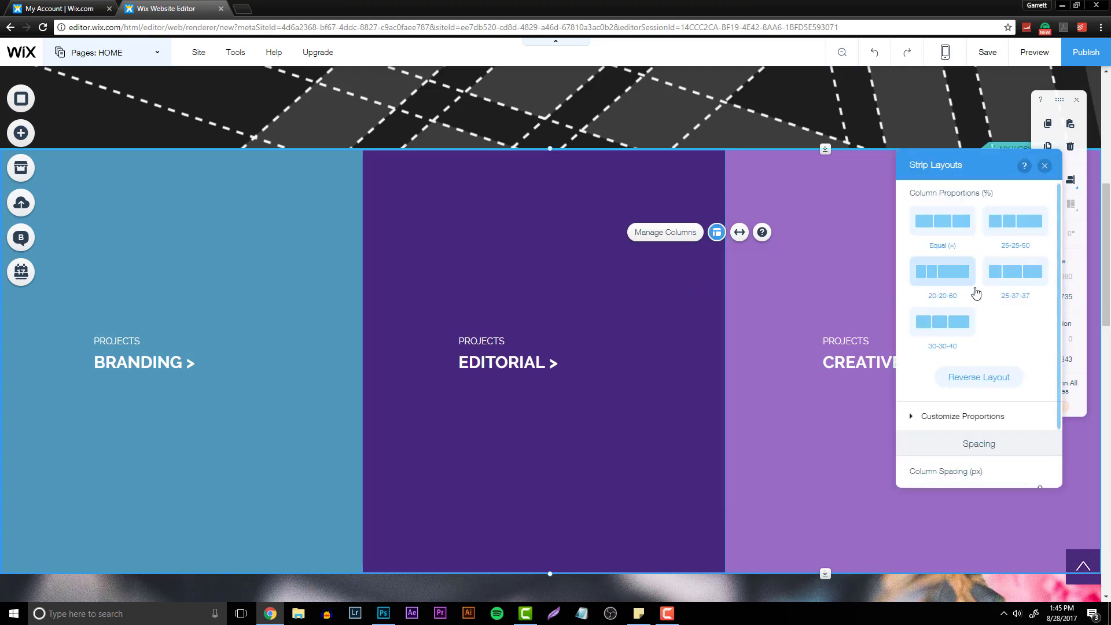
{"action": "scroll", "coordinate": [983, 324], "scroll_direction": "down", "scroll_amount": 1}
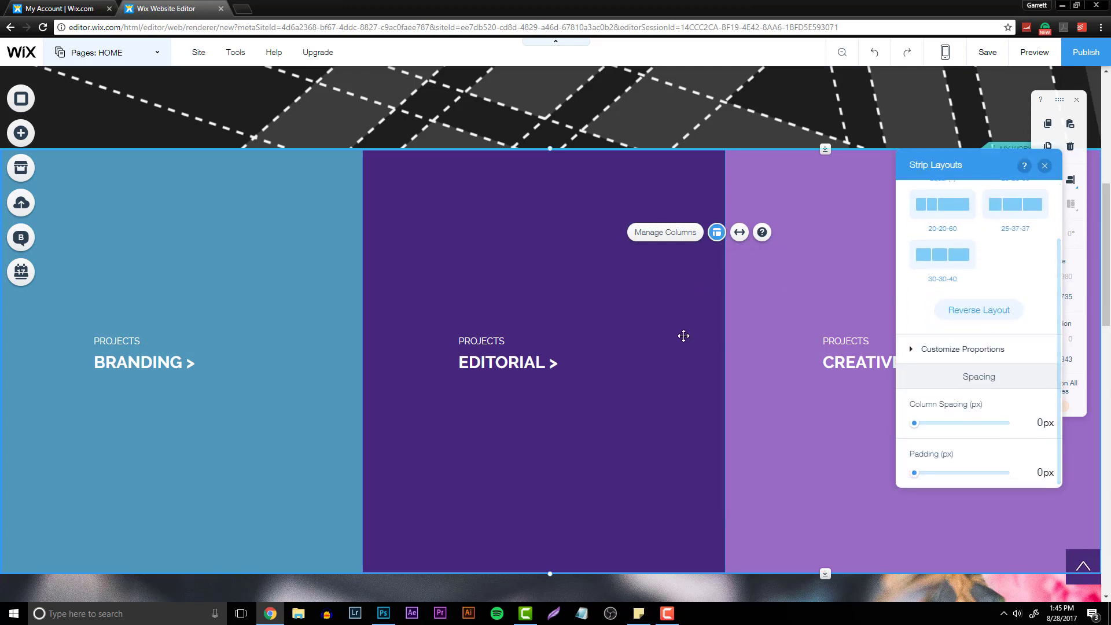
{"action": "left_click", "coordinate": [687, 271]}
- Change the middle column's EDITORIAL button text to SKINHUB>, keeping its page link
{"action": "left_click", "coordinate": [492, 341]}
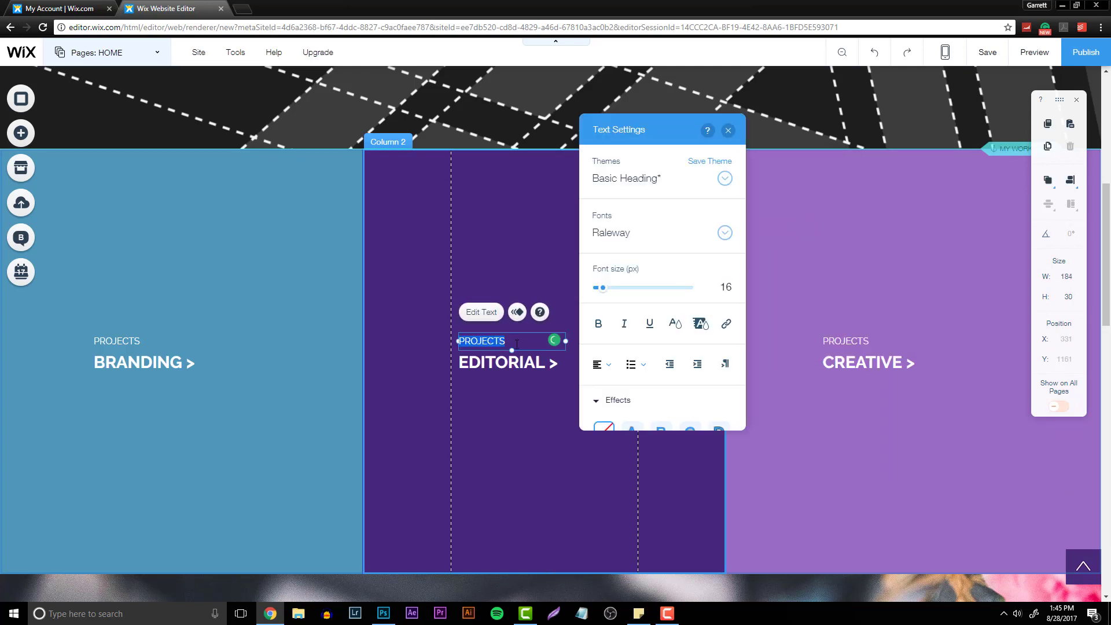
{"action": "double_click", "coordinate": [546, 362]}
{"action": "left_click", "coordinate": [546, 363]}
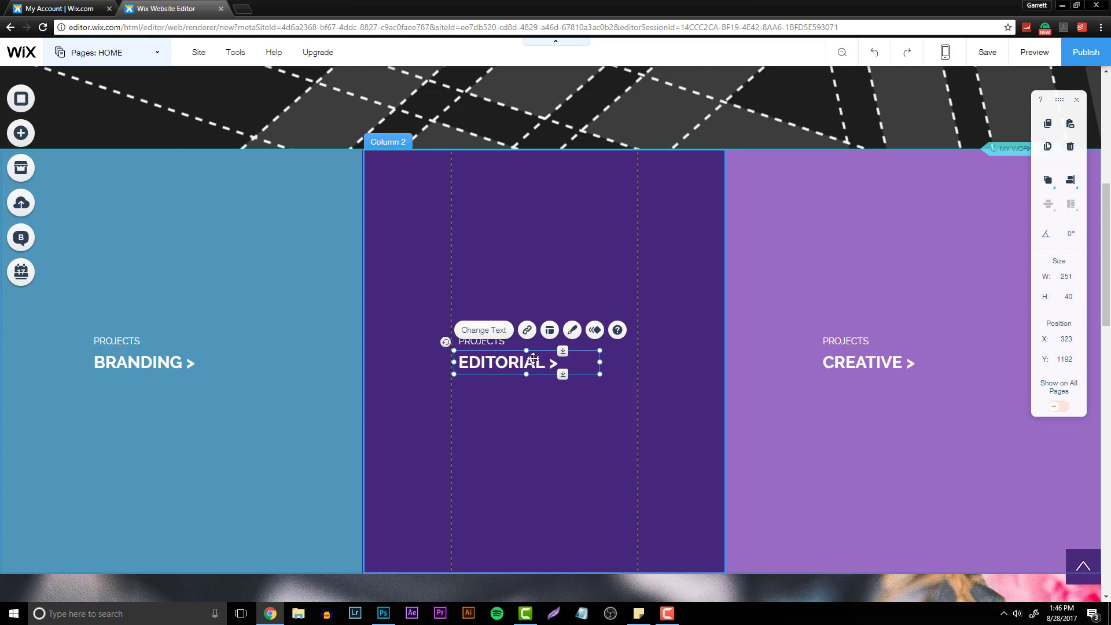
{"action": "right_click", "coordinate": [525, 360]}
{"action": "double_click", "coordinate": [501, 364]}
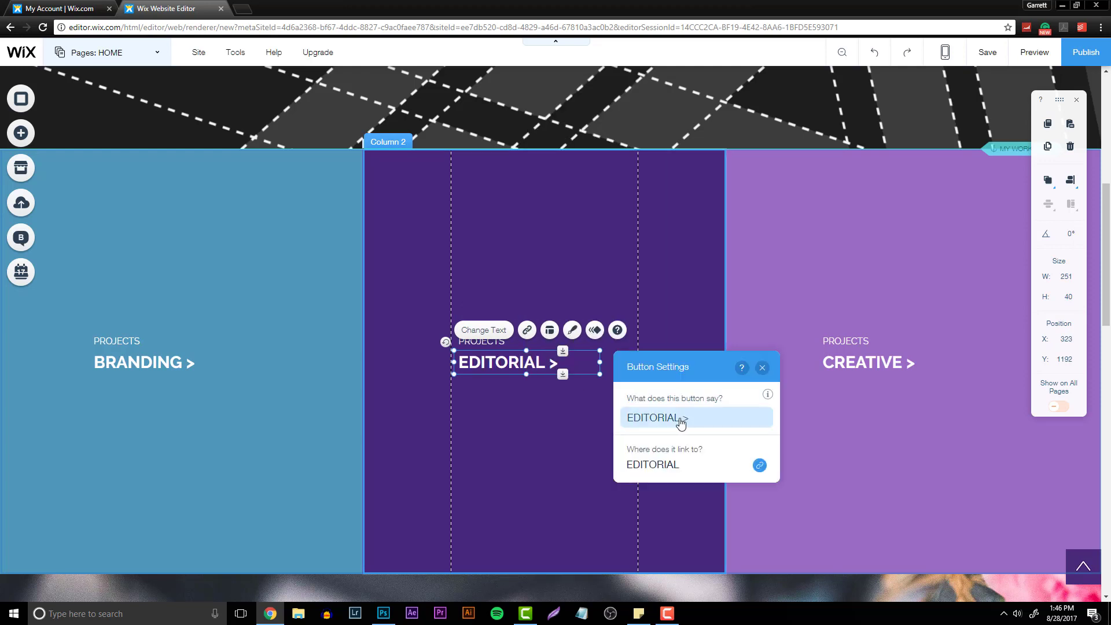
{"action": "left_click", "coordinate": [706, 418]}
{"action": "type", "text": "SKINHUB>"}
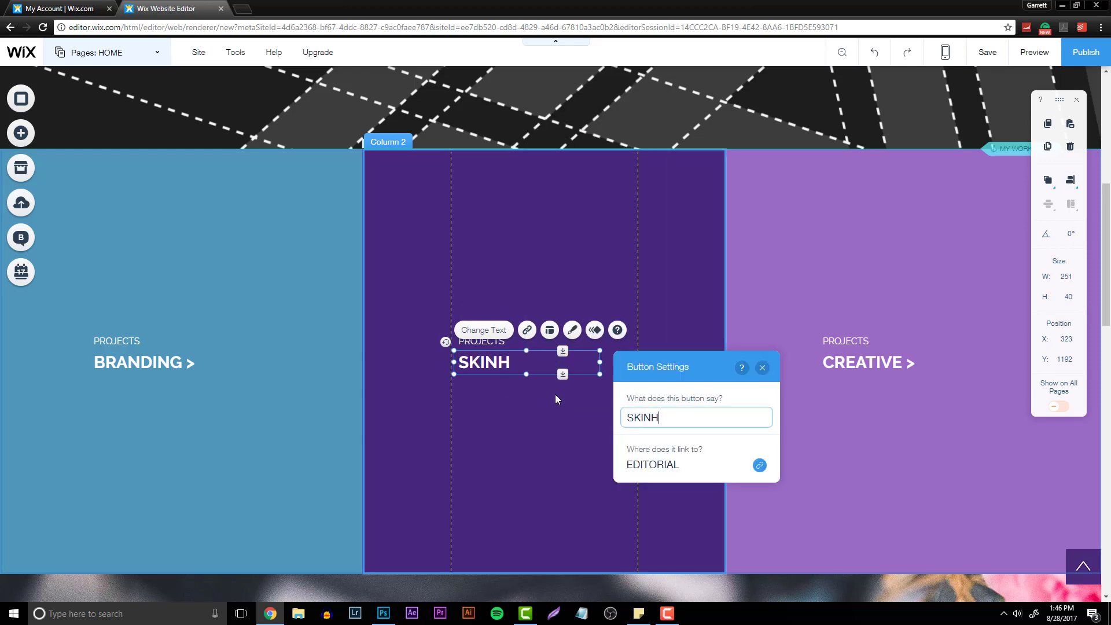
{"action": "left_click", "coordinate": [759, 466]}
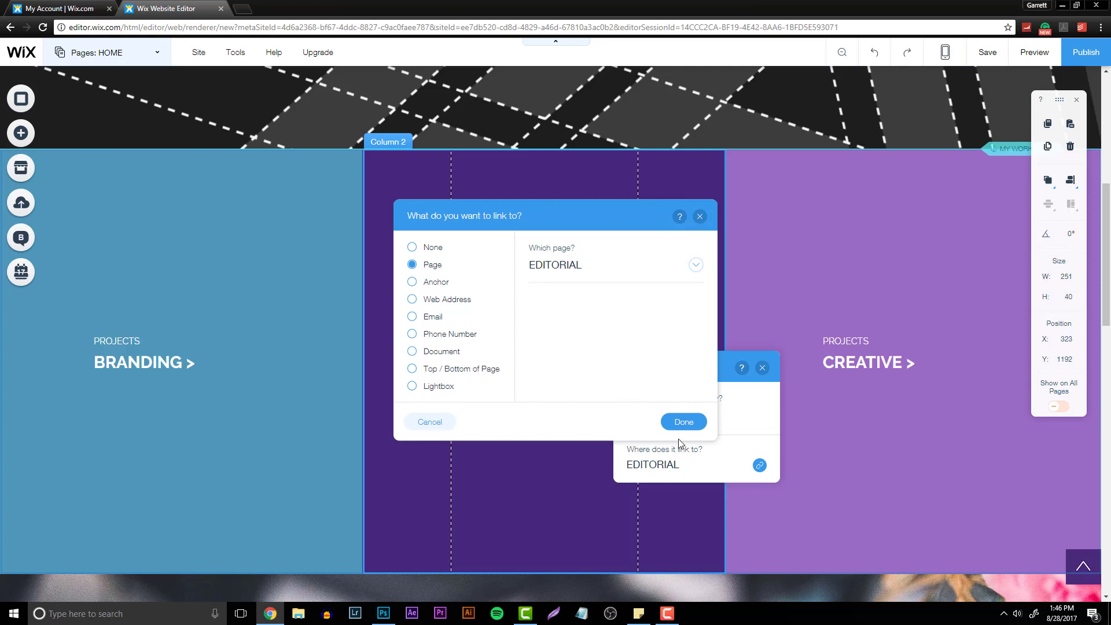
{"action": "left_click", "coordinate": [683, 422]}
- Change the third column's CREATIVE button text to TEAMKALIBER>
{"action": "left_click", "coordinate": [845, 362]}
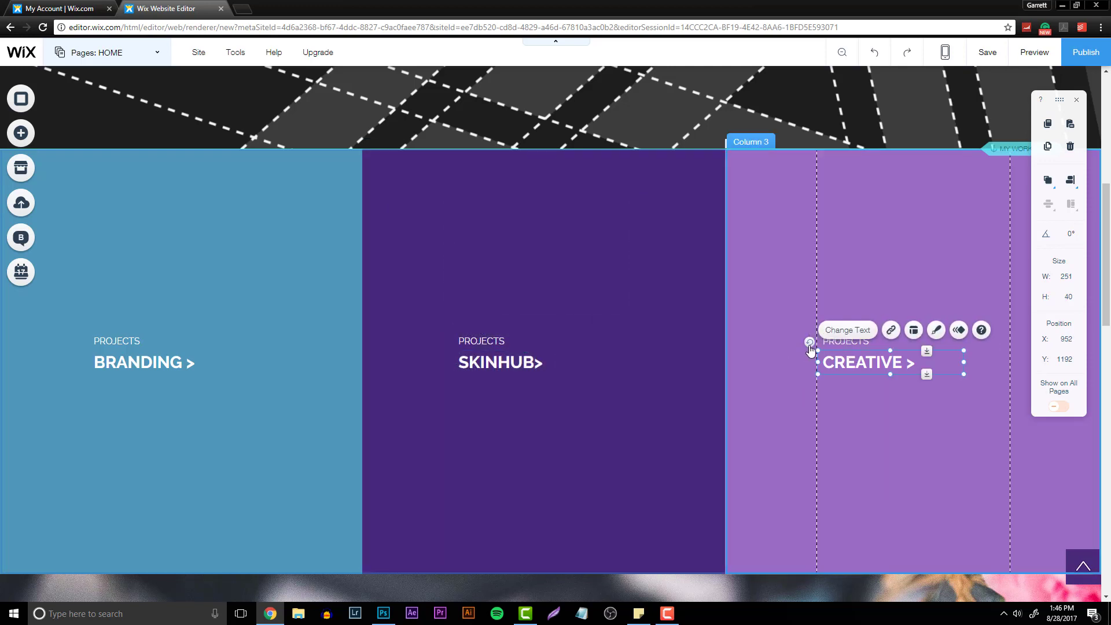
{"action": "double_click", "coordinate": [852, 362]}
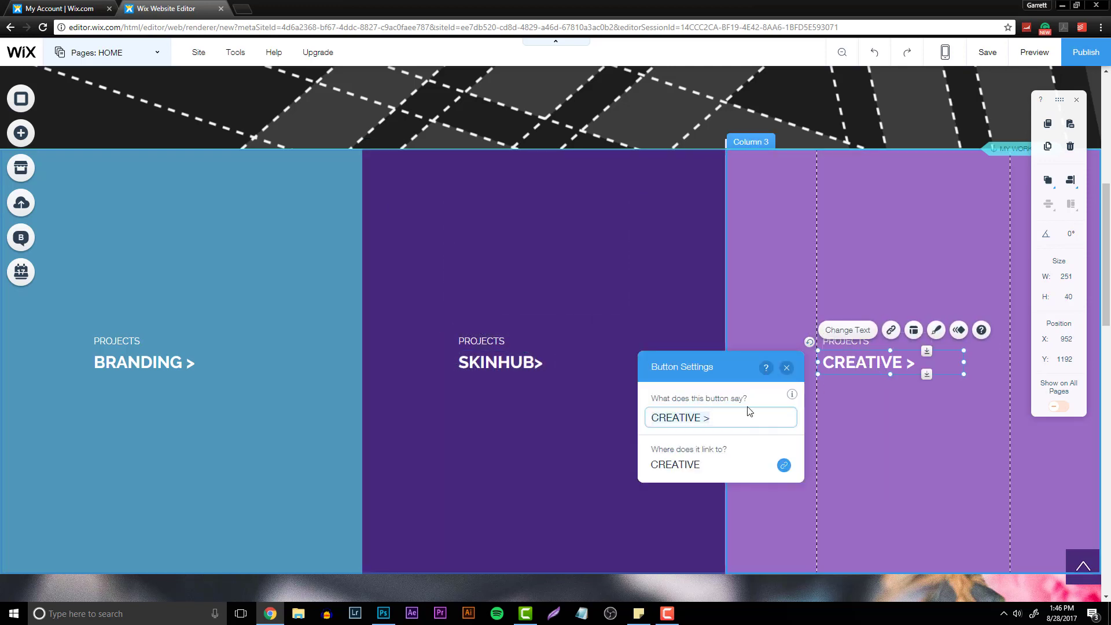
{"action": "key", "text": "BackSpace"}
{"action": "type", "text": "TEAMKALIBER"}
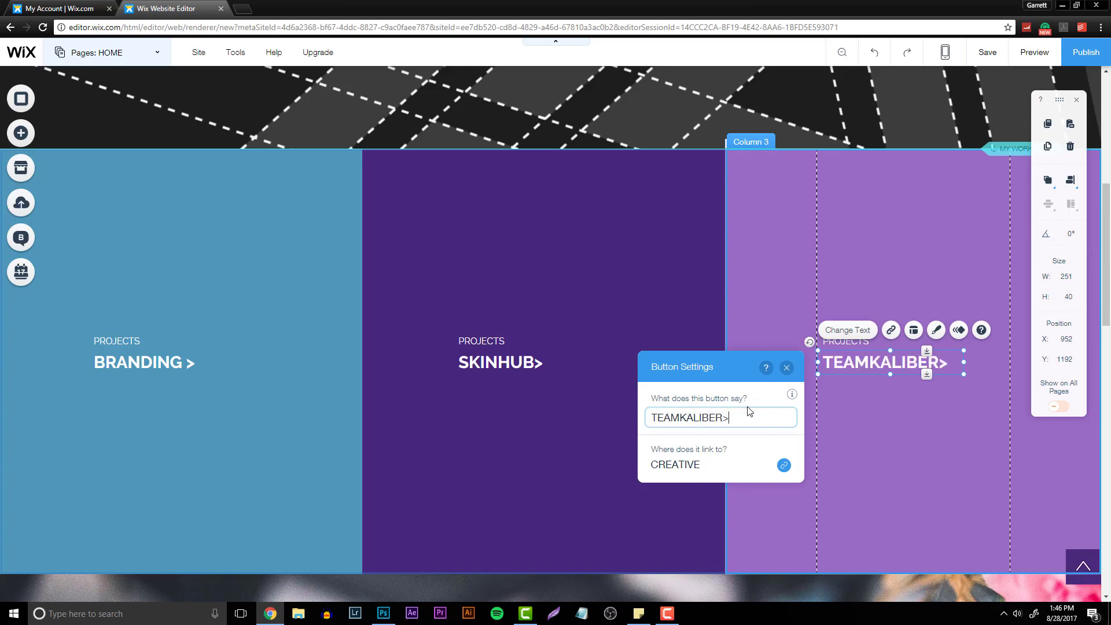
{"action": "key", "text": "Return"}
{"action": "left_click", "coordinate": [786, 368]}
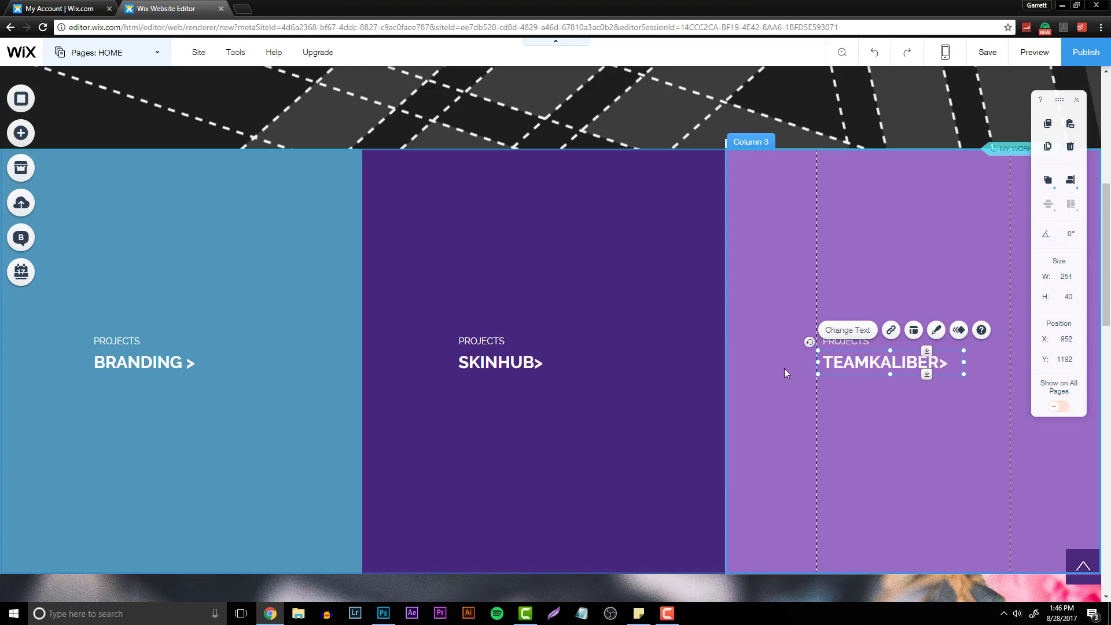
- Open the color choices for the first column's background
{"action": "left_click", "coordinate": [145, 363]}
{"action": "left_click", "coordinate": [242, 440]}
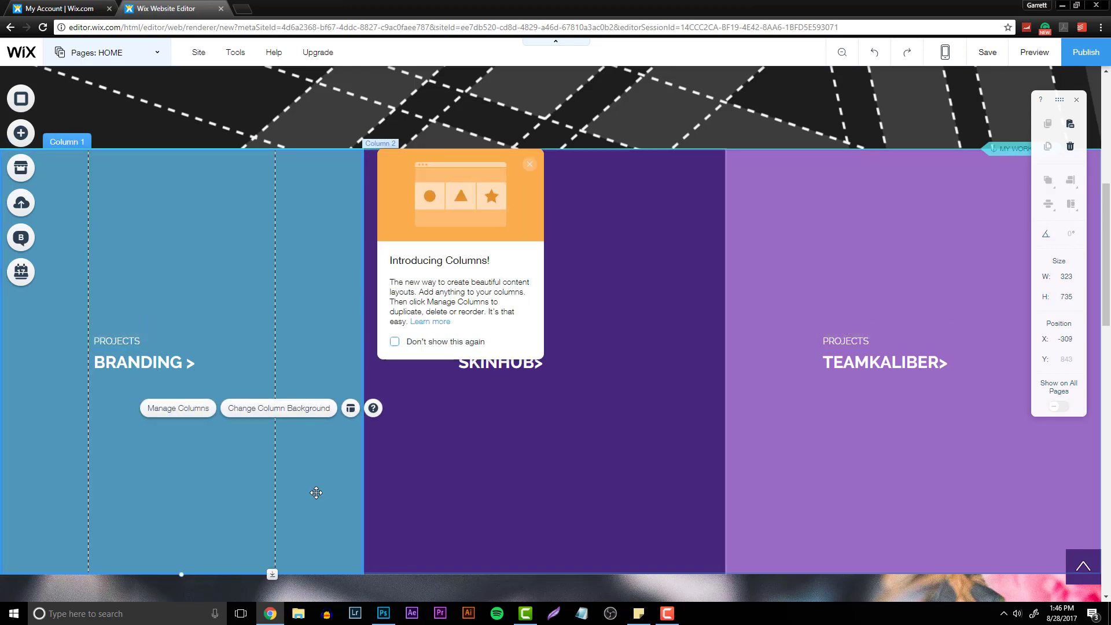
{"action": "left_click", "coordinate": [421, 471]}
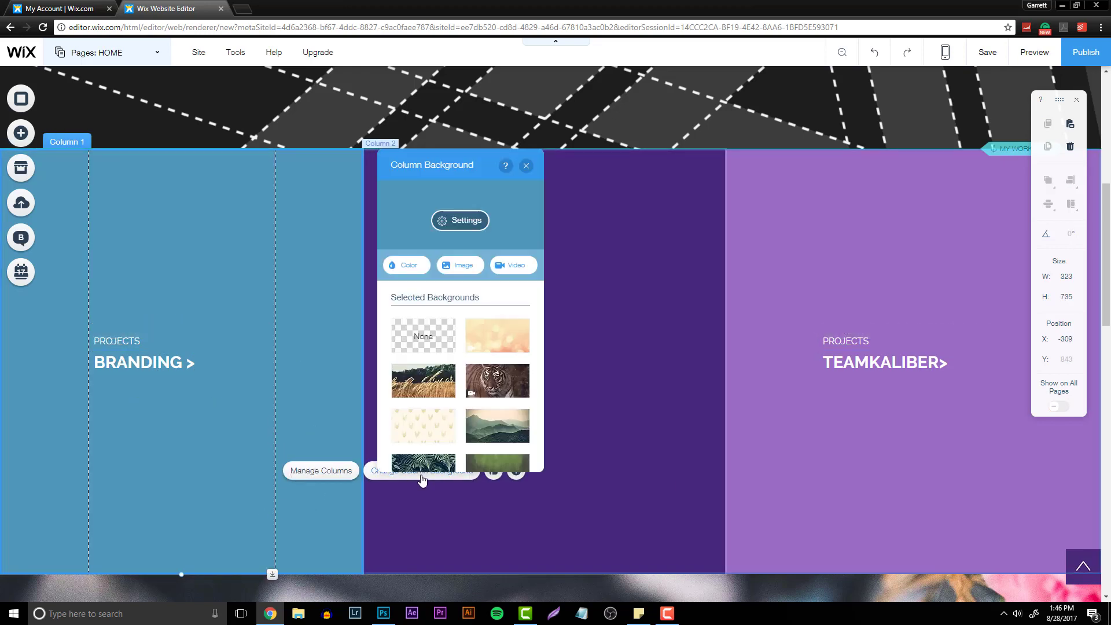
{"action": "left_click", "coordinate": [405, 265]}
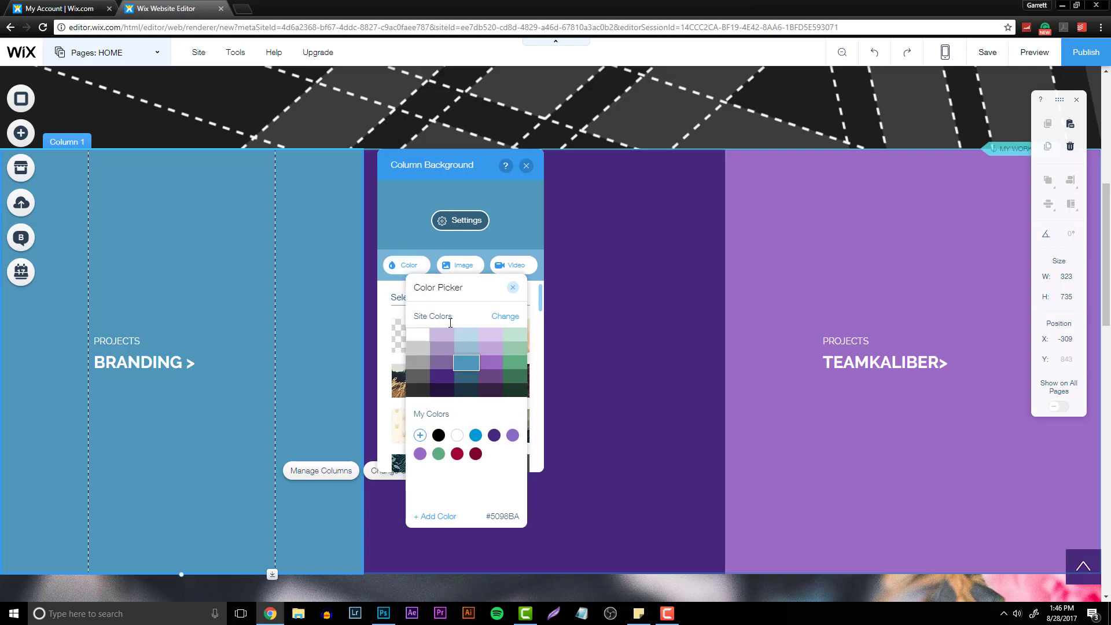
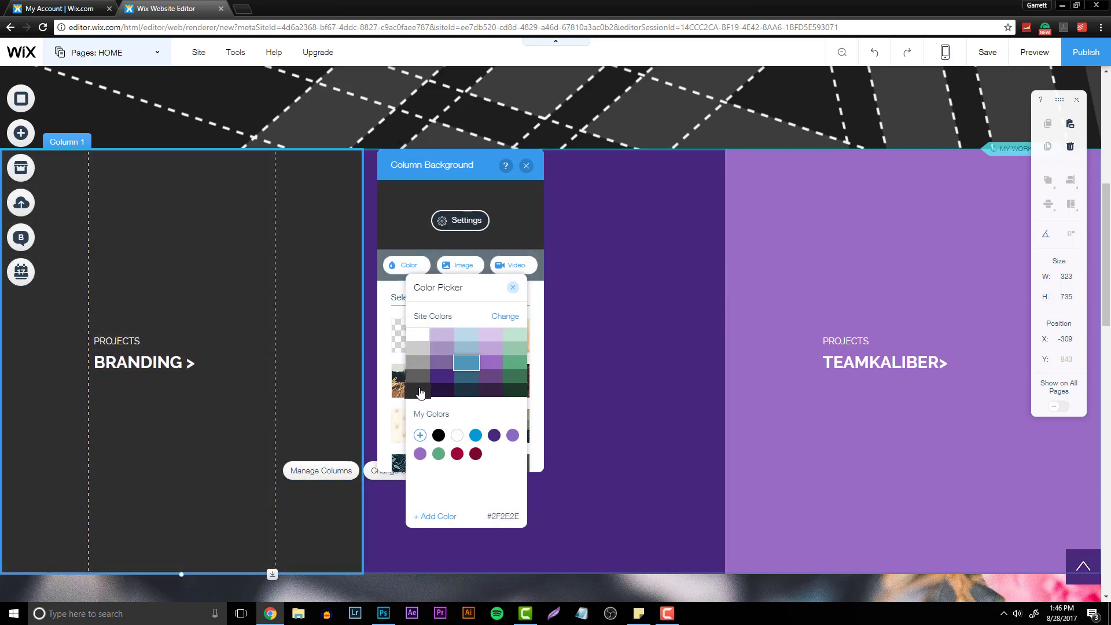
- Set the first column's background to the dark gray site color and close the background panel
{"action": "left_click", "coordinate": [420, 394]}
{"action": "left_click", "coordinate": [642, 387]}
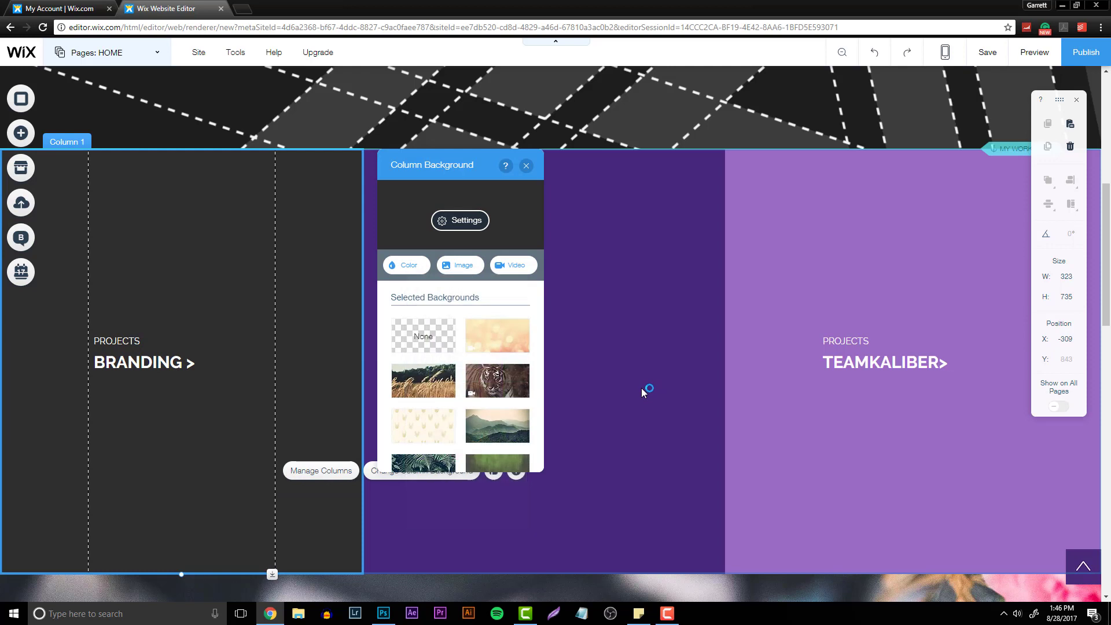
{"action": "left_click", "coordinate": [526, 165]}
- Give the middle column a custom gray background color, A1A1A1, added to the color choices
{"action": "left_click", "coordinate": [590, 253]}
{"action": "right_click", "coordinate": [679, 346]}
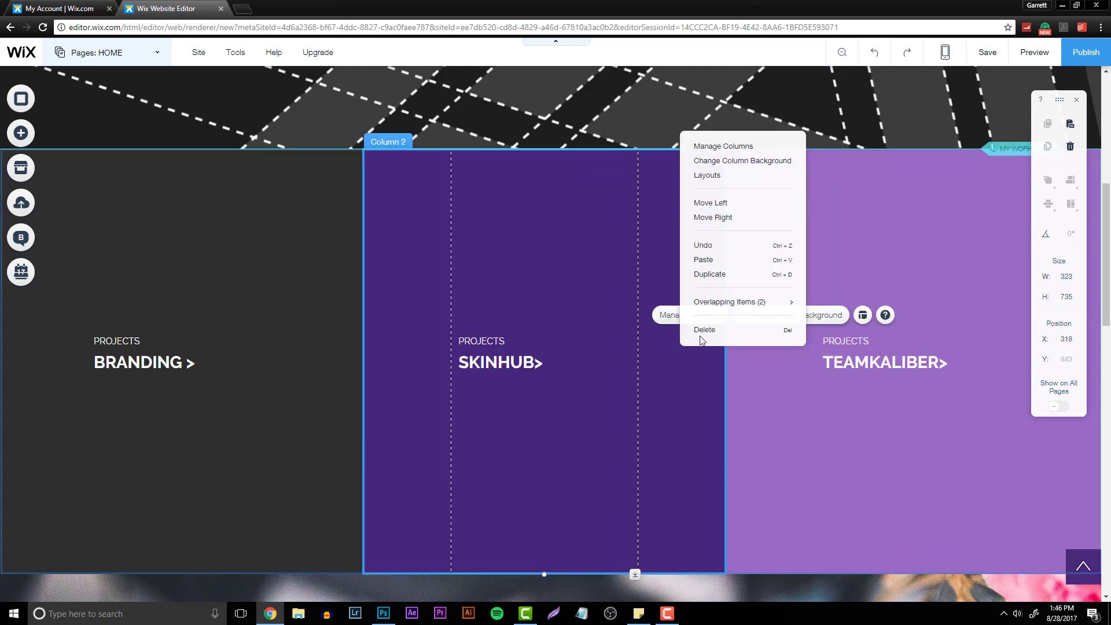
{"action": "left_click", "coordinate": [781, 334]}
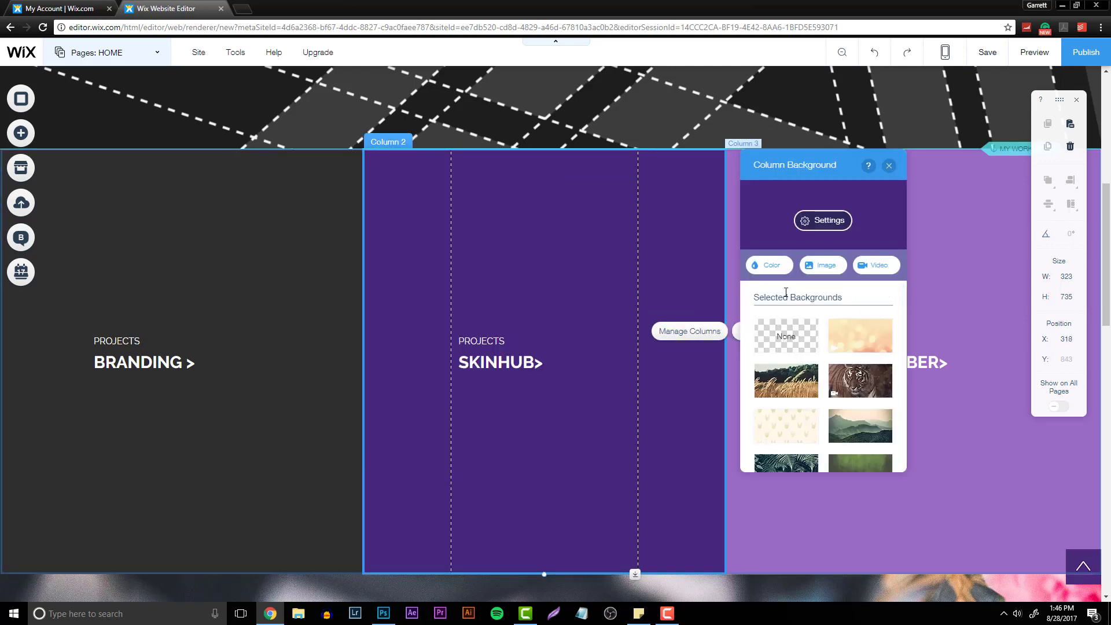
{"action": "left_click", "coordinate": [767, 268]}
{"action": "left_click", "coordinate": [779, 427]}
{"action": "left_click", "coordinate": [809, 405]}
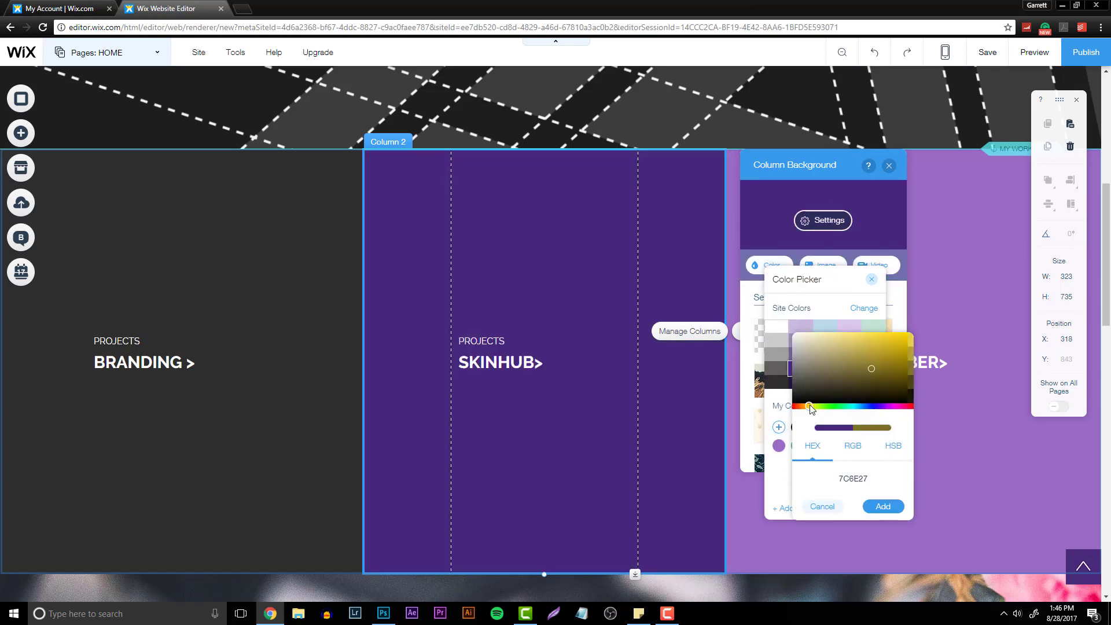
{"action": "left_click", "coordinate": [894, 353]}
{"action": "mouse_move", "coordinate": [887, 354]}
{"action": "left_mouse_down"}
{"action": "mouse_move", "coordinate": [876, 349]}
{"action": "mouse_move", "coordinate": [890, 335]}
{"action": "left_mouse_up"}
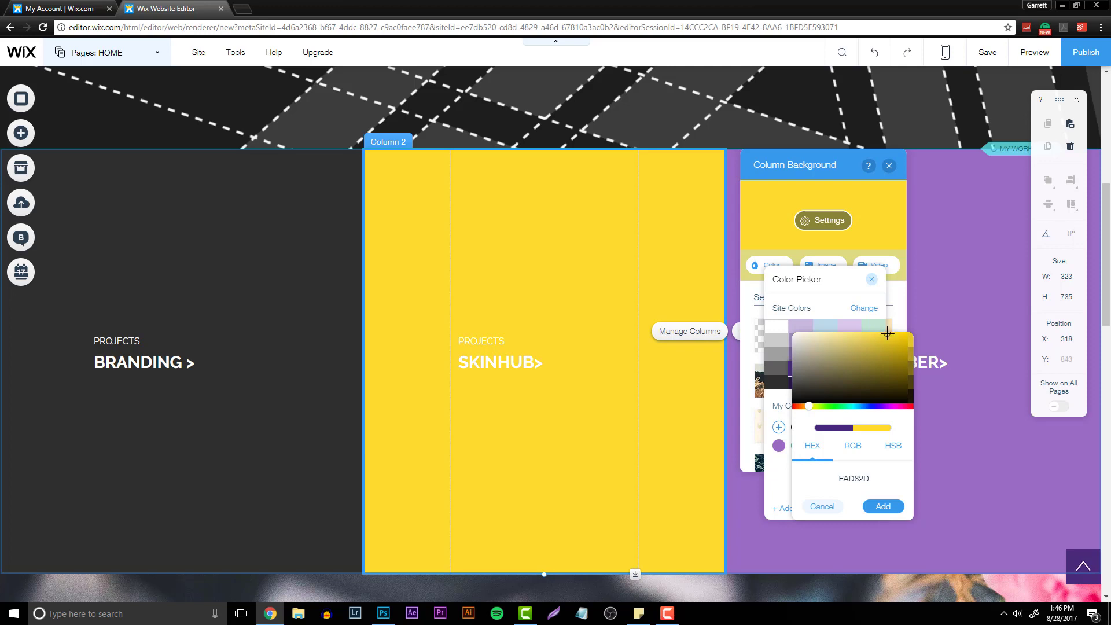
{"action": "mouse_move", "coordinate": [801, 376]}
{"action": "left_mouse_down"}
{"action": "mouse_move", "coordinate": [755, 367]}
{"action": "mouse_move", "coordinate": [782, 359]}
{"action": "left_mouse_up"}
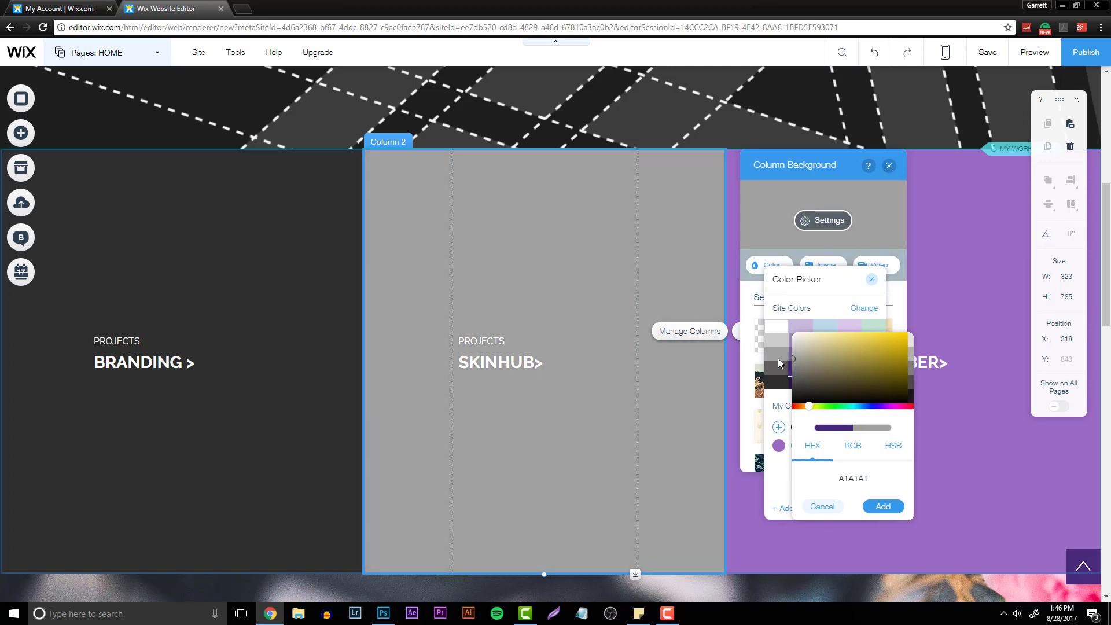
{"action": "left_click", "coordinate": [883, 506]}
{"action": "left_click", "coordinate": [942, 331]}
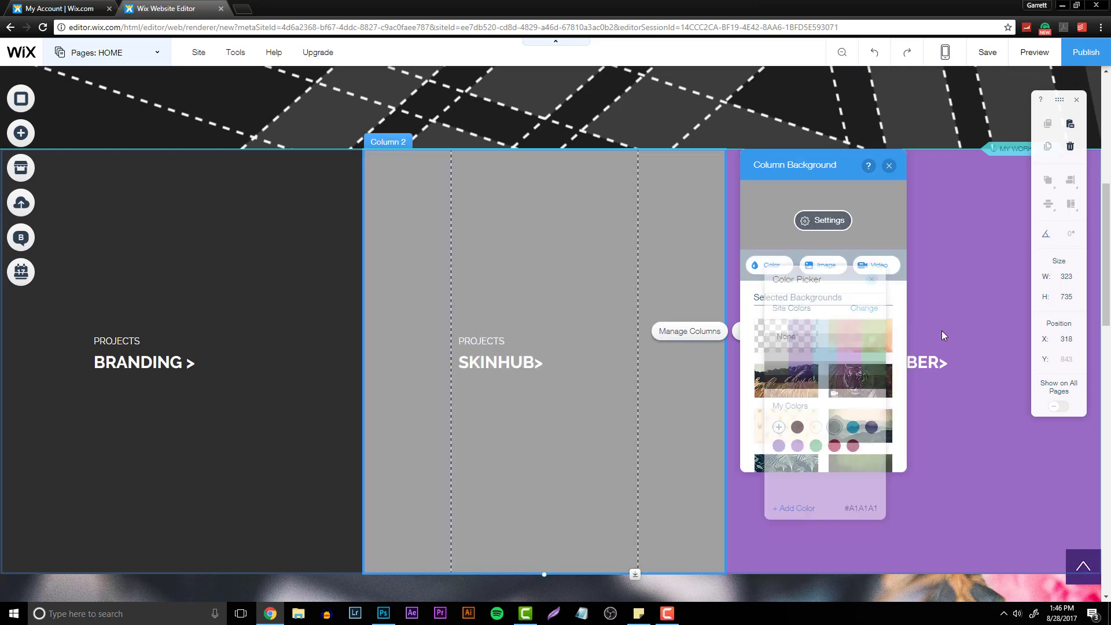
- Change the third column's background color to the dark gray site color #2F2E2E
{"action": "left_click", "coordinate": [942, 332]}
{"action": "right_click", "coordinate": [943, 332]}
{"action": "right_click", "coordinate": [778, 336]}
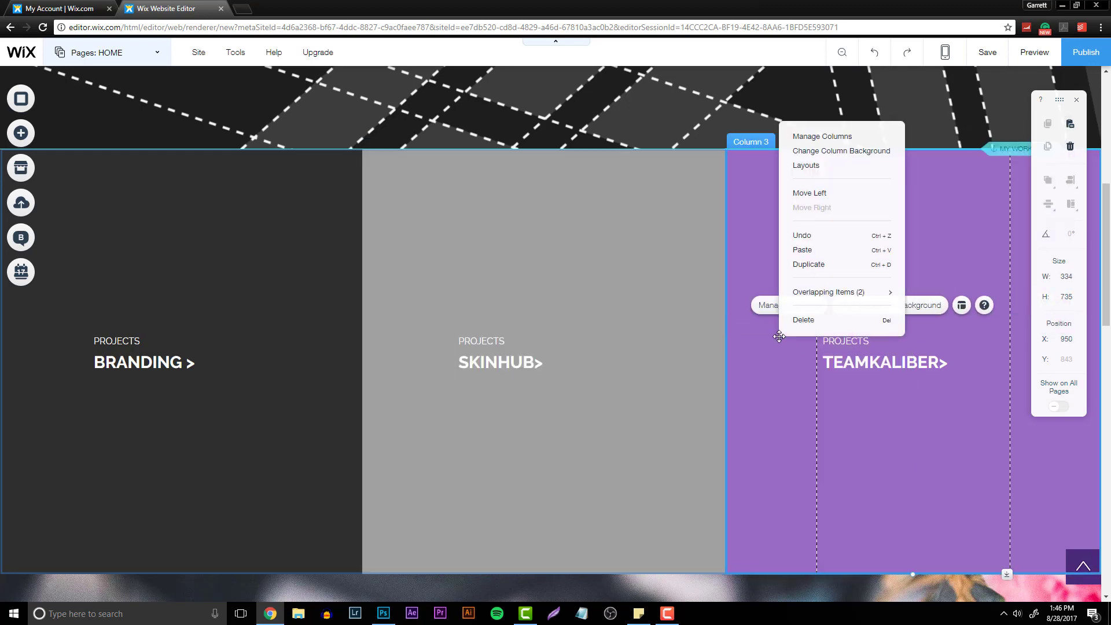
{"action": "left_click", "coordinate": [910, 308]}
{"action": "left_click", "coordinate": [569, 267]}
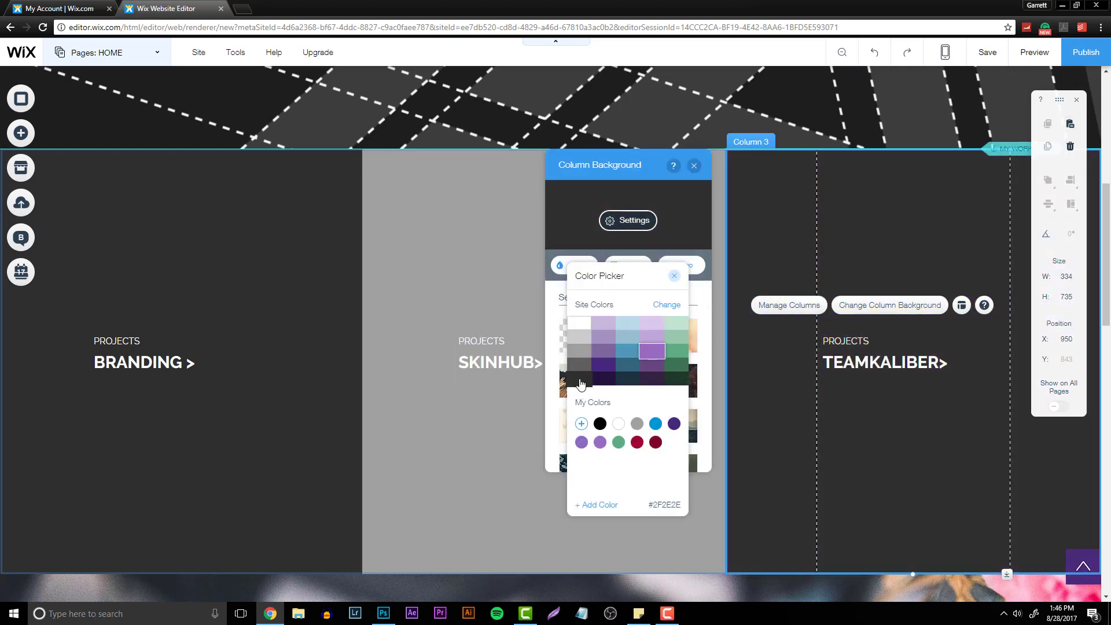
{"action": "left_click", "coordinate": [581, 381]}
{"action": "left_click", "coordinate": [907, 595]}
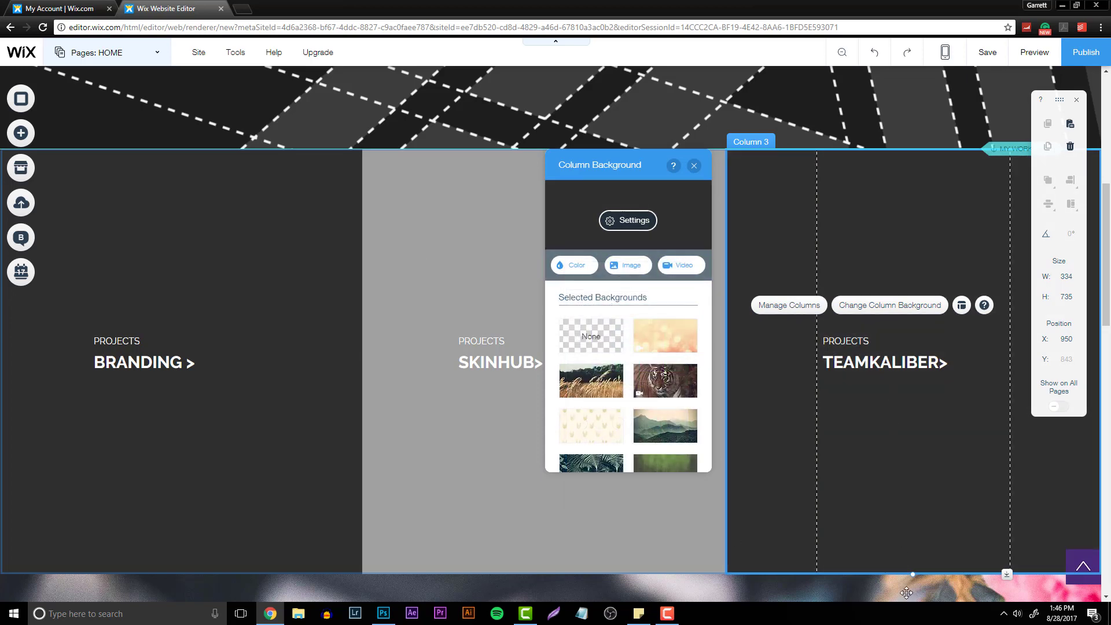
- Set the strip below the project columns to the Marble Surface background image
{"action": "scroll", "coordinate": [671, 405], "scroll_direction": "down", "scroll_amount": 6}
{"action": "left_click", "coordinate": [547, 346]}
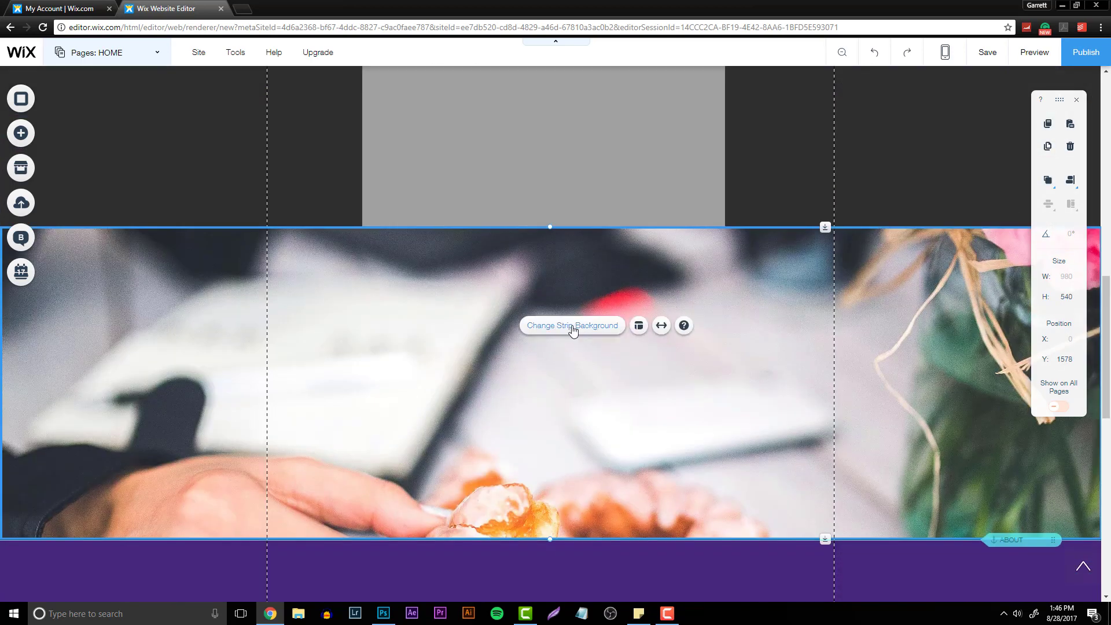
{"action": "left_click", "coordinate": [559, 325]}
{"action": "scroll", "coordinate": [984, 437], "scroll_direction": "down", "scroll_amount": 5}
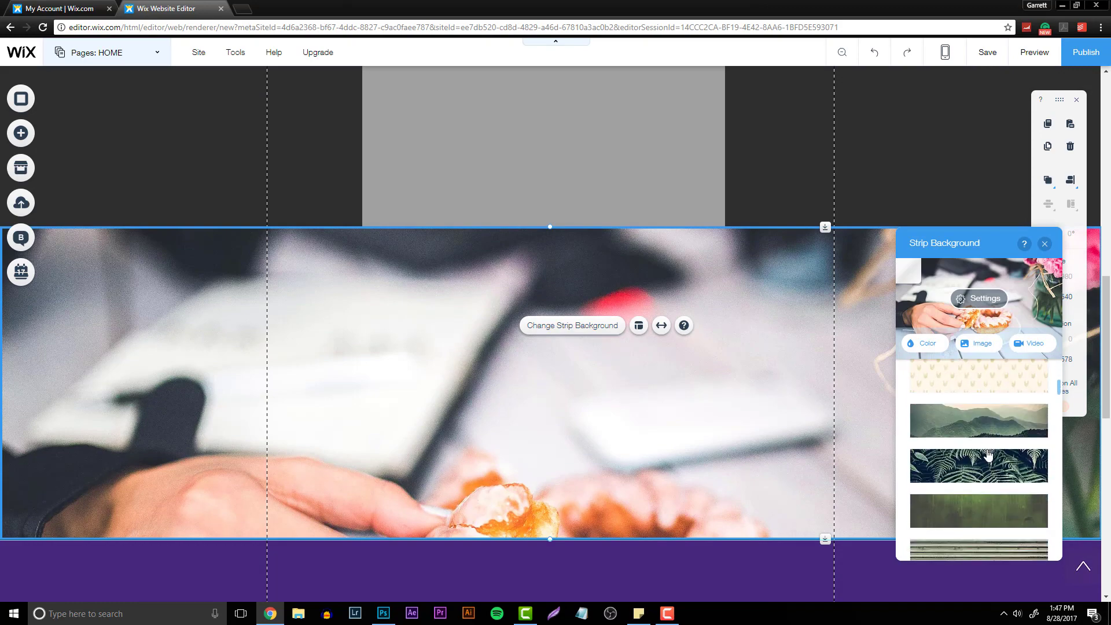
{"action": "scroll", "coordinate": [988, 486], "scroll_direction": "down", "scroll_amount": 3}
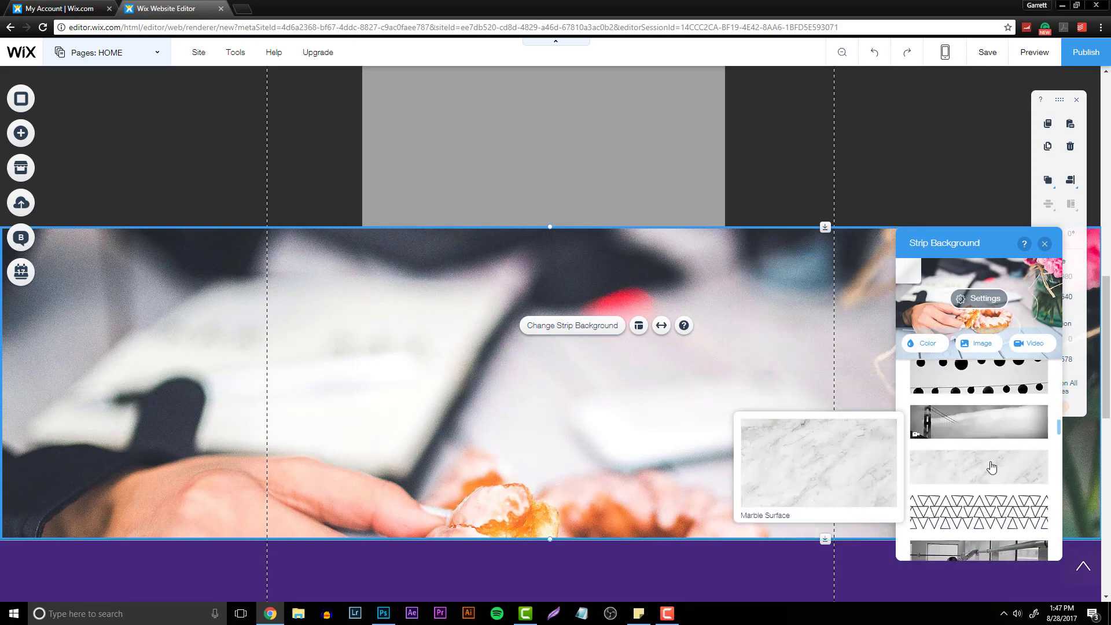
{"action": "left_click", "coordinate": [991, 466]}
{"action": "scroll", "coordinate": [800, 461], "scroll_direction": "up", "scroll_amount": 5}
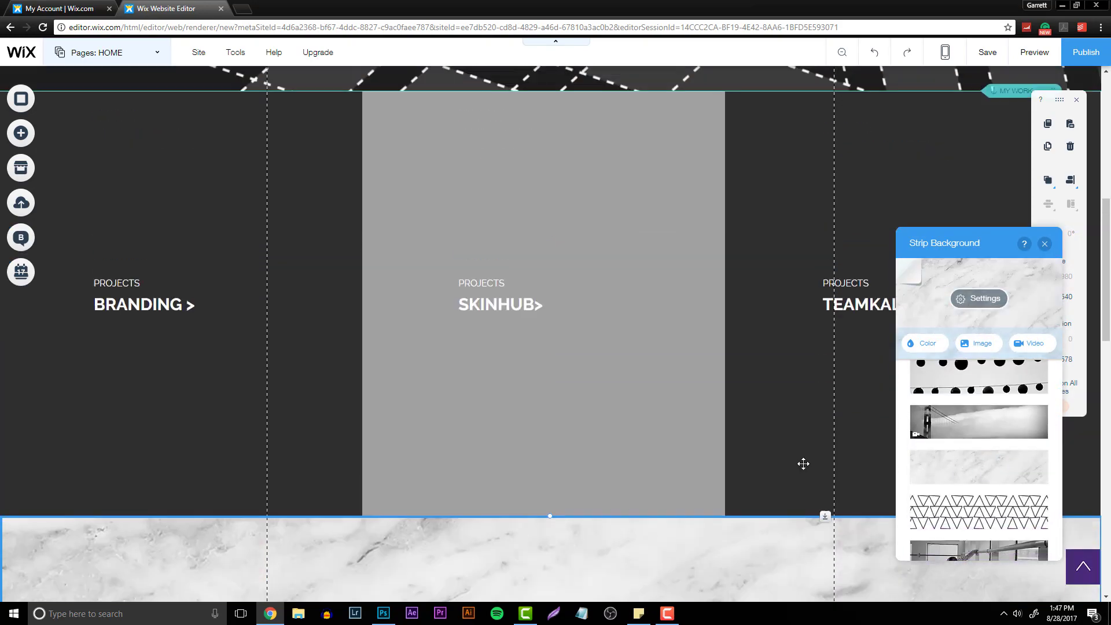
{"action": "scroll", "coordinate": [793, 456], "scroll_direction": "down", "scroll_amount": 6}
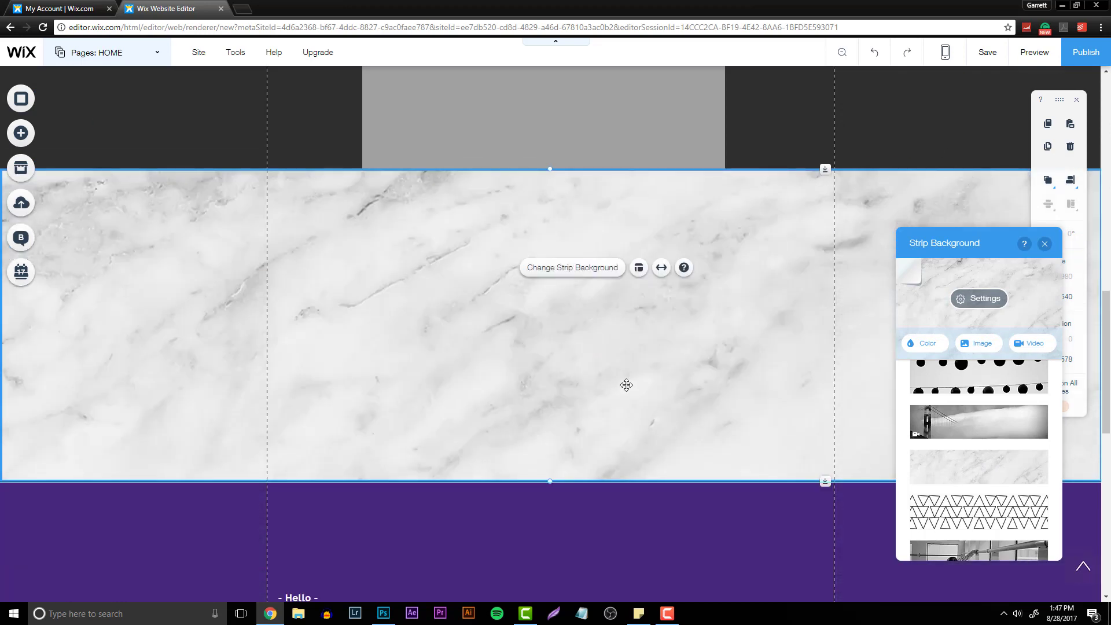
- Move the About anchor and the purple About strip up directly beneath the project columns
{"action": "key", "text": "Escape"}
{"action": "left_click_drag", "start_coordinate": [1021, 481], "coordinate": [973, 170]}
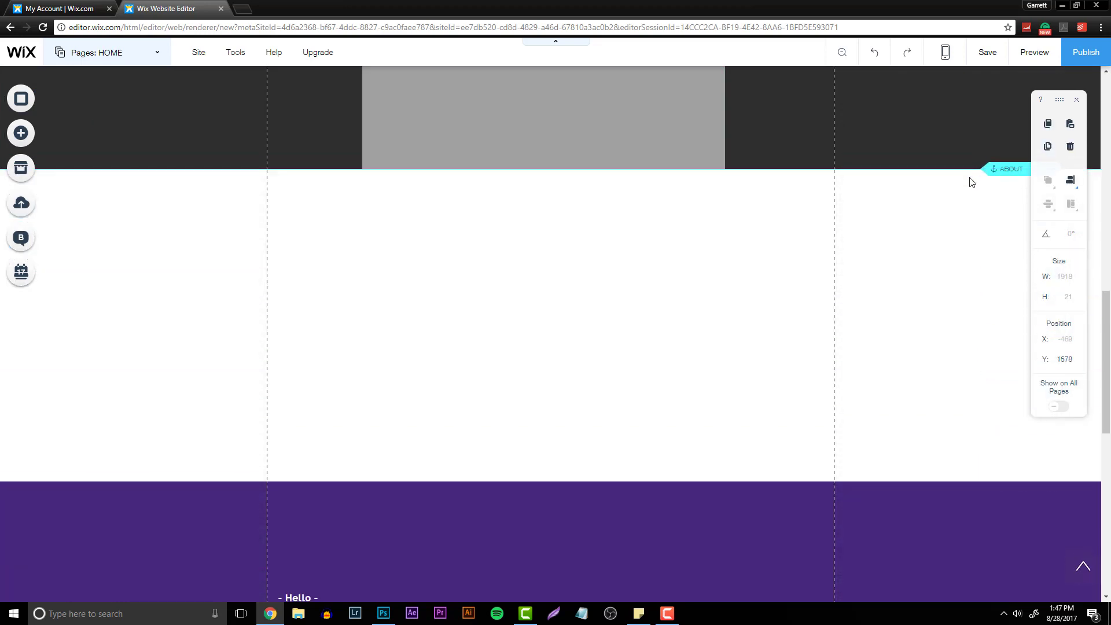
{"action": "left_click", "coordinate": [635, 496]}
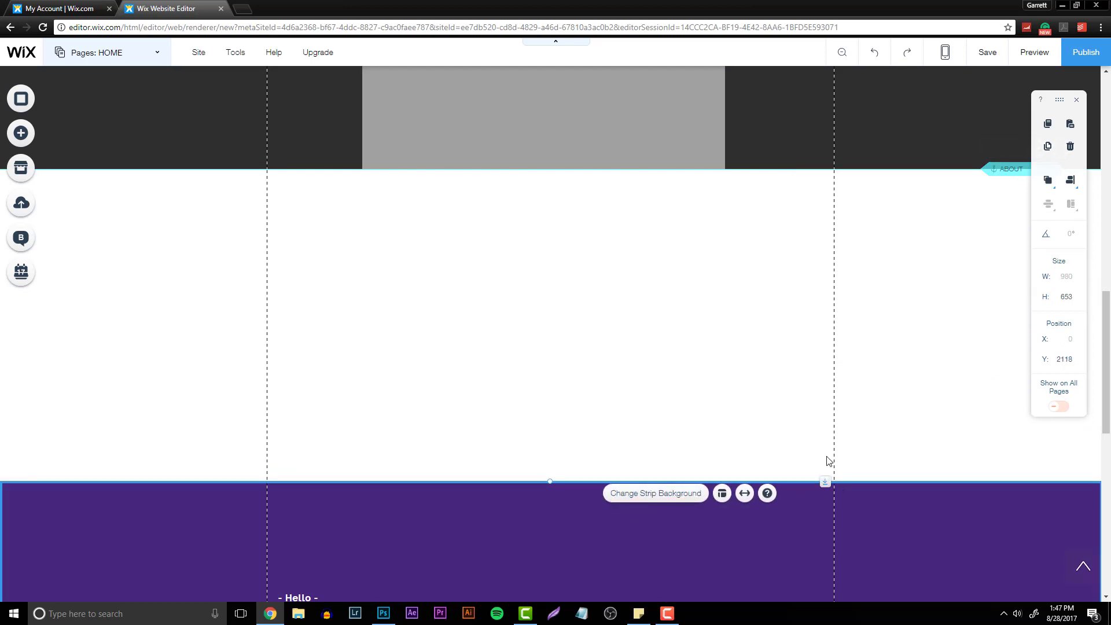
{"action": "left_click_drag", "start_coordinate": [827, 461], "coordinate": [856, 195]}
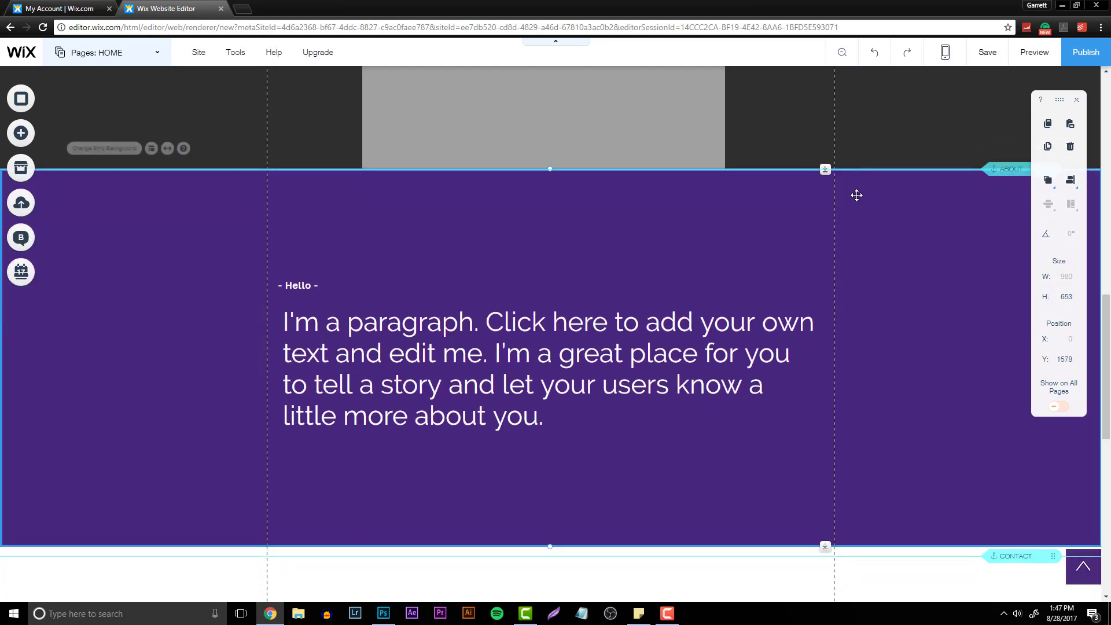
- Change the About strip's background color to black
{"action": "scroll", "coordinate": [402, 409], "scroll_direction": "up", "scroll_amount": 3}
{"action": "scroll", "coordinate": [335, 431], "scroll_direction": "down", "scroll_amount": 3}
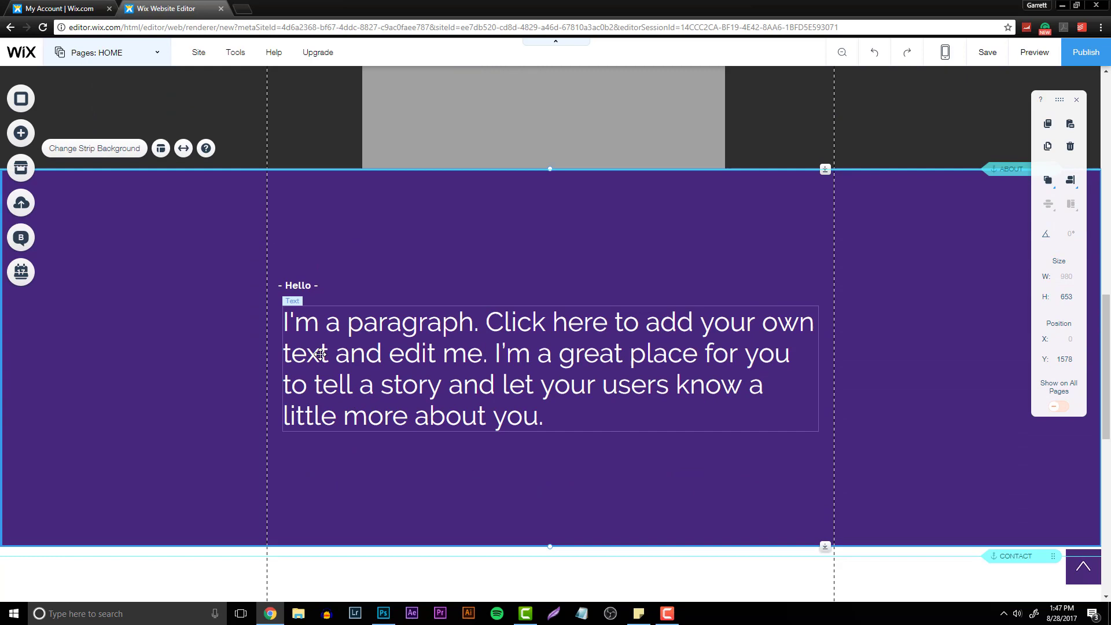
{"action": "right_click", "coordinate": [207, 257]}
{"action": "left_click", "coordinate": [260, 272]}
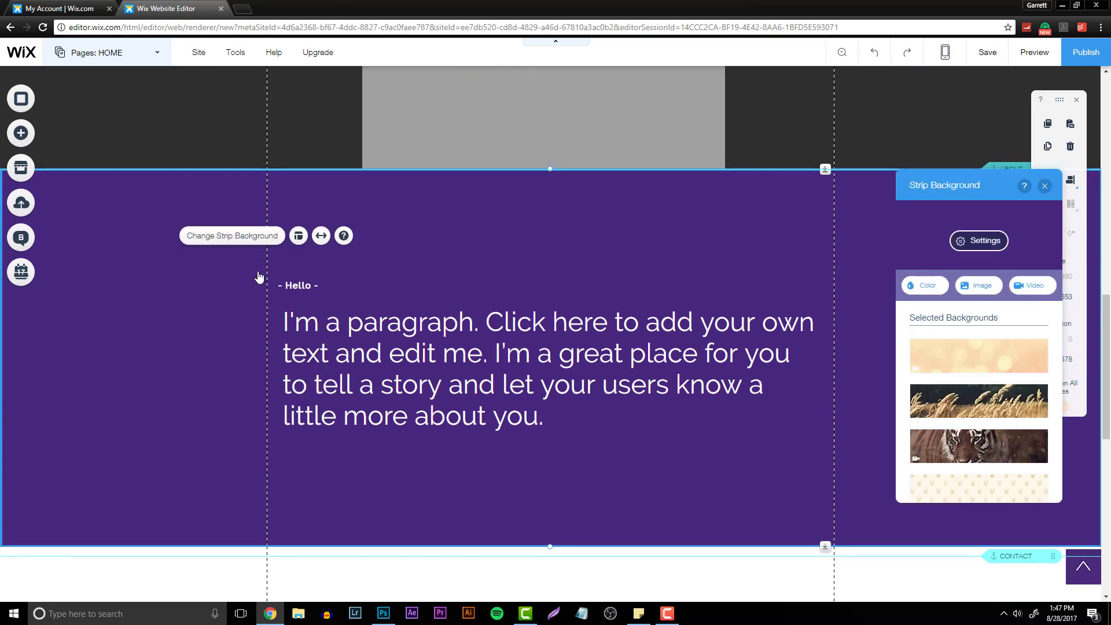
{"action": "left_click", "coordinate": [926, 285]}
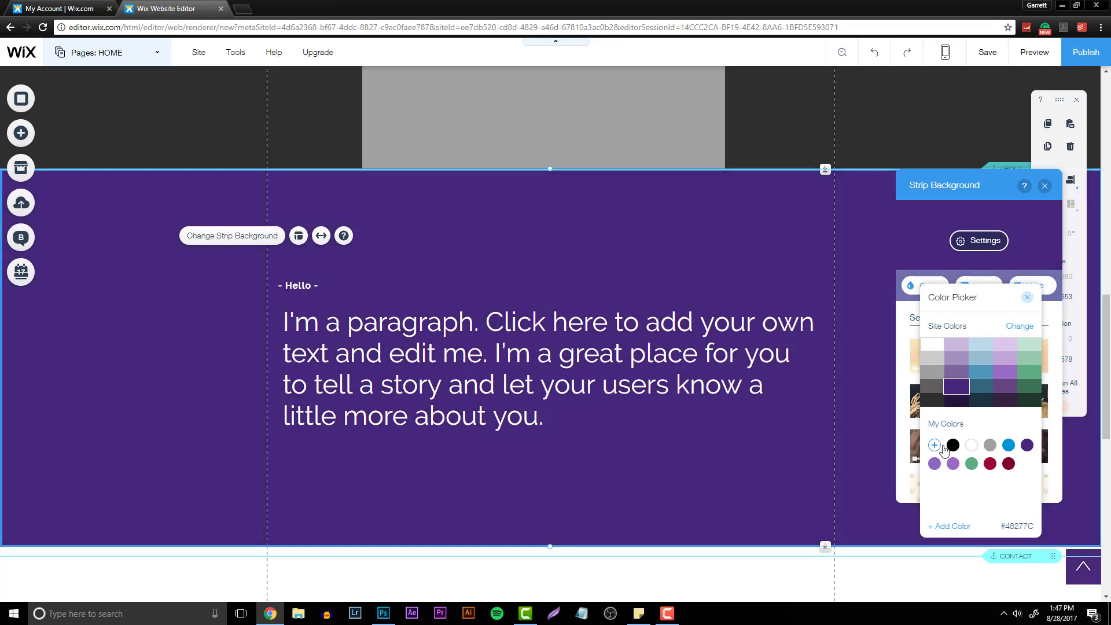
{"action": "left_click", "coordinate": [952, 444]}
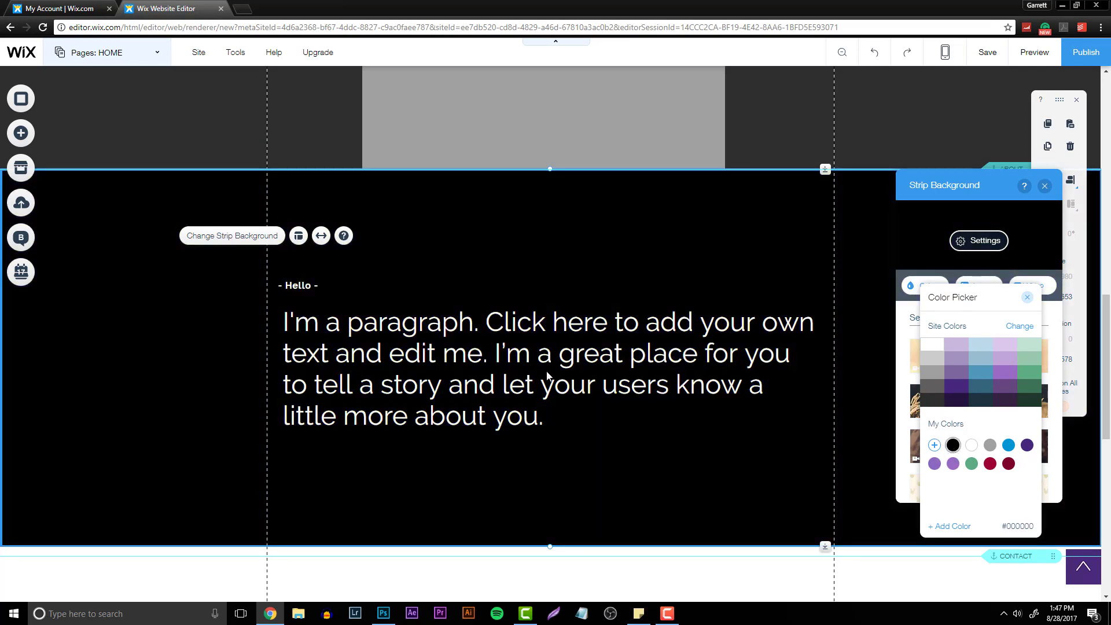
- Move the "- Hello -" heading up toward the strip's center and enlarge its text box
{"action": "left_click", "coordinate": [311, 290]}
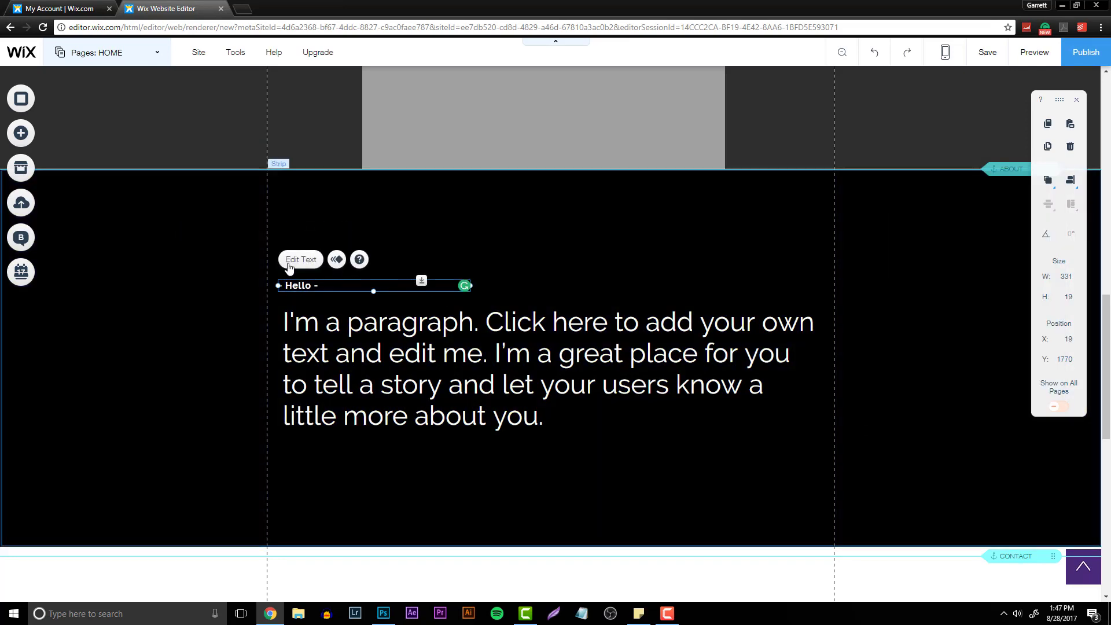
{"action": "left_click_drag", "start_coordinate": [460, 290], "coordinate": [752, 214]}
{"action": "left_click", "coordinate": [753, 214]}
{"action": "left_click", "coordinate": [647, 216]}
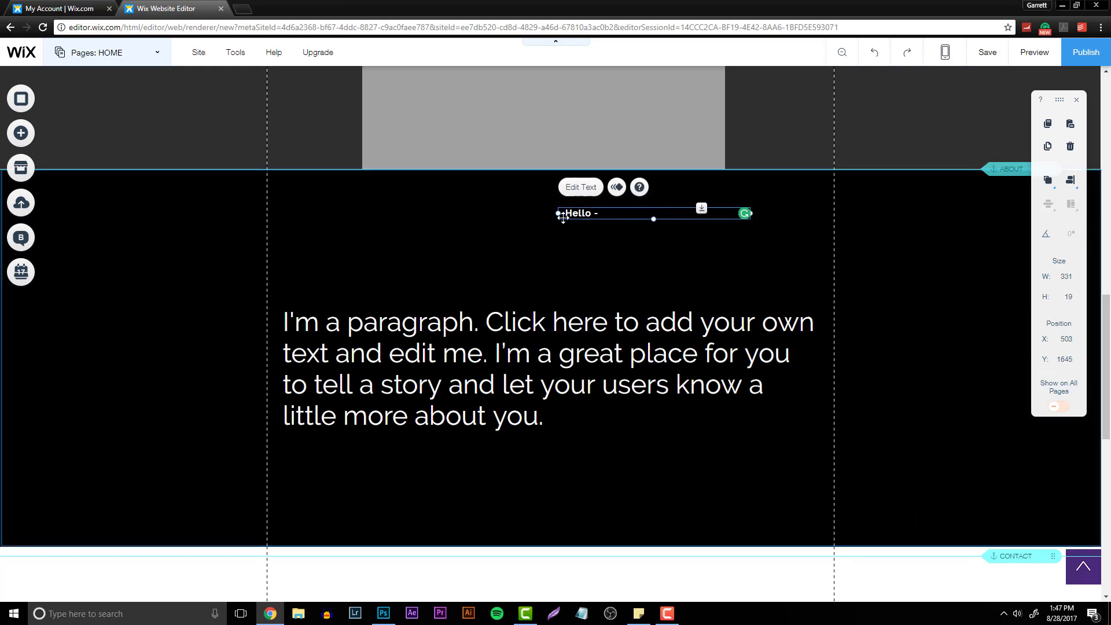
{"action": "left_click_drag", "start_coordinate": [556, 216], "coordinate": [485, 222]}
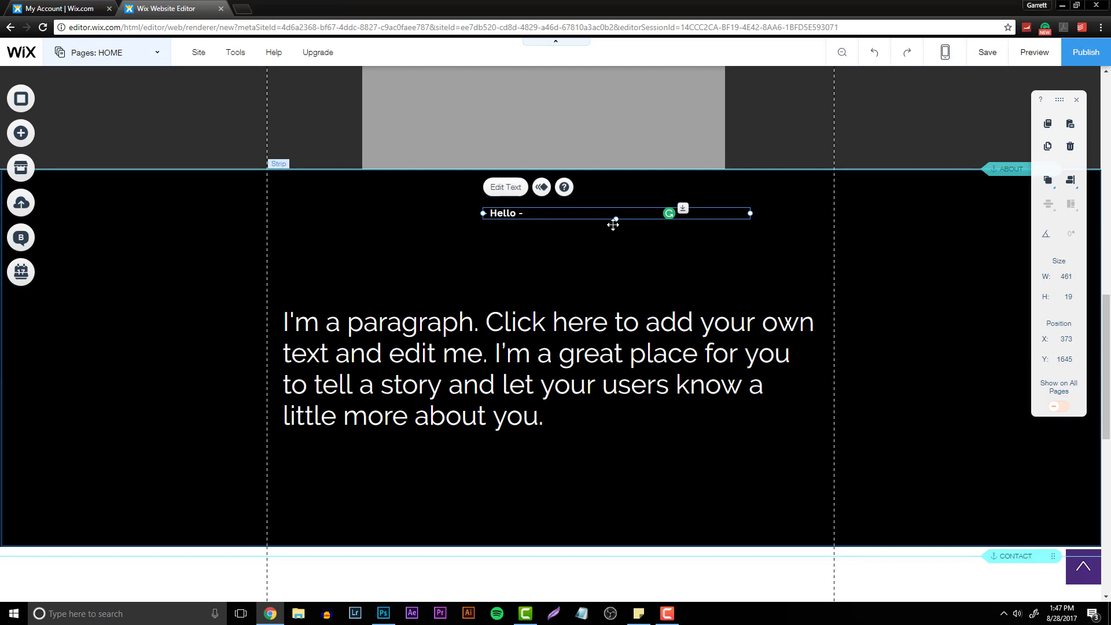
{"action": "left_click_drag", "start_coordinate": [615, 219], "coordinate": [608, 279]}
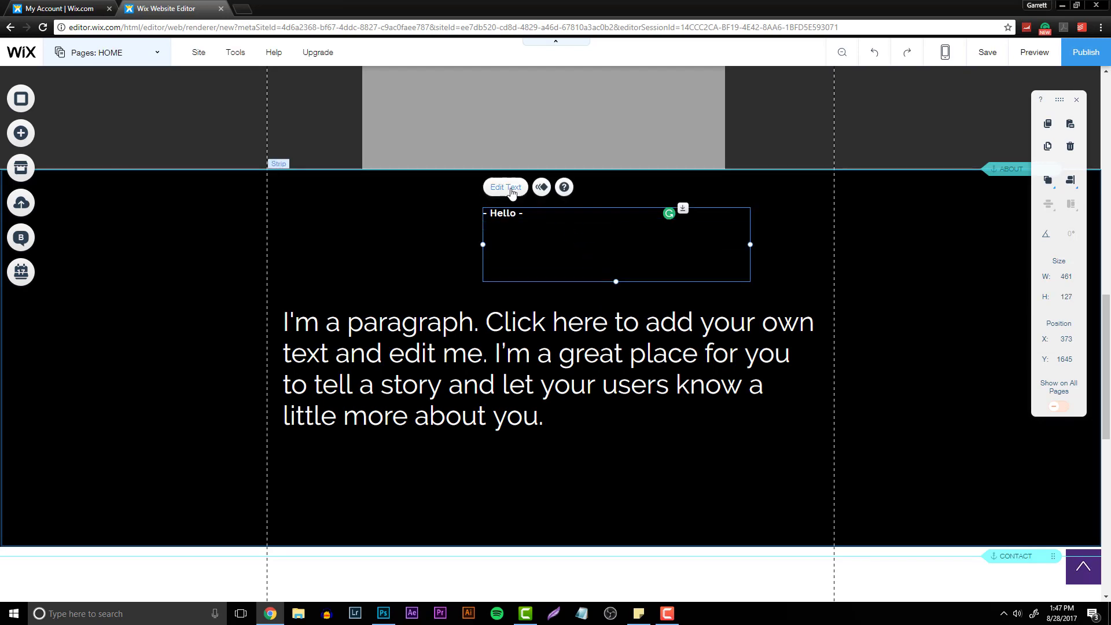
- Center-align the "- Hello -" heading text
{"action": "left_click", "coordinate": [511, 191]}
{"action": "left_click", "coordinate": [805, 383]}
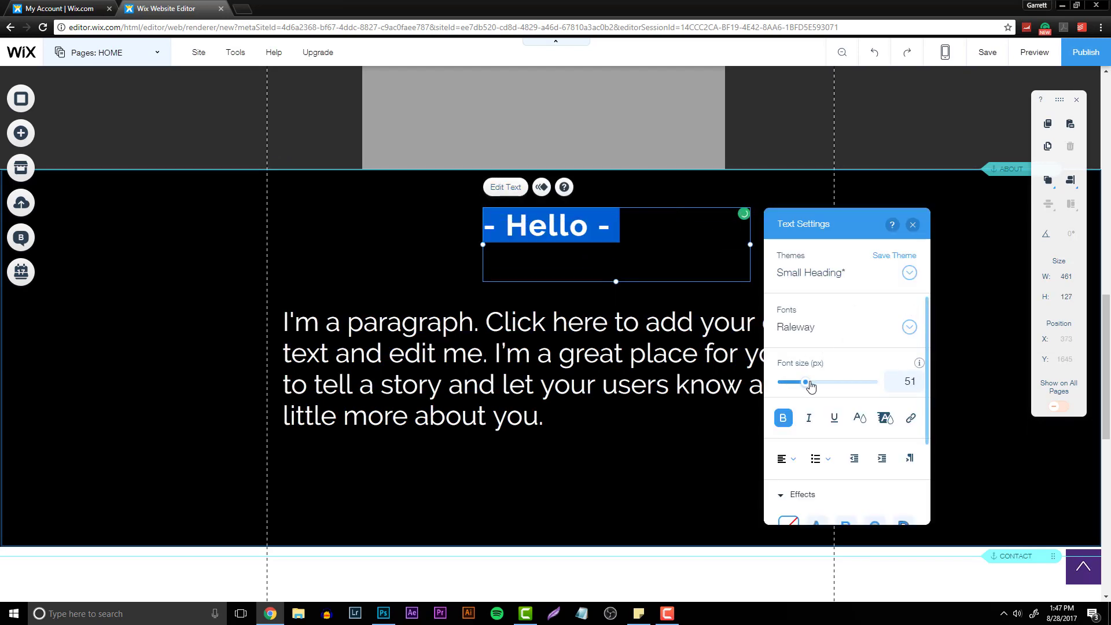
{"action": "left_click", "coordinate": [787, 459]}
{"action": "left_click", "coordinate": [791, 478]}
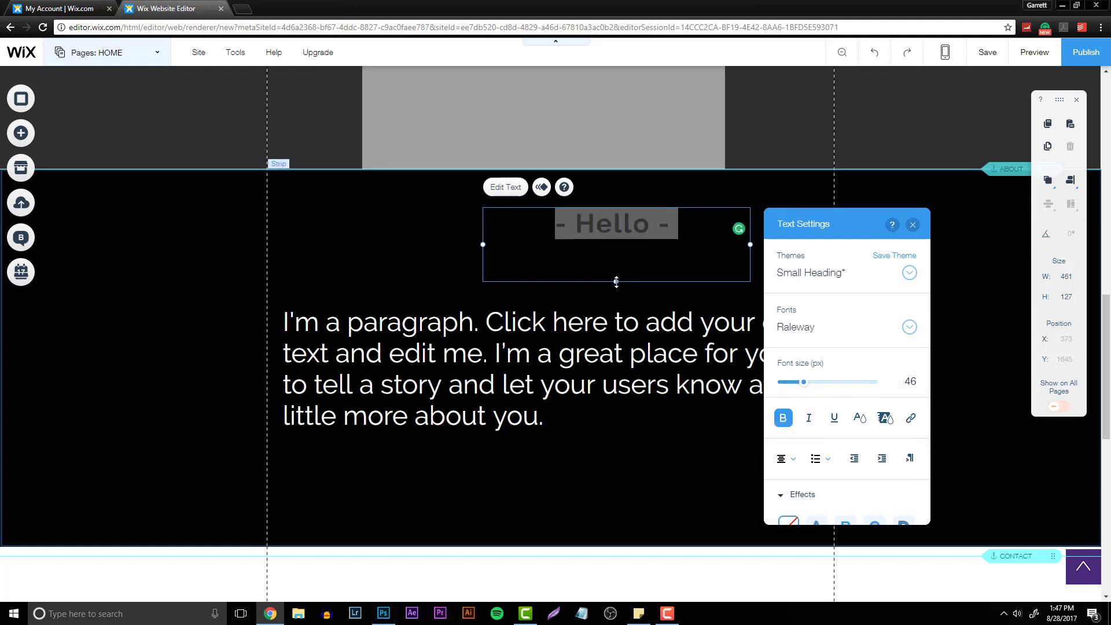
- Shrink the Hello heading's box to fit the text and position it centered near the strip's top
{"action": "left_click_drag", "start_coordinate": [616, 282], "coordinate": [623, 233]}
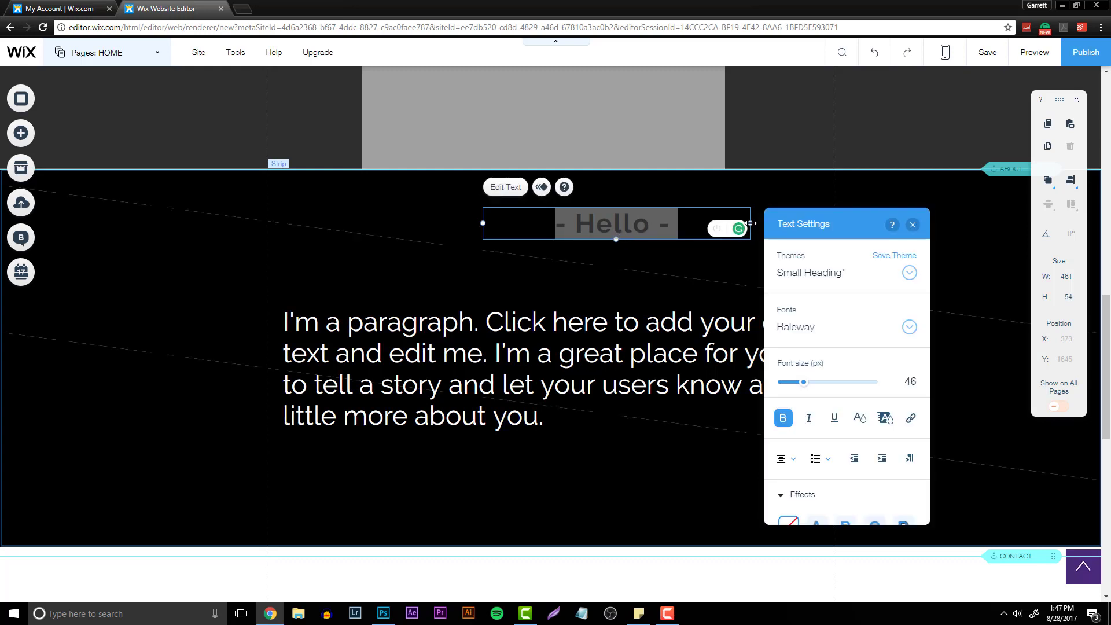
{"action": "left_click_drag", "start_coordinate": [750, 223], "coordinate": [607, 222]}
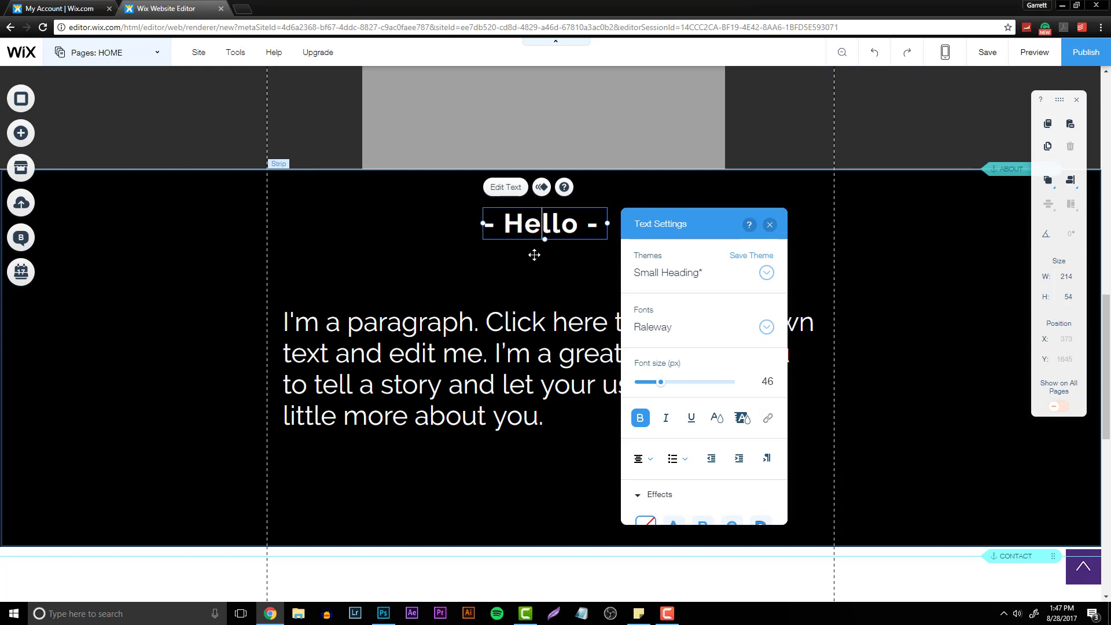
{"action": "left_click", "coordinate": [519, 222]}
{"action": "left_click_drag", "start_coordinate": [518, 222], "coordinate": [546, 203]}
{"action": "left_click", "coordinate": [551, 228]}
{"action": "left_click", "coordinate": [547, 184]}
- Replace the About paragraph with a bio giving the designer's full name, age 17, New York, and Graphic Designer work for SkinHub, TeamKaliber, and Gapharms
{"action": "left_click", "coordinate": [533, 385]}
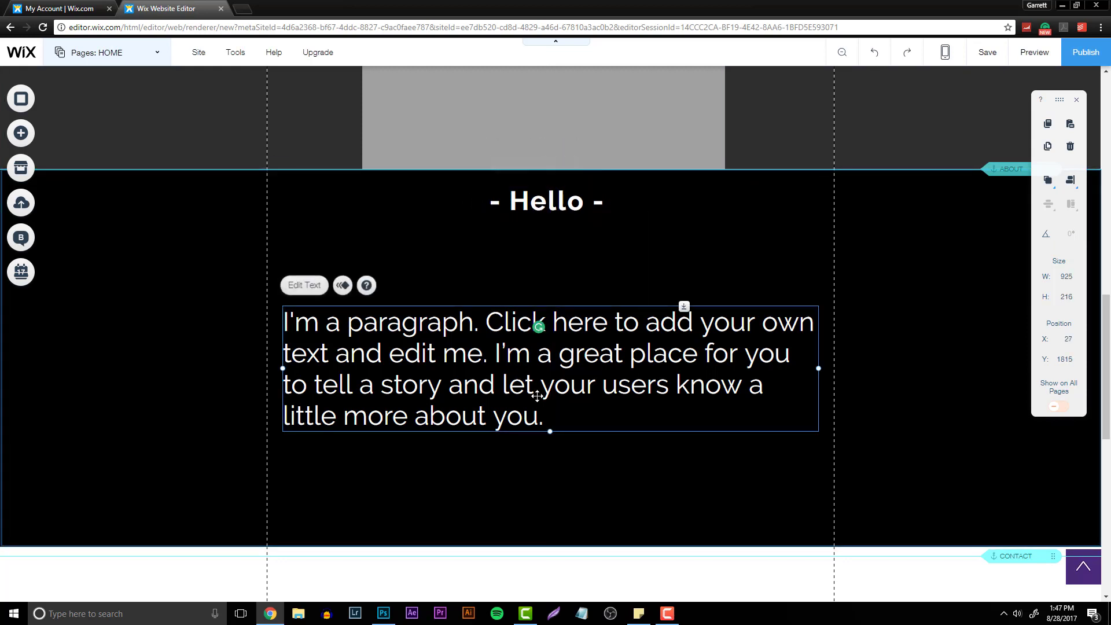
{"action": "double_click", "coordinate": [550, 423]}
{"action": "key", "text": "Delete"}
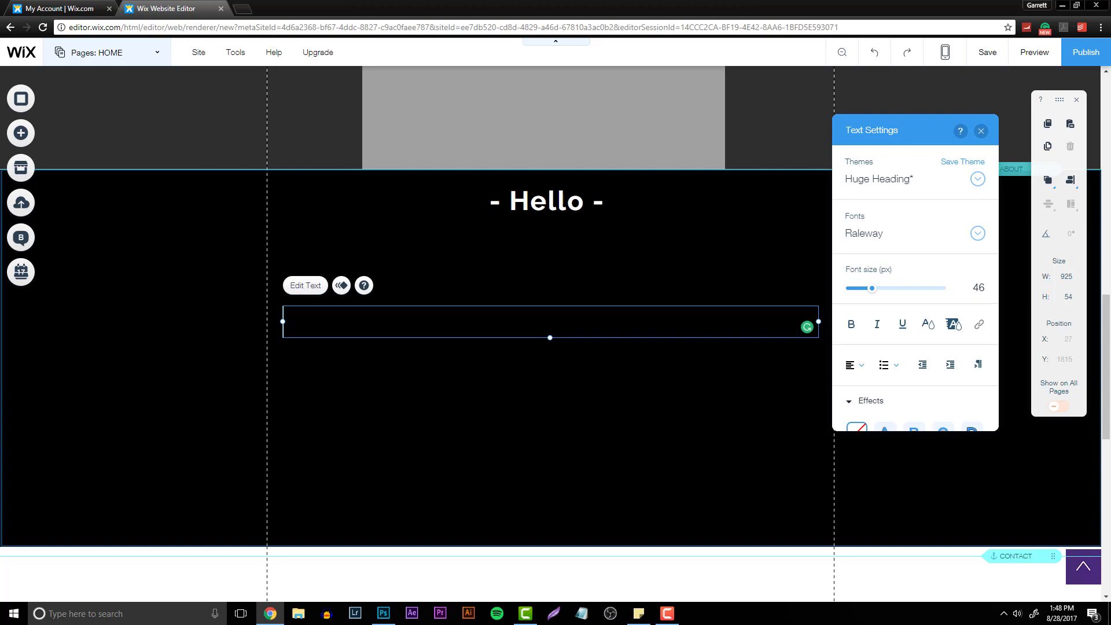
{"action": "type", "text": "name is Garr"}
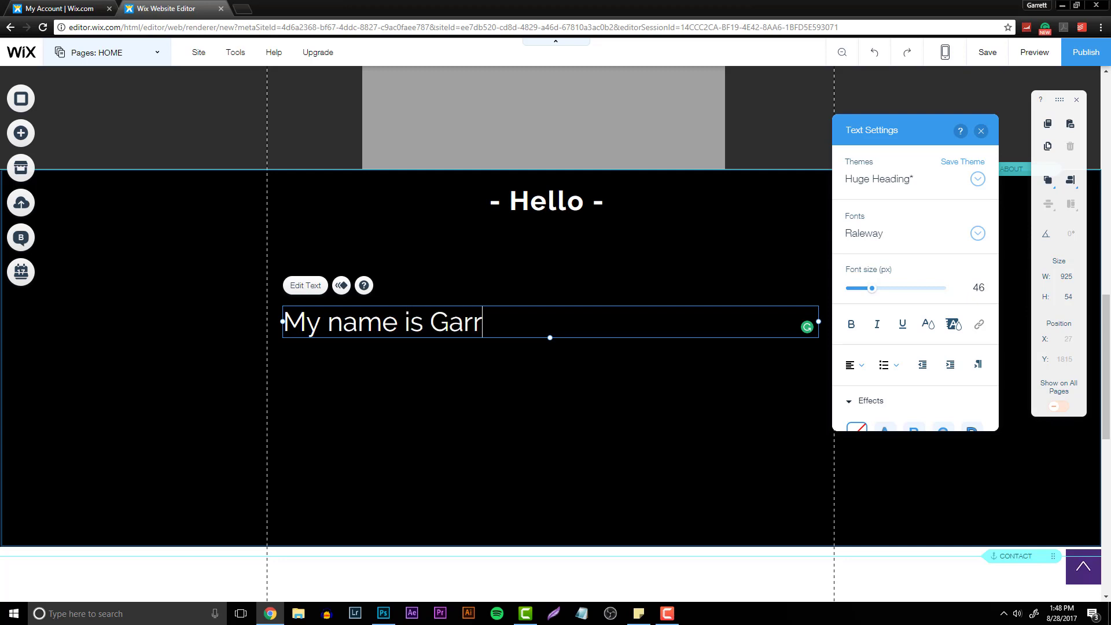
{"action": "type", "text": "ett Malone. I'm 17"}
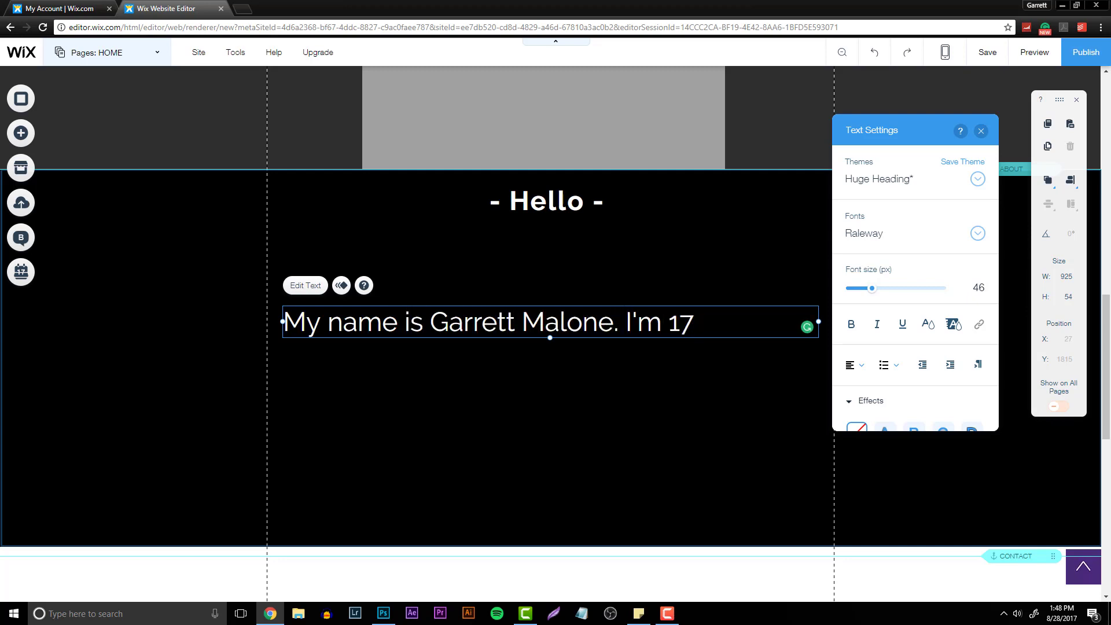
{"action": "type", "text": " years old "}
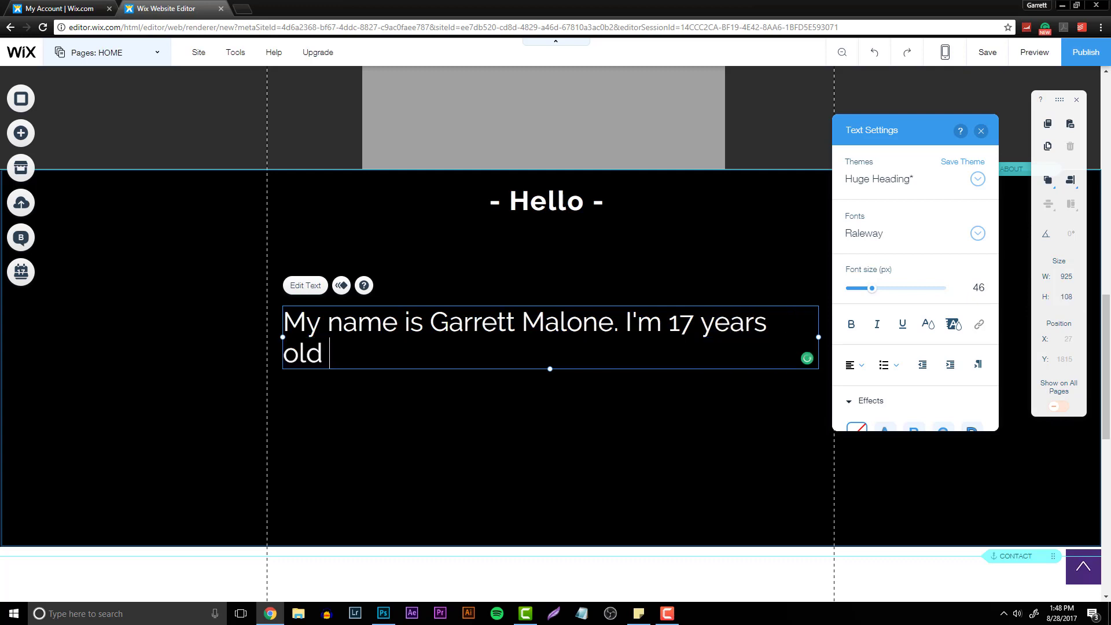
{"action": "type", "text": "from New "}
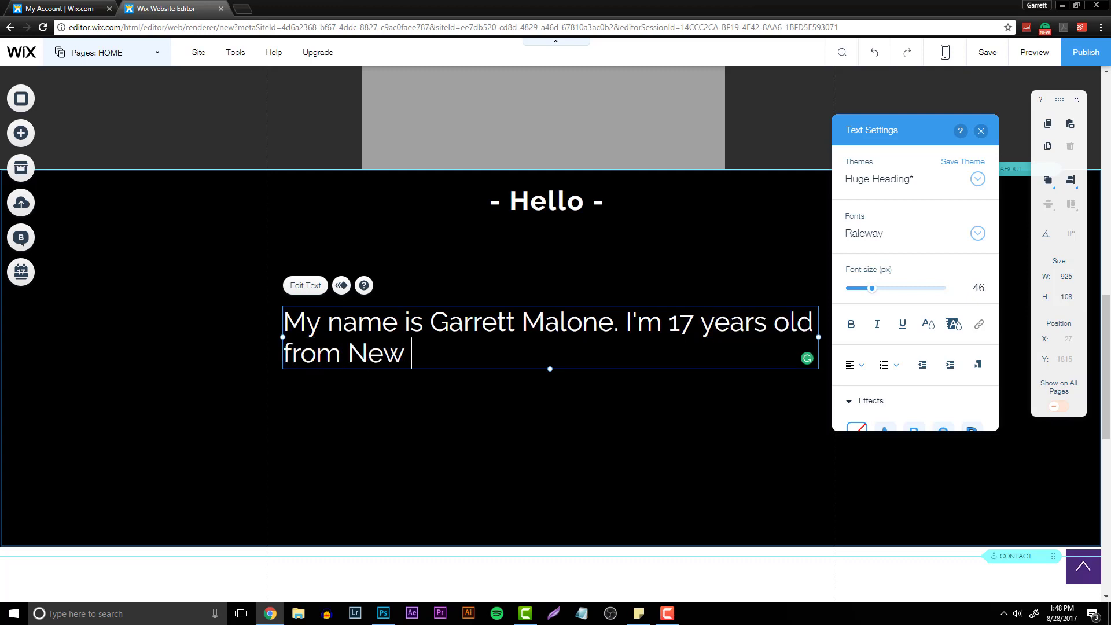
{"action": "type", "text": "York. I'm a graph"}
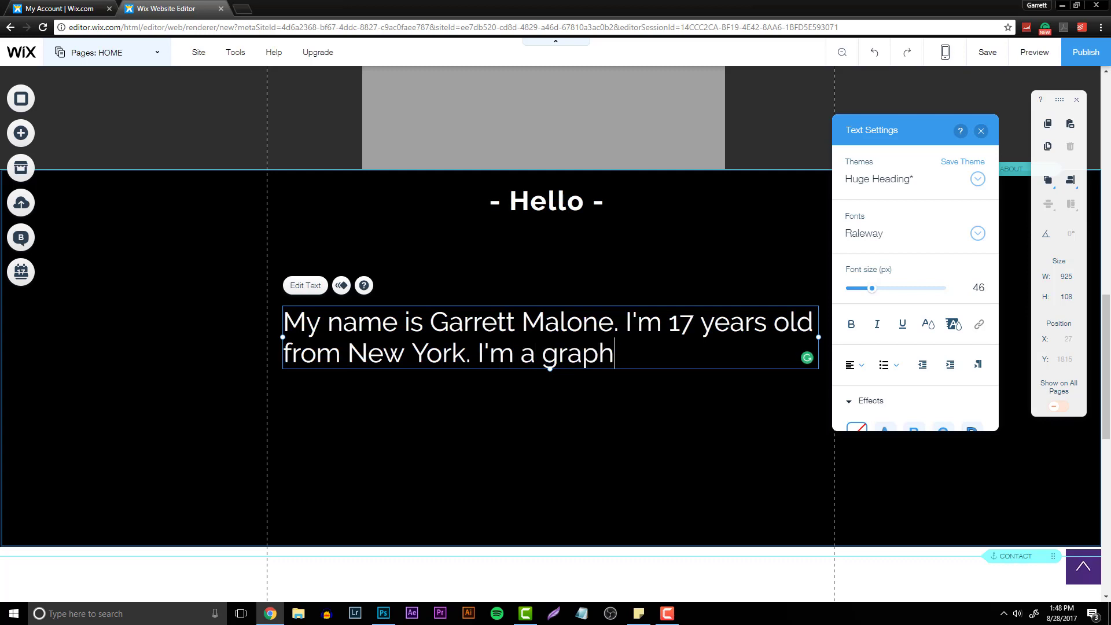
{"action": "key", "text": "BackSpace"}
{"action": "key", "text": "BackSpace"}
{"action": "type", "text": "aphic De"}
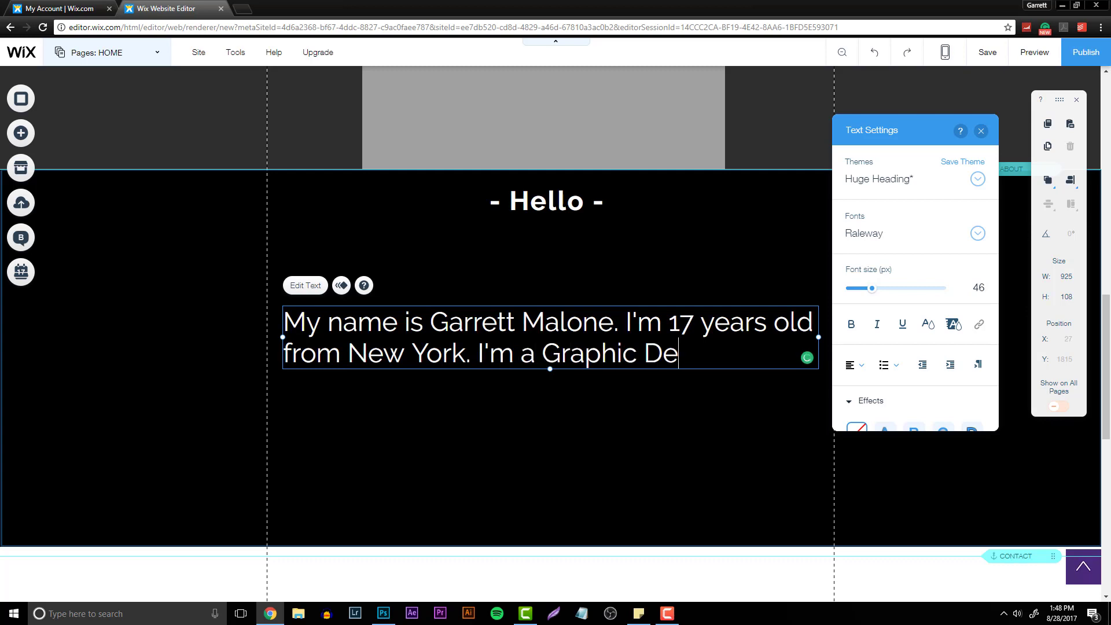
{"action": "type", "text": "sign er working for"}
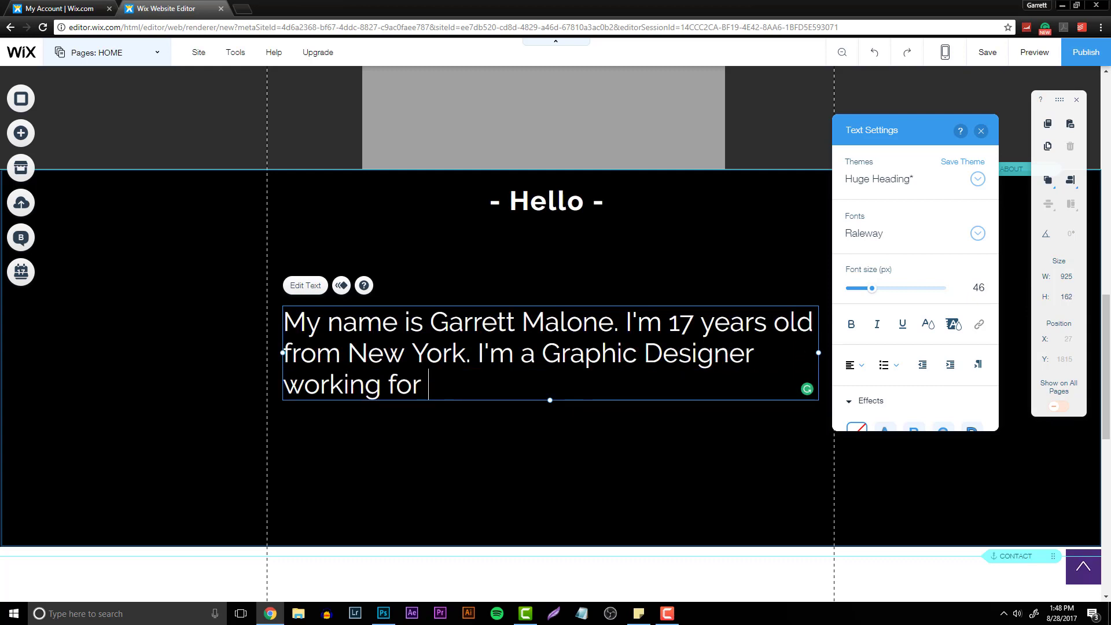
{"action": "type", "text": " SkinHub, Te"}
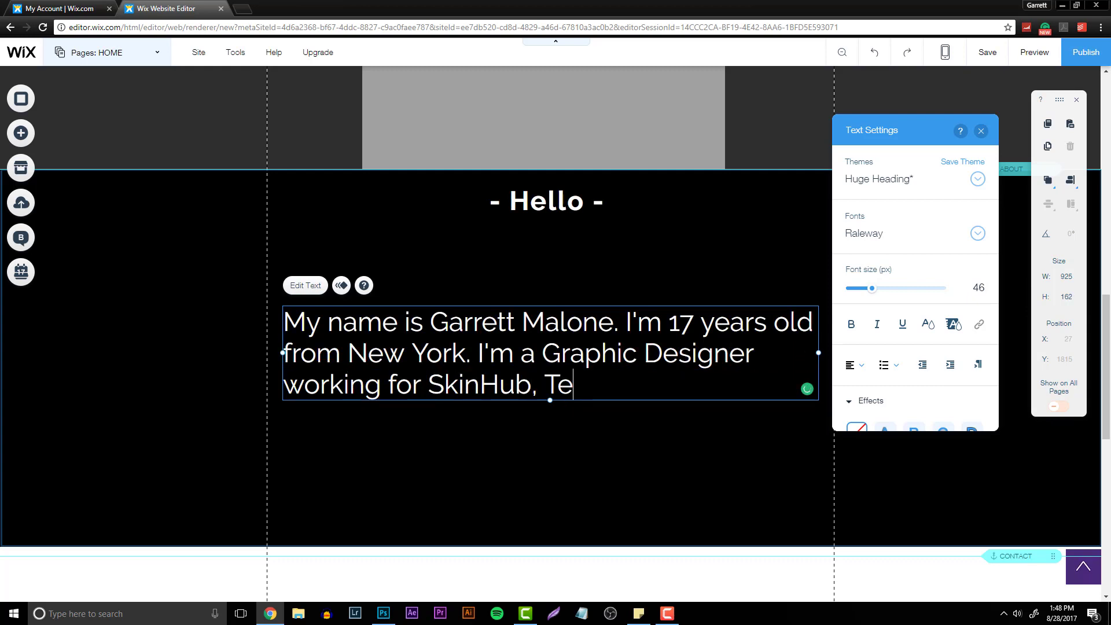
{"action": "type", "text": "amKaliber, and "}
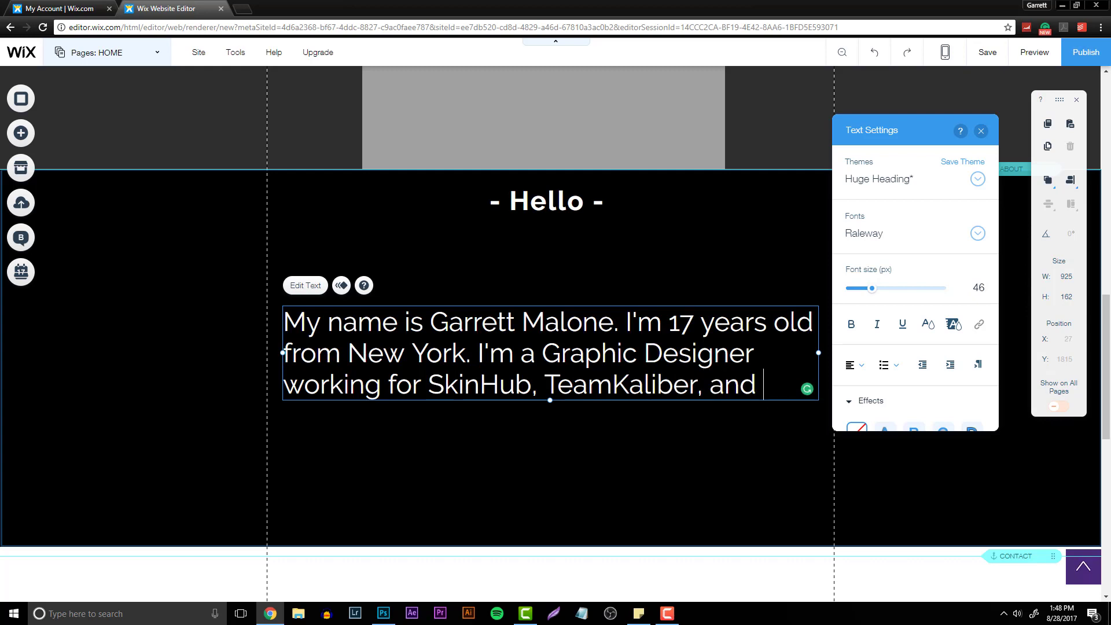
{"action": "type", "text": "Gapharms."}
- Center-align the bio paragraph and move it up beneath the Hello heading
{"action": "left_click_drag", "start_coordinate": [376, 353], "coordinate": [478, 384]}
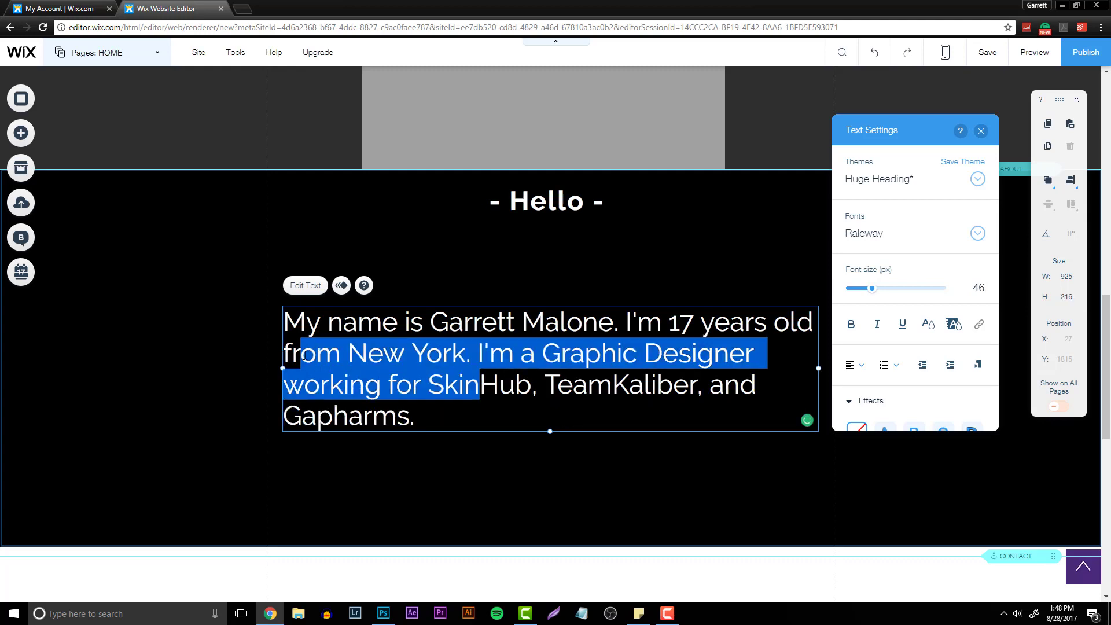
{"action": "left_click_drag", "start_coordinate": [417, 417], "coordinate": [343, 299]}
{"action": "left_click", "coordinate": [869, 370]}
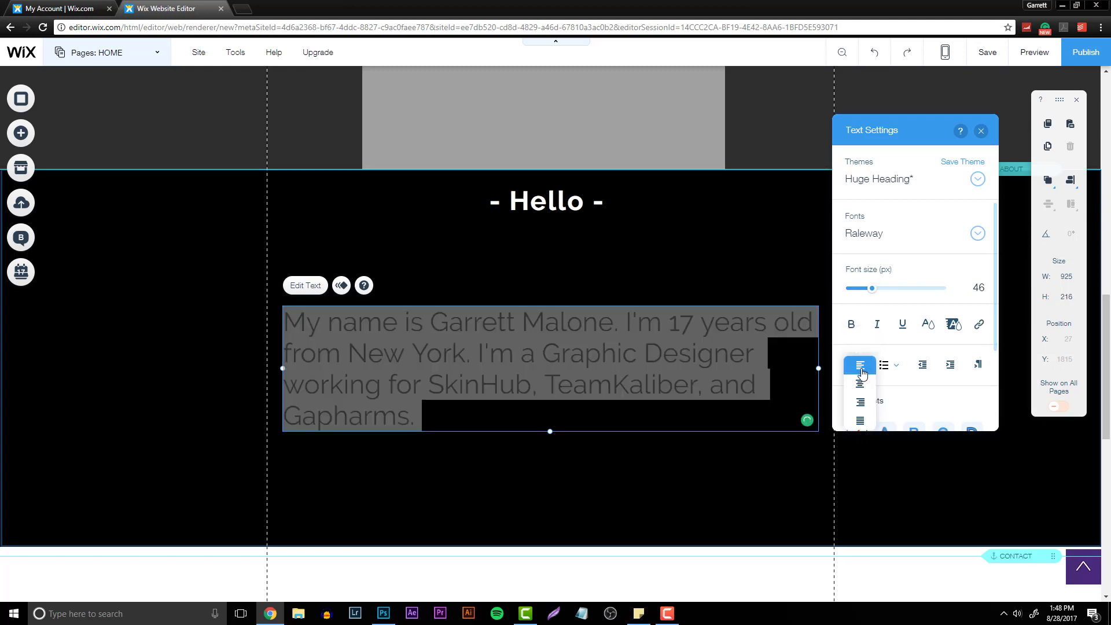
{"action": "left_click", "coordinate": [860, 397]}
{"action": "key", "text": "Escape"}
{"action": "left_click_drag", "start_coordinate": [557, 368], "coordinate": [557, 301]}
{"action": "left_click", "coordinate": [577, 415]}
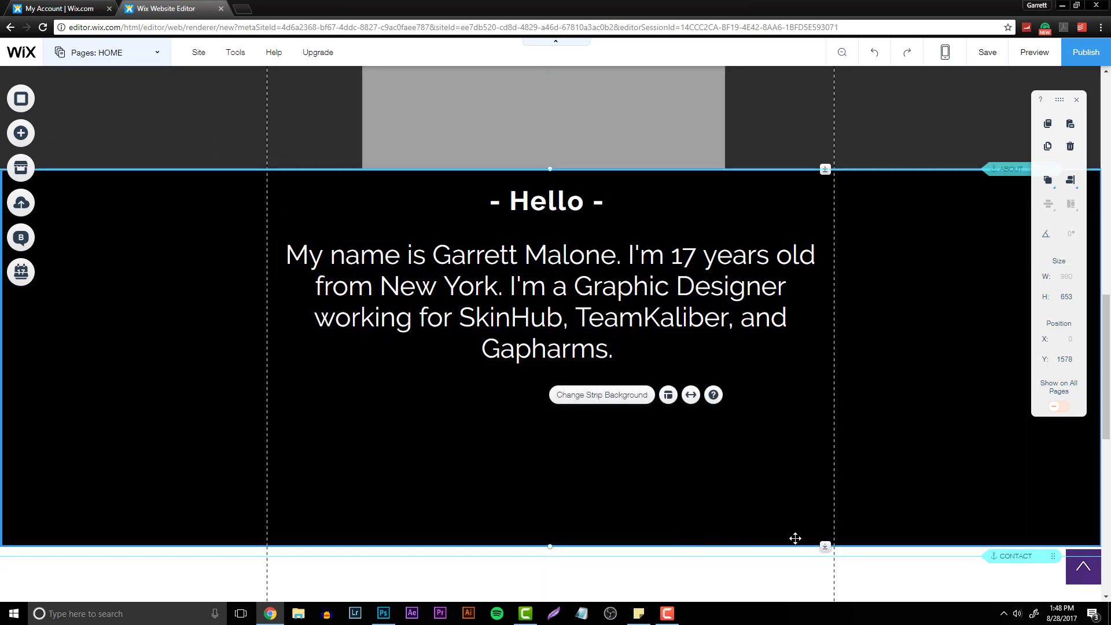
- Set the bio paragraph's font size to 31 px
{"action": "left_click", "coordinate": [564, 300]}
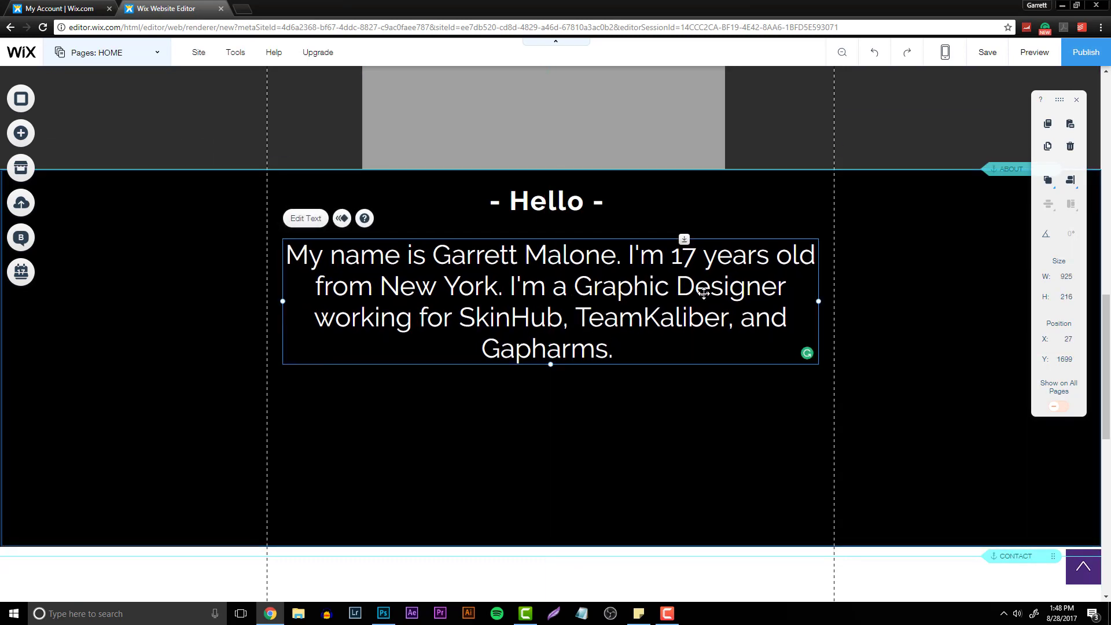
{"action": "double_click", "coordinate": [671, 301]}
{"action": "left_click_drag", "start_coordinate": [619, 348], "coordinate": [286, 255]}
{"action": "left_click_drag", "start_coordinate": [872, 414], "coordinate": [865, 418]}
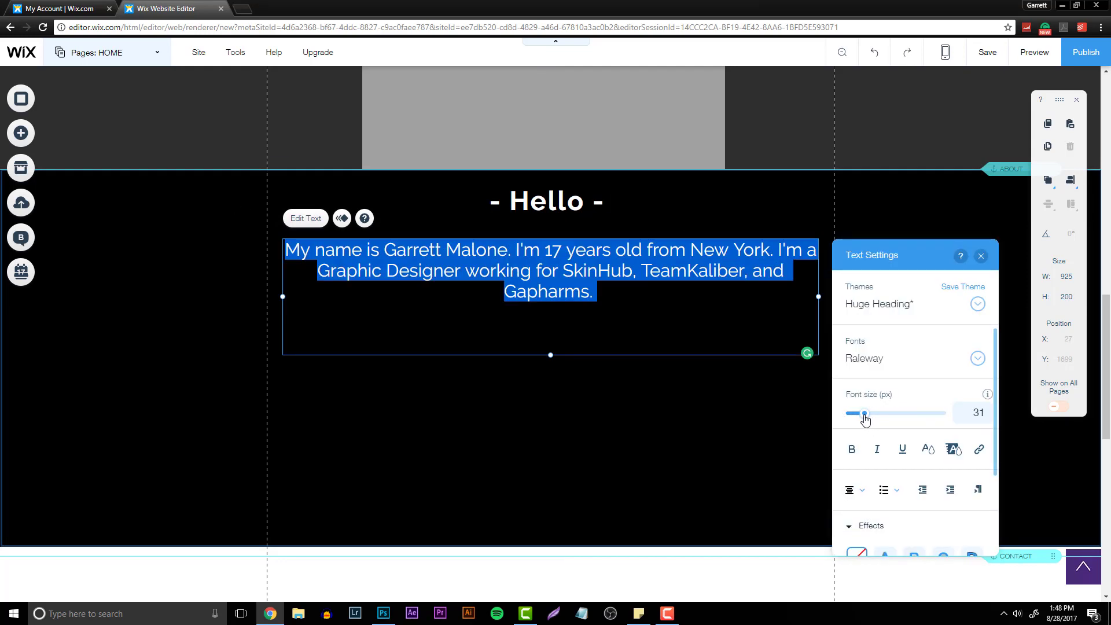
{"action": "left_click", "coordinate": [585, 330]}
{"action": "left_click", "coordinate": [550, 293]}
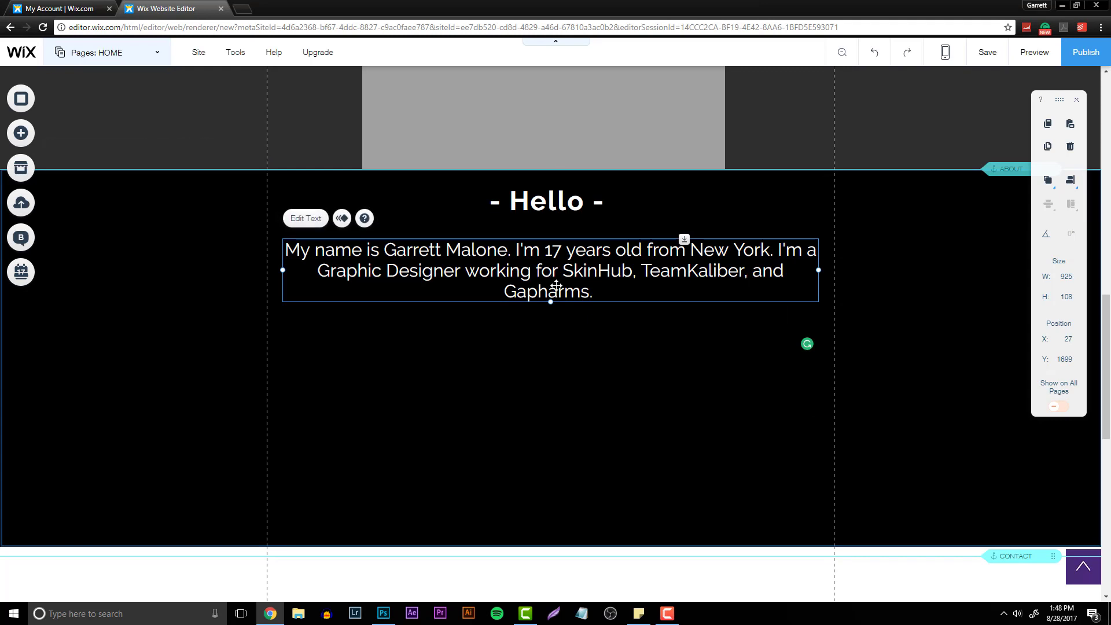
- Duplicate the bio paragraph below it and change the copy to "I specialize in Social Media Design, Branding, and Advertising."
{"action": "left_click_drag", "start_coordinate": [550, 292], "coordinate": [538, 369]}
{"action": "double_click", "coordinate": [538, 369]}
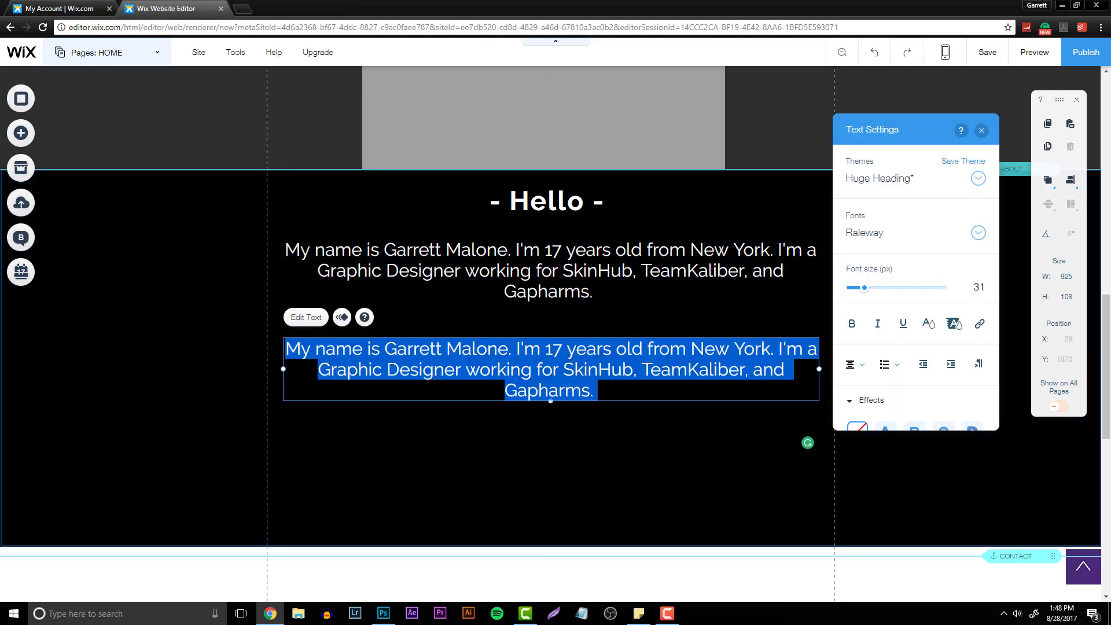
{"action": "type", "text": "I specialize in "}
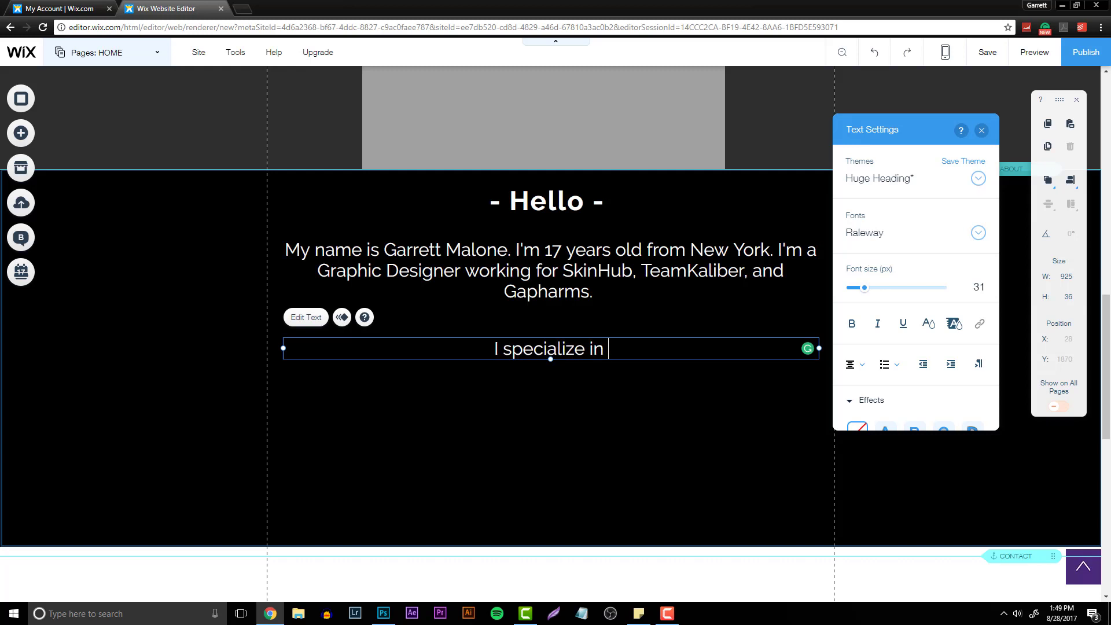
{"action": "type", "text": "Social Media Des"}
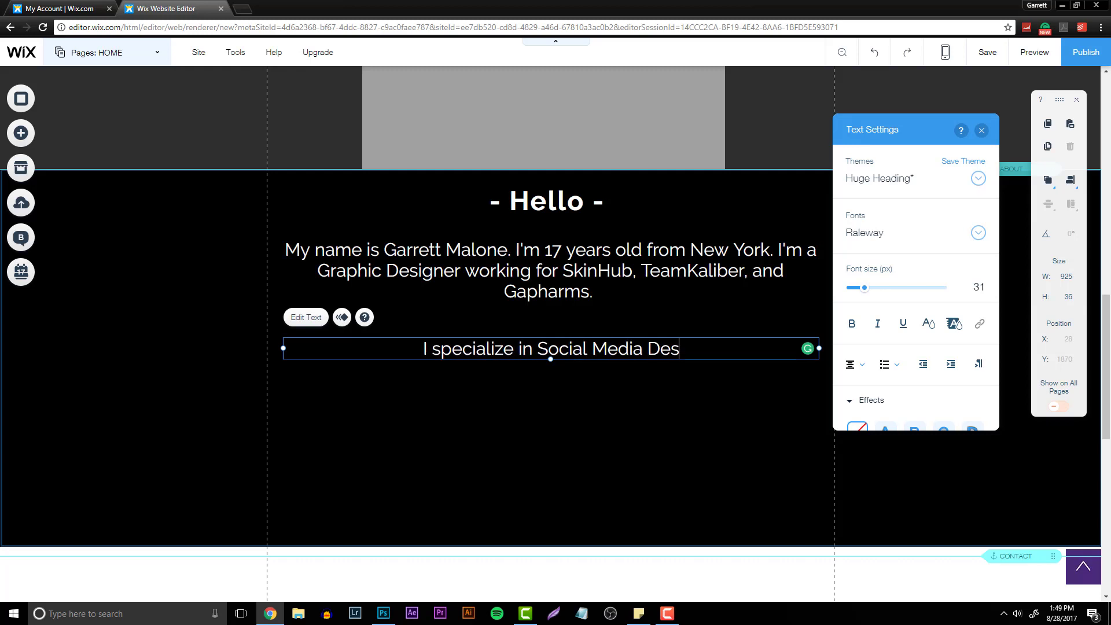
{"action": "type", "text": "ign, brandi"}
{"action": "key", "text": "BackSpace"}
{"action": "key", "text": "BackSpace"}
{"action": "key", "text": "BackSpace"}
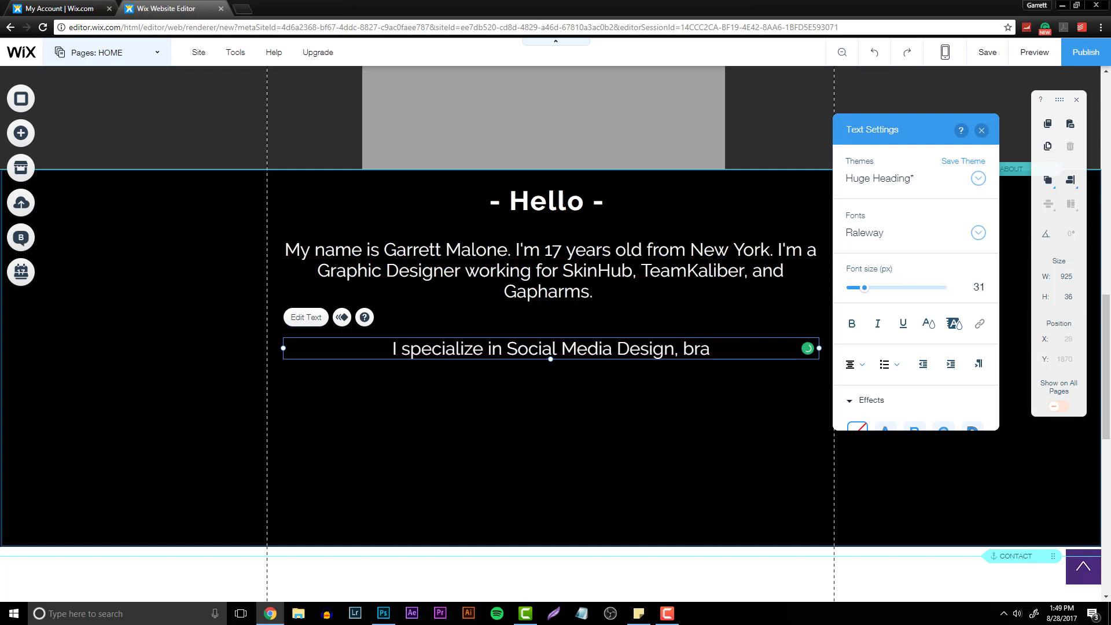
{"action": "key", "text": "BackSpace"}
{"action": "key", "text": "BackSpace"}
{"action": "key", "text": "BackSpace"}
{"action": "type", "text": "Branding, and"}
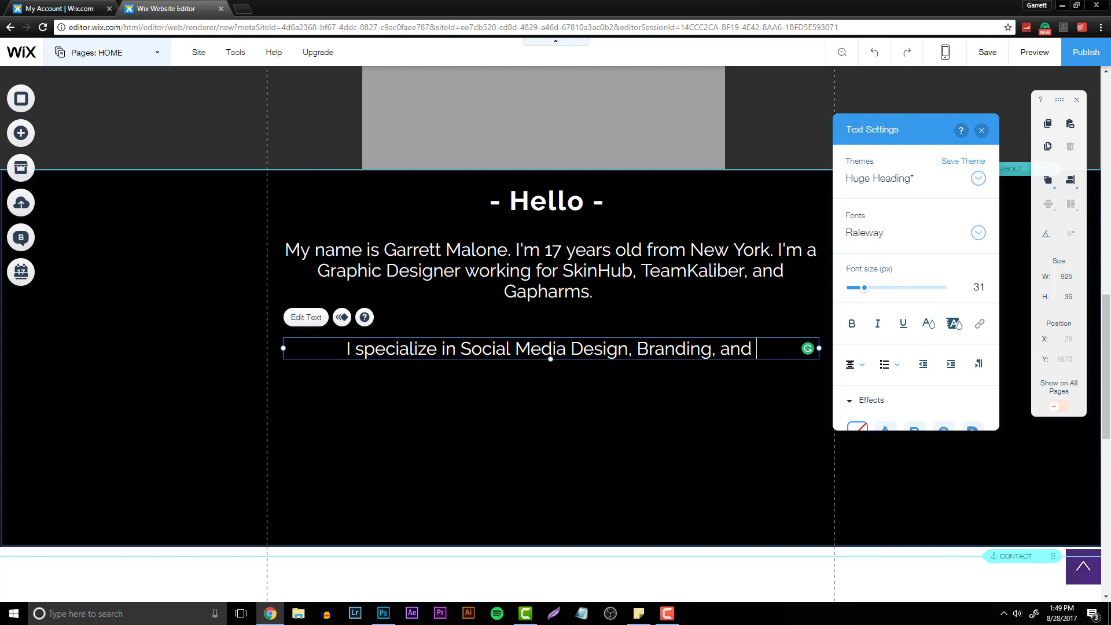
{"action": "type", "text": "Advertising"}
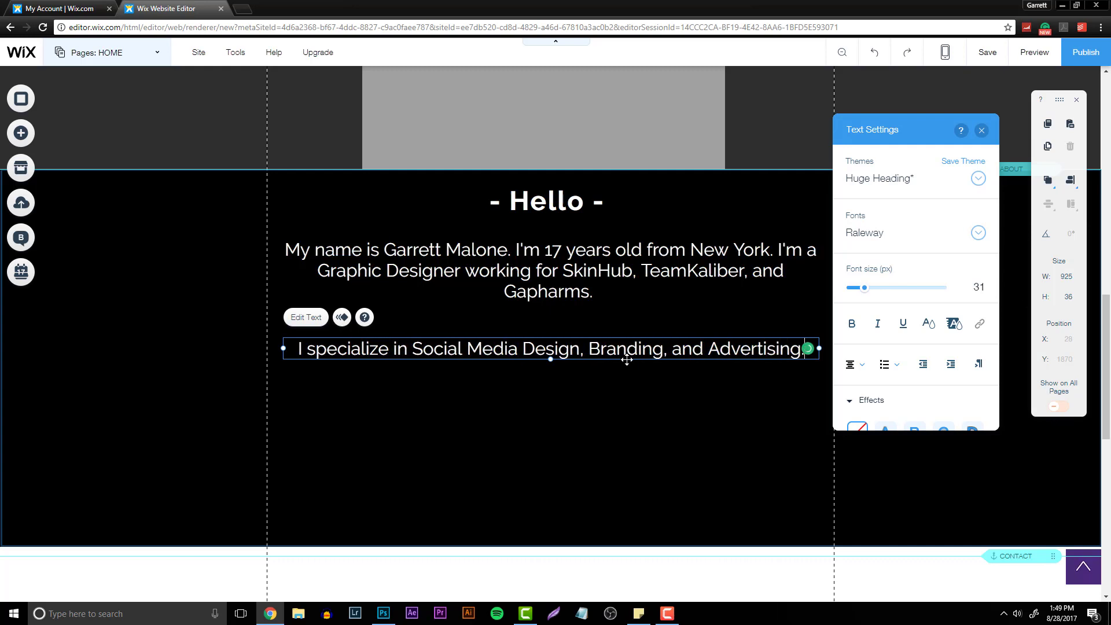
{"action": "left_click", "coordinate": [561, 409]}
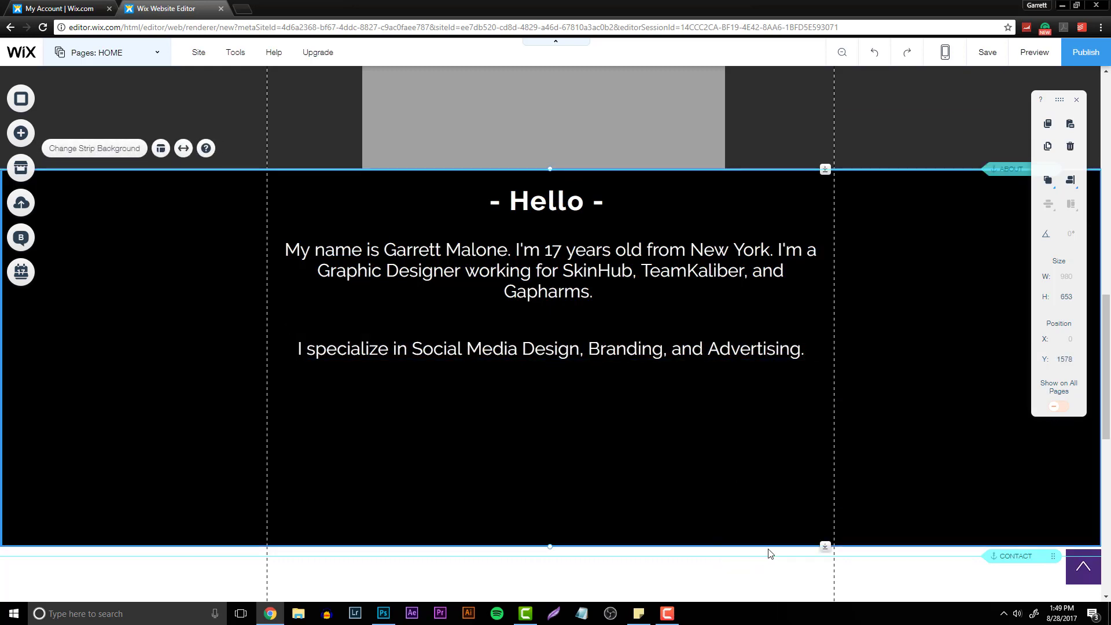
- Shrink the About strip's height to about 404 px
{"action": "left_click_drag", "start_coordinate": [824, 549], "coordinate": [838, 402]}
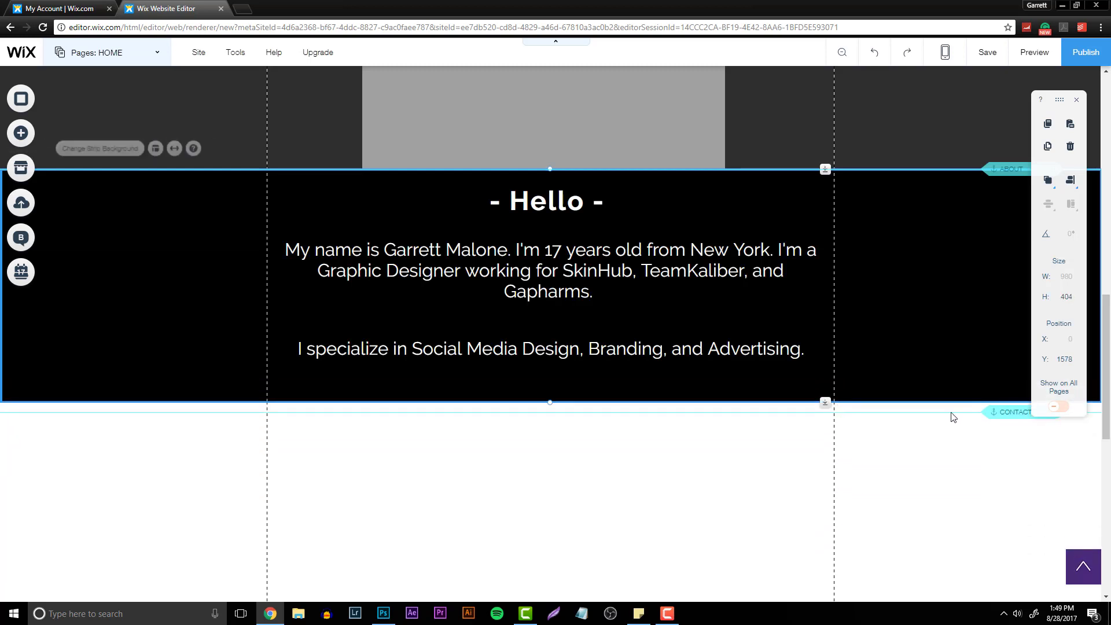
{"action": "left_click", "coordinate": [1004, 412]}
{"action": "scroll", "coordinate": [1006, 402], "scroll_direction": "down", "scroll_amount": 8}
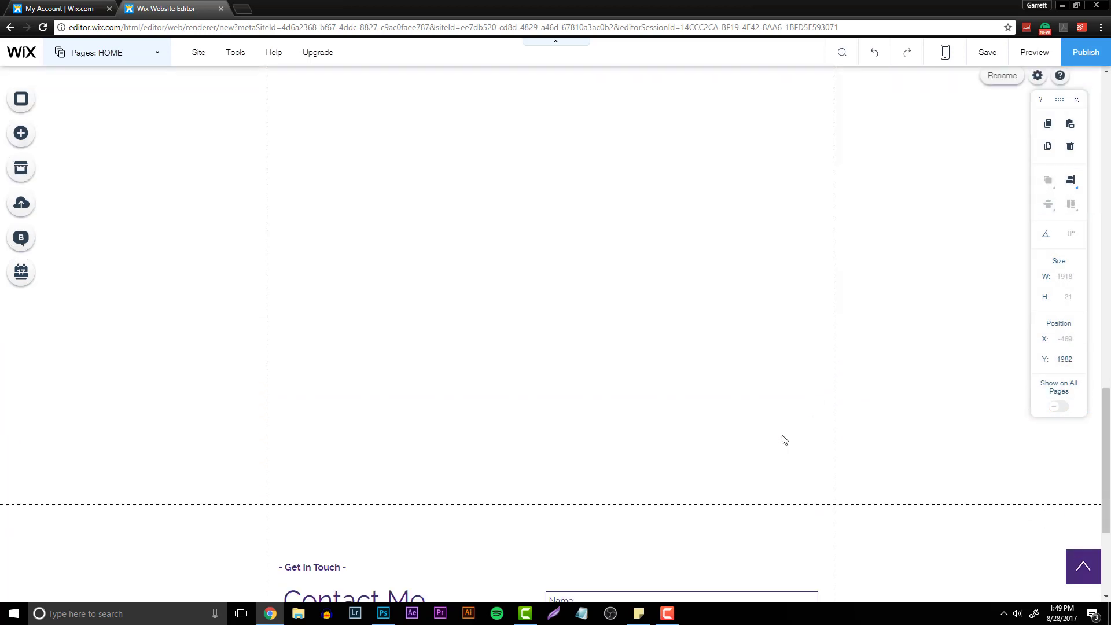
{"action": "left_click", "coordinate": [597, 306]}
{"action": "scroll", "coordinate": [724, 376], "scroll_direction": "up", "scroll_amount": 8}
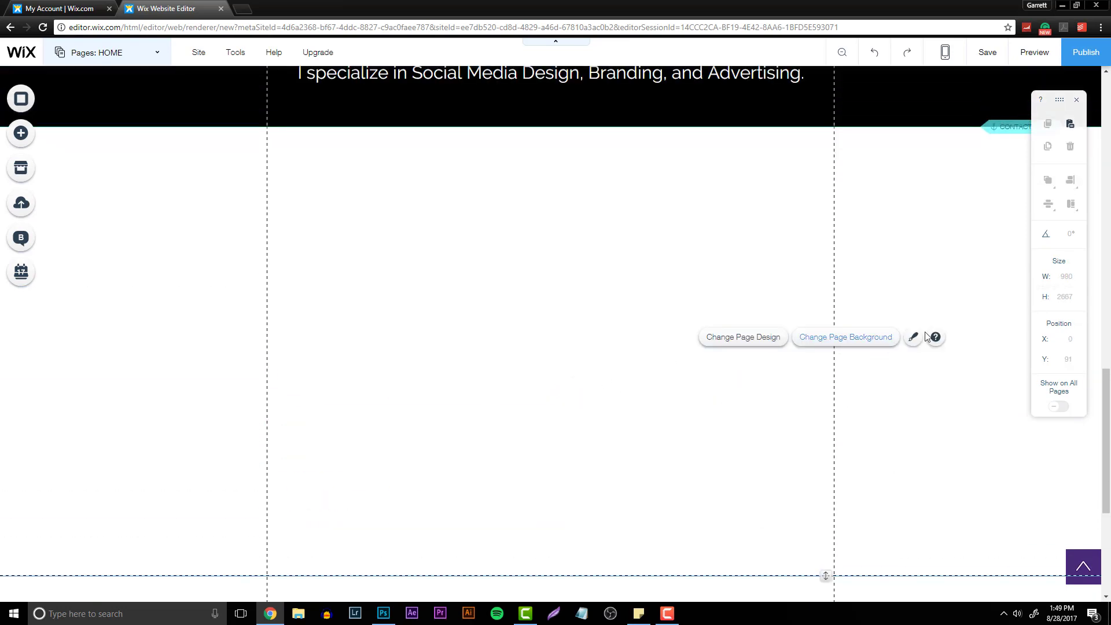
{"action": "left_click", "coordinate": [936, 338]}
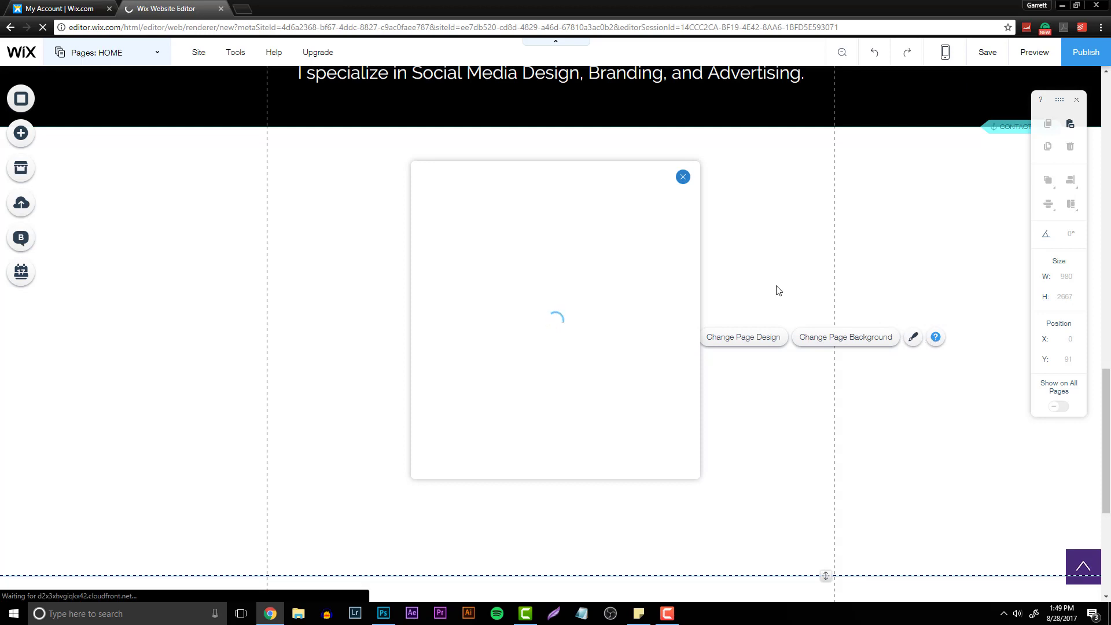
{"action": "scroll", "coordinate": [512, 300], "scroll_direction": "down", "scroll_amount": 4}
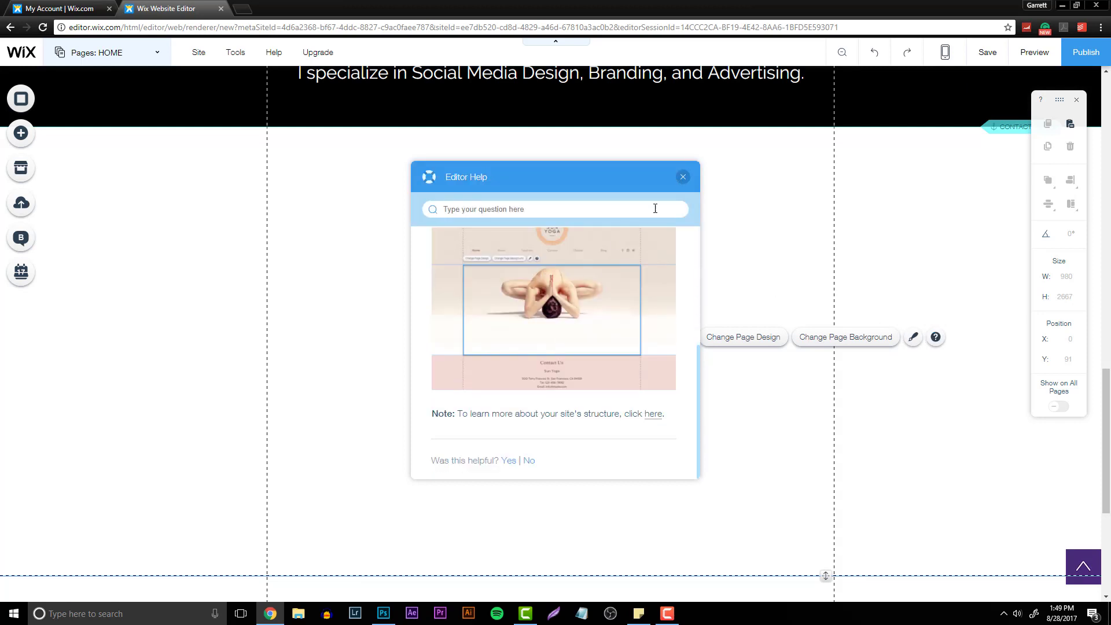
{"action": "left_click", "coordinate": [682, 176]}
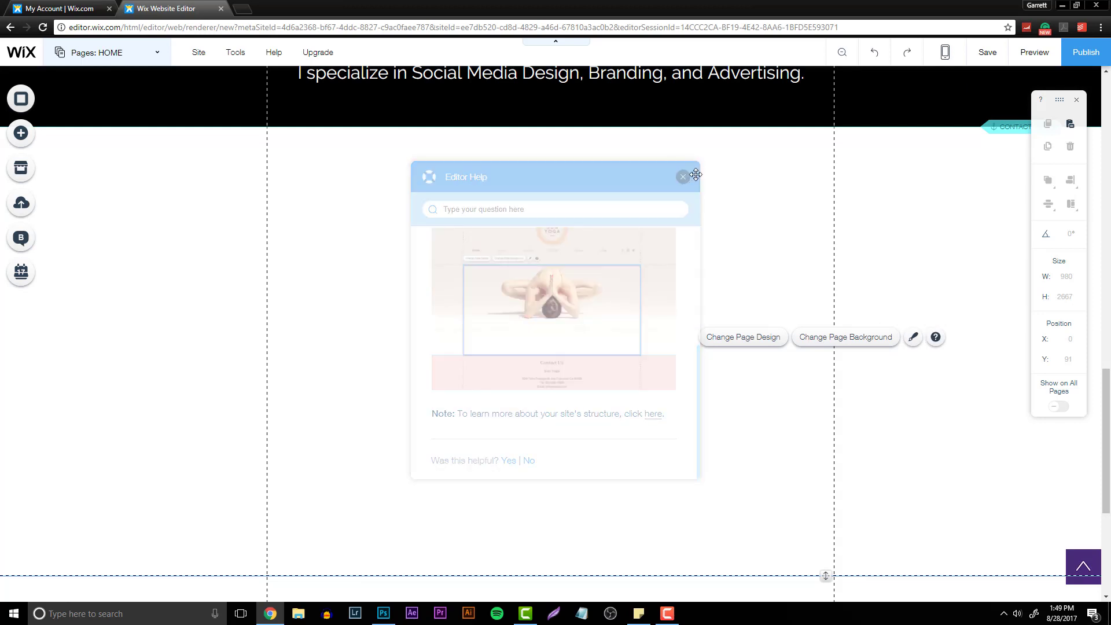
- Drag the footer boundary up to shorten the empty space above the footer
{"action": "scroll", "coordinate": [856, 342], "scroll_direction": "down", "scroll_amount": 5}
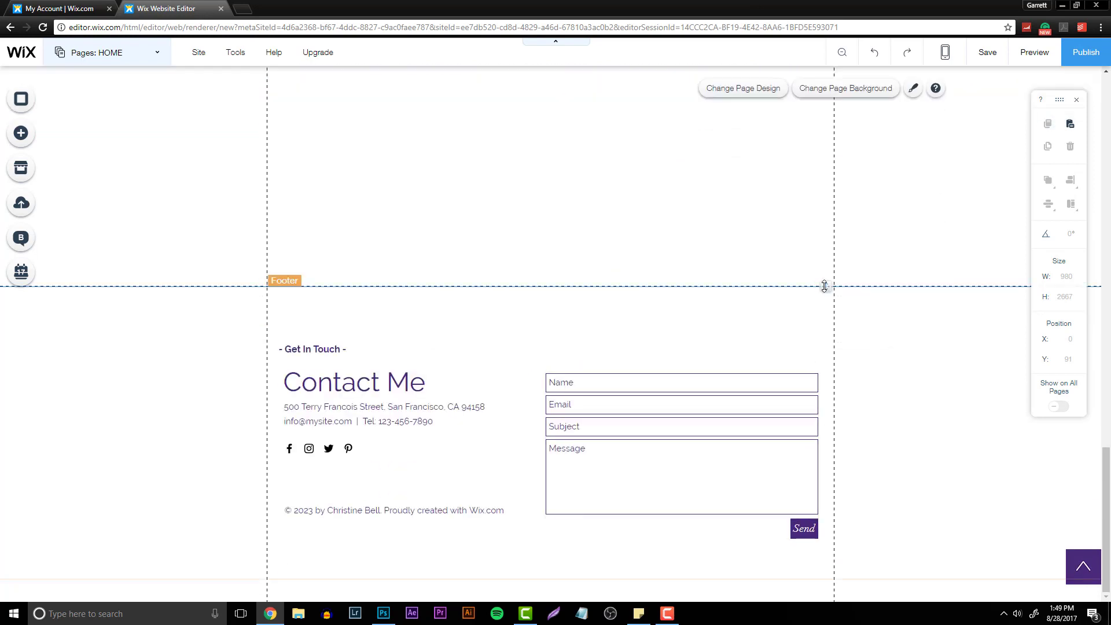
{"action": "left_click_drag", "start_coordinate": [824, 286], "coordinate": [823, 121]}
{"action": "scroll", "coordinate": [875, 315], "scroll_direction": "up", "scroll_amount": 6}
{"action": "scroll", "coordinate": [964, 354], "scroll_direction": "down", "scroll_amount": 1}
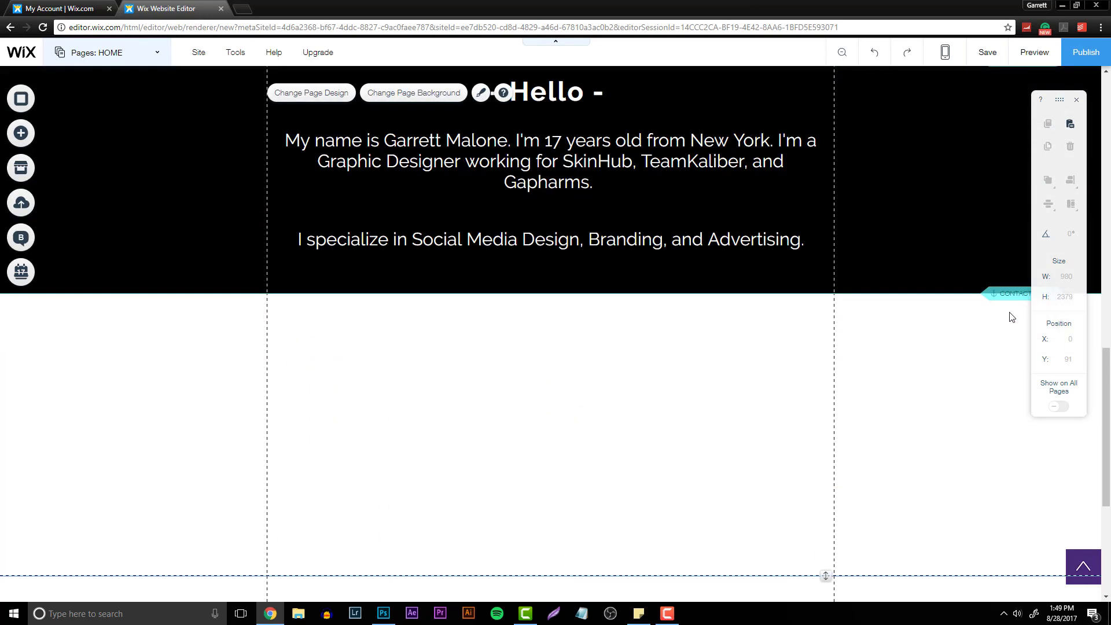
- Reposition the Contact anchor within the empty area above the footer
{"action": "left_click_drag", "start_coordinate": [1009, 293], "coordinate": [1010, 575]}
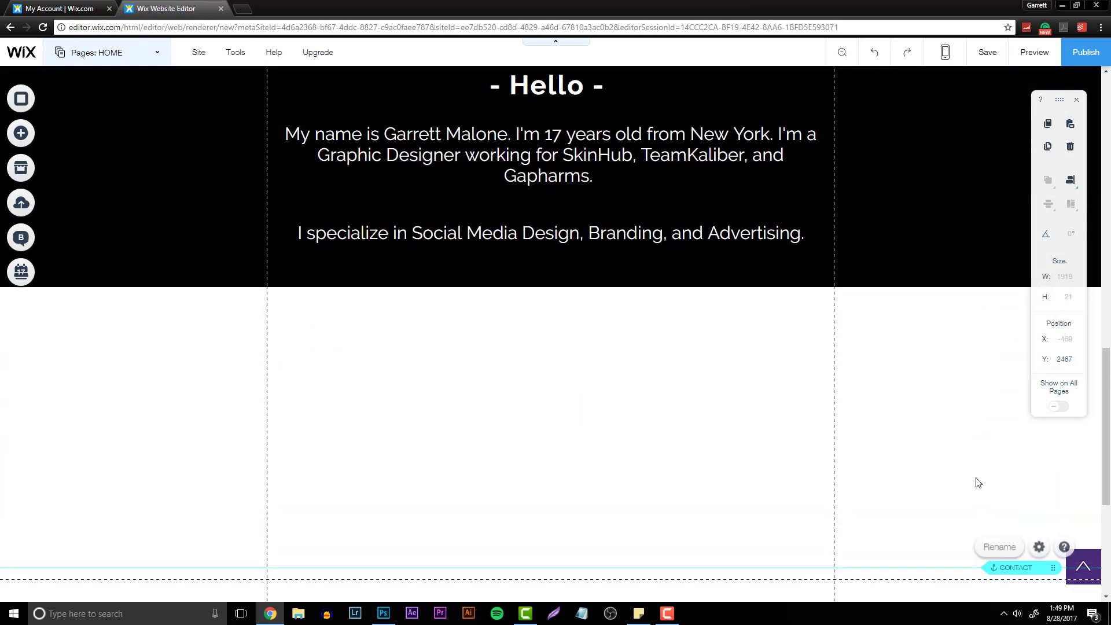
{"action": "scroll", "coordinate": [977, 482], "scroll_direction": "down", "scroll_amount": 5}
{"action": "left_click", "coordinate": [829, 296]}
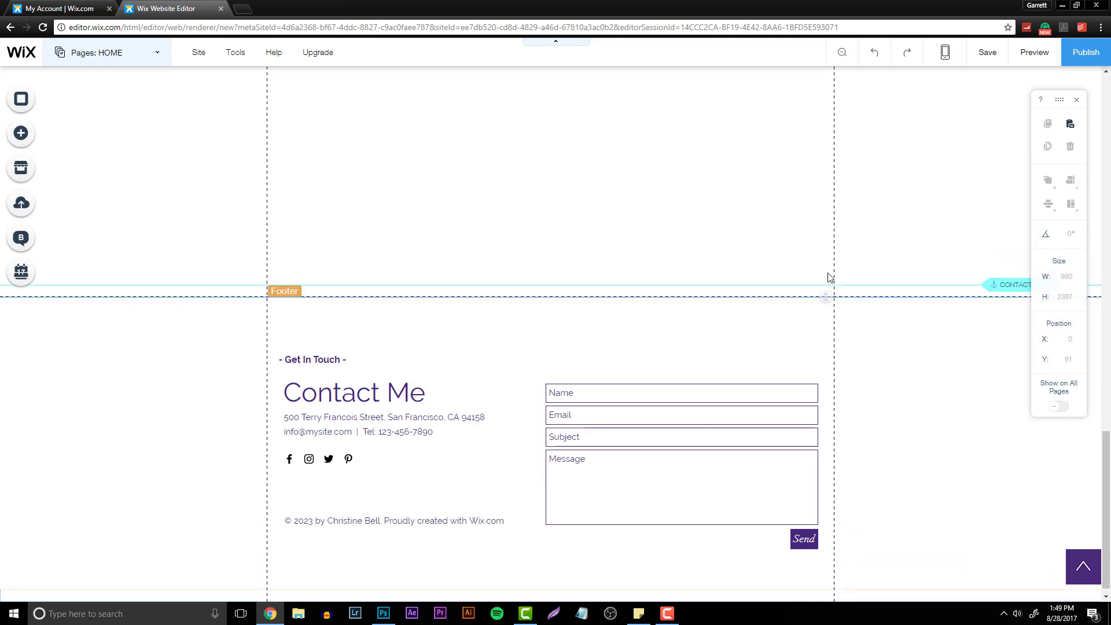
{"action": "left_click_drag", "start_coordinate": [996, 284], "coordinate": [987, 167]}
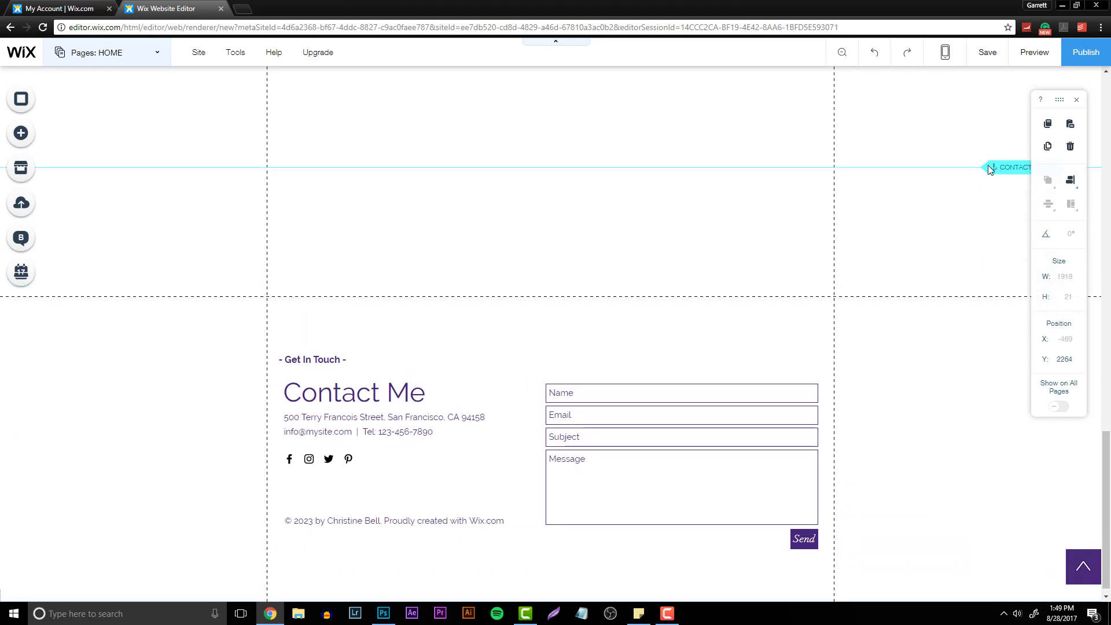
- Pull the footer up to close the empty gap under the About strip and set the Contact anchor at the footer's top edge
{"action": "left_click_drag", "start_coordinate": [829, 295], "coordinate": [826, 103]}
{"action": "left_click_drag", "start_coordinate": [1001, 277], "coordinate": [965, 139]}
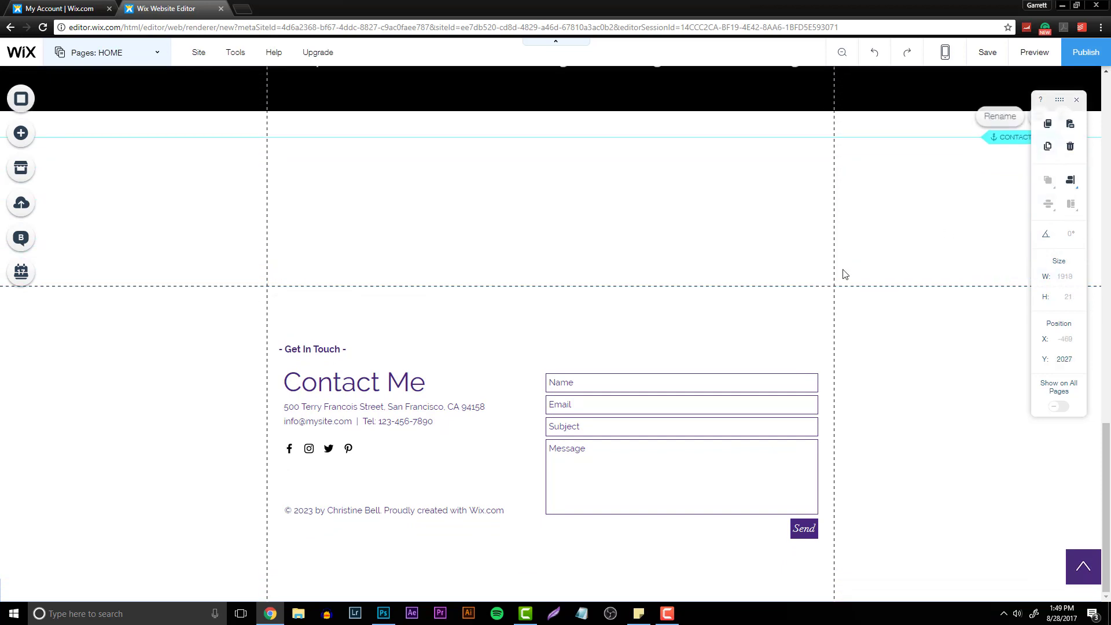
{"action": "left_click", "coordinate": [827, 292]}
{"action": "left_click_drag", "start_coordinate": [828, 295], "coordinate": [832, 139]}
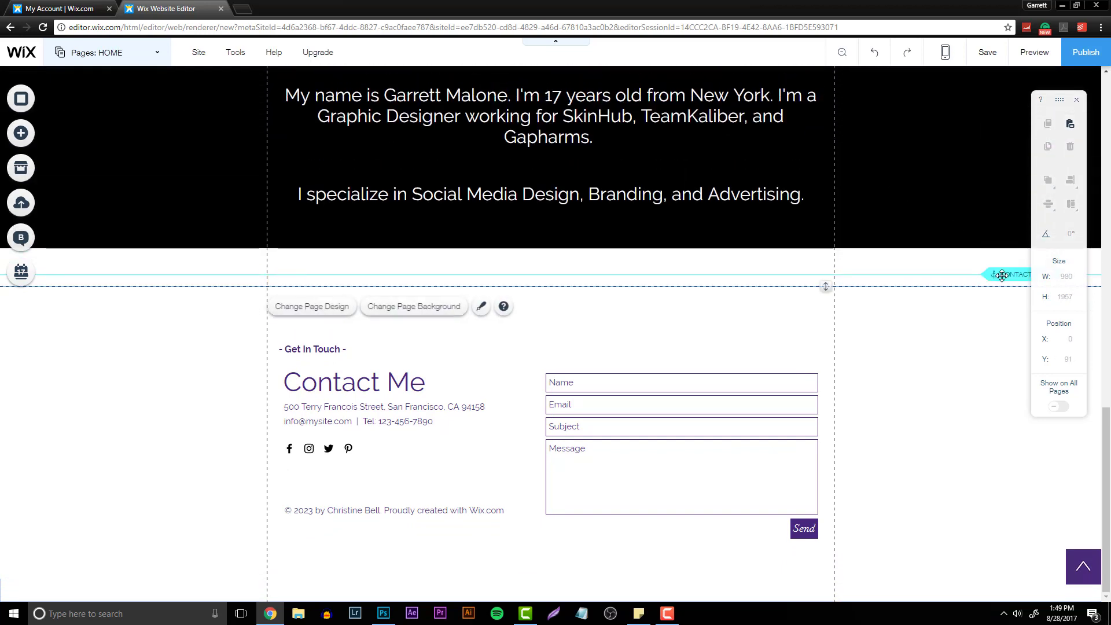
{"action": "left_click_drag", "start_coordinate": [1002, 277], "coordinate": [1002, 249]}
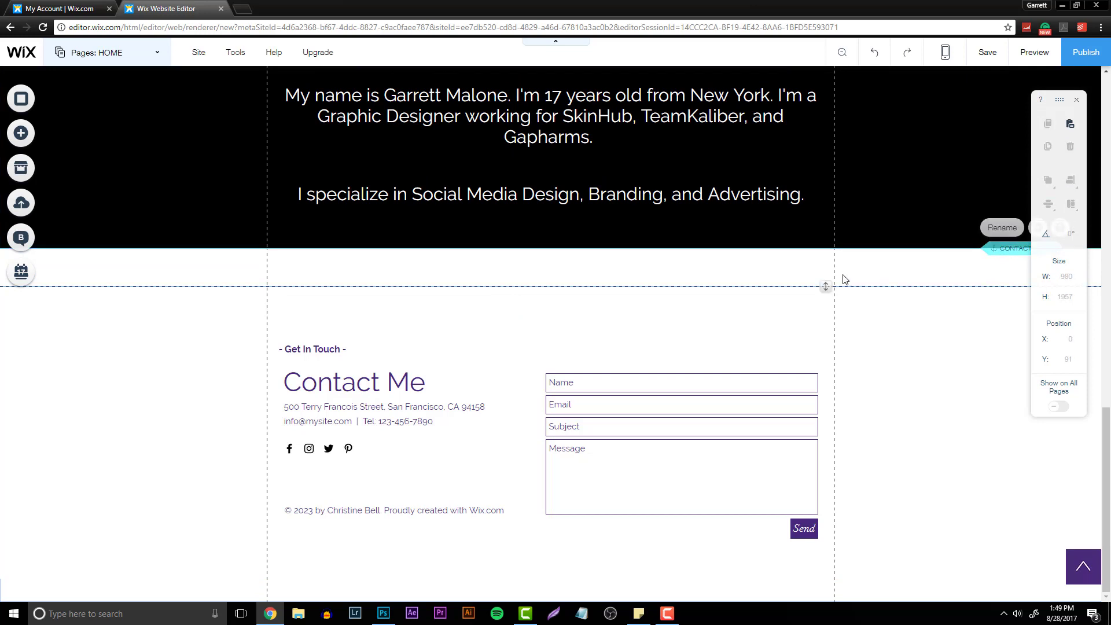
{"action": "left_click", "coordinate": [825, 286]}
{"action": "left_click_drag", "start_coordinate": [825, 286], "coordinate": [820, 242]}
- Change the Contact Me heading's text color to the dark gray site color
{"action": "left_click", "coordinate": [903, 349]}
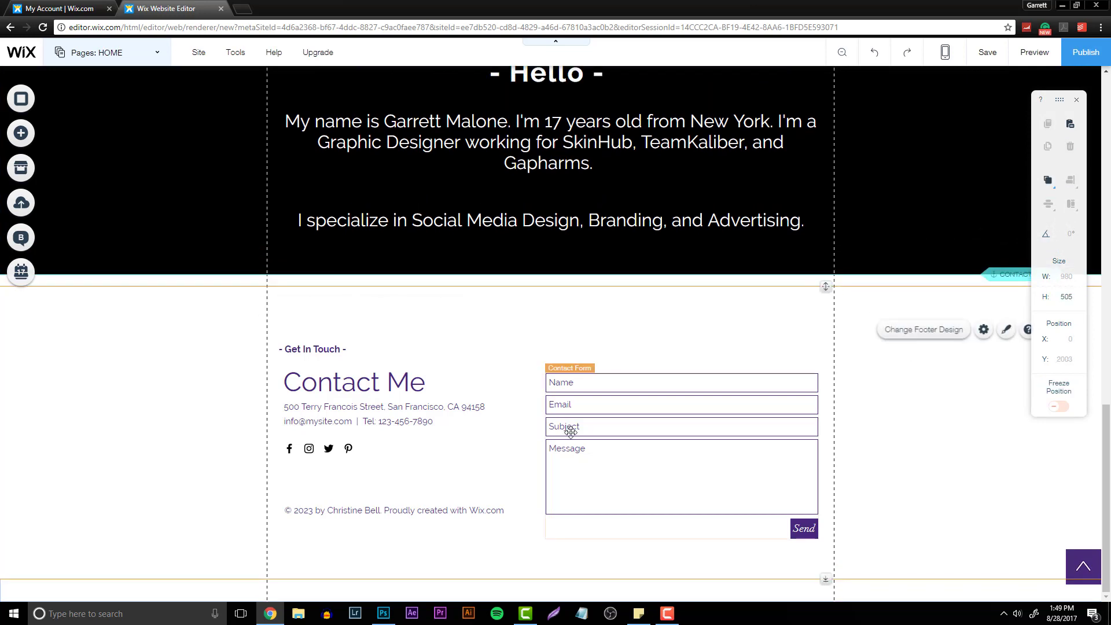
{"action": "left_click", "coordinate": [322, 360]}
{"action": "double_click", "coordinate": [354, 351]}
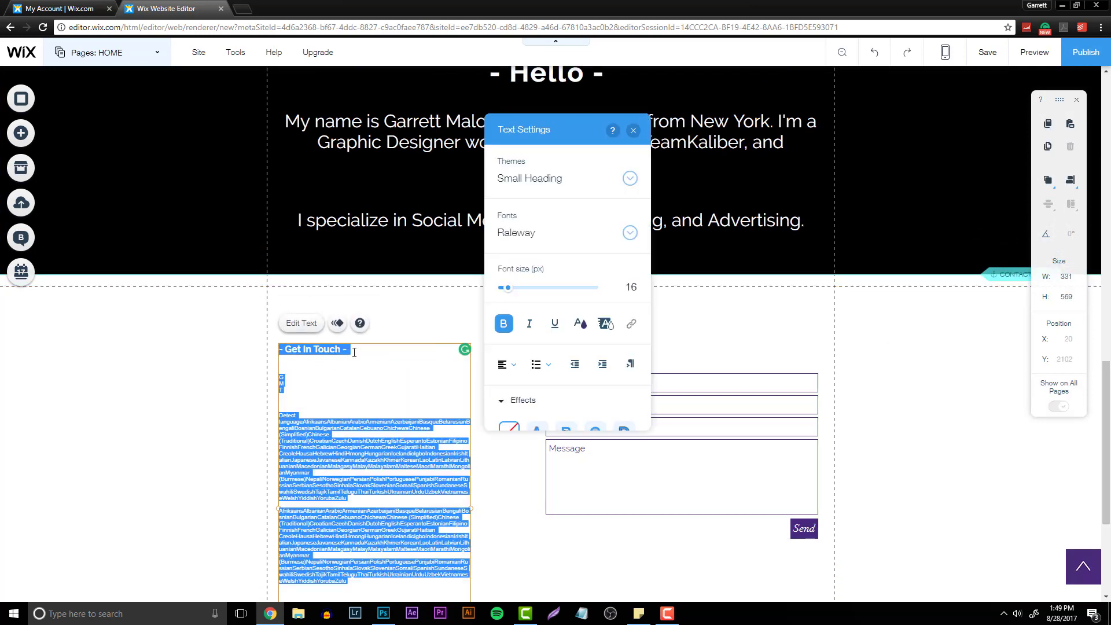
{"action": "left_click", "coordinate": [194, 378]}
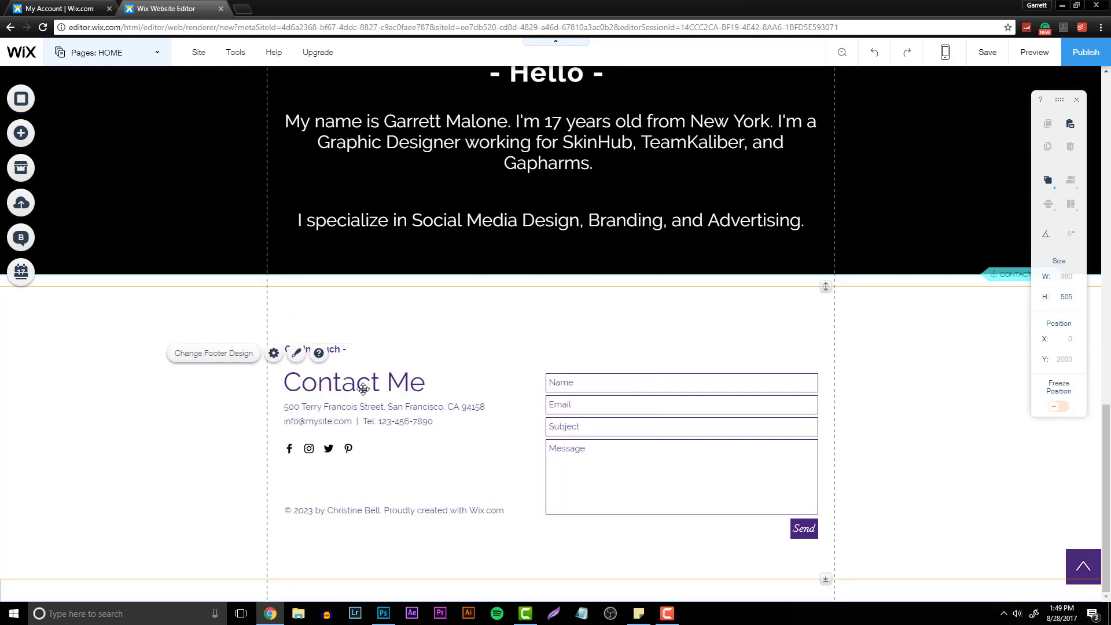
{"action": "left_click", "coordinate": [350, 379]}
{"action": "left_click", "coordinate": [317, 354]}
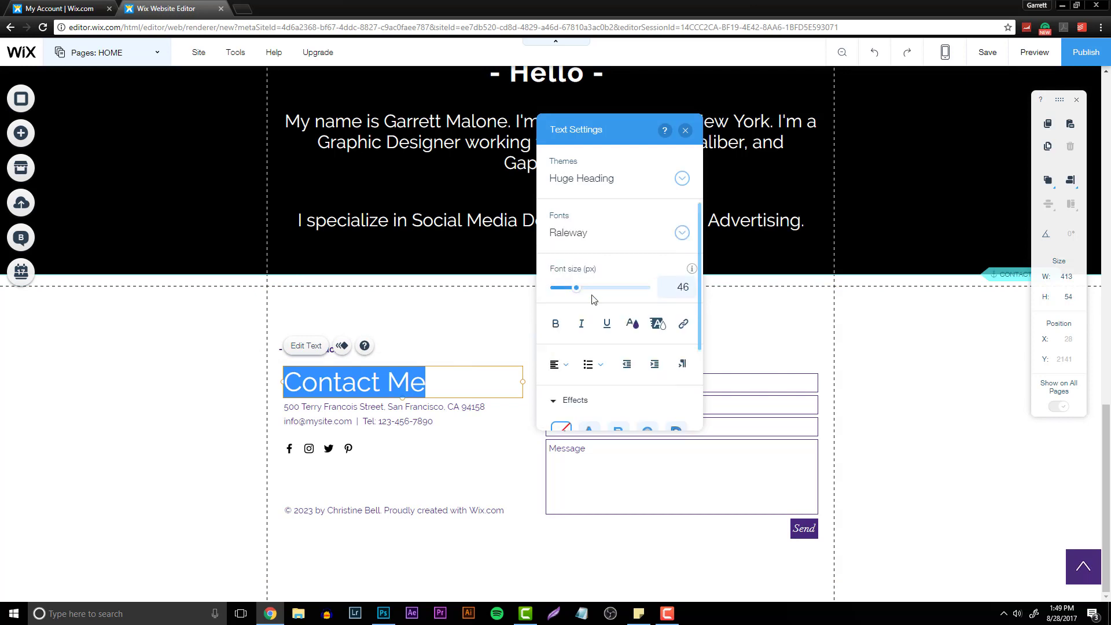
{"action": "left_click", "coordinate": [631, 323]}
{"action": "left_click", "coordinate": [548, 281]}
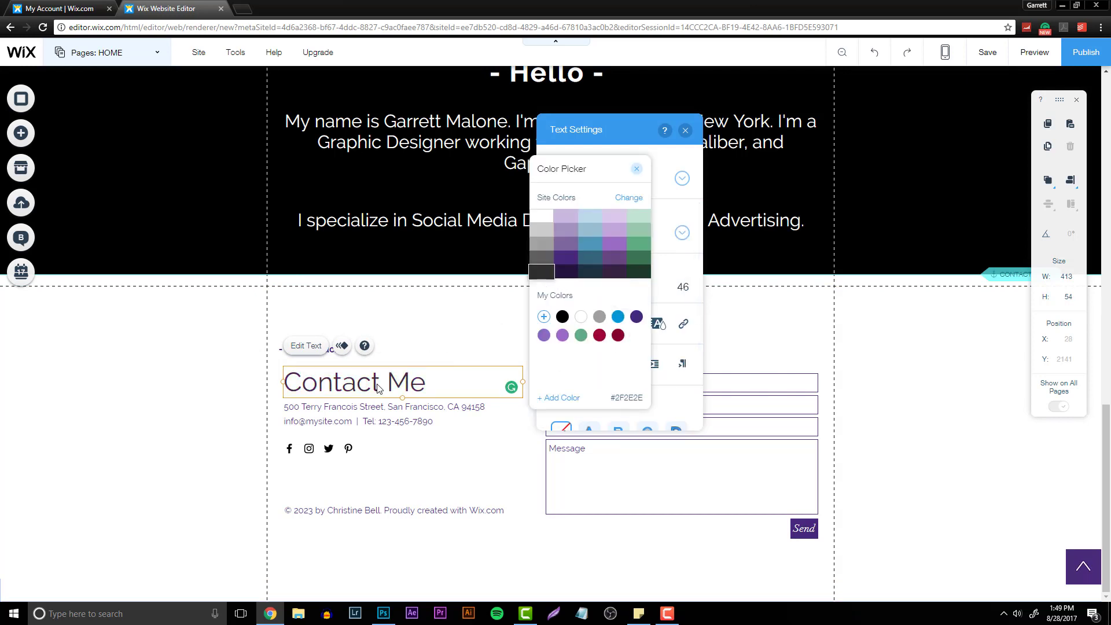
{"action": "left_click", "coordinate": [367, 416]}
{"action": "left_click", "coordinate": [338, 503], "text": "shift"}
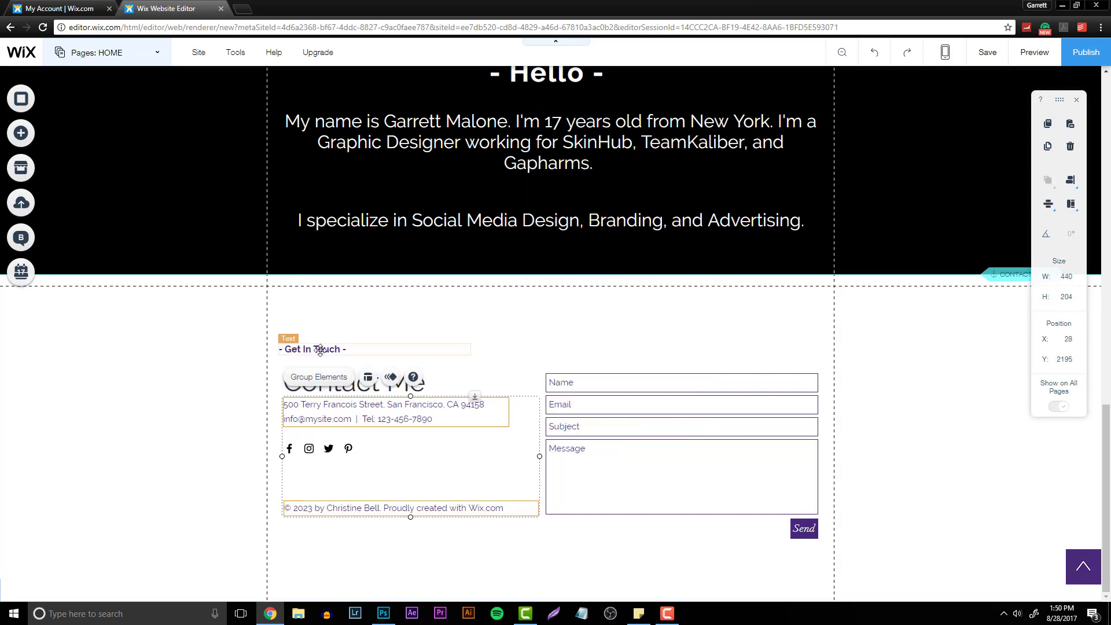
{"action": "left_click", "coordinate": [316, 349], "text": "shift"}
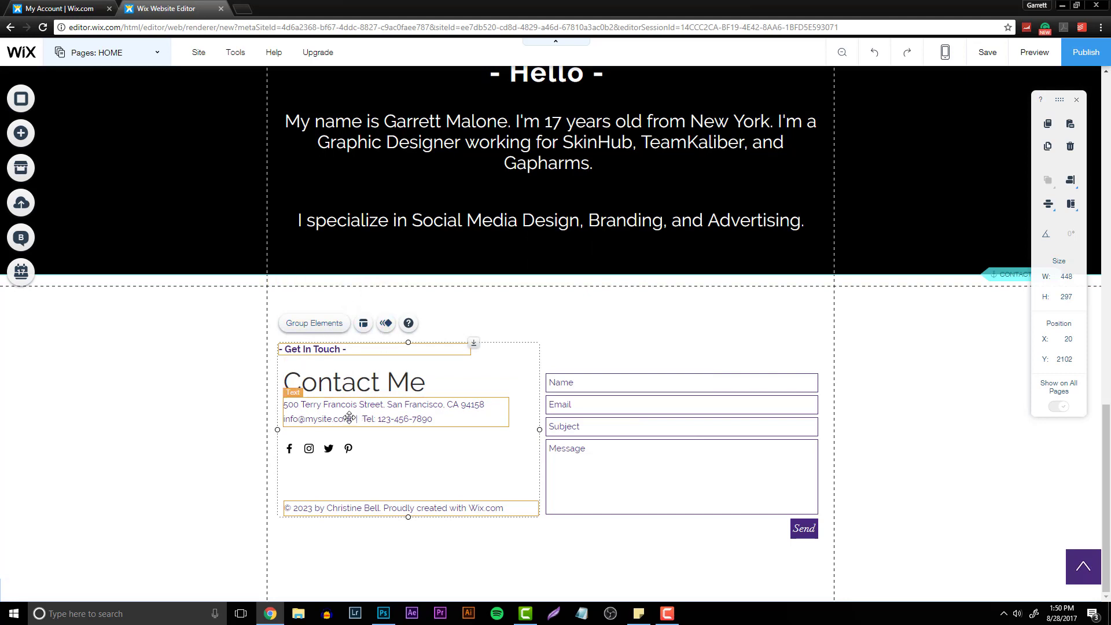
{"action": "left_click", "coordinate": [240, 432]}
{"action": "left_click", "coordinate": [343, 411]}
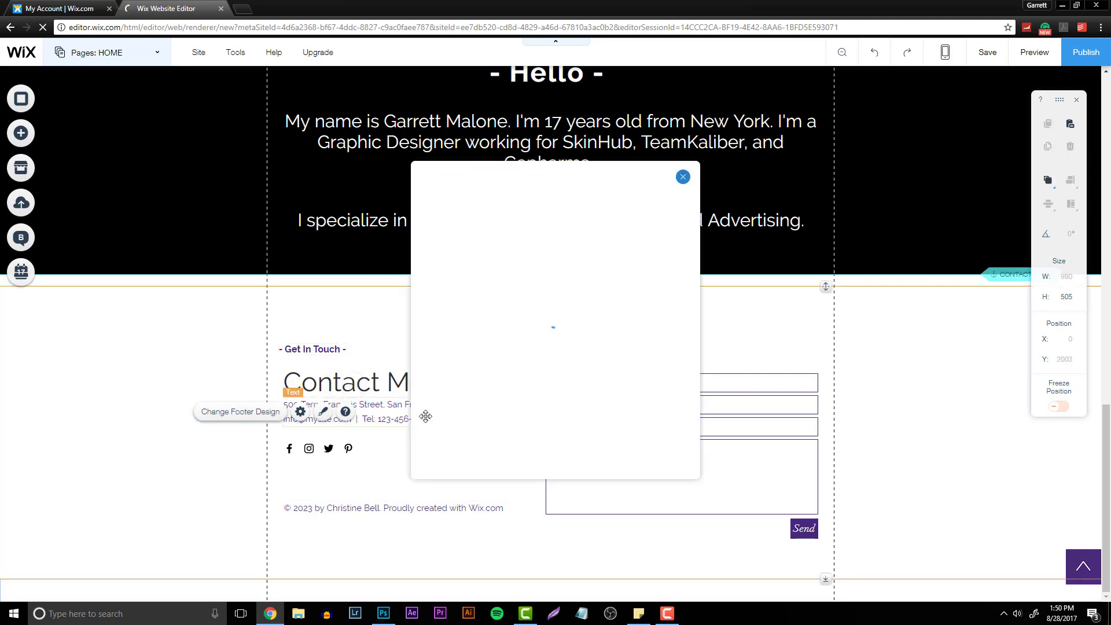
{"action": "left_click", "coordinate": [682, 177]}
- Delete the address, e-mail and phone text block beneath the Contact Me heading
{"action": "left_click", "coordinate": [352, 406]}
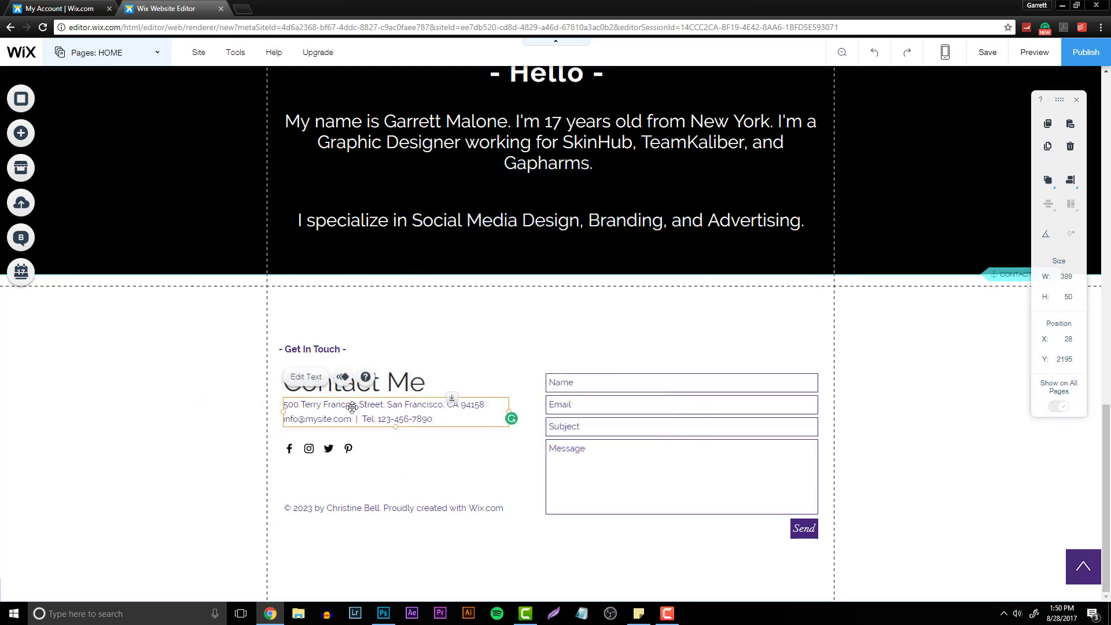
{"action": "left_click", "coordinate": [321, 381]}
{"action": "left_click", "coordinate": [590, 397]}
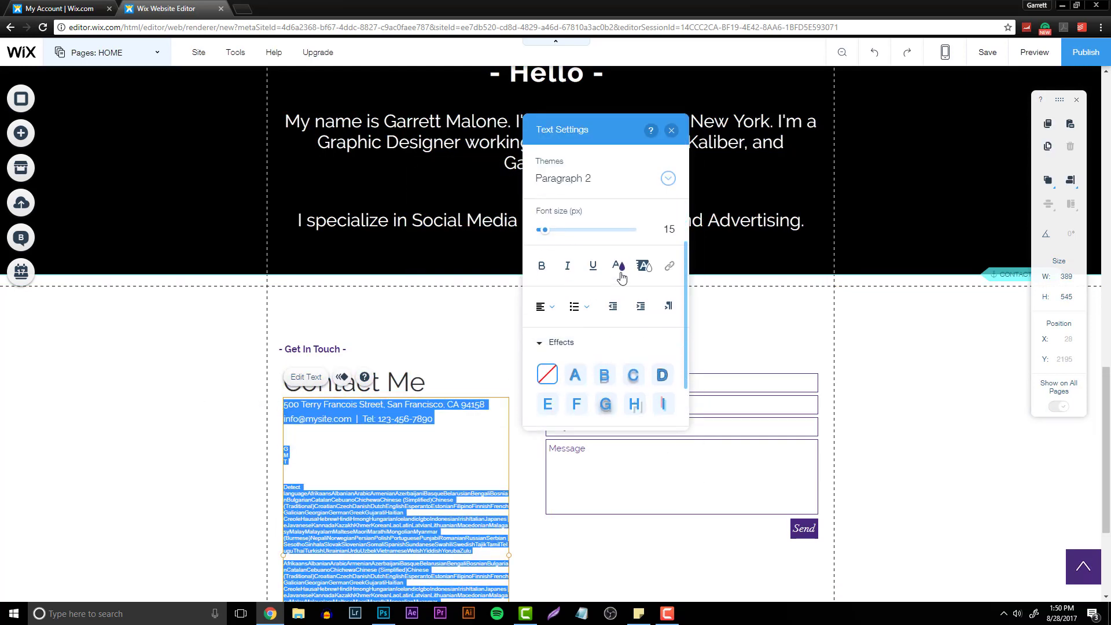
{"action": "left_click", "coordinate": [617, 268]}
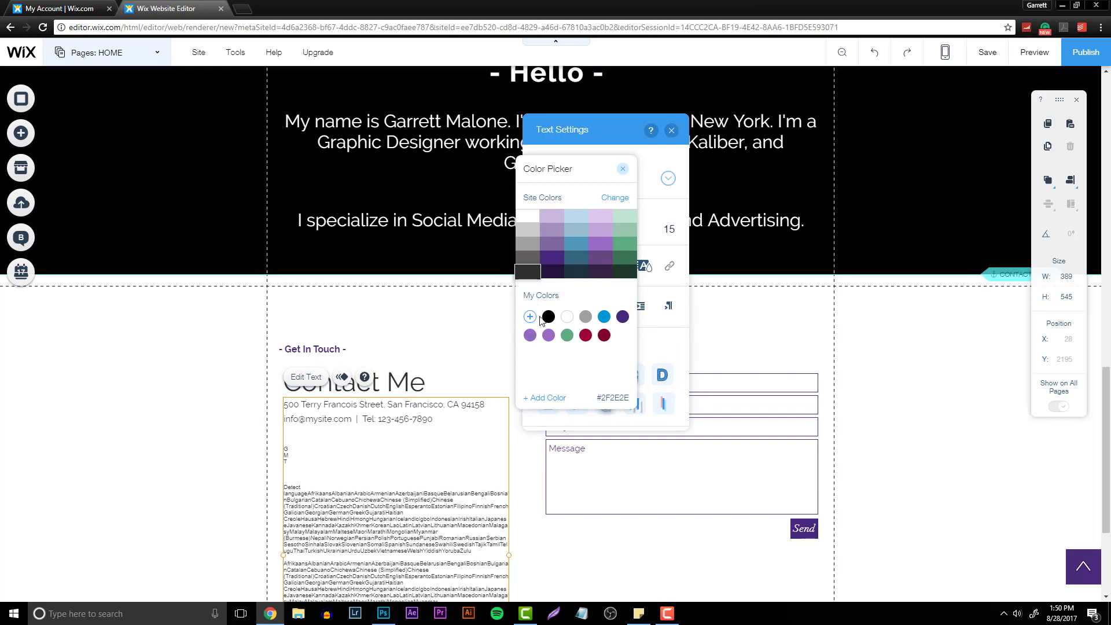
{"action": "left_click", "coordinate": [414, 419]}
{"action": "scroll", "coordinate": [387, 489], "scroll_direction": "down", "scroll_amount": 3}
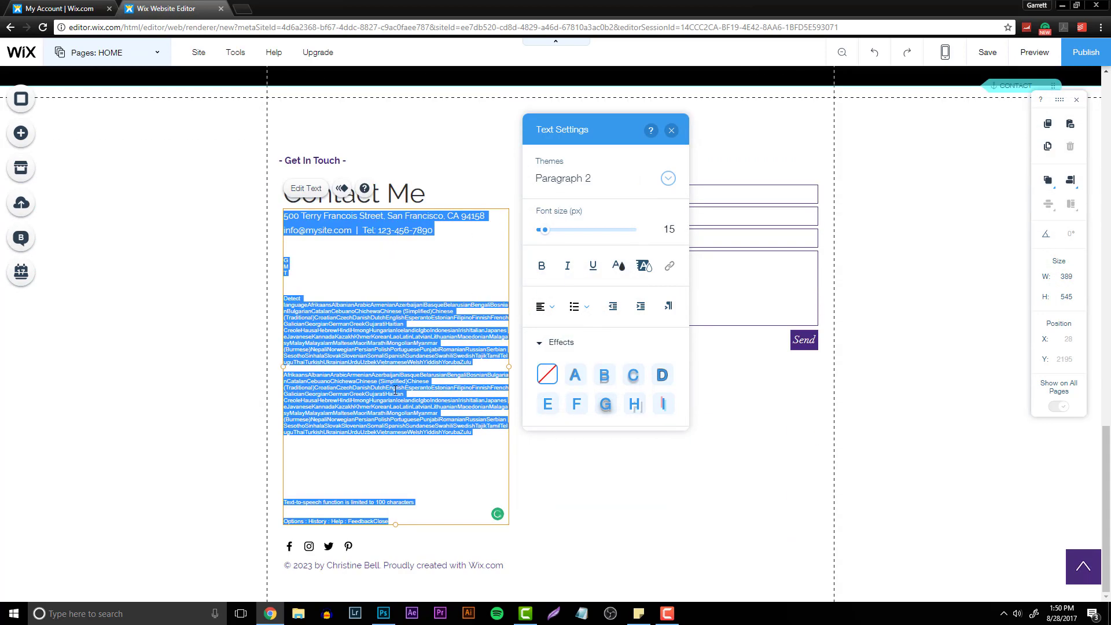
{"action": "double_click", "coordinate": [395, 385]}
{"action": "key", "text": "BackSpace"}
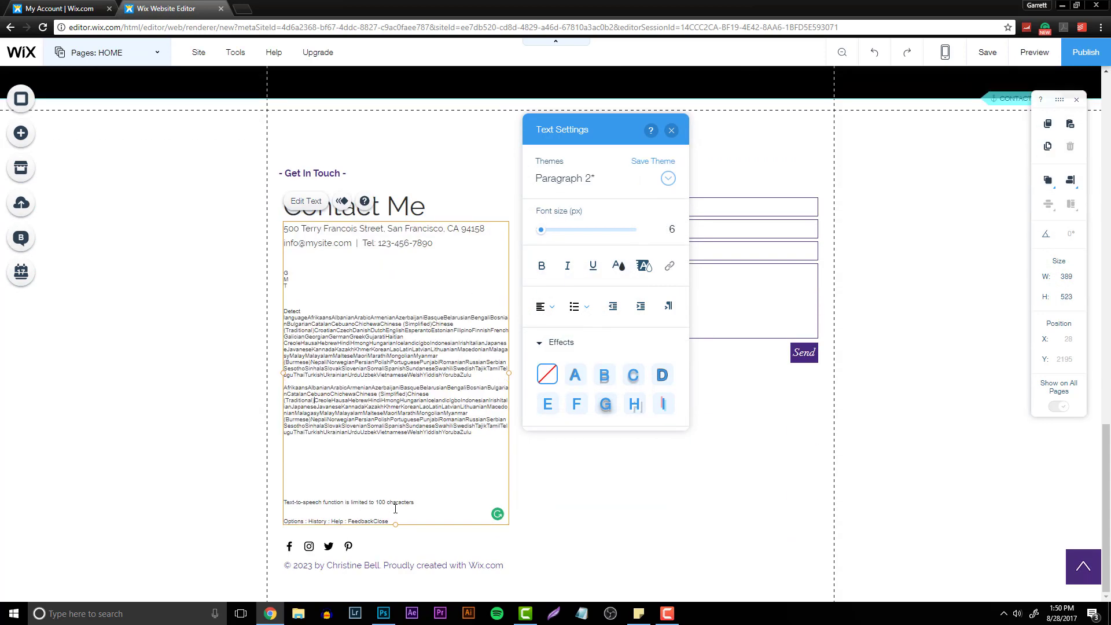
{"action": "left_click", "coordinate": [538, 545]}
{"action": "left_click", "coordinate": [375, 338]}
{"action": "key", "text": "Delete"}
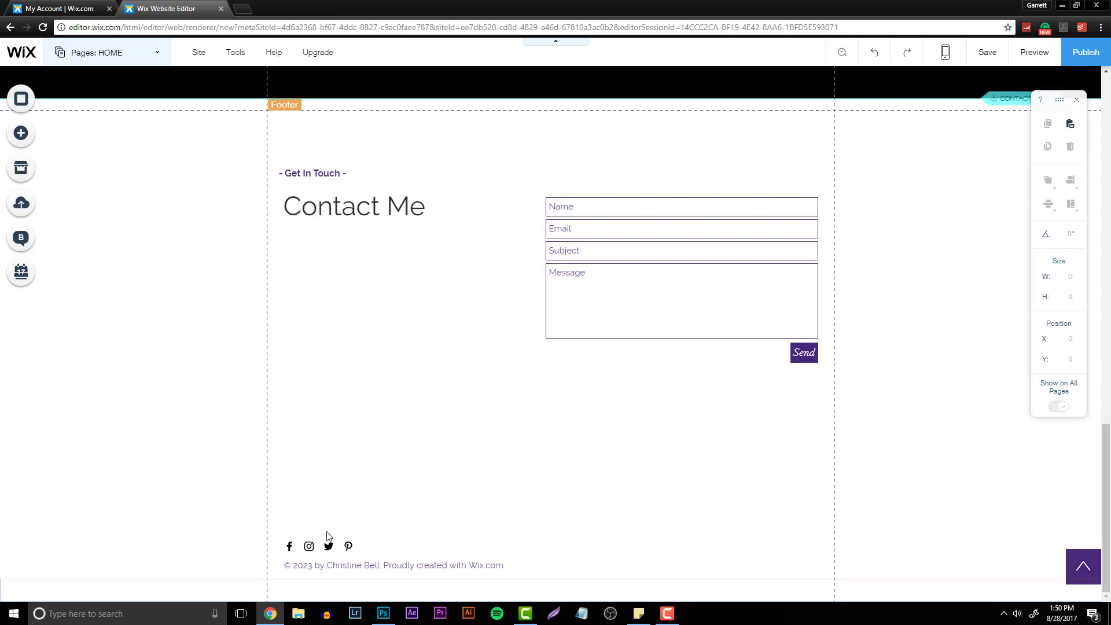
- Move the social icons up under the Contact Me heading and shift the heading down slightly
{"action": "left_click", "coordinate": [325, 544]}
{"action": "left_click_drag", "start_coordinate": [305, 547], "coordinate": [305, 313]}
{"action": "left_click_drag", "start_coordinate": [328, 213], "coordinate": [331, 252]}
- Rewrite the copyright line as © 2017 by the owner's name, followed by "Sponsored by Wix."
{"action": "left_click", "coordinate": [355, 211]}
{"action": "left_click", "coordinate": [361, 327]}
{"action": "double_click", "coordinate": [513, 331]}
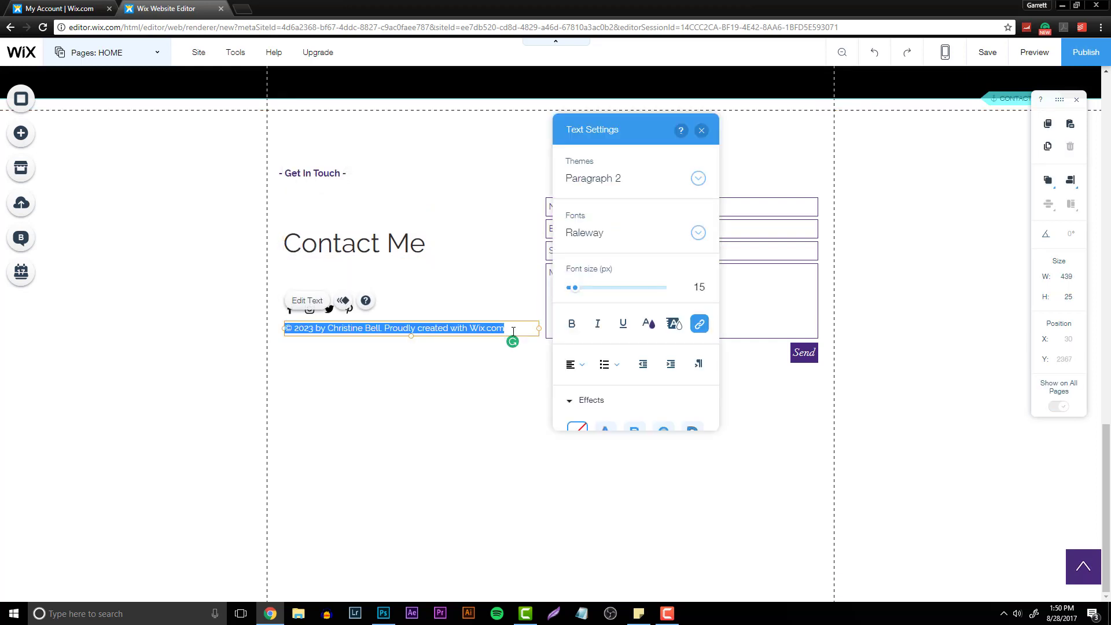
{"action": "left_click_drag", "start_coordinate": [303, 328], "coordinate": [555, 341]}
{"action": "type", "text": "17"}
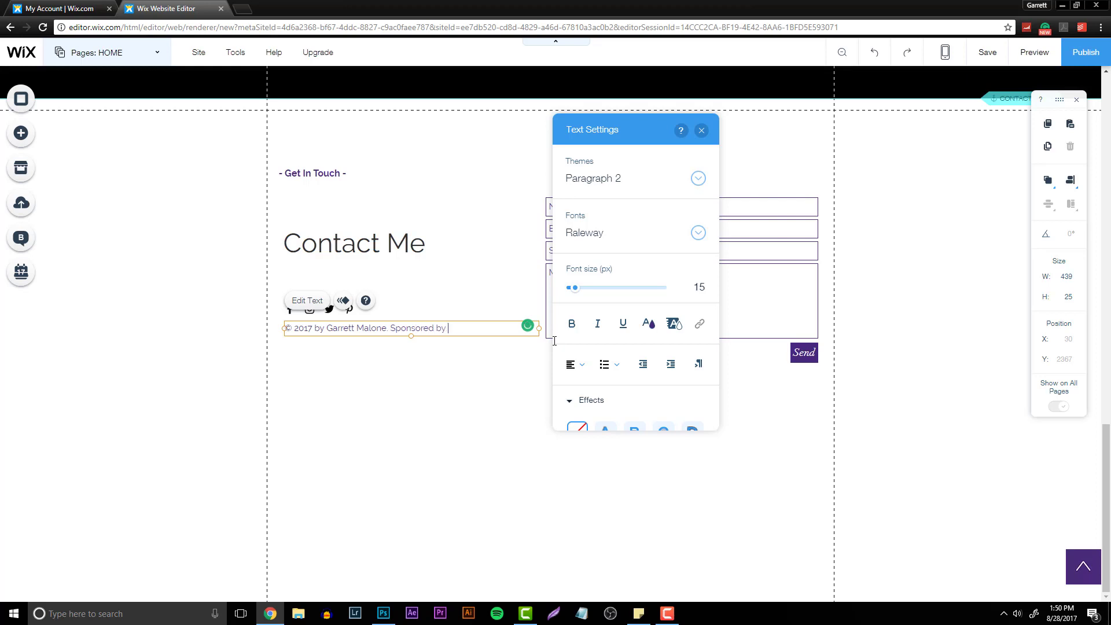
{"action": "left_click", "coordinate": [512, 400]}
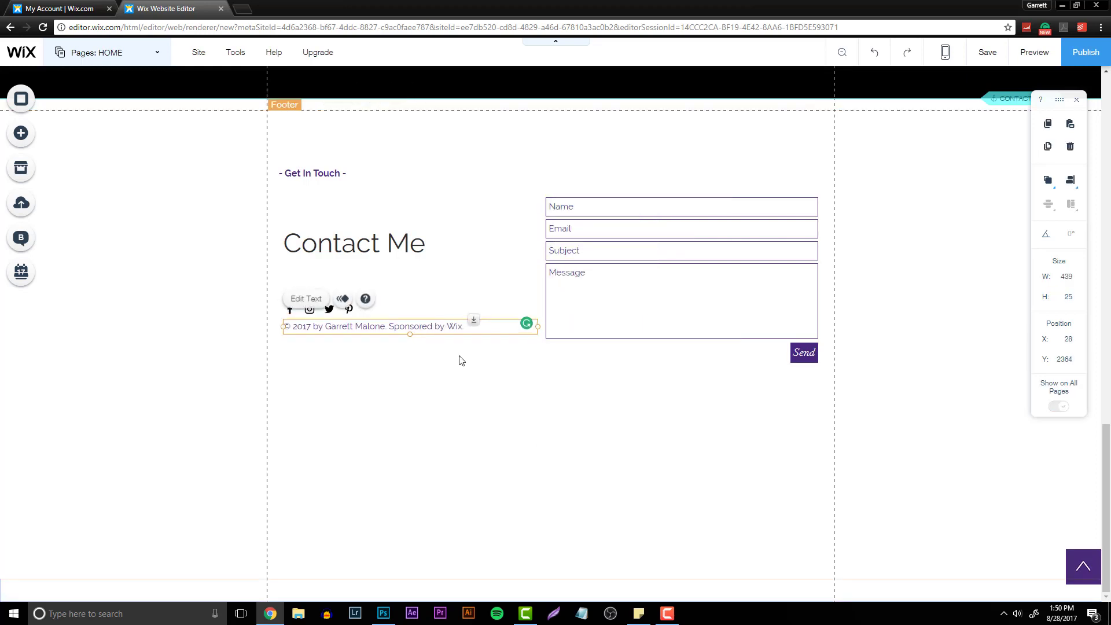
- Recolor the copyright line to the dark gray site color
{"action": "left_click", "coordinate": [305, 300]}
{"action": "left_click", "coordinate": [647, 323]}
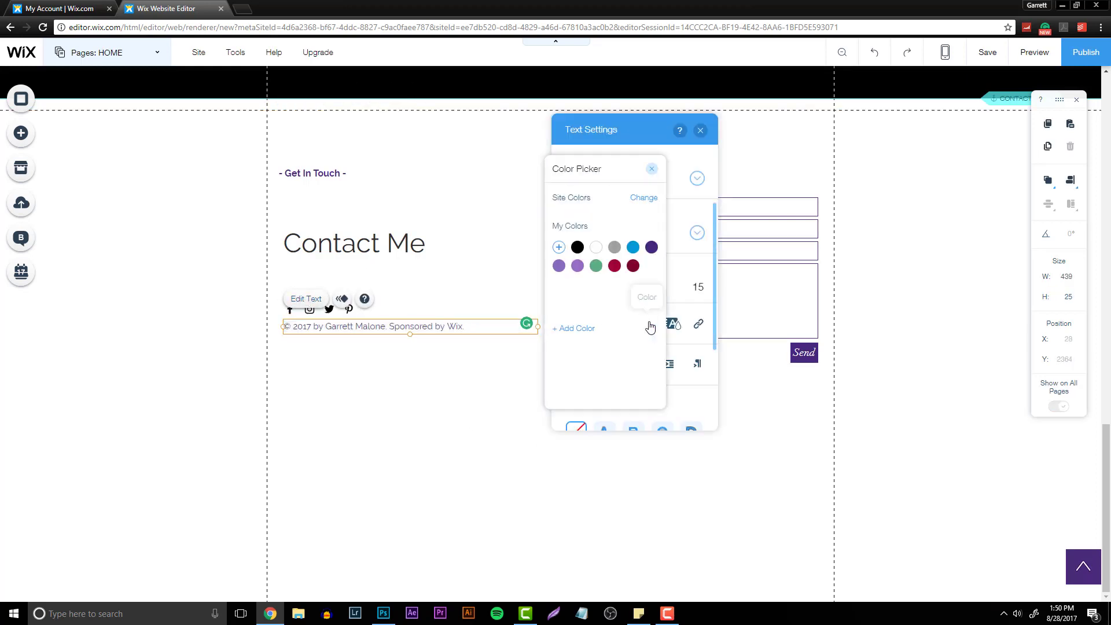
{"action": "left_click", "coordinate": [498, 319]}
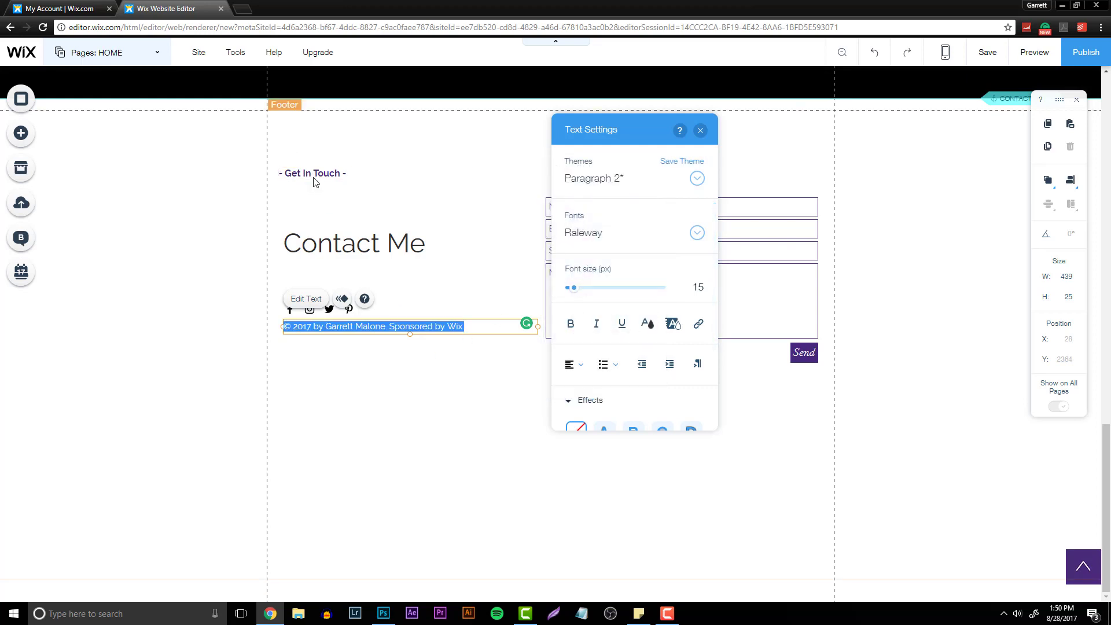
- Move the Get In Touch label down slightly and recolor it dark gray
{"action": "left_click_drag", "start_coordinate": [311, 175], "coordinate": [316, 205]}
{"action": "left_click", "coordinate": [306, 177]}
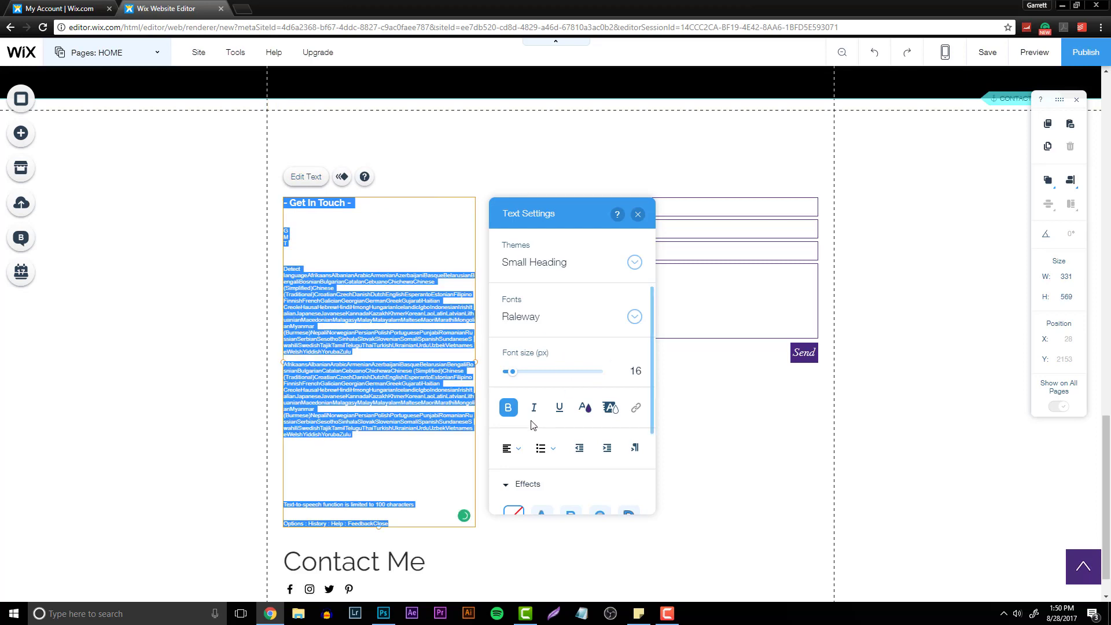
{"action": "left_click", "coordinate": [584, 408]}
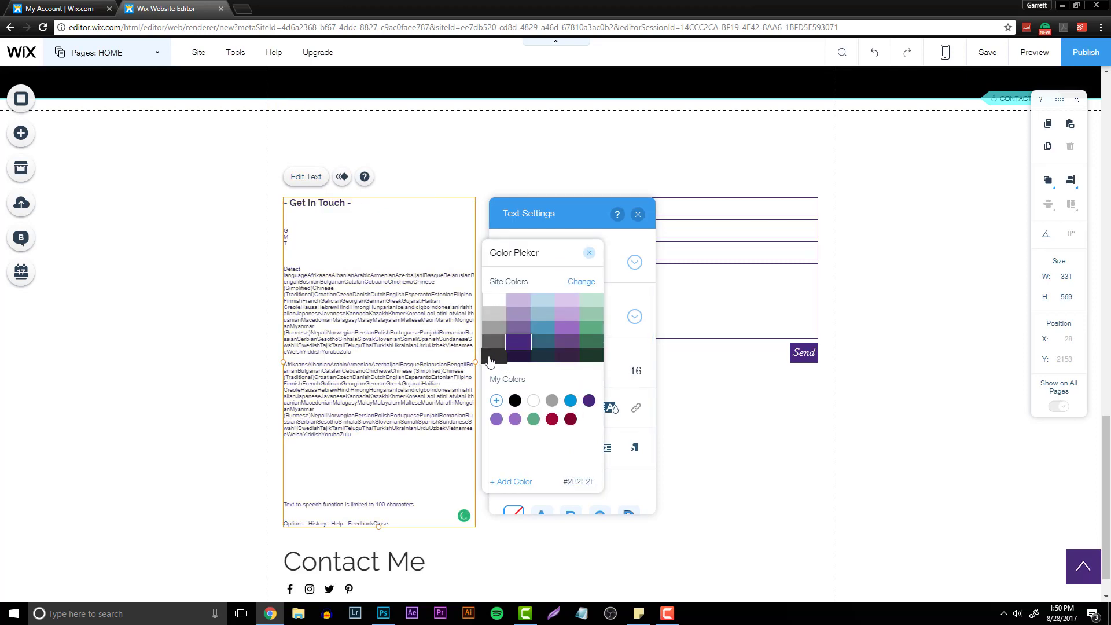
{"action": "left_click", "coordinate": [387, 360]}
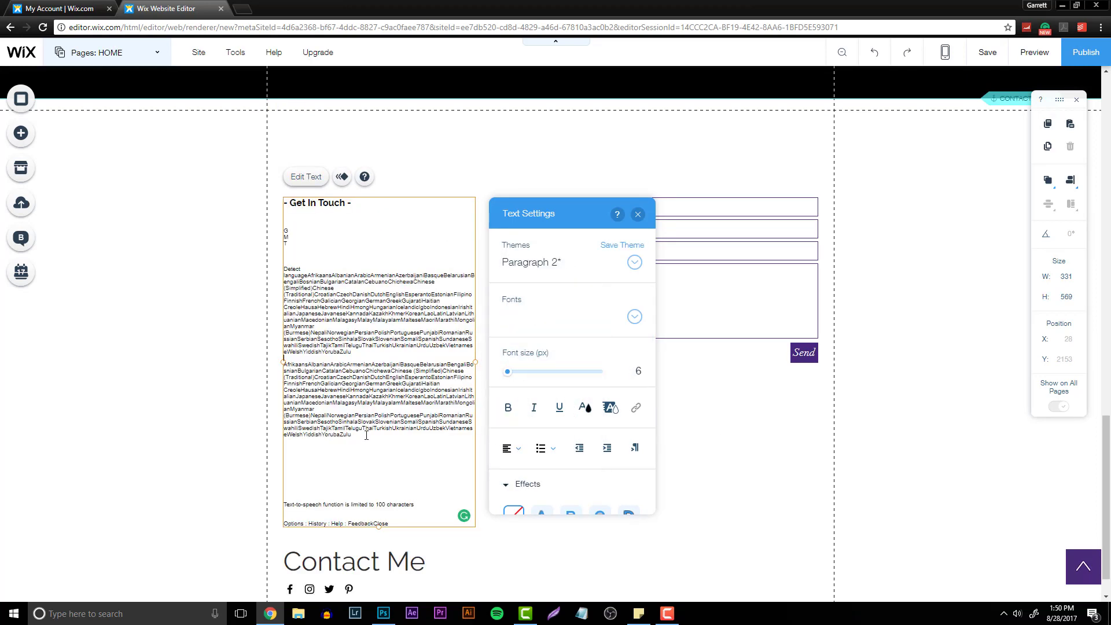
- Delete the stray extra lines inside the Get In Touch text box and shrink the box to fit the label
{"action": "left_click_drag", "start_coordinate": [379, 526], "coordinate": [291, 421]}
{"action": "double_click", "coordinate": [389, 523]}
{"action": "left_click_drag", "start_coordinate": [389, 523], "coordinate": [278, 229]}
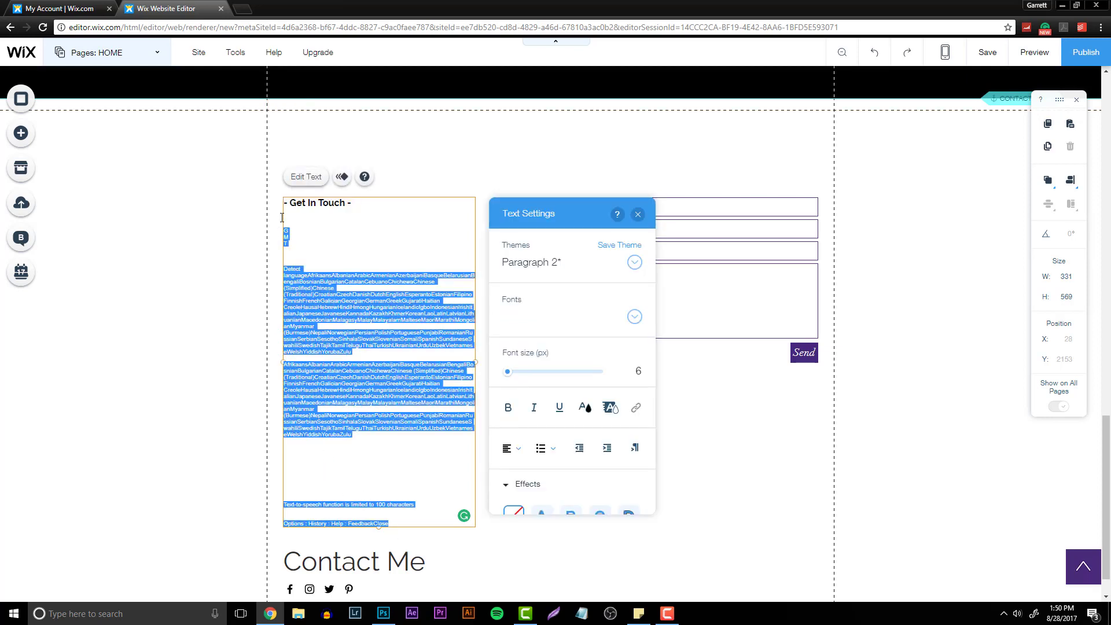
{"action": "key", "text": "BackSpace"}
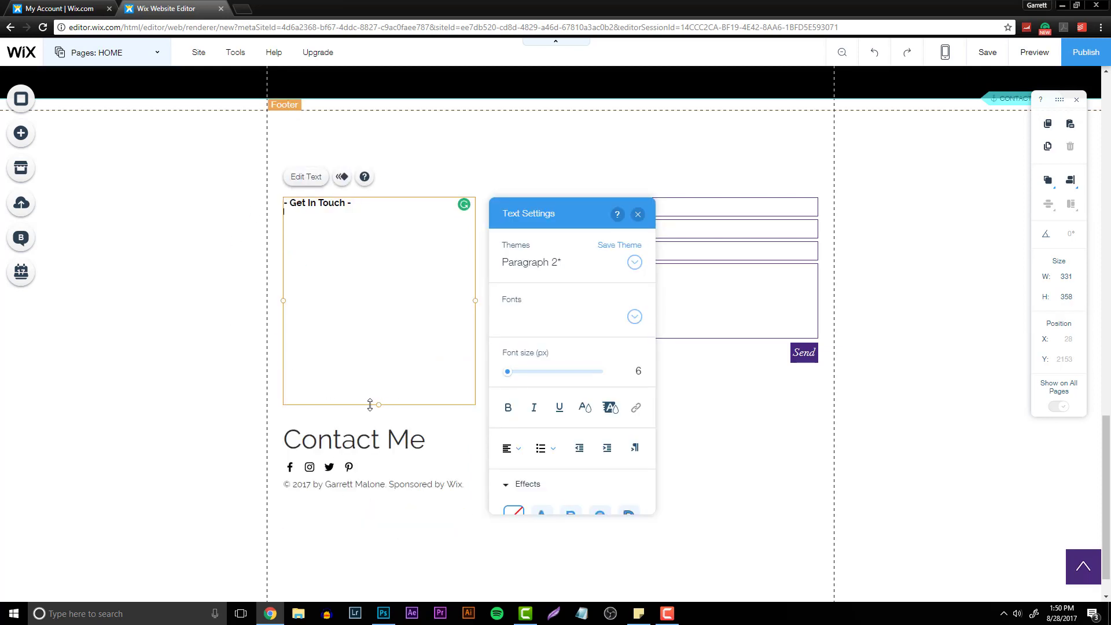
{"action": "left_click_drag", "start_coordinate": [371, 404], "coordinate": [370, 209]}
{"action": "left_click", "coordinate": [386, 280]}
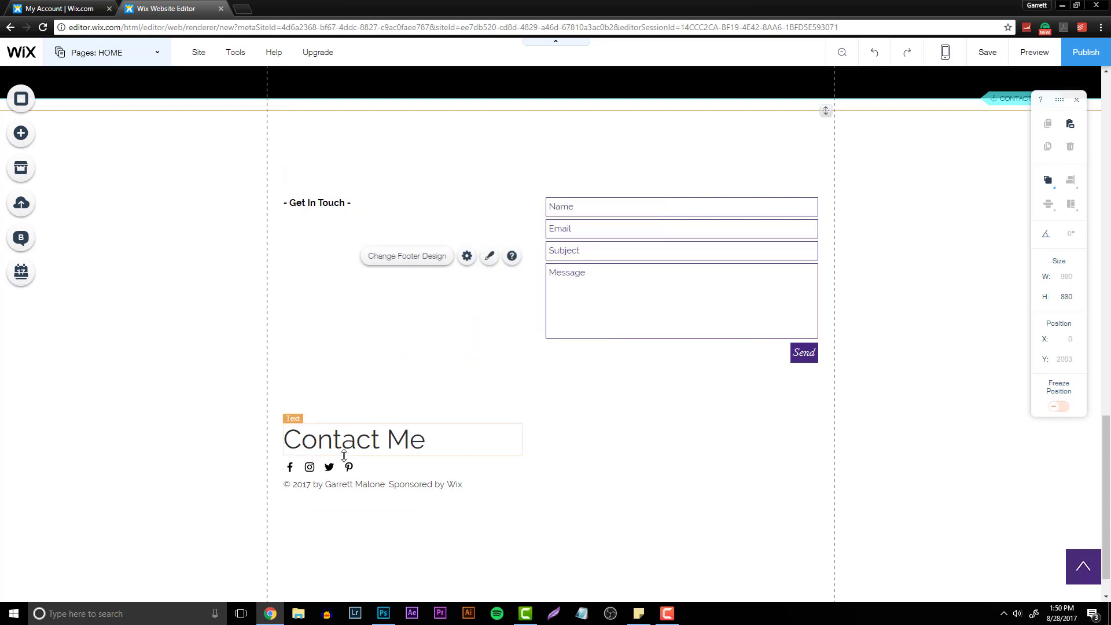
- Move the Contact Me heading, social icons and copyright line up beneath the Get In Touch label
{"action": "left_click", "coordinate": [343, 452]}
{"action": "left_click", "coordinate": [325, 484], "text": "shift"}
{"action": "left_click_drag", "start_coordinate": [313, 442], "coordinate": [334, 262]}
{"action": "left_click", "coordinate": [331, 245]}
{"action": "left_click", "coordinate": [457, 307]}
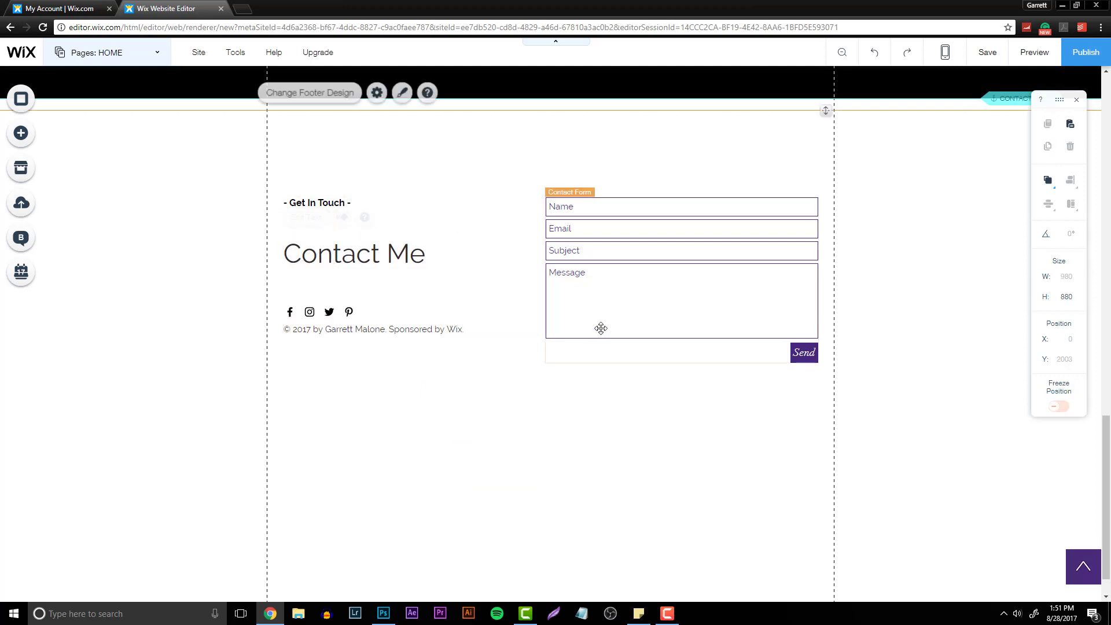
- Set the contact form's button background to dark gray in the form's Fill Color & Opacity design settings
{"action": "left_click", "coordinate": [601, 328]}
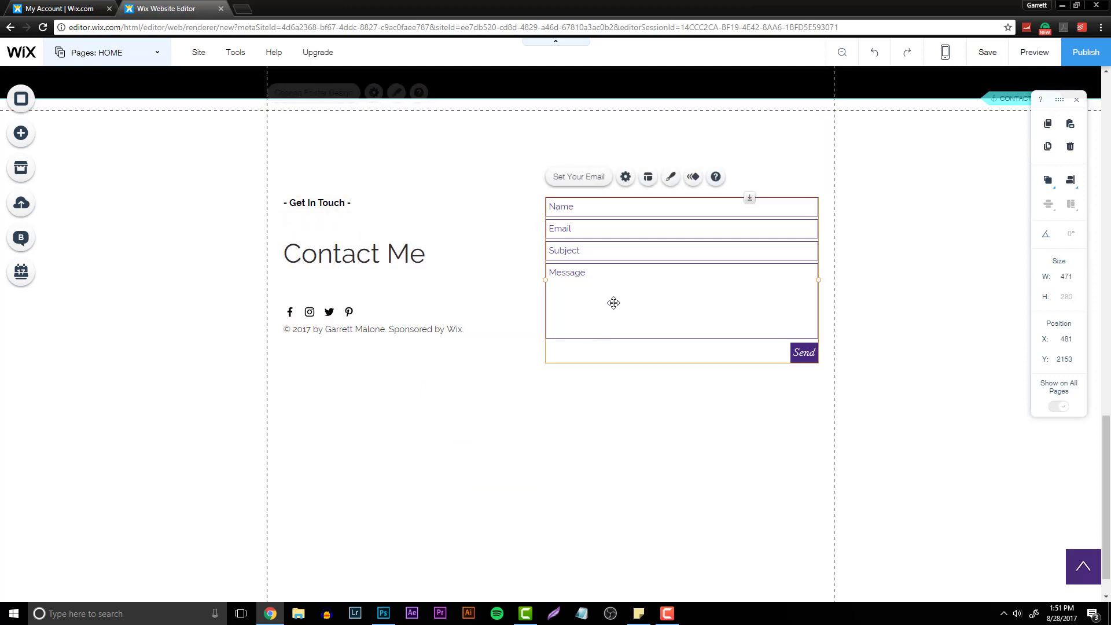
{"action": "left_click", "coordinate": [669, 179]}
{"action": "left_click", "coordinate": [916, 497]}
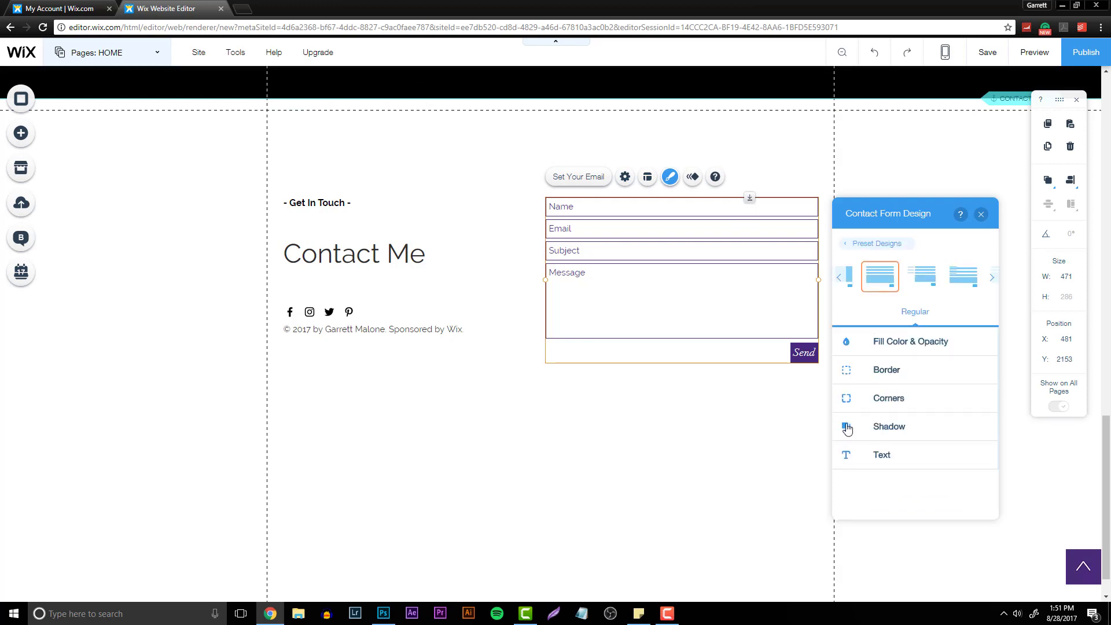
{"action": "left_click", "coordinate": [911, 351]}
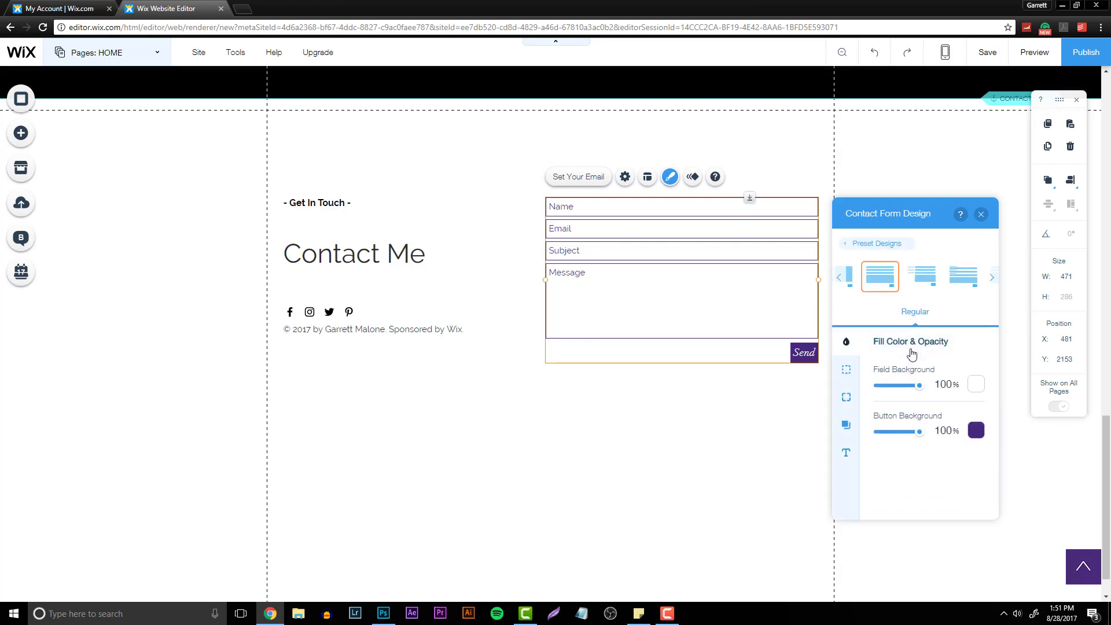
{"action": "left_click", "coordinate": [976, 431]}
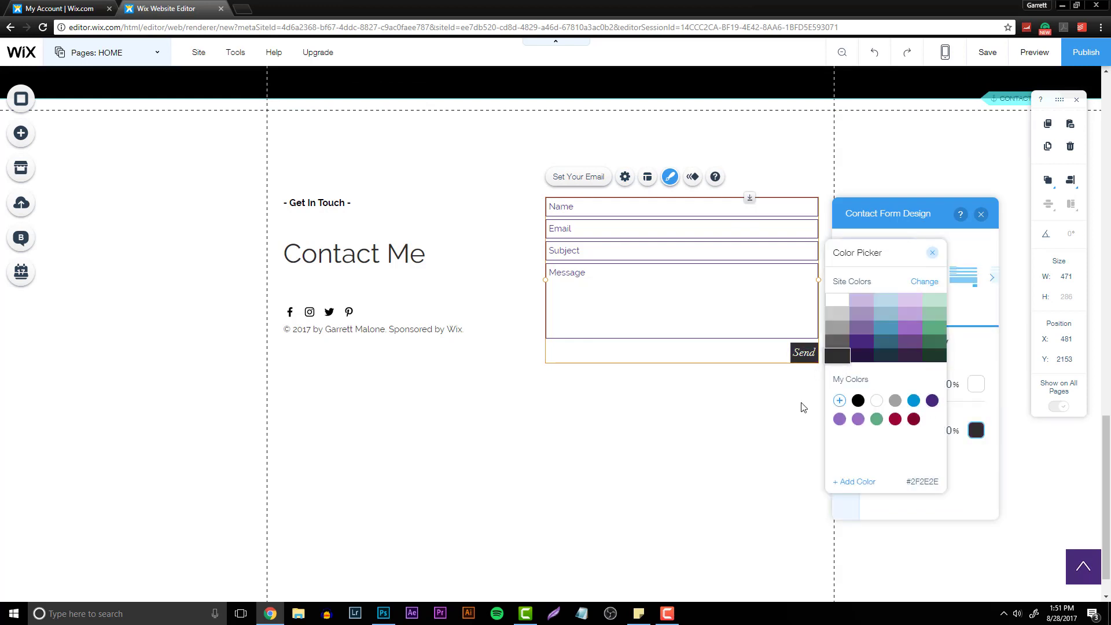
{"action": "left_click", "coordinate": [778, 427]}
{"action": "left_click", "coordinate": [980, 214]}
{"action": "left_click", "coordinate": [729, 399]}
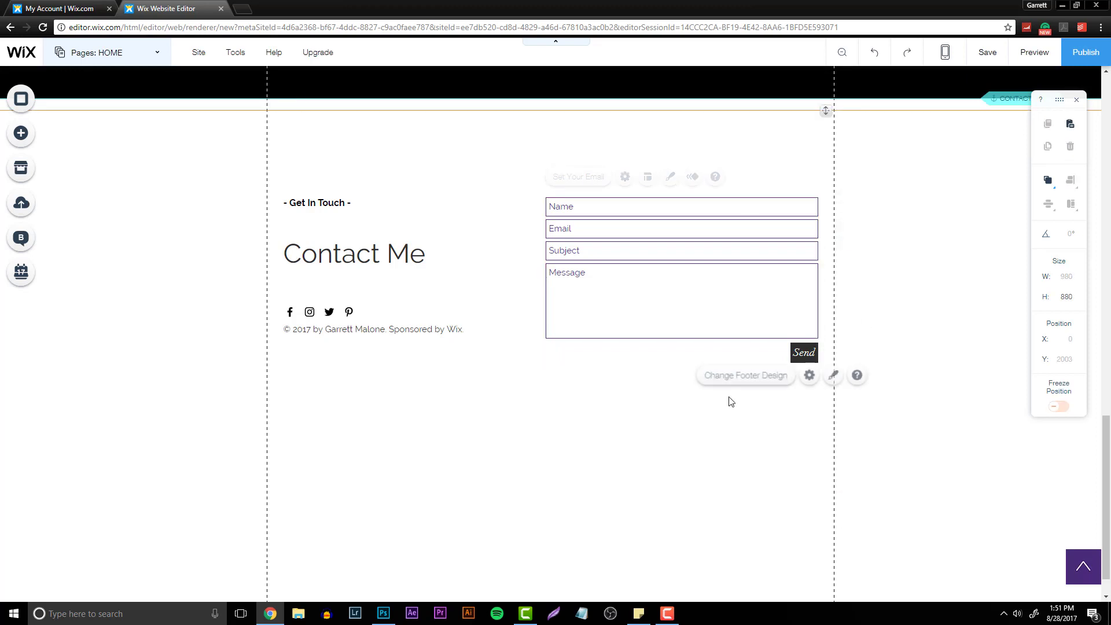
{"action": "scroll", "coordinate": [926, 408], "scroll_direction": "down", "scroll_amount": 2}
{"action": "scroll", "coordinate": [820, 465], "scroll_direction": "up", "scroll_amount": 5}
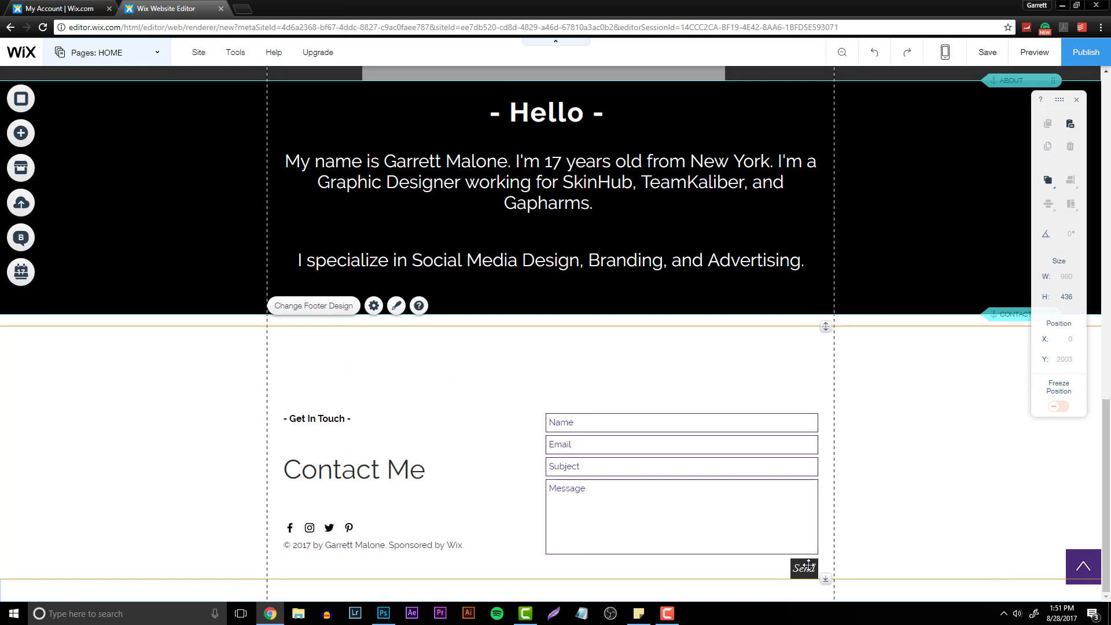
- Stretch the footer slightly taller so the Send button sits inside it
{"action": "left_click_drag", "start_coordinate": [825, 581], "coordinate": [734, 593]}
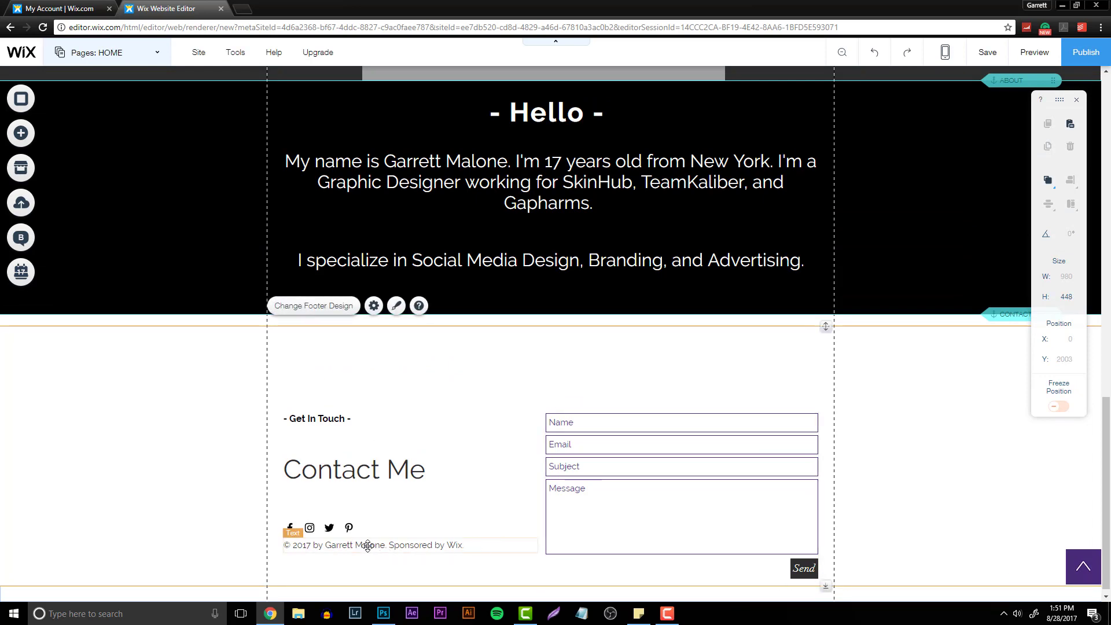
{"action": "scroll", "coordinate": [976, 487], "scroll_direction": "up", "scroll_amount": 15}
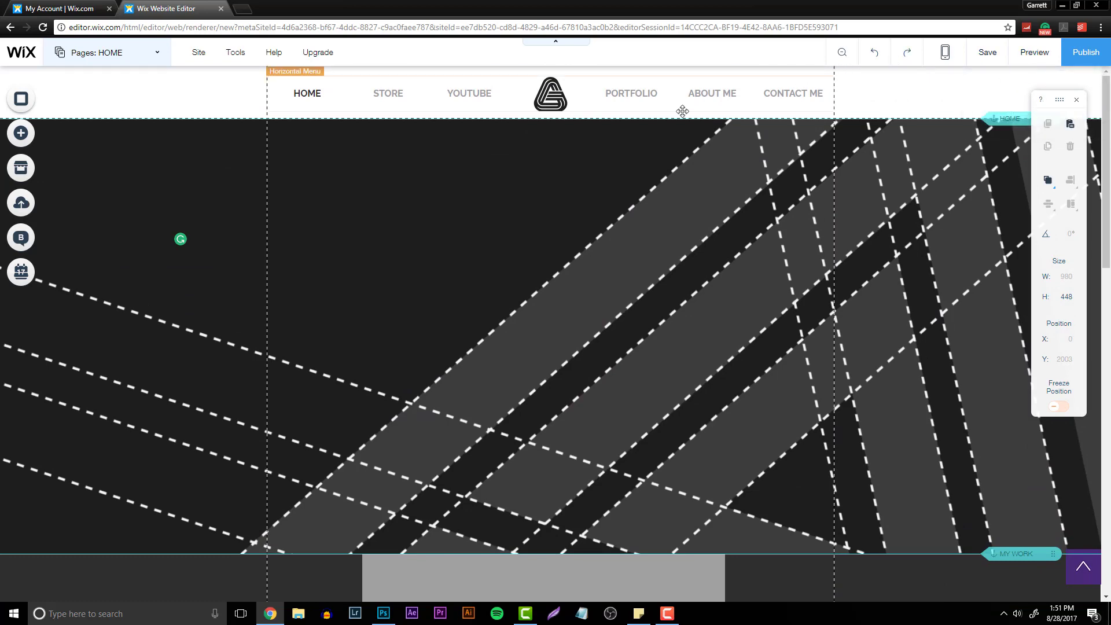
- Preview the site, scrolling through its sections and testing the YouTube, Portfolio and SkinHub project links
{"action": "left_click", "coordinate": [1034, 52]}
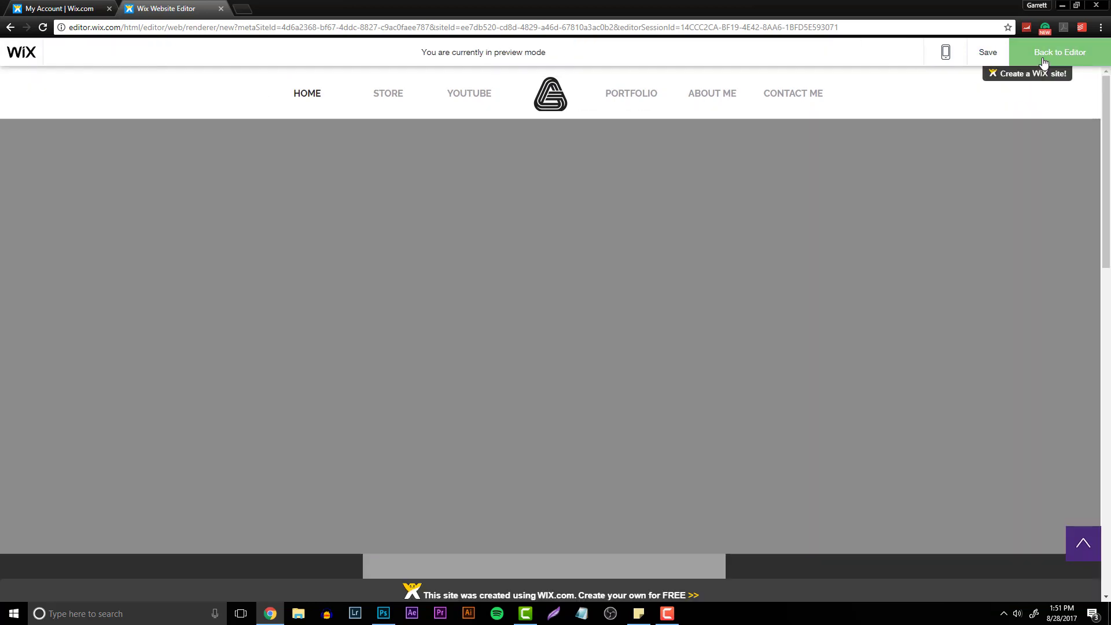
{"action": "scroll", "coordinate": [1108, 141], "scroll_direction": "down", "scroll_amount": 6}
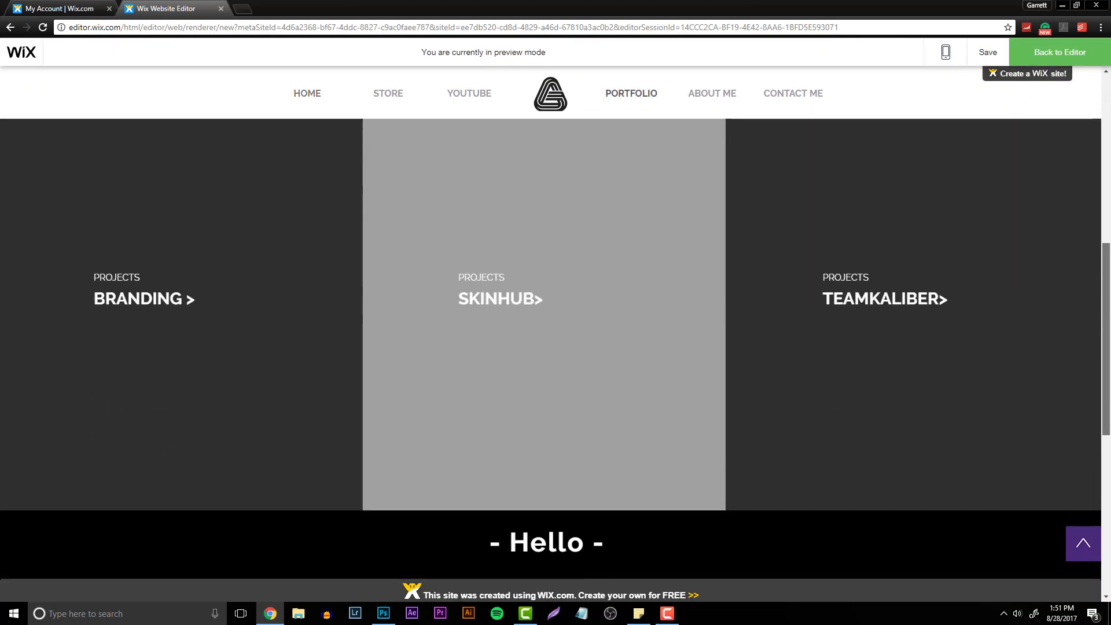
{"action": "scroll", "coordinate": [1108, 141], "scroll_direction": "up", "scroll_amount": 6}
{"action": "left_click_drag", "start_coordinate": [1108, 139], "coordinate": [1108, 341]}
{"action": "scroll", "coordinate": [1104, 327], "scroll_direction": "down", "scroll_amount": 7}
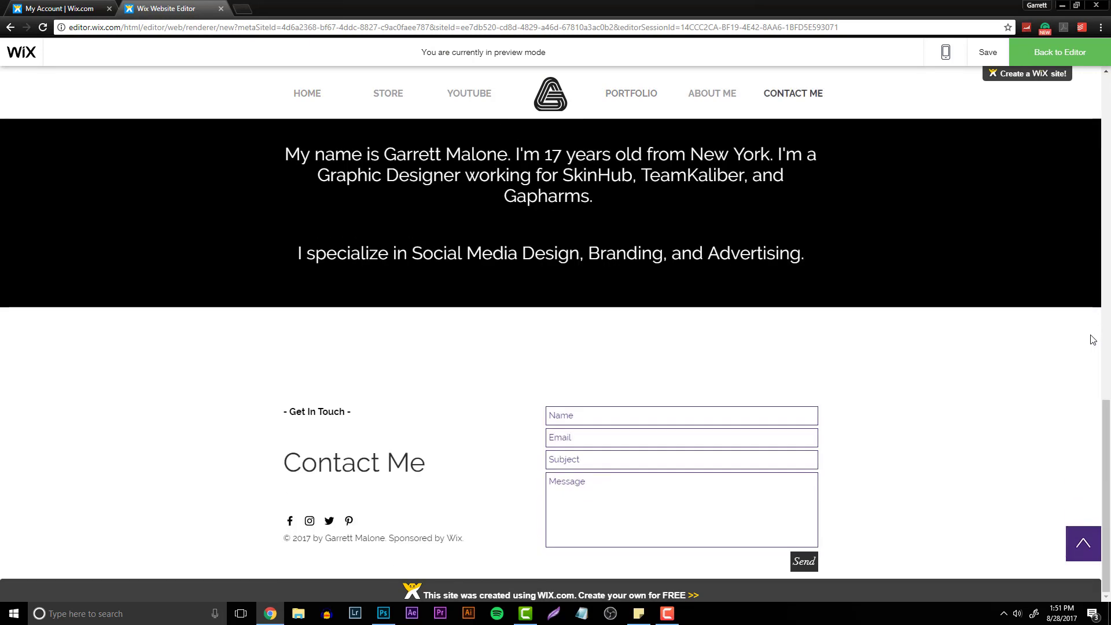
{"action": "scroll", "coordinate": [1106, 491], "scroll_direction": "up", "scroll_amount": 15}
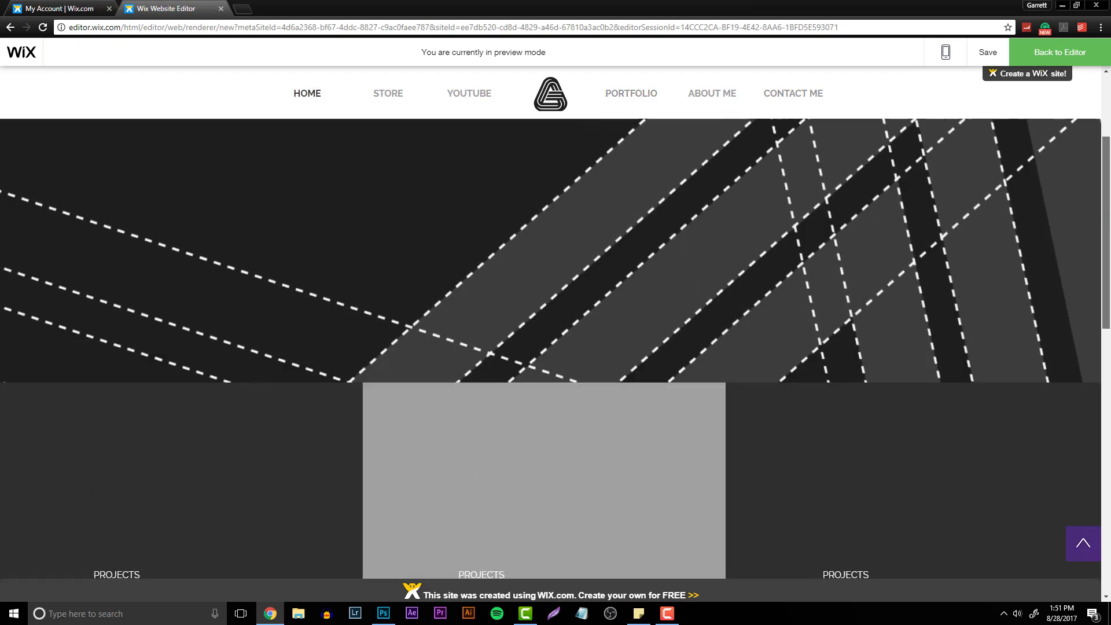
{"action": "left_click", "coordinate": [482, 94]}
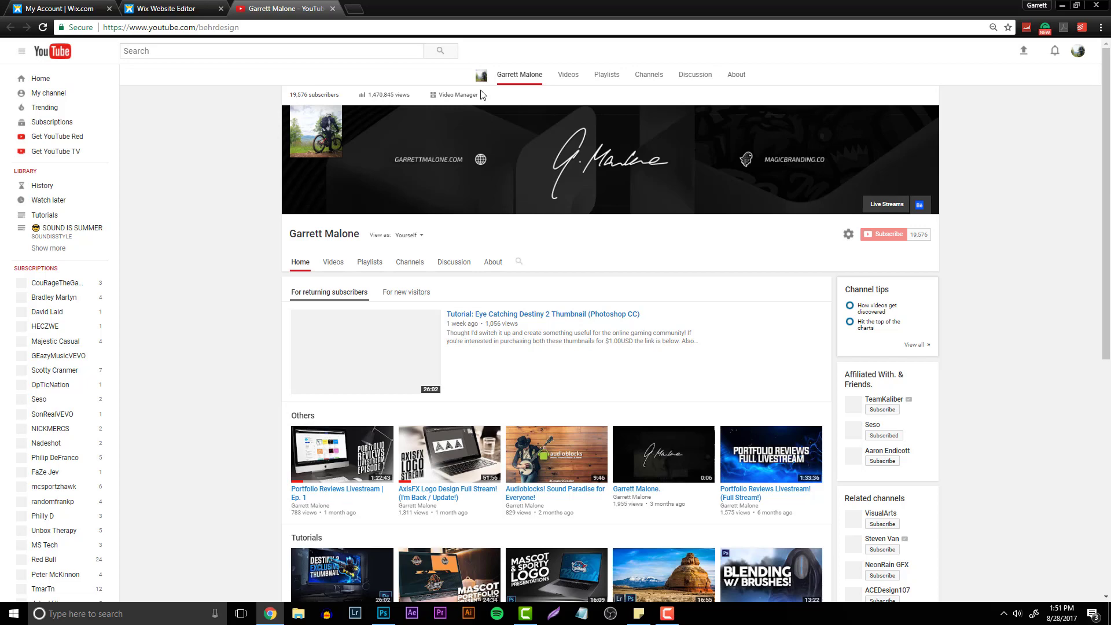
{"action": "left_click", "coordinate": [211, 8]}
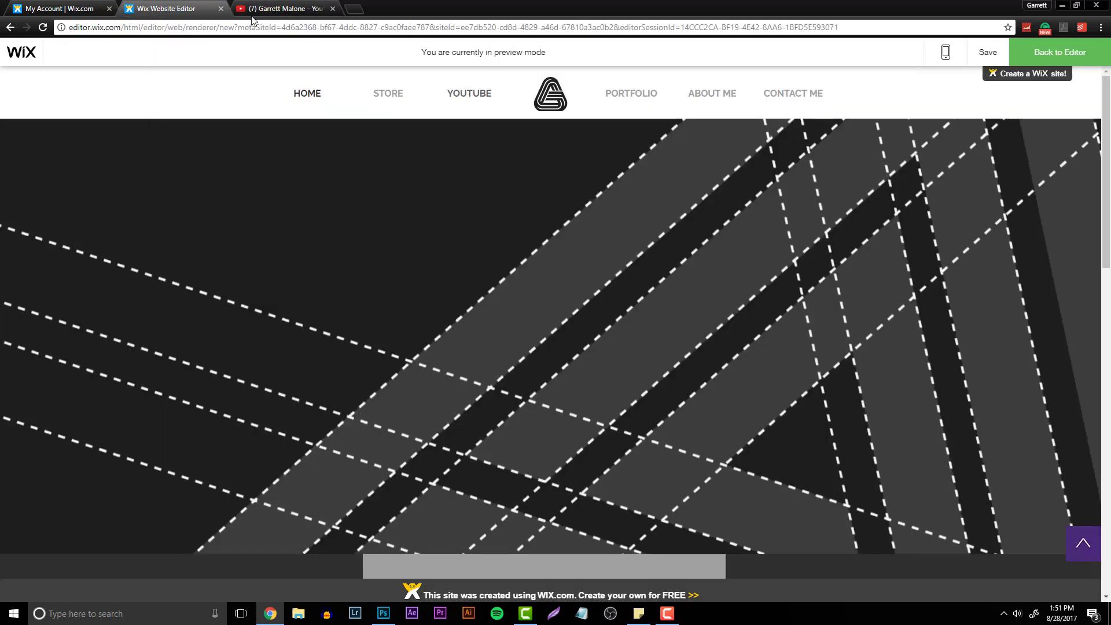
{"action": "left_click", "coordinate": [631, 95]}
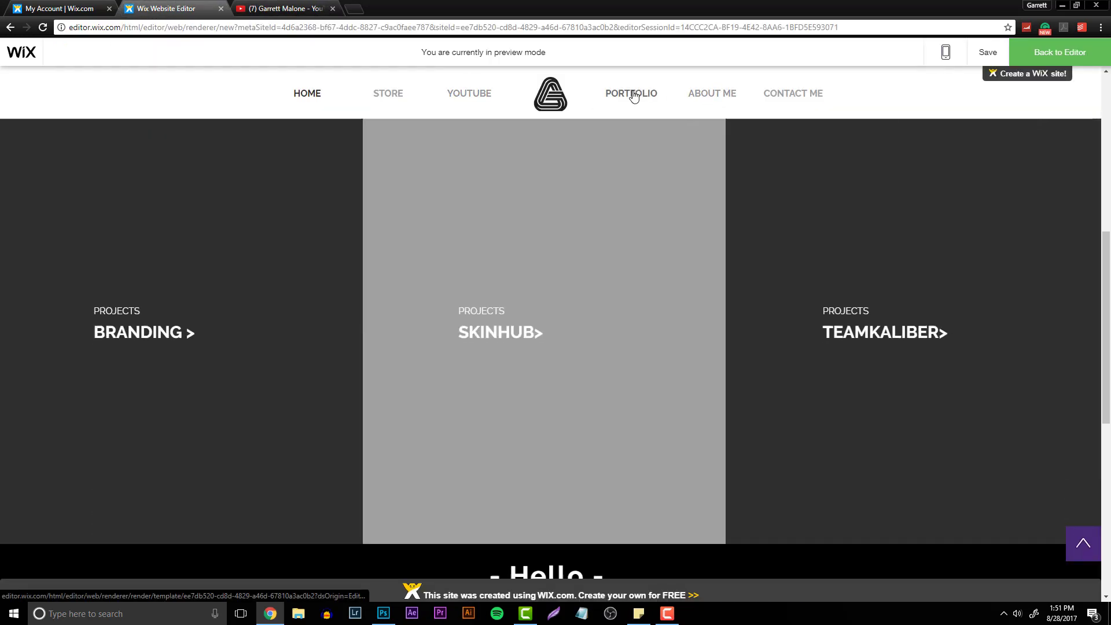
{"action": "left_click", "coordinate": [531, 333]}
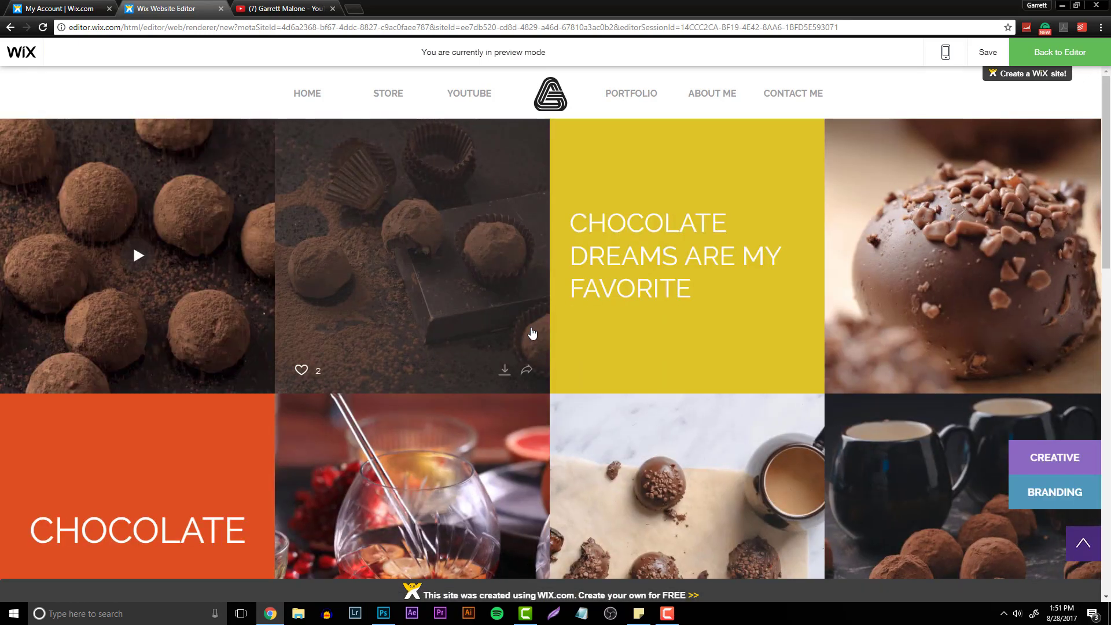
{"action": "left_click", "coordinate": [1046, 54]}
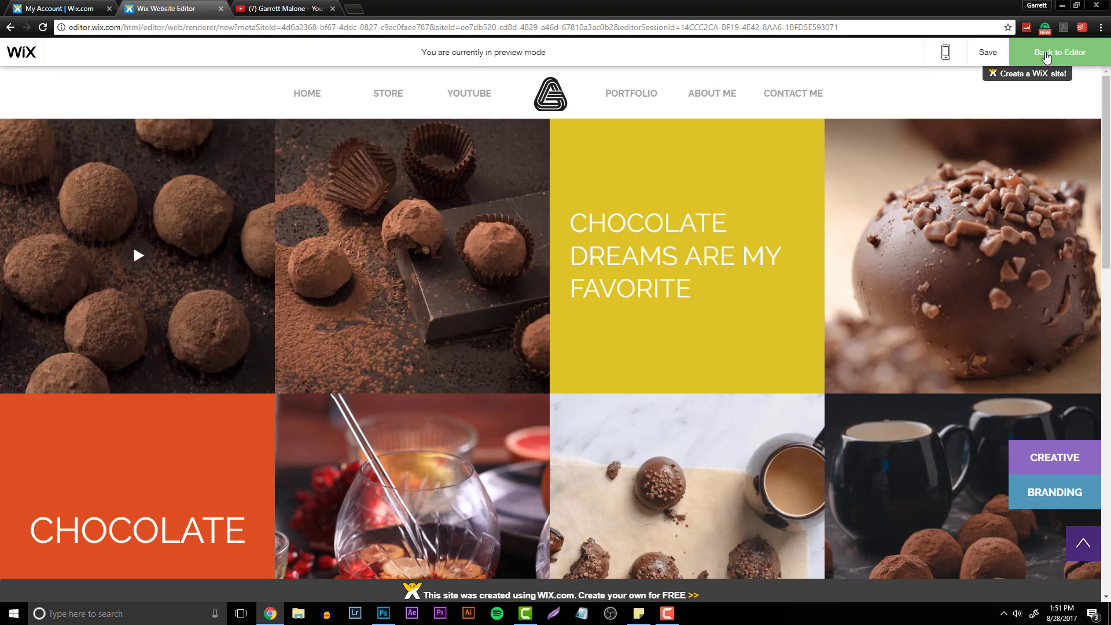
- Open the media organizer of the pro gallery on the EDITORIAL page
{"action": "left_click", "coordinate": [197, 211]}
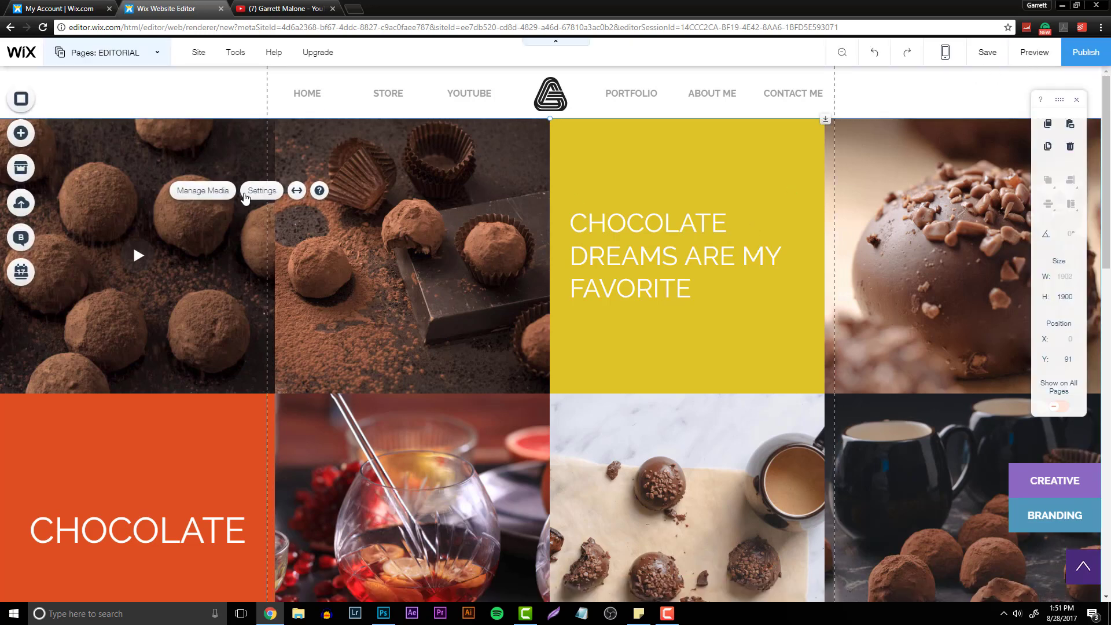
{"action": "left_click", "coordinate": [398, 232]}
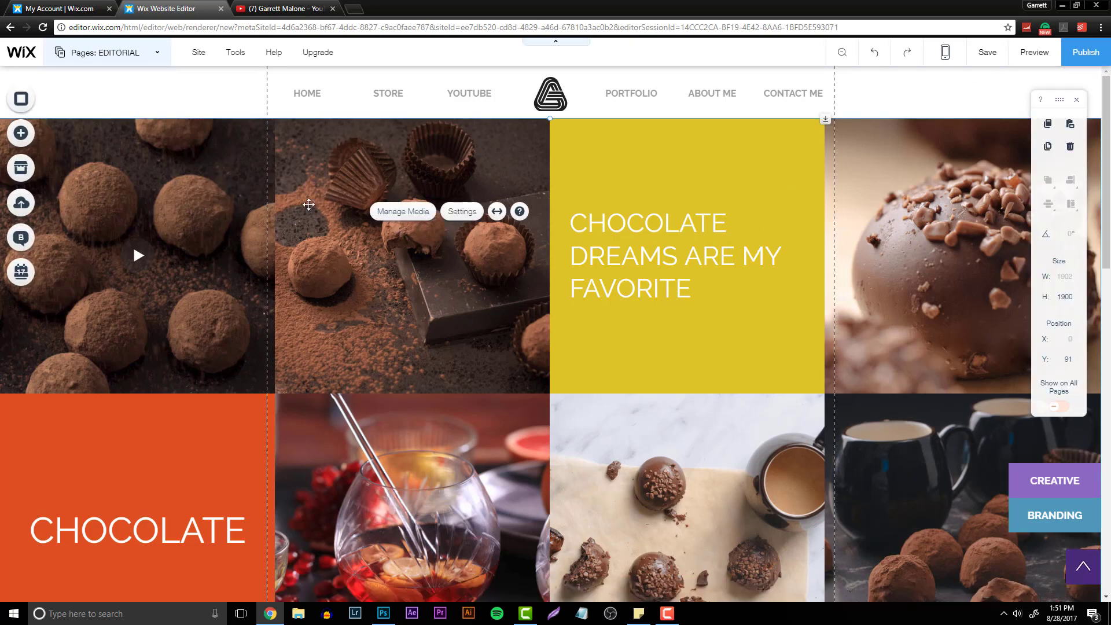
{"action": "left_click", "coordinate": [399, 215]}
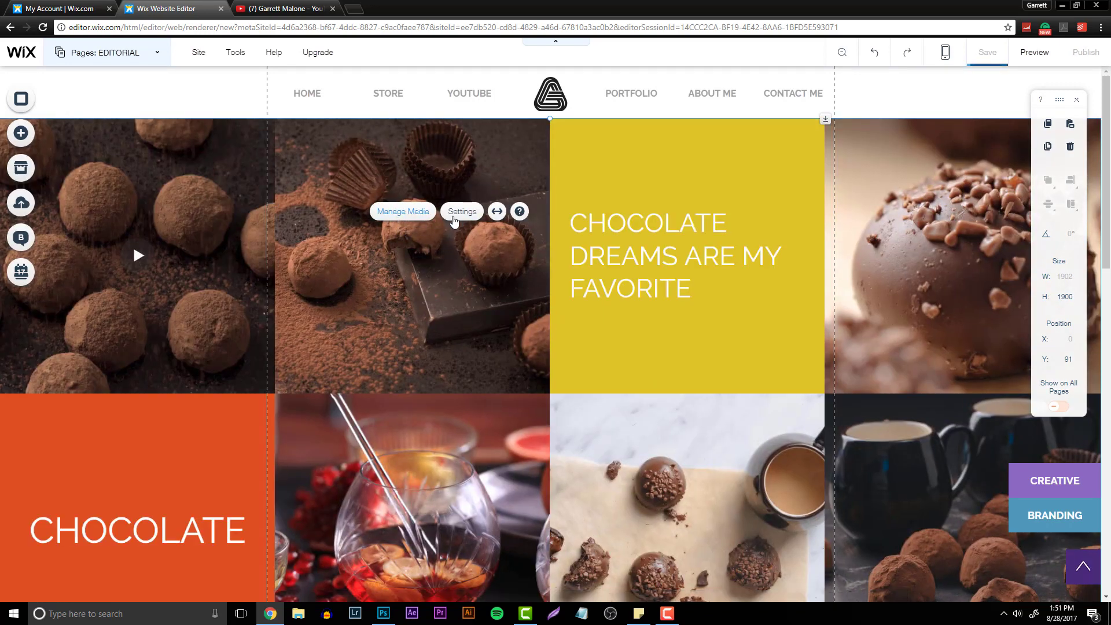
{"action": "left_click", "coordinate": [454, 217]}
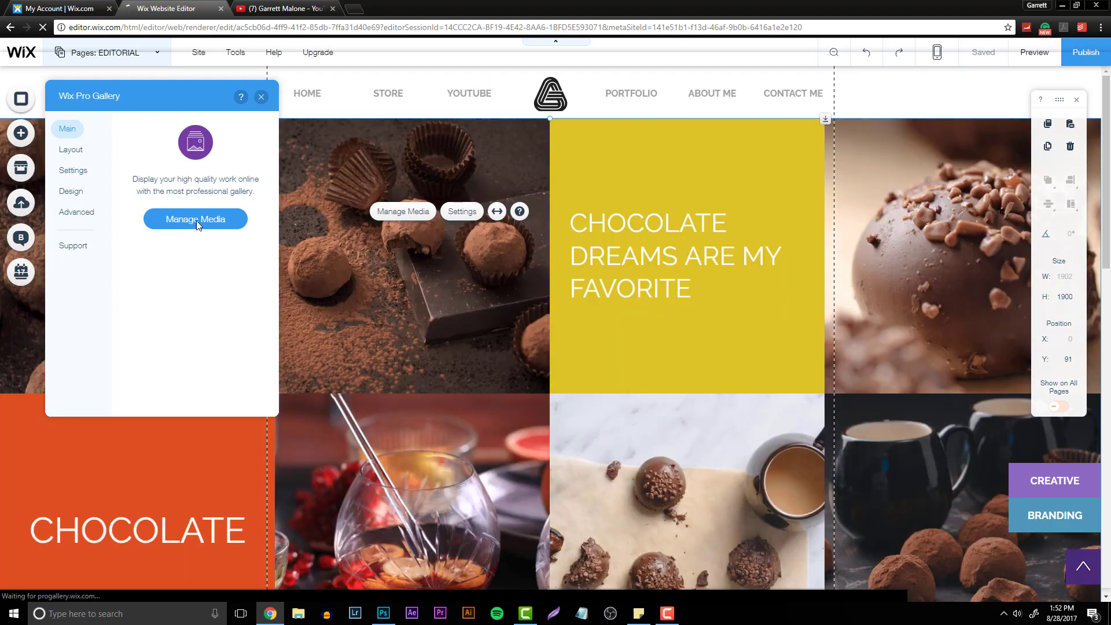
{"action": "left_click", "coordinate": [196, 221]}
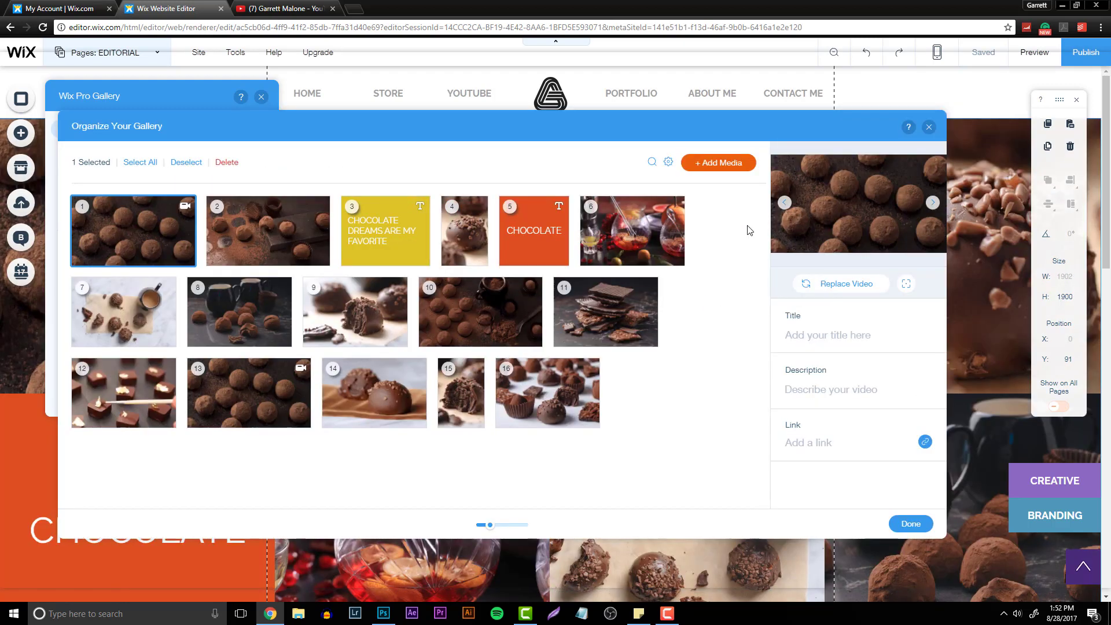
- Start adding media to the gallery and browse the SkinHub advertisement folders for an image to upload
{"action": "left_click", "coordinate": [721, 165]}
{"action": "left_click", "coordinate": [715, 192]}
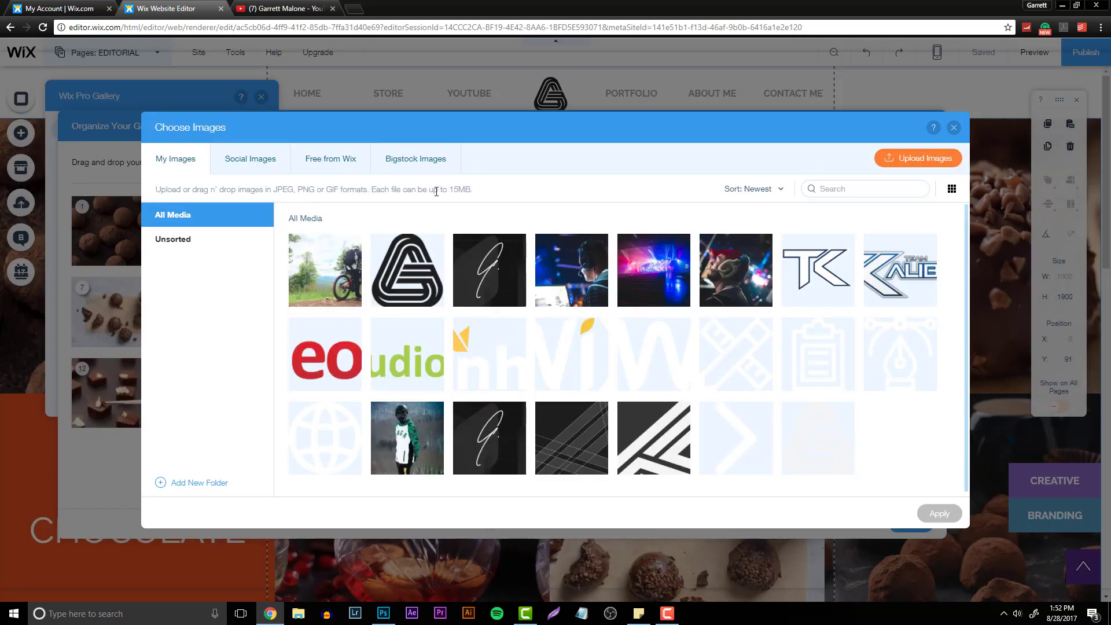
{"action": "left_click", "coordinate": [904, 160]}
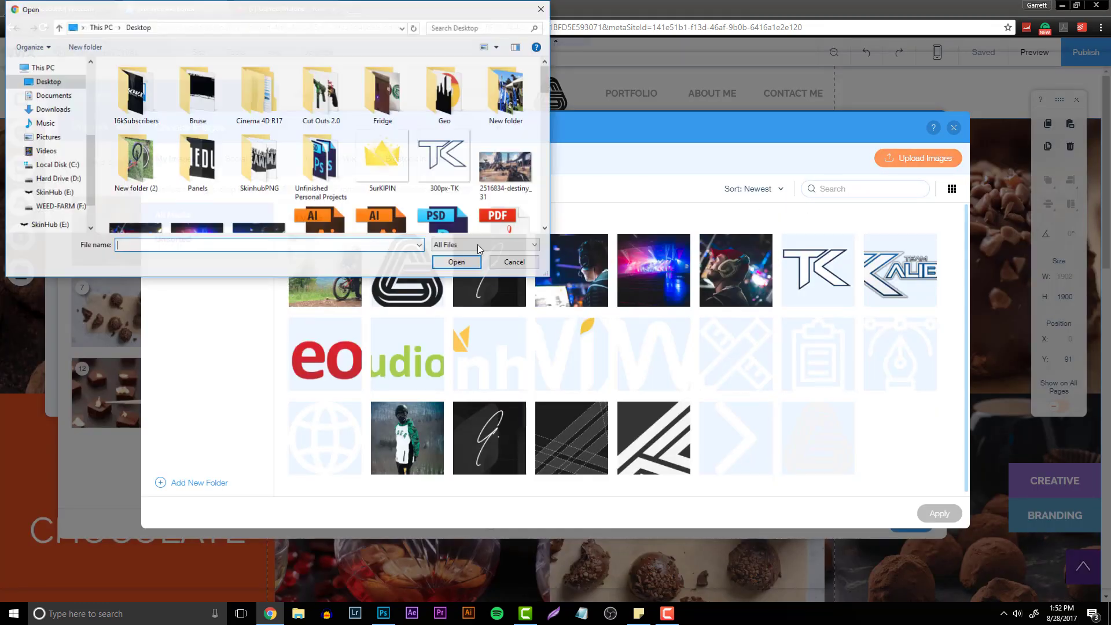
{"action": "left_click", "coordinate": [50, 206]}
{"action": "left_click", "coordinate": [147, 83]}
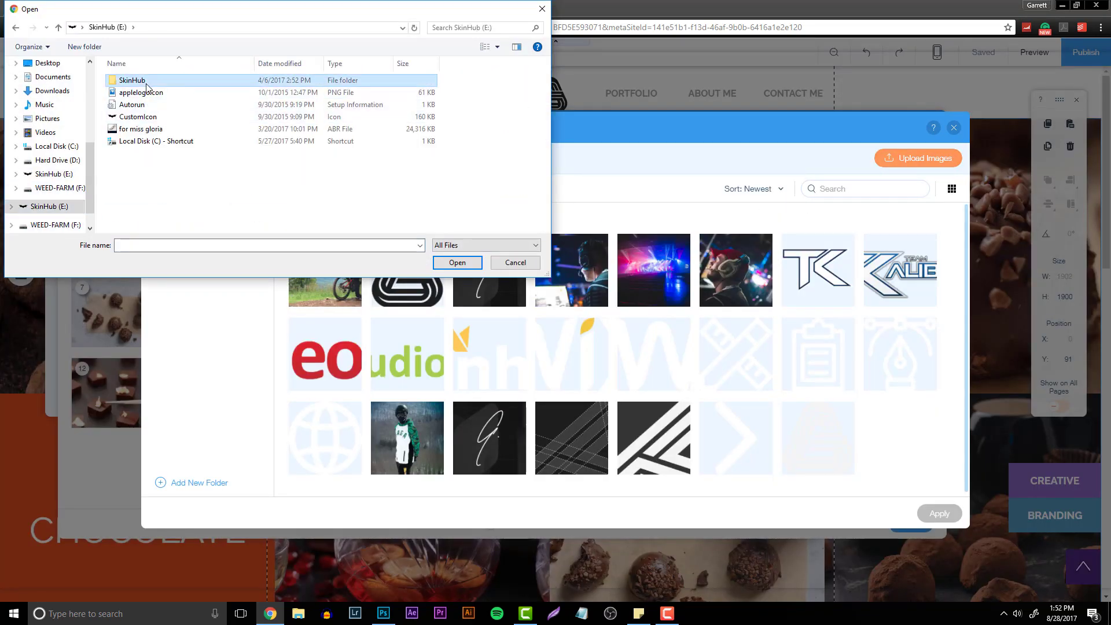
{"action": "double_click", "coordinate": [146, 84]}
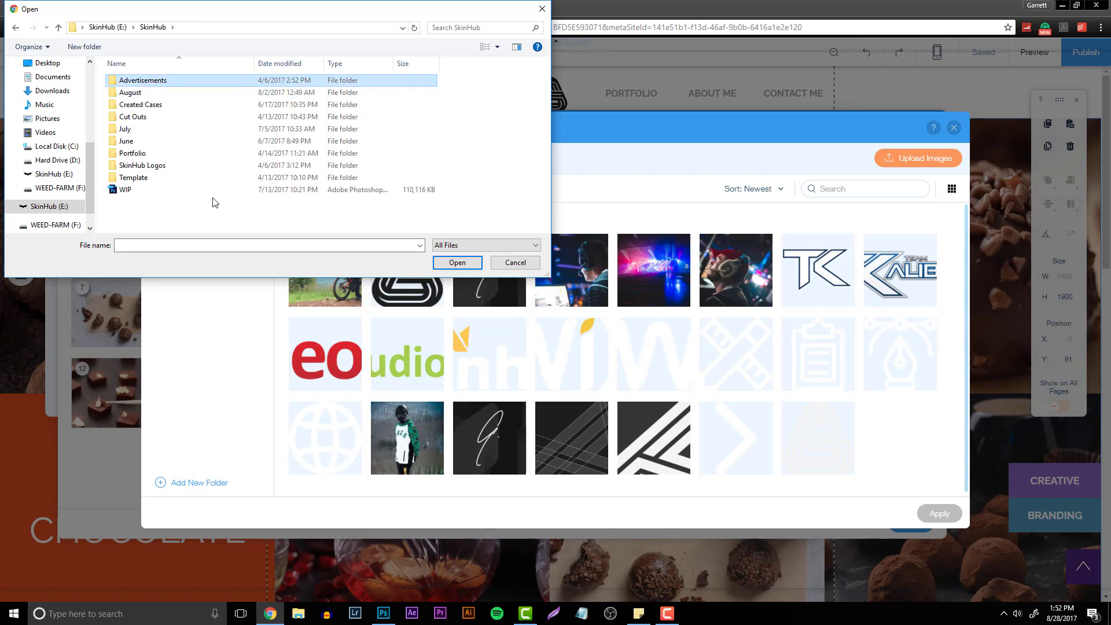
{"action": "key", "text": "Return"}
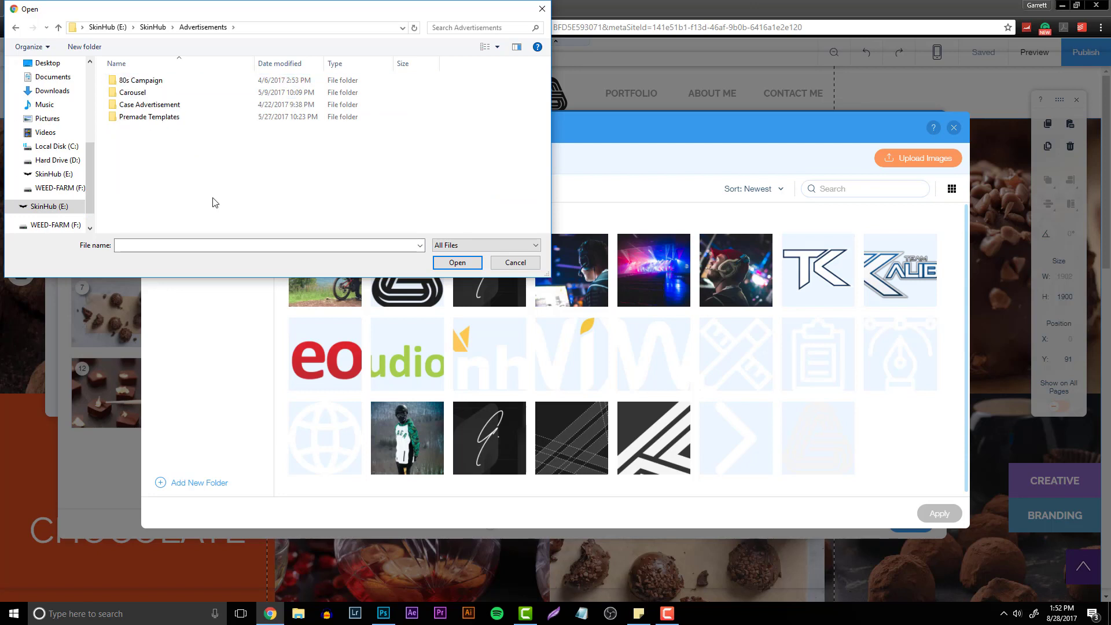
{"action": "double_click", "coordinate": [164, 107]}
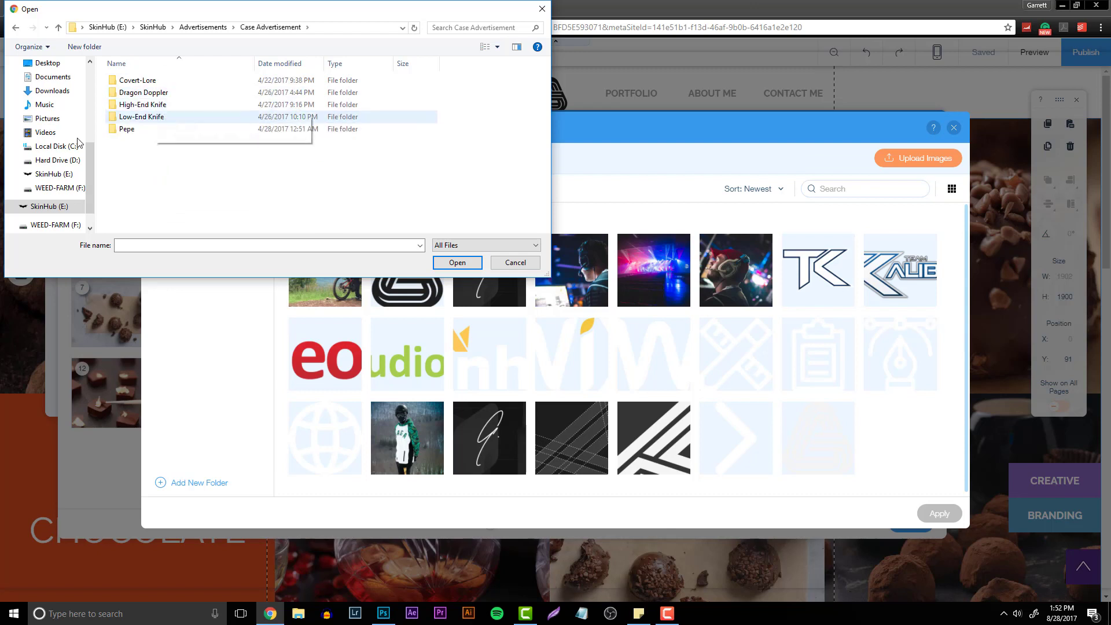
- Upload the Luminosity Advertisement image from the August Week 3 folder and add it to the gallery
{"action": "left_click", "coordinate": [49, 206]}
{"action": "left_click", "coordinate": [145, 92]}
{"action": "double_click", "coordinate": [155, 81]}
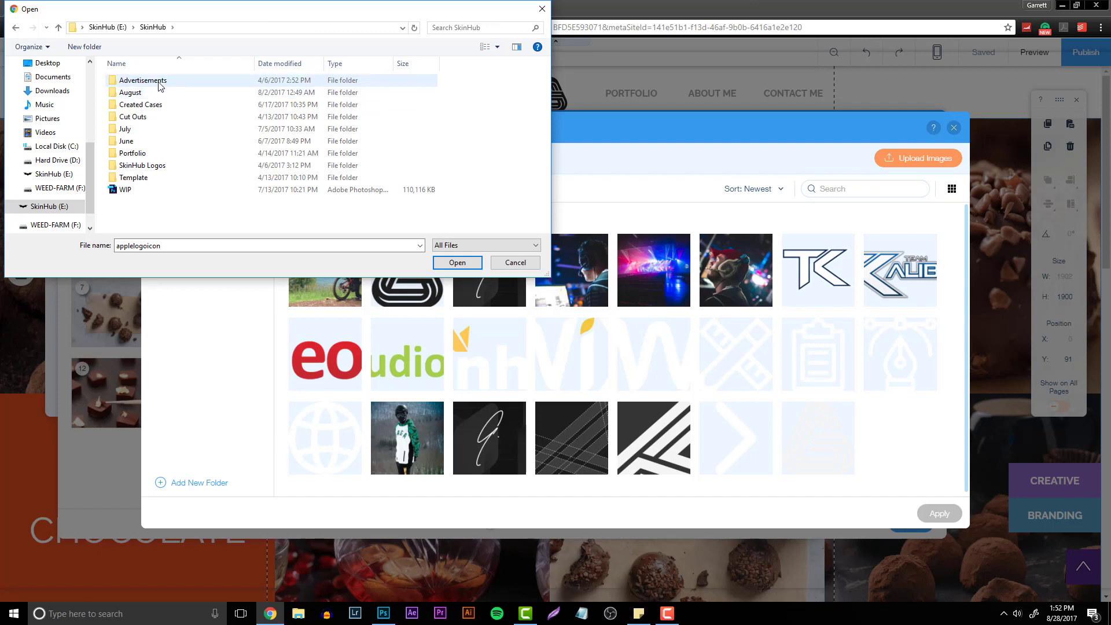
{"action": "double_click", "coordinate": [139, 93]}
{"action": "double_click", "coordinate": [133, 117]}
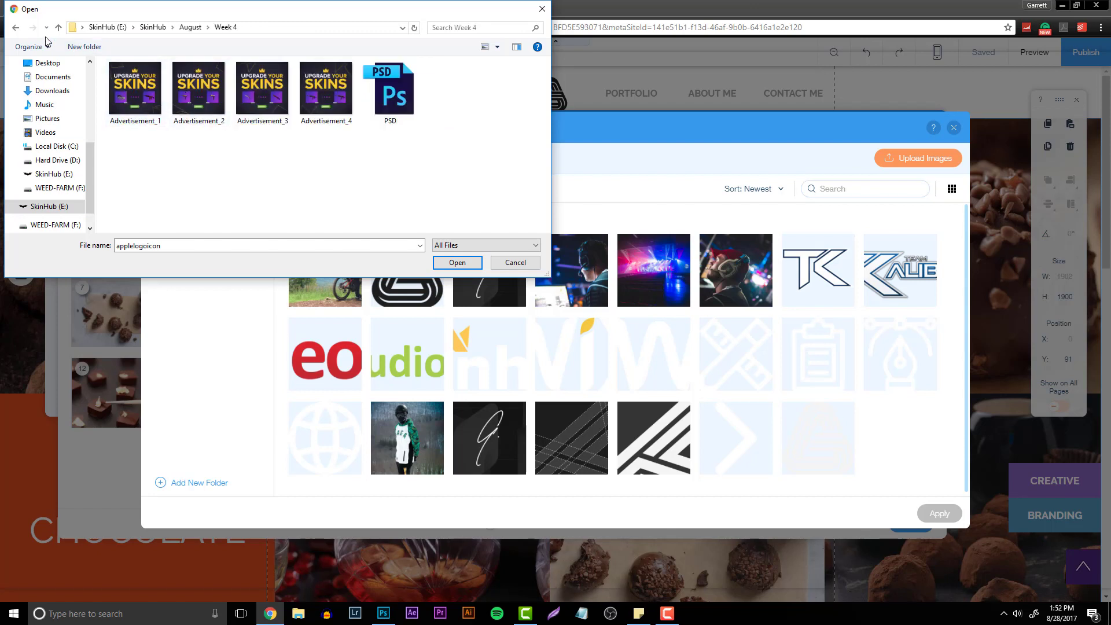
{"action": "left_click", "coordinate": [18, 27]}
{"action": "double_click", "coordinate": [148, 104]}
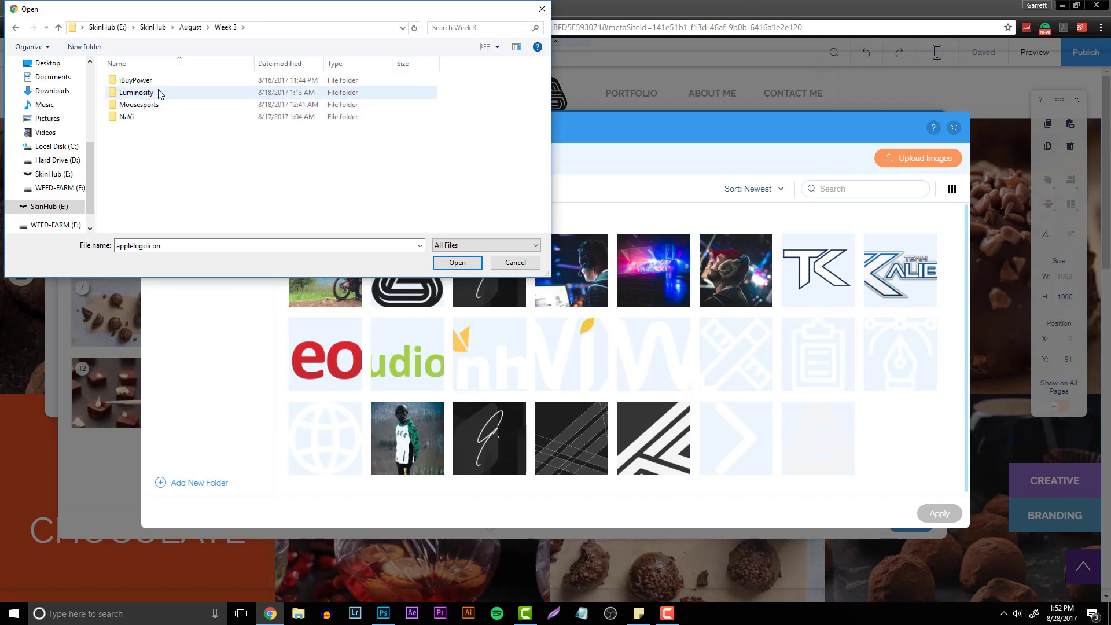
{"action": "left_click", "coordinate": [15, 28]}
{"action": "double_click", "coordinate": [155, 103]}
{"action": "double_click", "coordinate": [156, 93]}
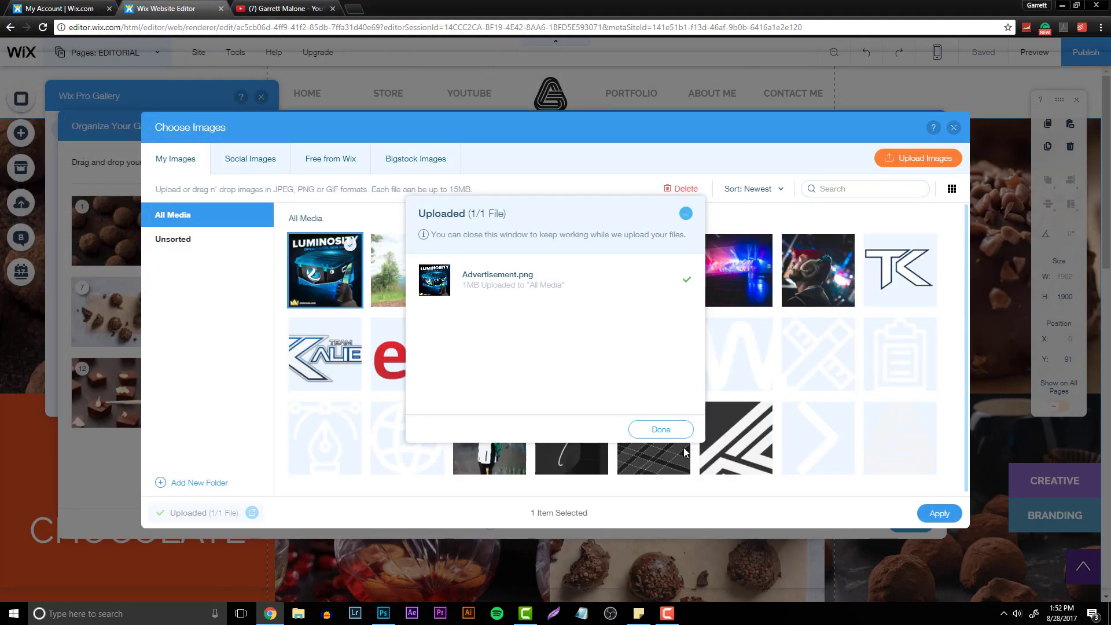
{"action": "left_click", "coordinate": [665, 429]}
{"action": "left_click", "coordinate": [937, 512]}
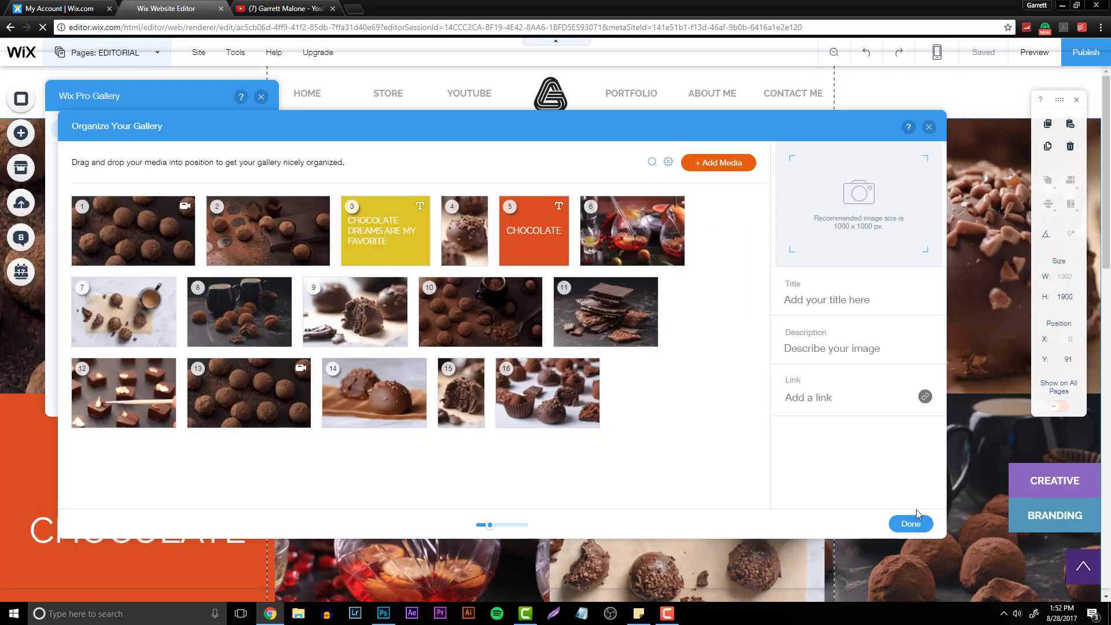
{"action": "left_click", "coordinate": [211, 226]}
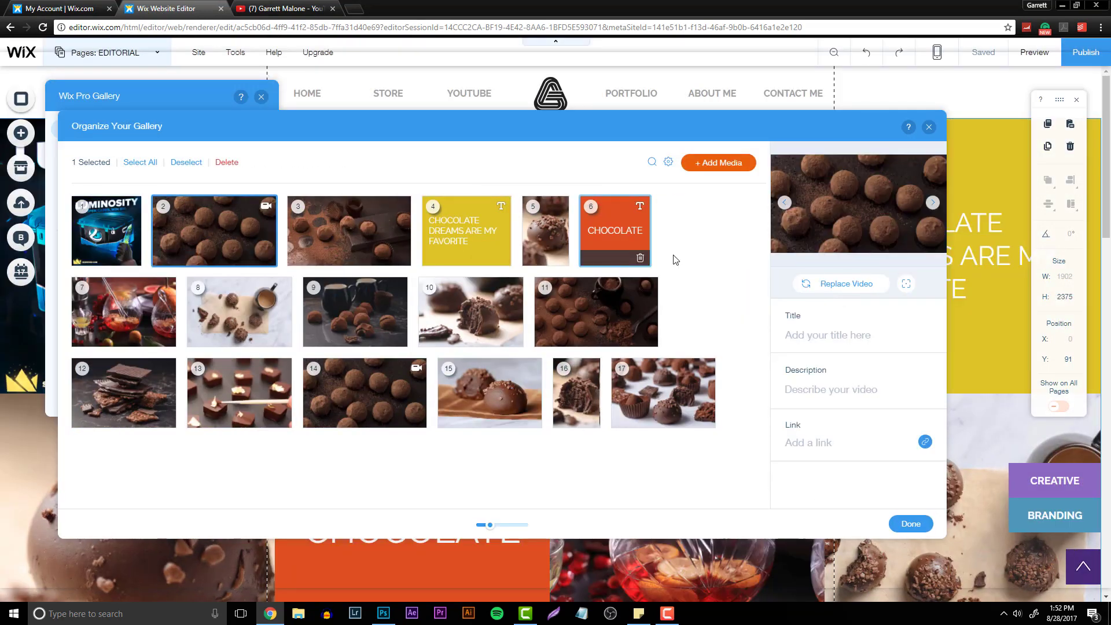
{"action": "left_click", "coordinate": [831, 284]}
{"action": "left_click", "coordinate": [896, 160]}
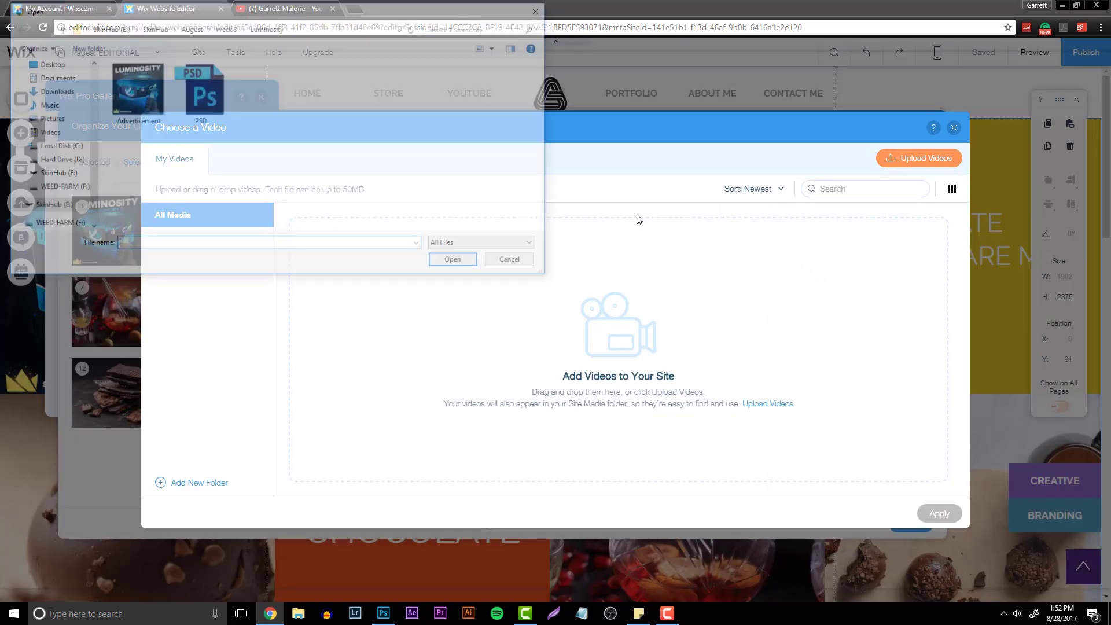
{"action": "key", "text": "Escape"}
{"action": "left_click", "coordinate": [953, 127]}
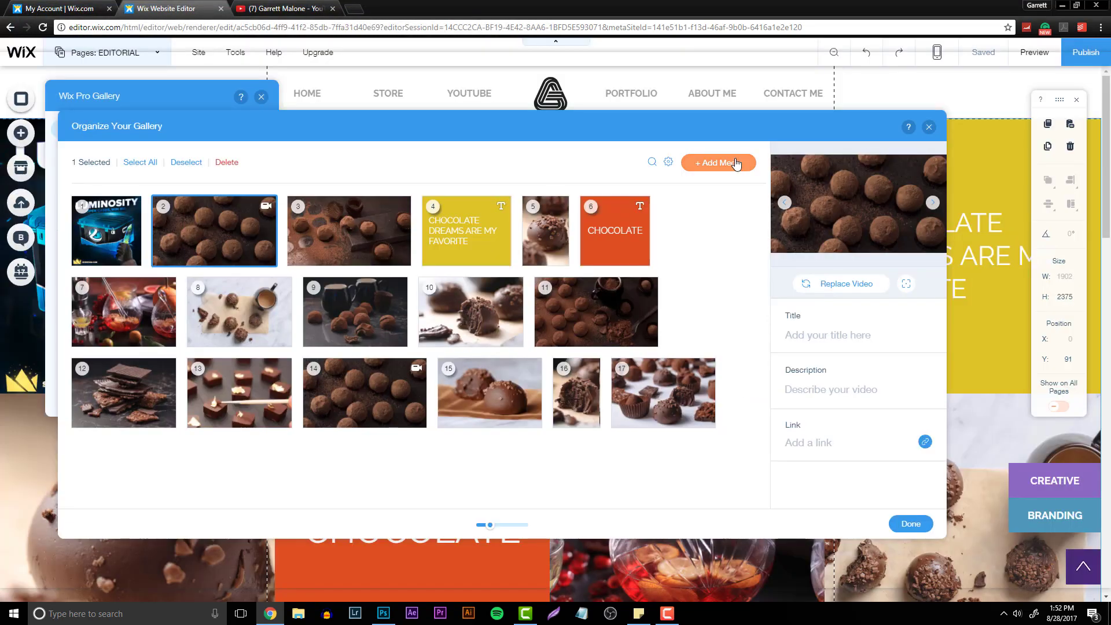
- Upload the More Combos More Skins advertisement from the August Week 2 High Roller folder, add it to the gallery, and close the gallery panels
{"action": "left_click", "coordinate": [720, 162]}
{"action": "left_click", "coordinate": [704, 191]}
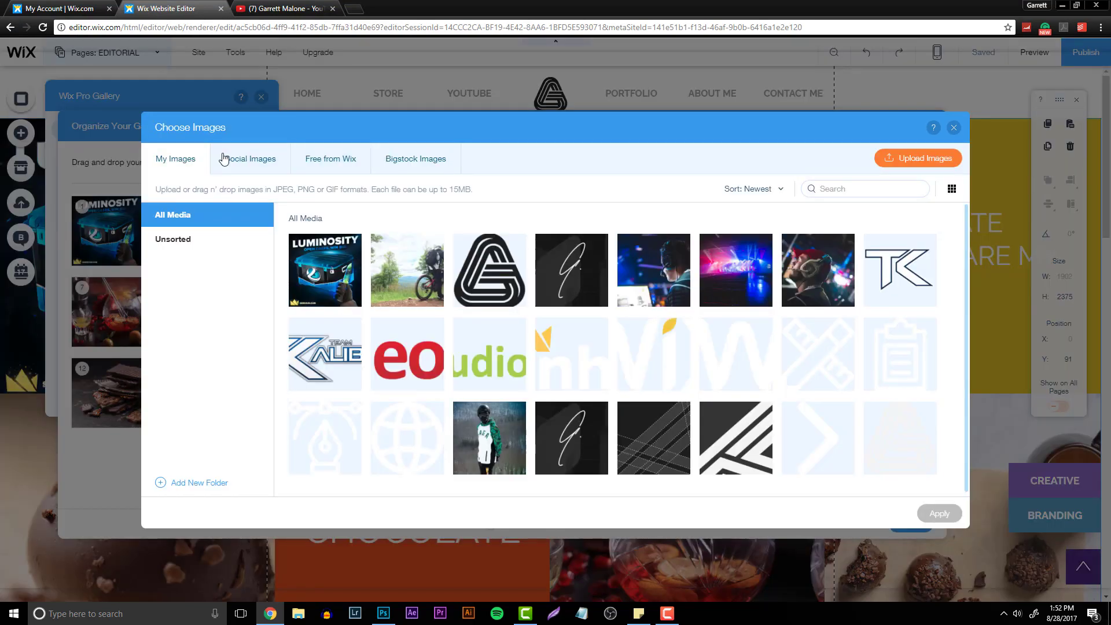
{"action": "left_click", "coordinate": [920, 156]}
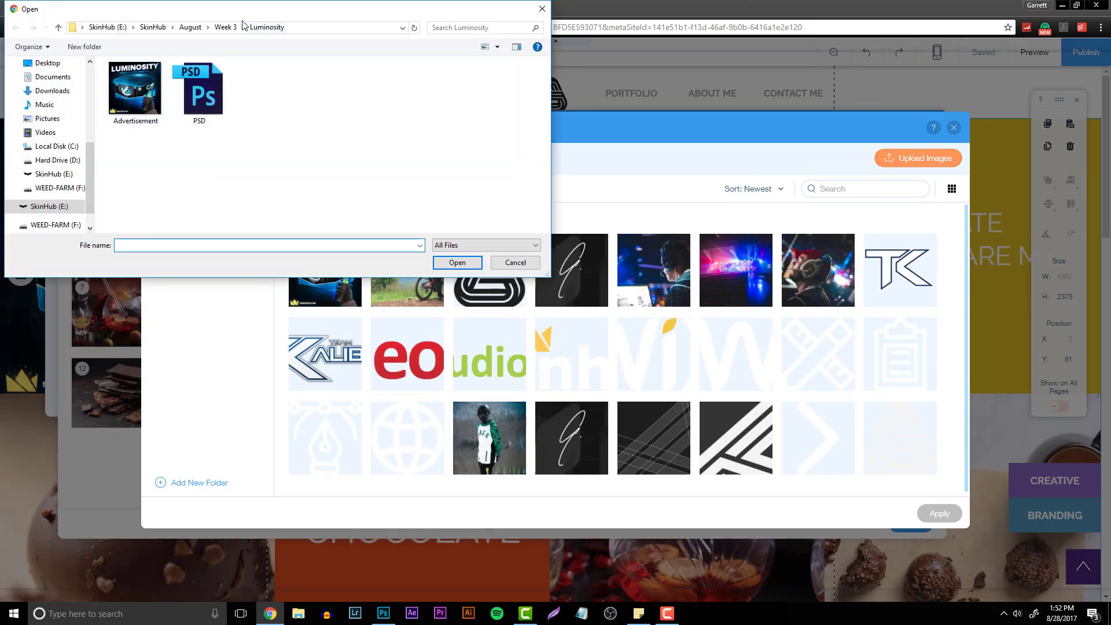
{"action": "left_click", "coordinate": [226, 27]}
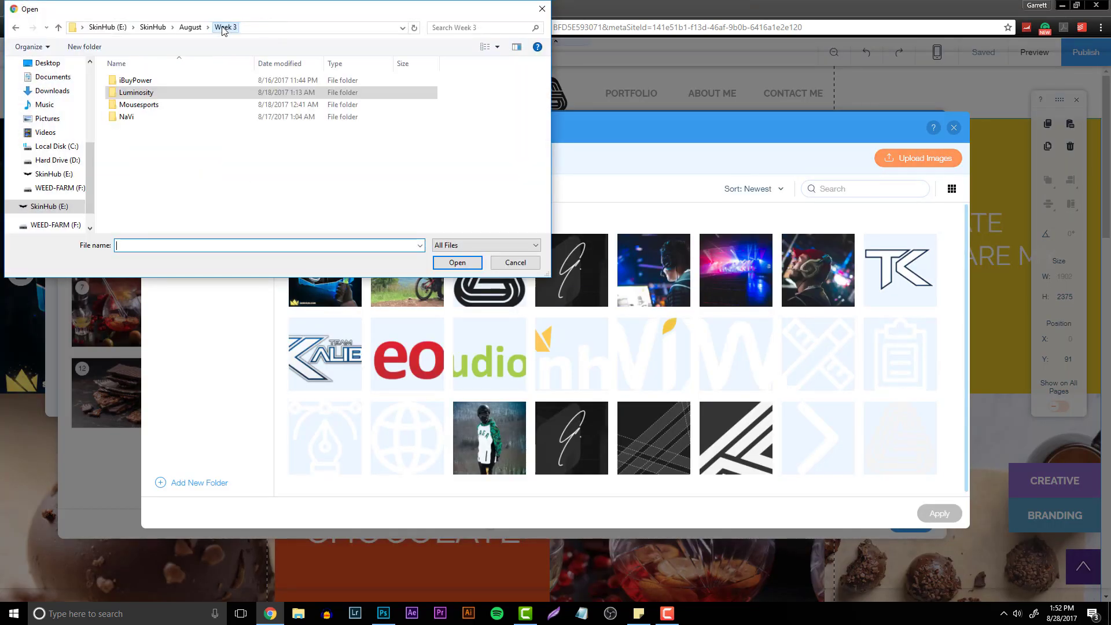
{"action": "left_click", "coordinate": [191, 28]}
{"action": "double_click", "coordinate": [157, 93]}
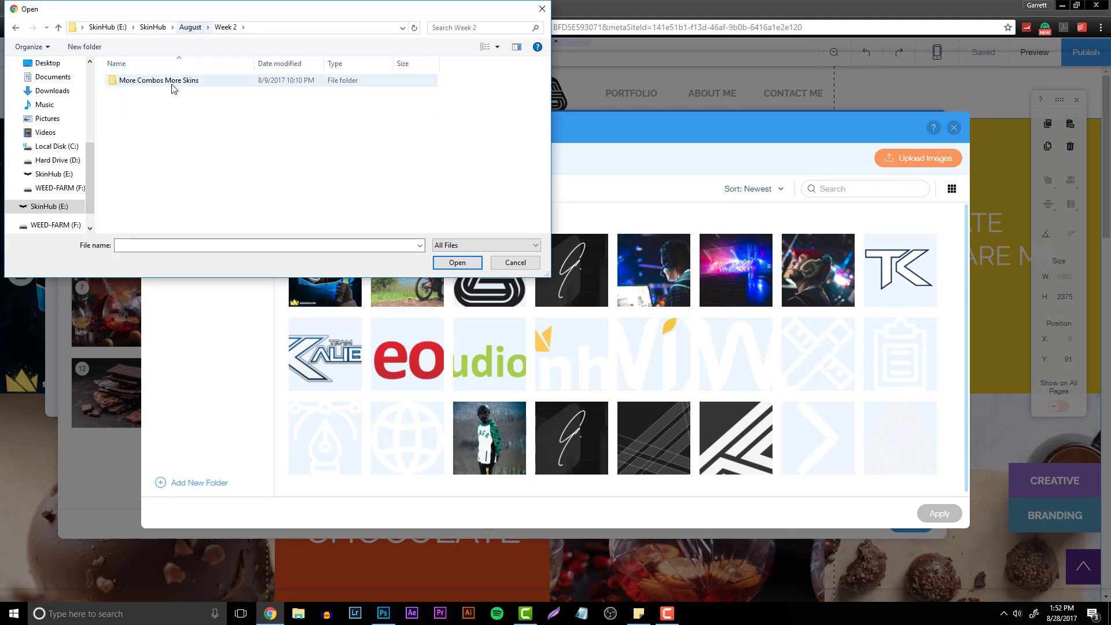
{"action": "double_click", "coordinate": [172, 87]}
{"action": "double_click", "coordinate": [169, 105]}
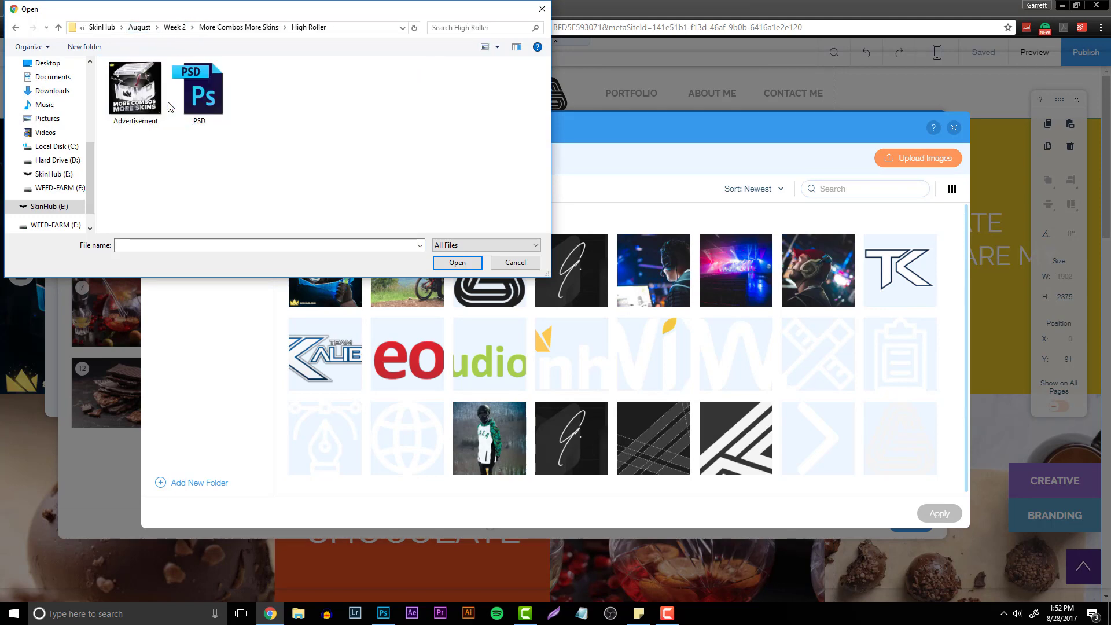
{"action": "double_click", "coordinate": [138, 91]}
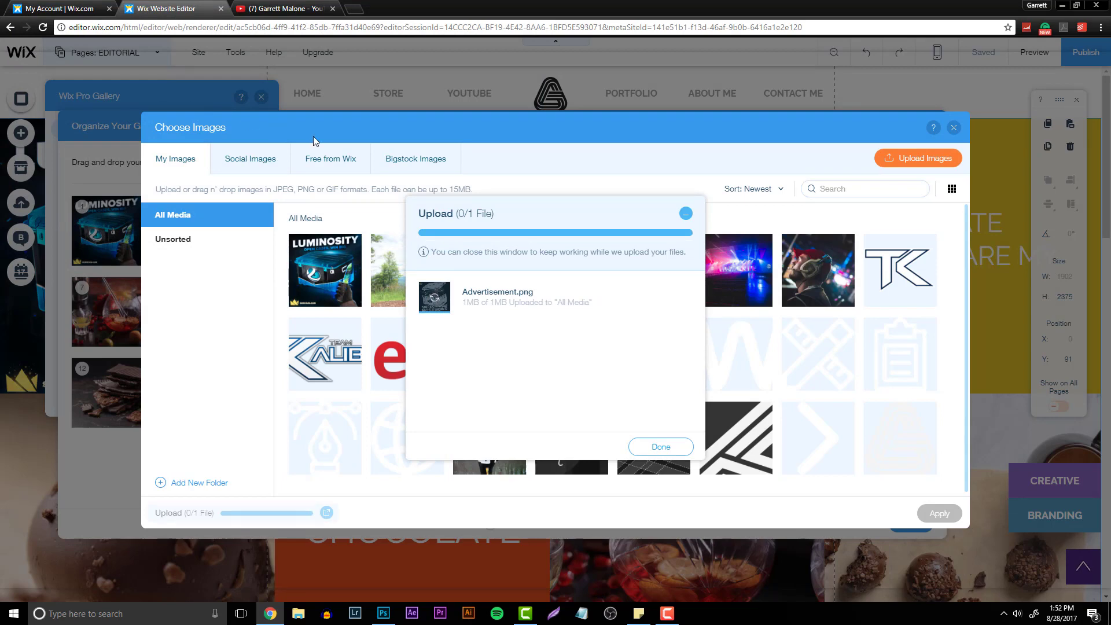
{"action": "left_click", "coordinate": [661, 445]}
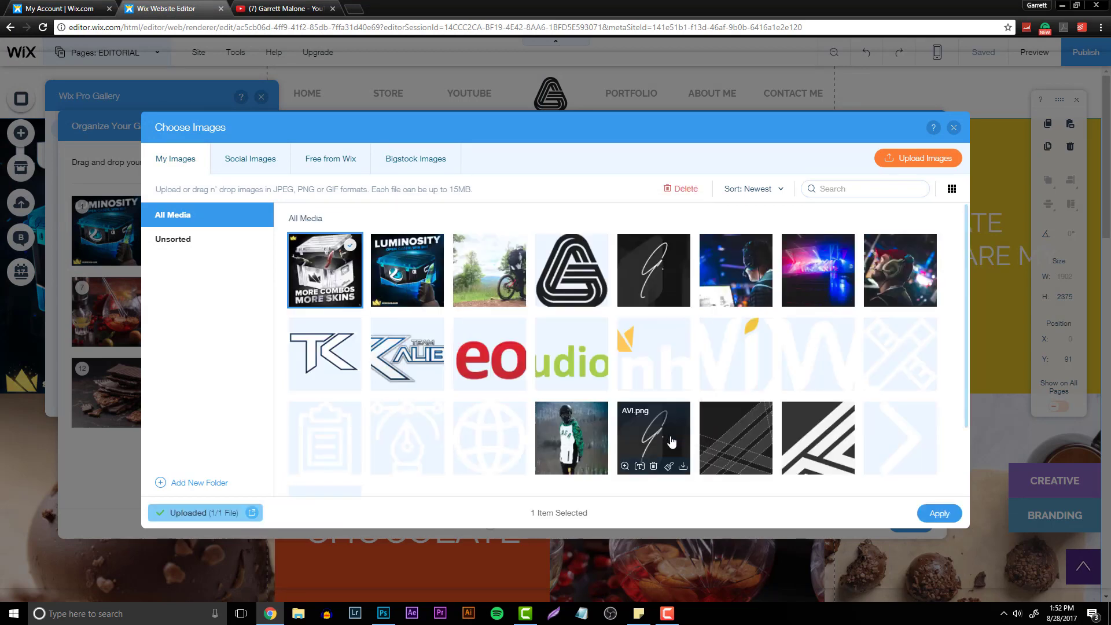
{"action": "left_click", "coordinate": [938, 513]}
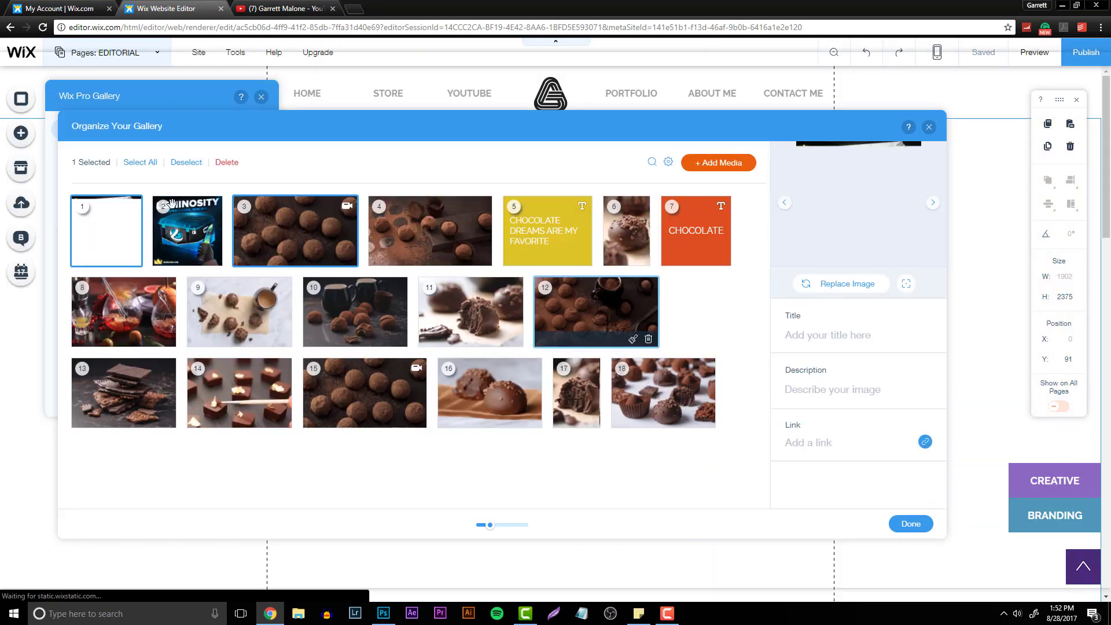
{"action": "left_click", "coordinate": [300, 232]}
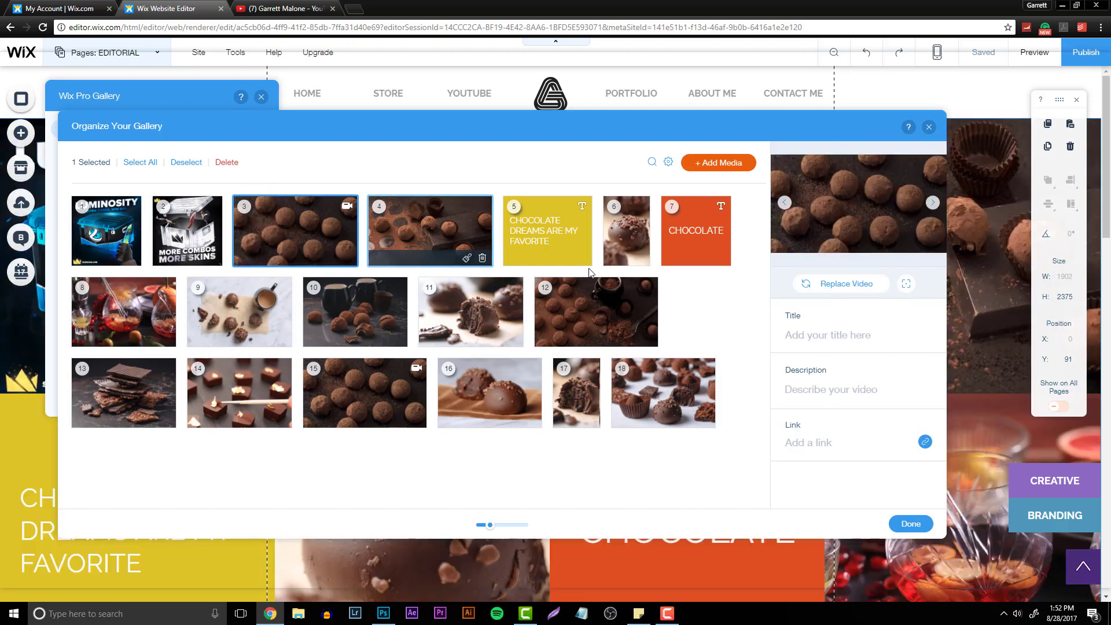
{"action": "left_click", "coordinate": [911, 523]}
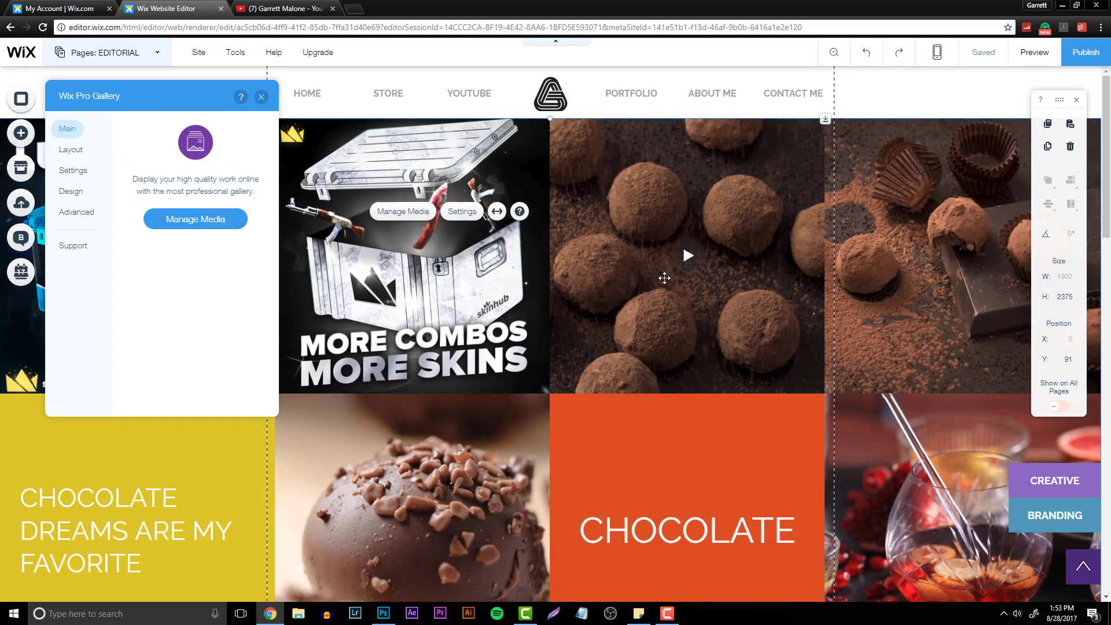
{"action": "left_click", "coordinate": [261, 97]}
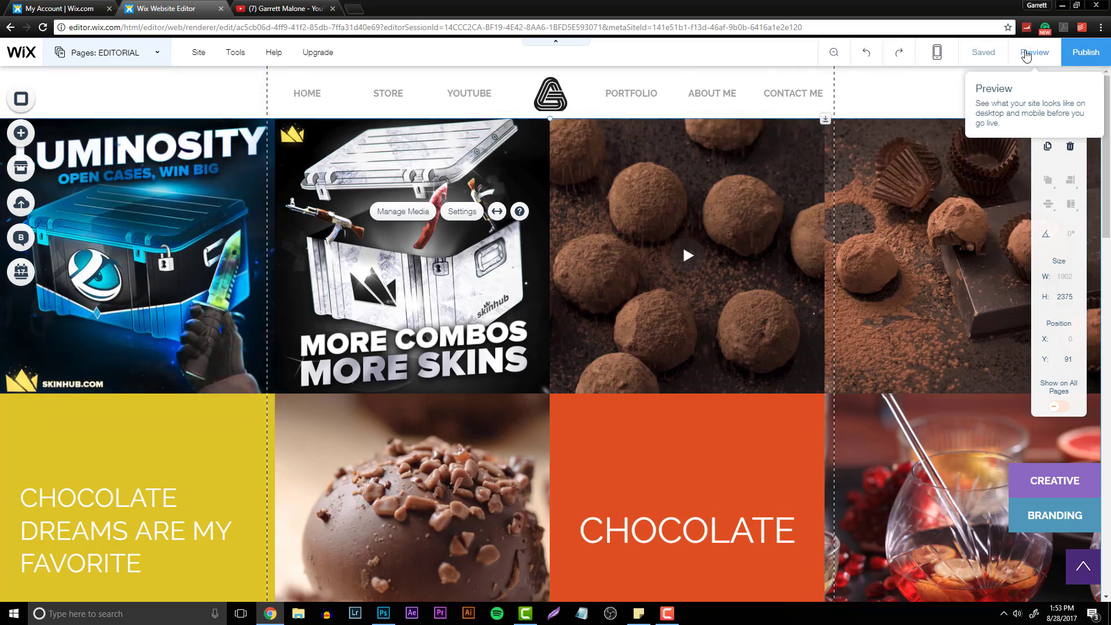
- Preview the EDITORIAL page and open the More Combos More Skins image in the gallery viewer, then return to the editor
{"action": "left_click", "coordinate": [1034, 53]}
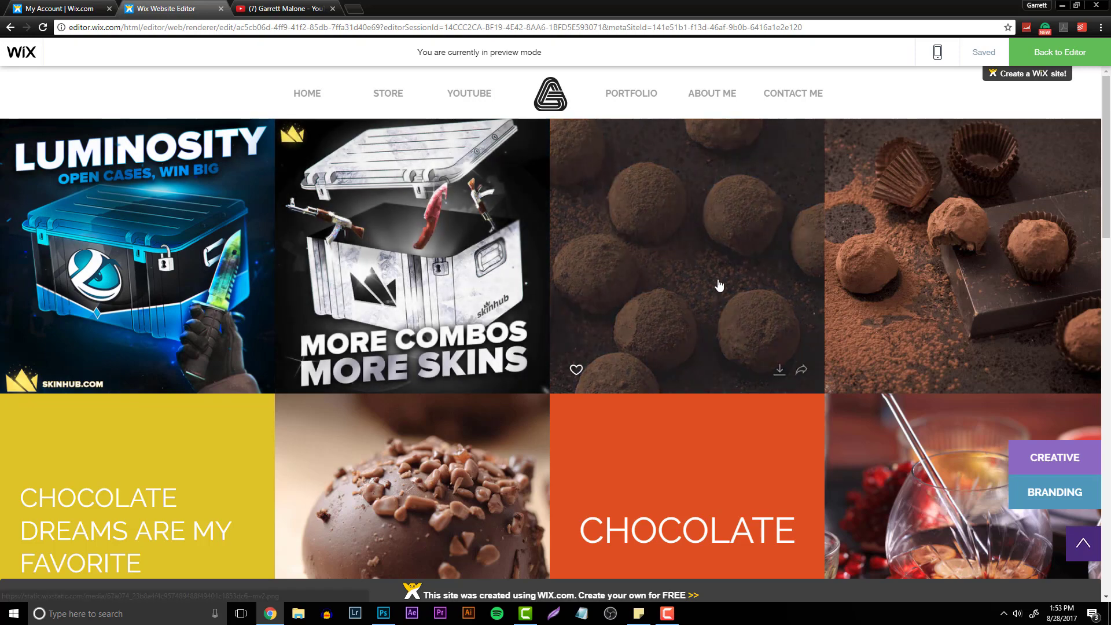
{"action": "scroll", "coordinate": [933, 457], "scroll_direction": "down", "scroll_amount": 2}
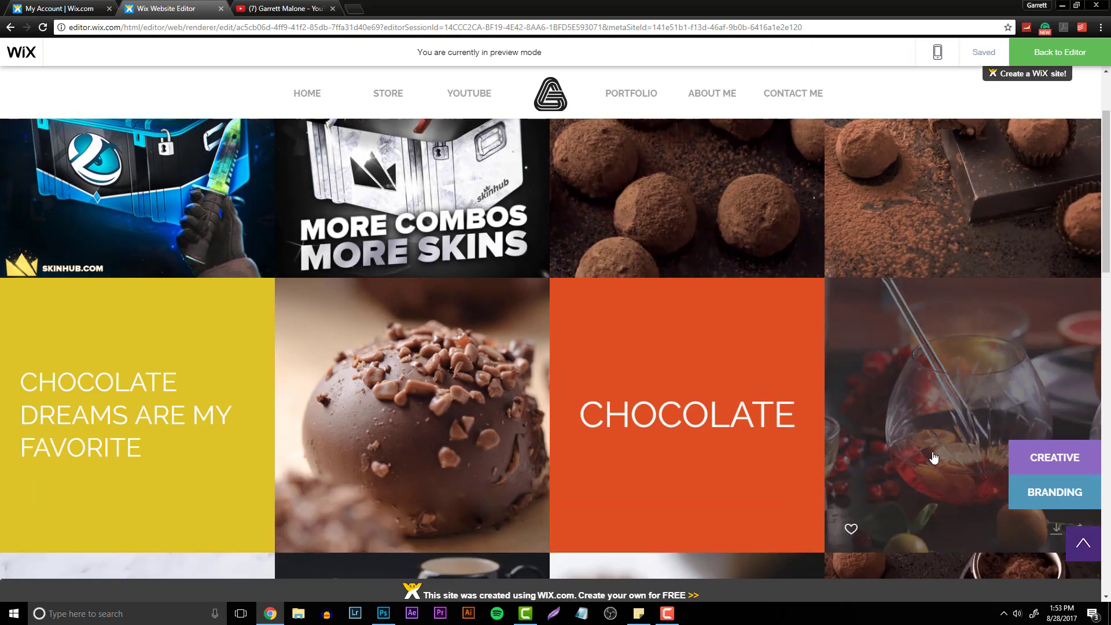
{"action": "scroll", "coordinate": [639, 414], "scroll_direction": "up", "scroll_amount": 2}
{"action": "left_click", "coordinate": [428, 298]}
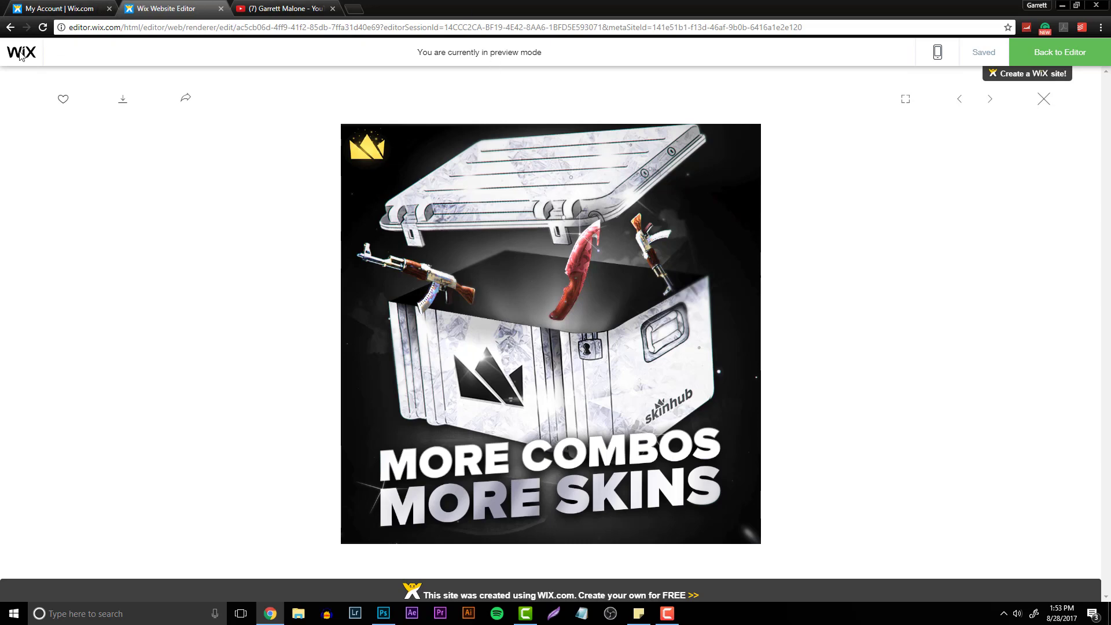
{"action": "left_click", "coordinate": [1053, 52]}
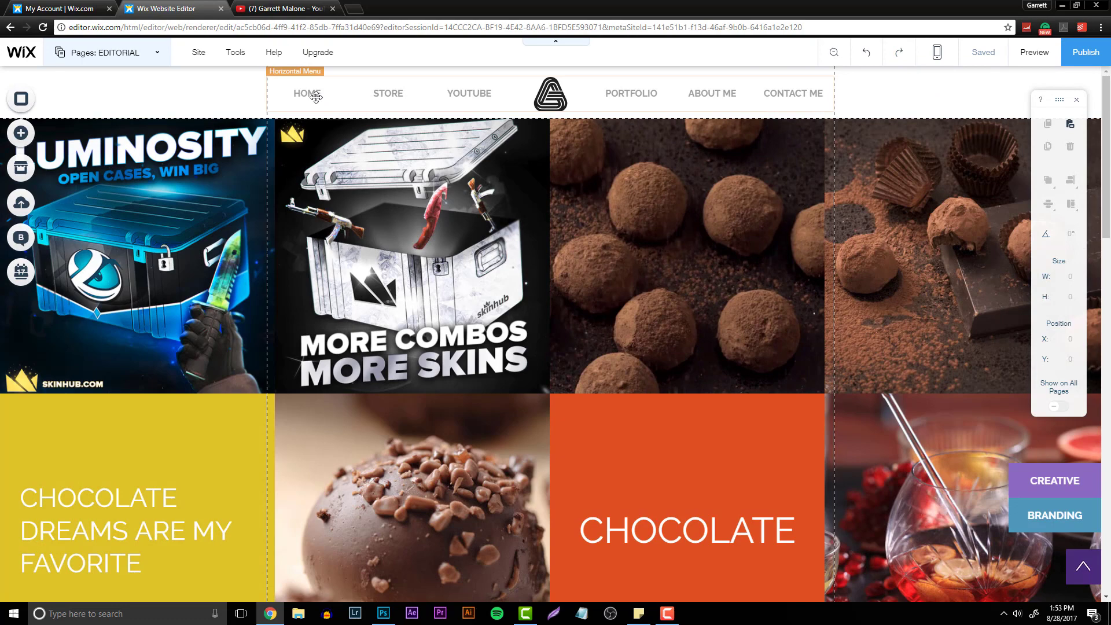
- Switch to the HOME page through the site menu's page manager
{"action": "left_click", "coordinate": [313, 97]}
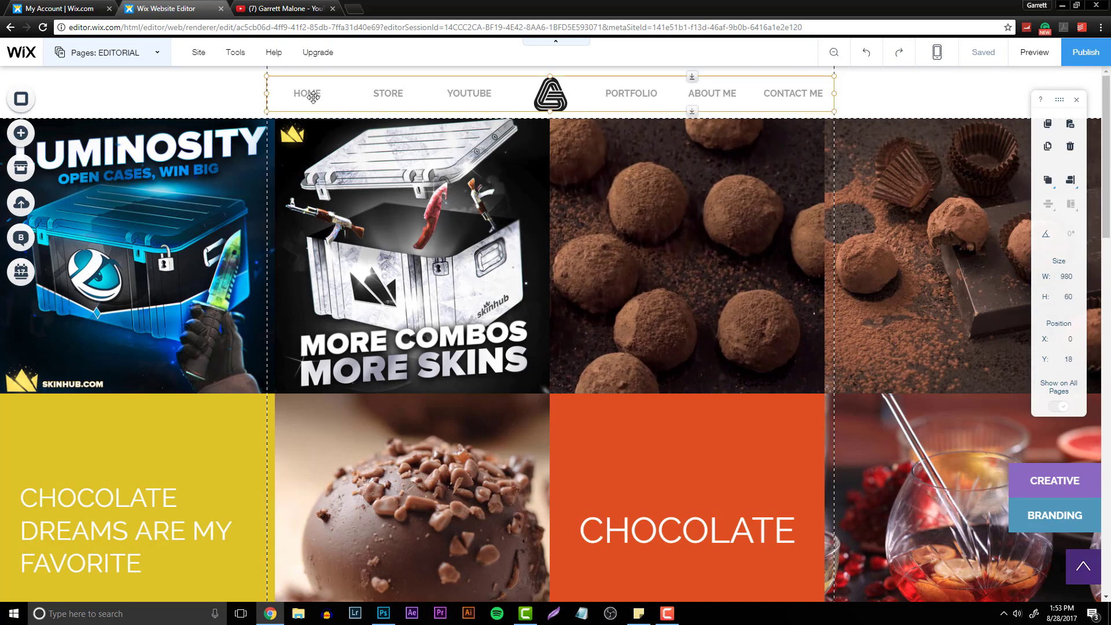
{"action": "left_click_drag", "start_coordinate": [313, 97], "coordinate": [313, 95]}
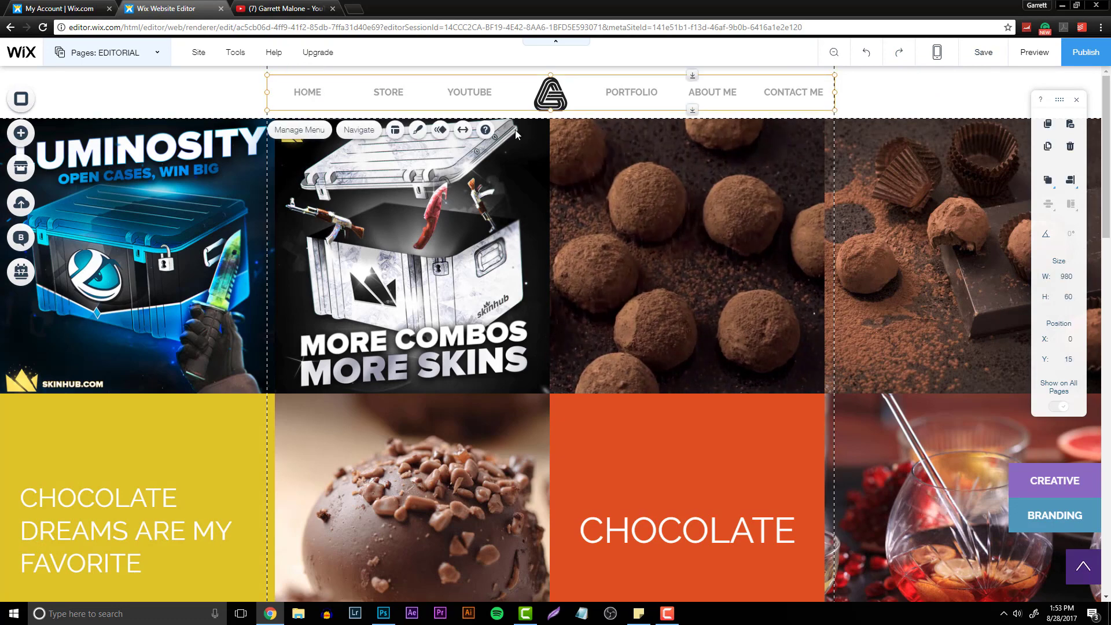
{"action": "left_click", "coordinate": [282, 130]}
{"action": "left_click", "coordinate": [108, 137]}
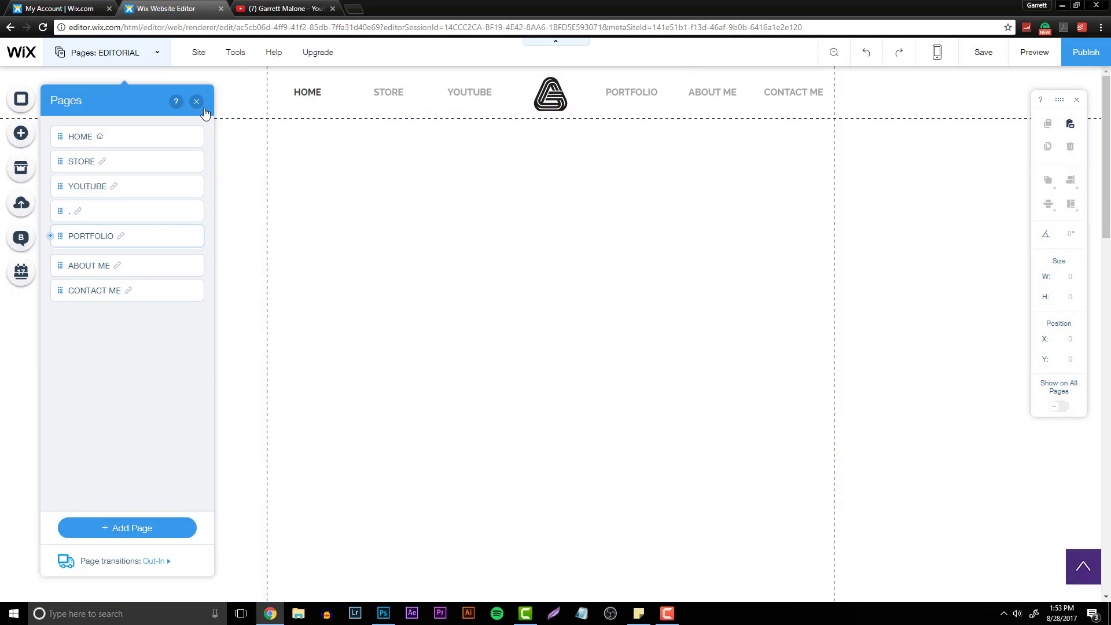
{"action": "left_click", "coordinate": [197, 102]}
- Preview the HOME page and scroll through its project links, Hello text and contact section
{"action": "left_click", "coordinate": [1050, 57]}
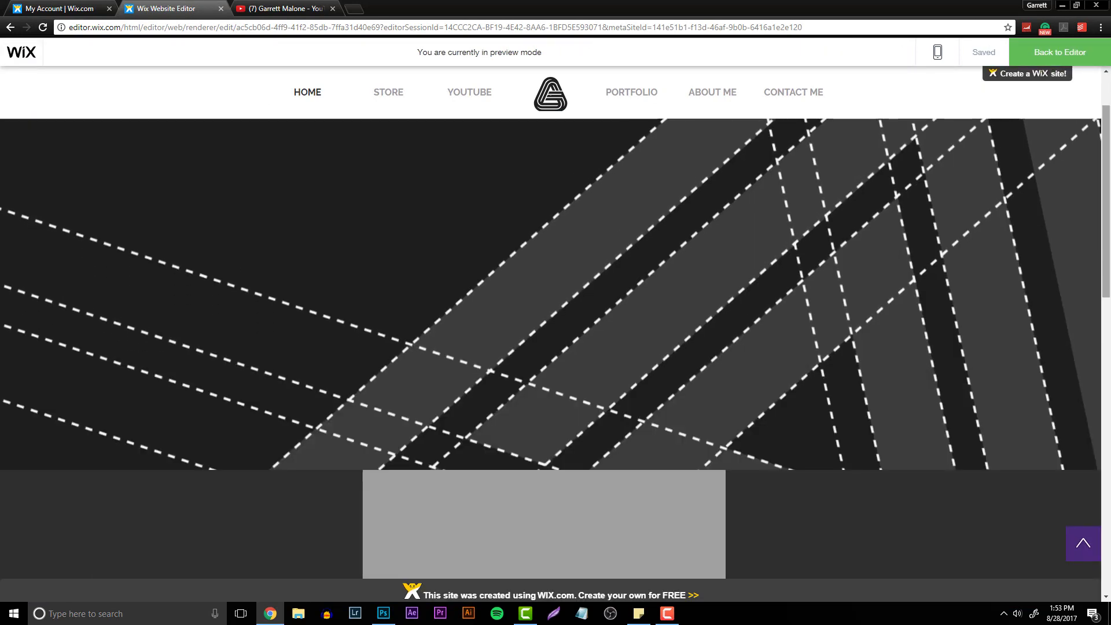
{"action": "scroll", "coordinate": [1108, 121], "scroll_direction": "up", "scroll_amount": 2}
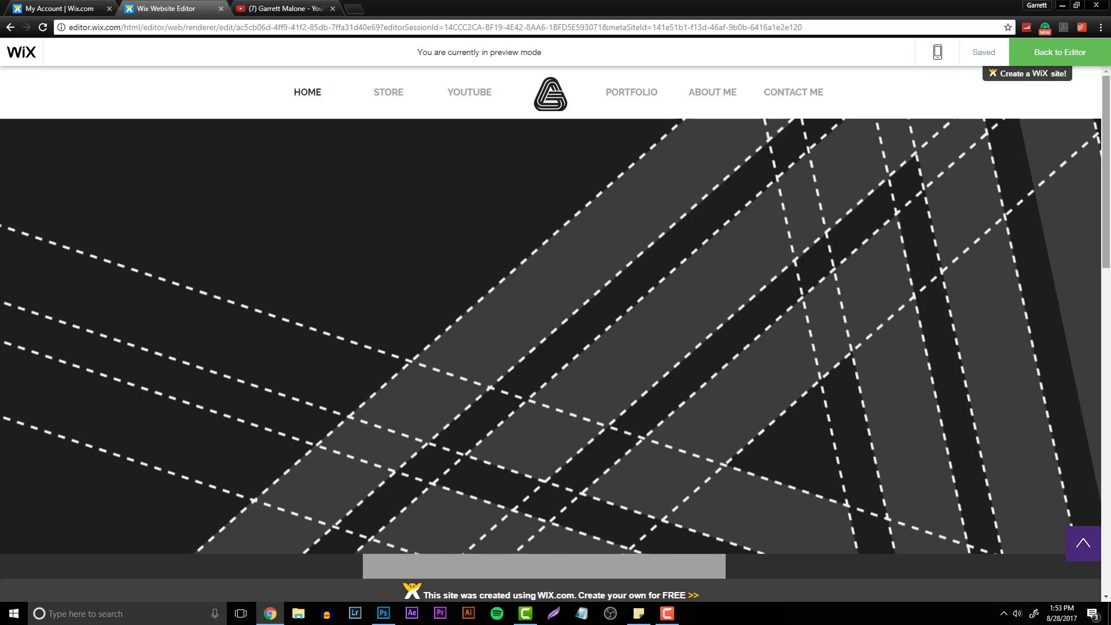
{"action": "scroll", "coordinate": [1100, 340], "scroll_direction": "down", "scroll_amount": 10}
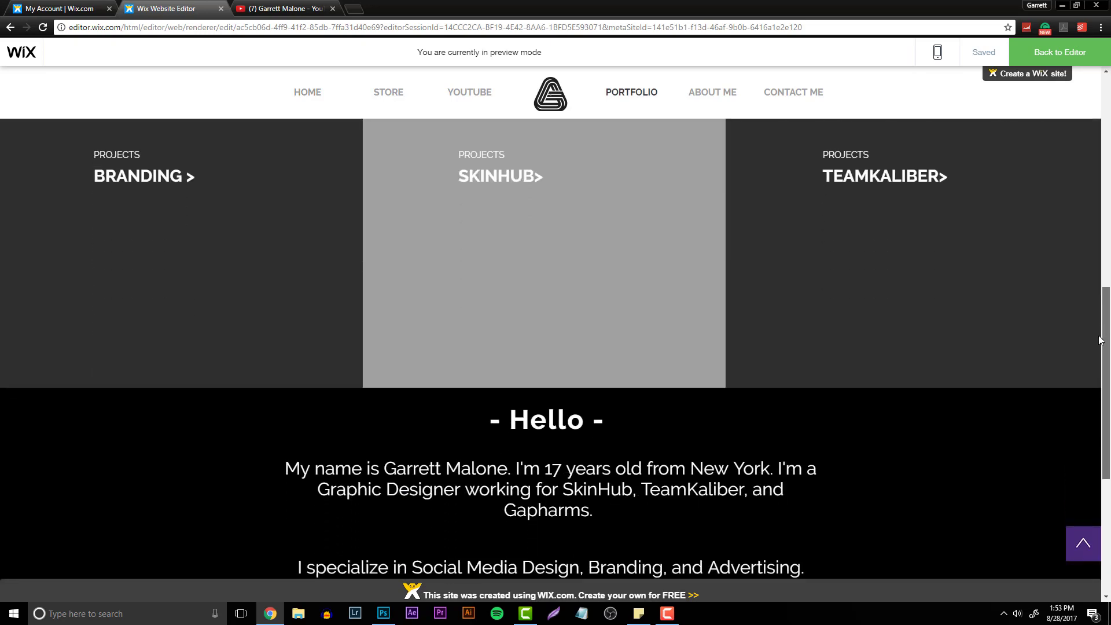
{"action": "scroll", "coordinate": [1100, 340], "scroll_direction": "down", "scroll_amount": 4}
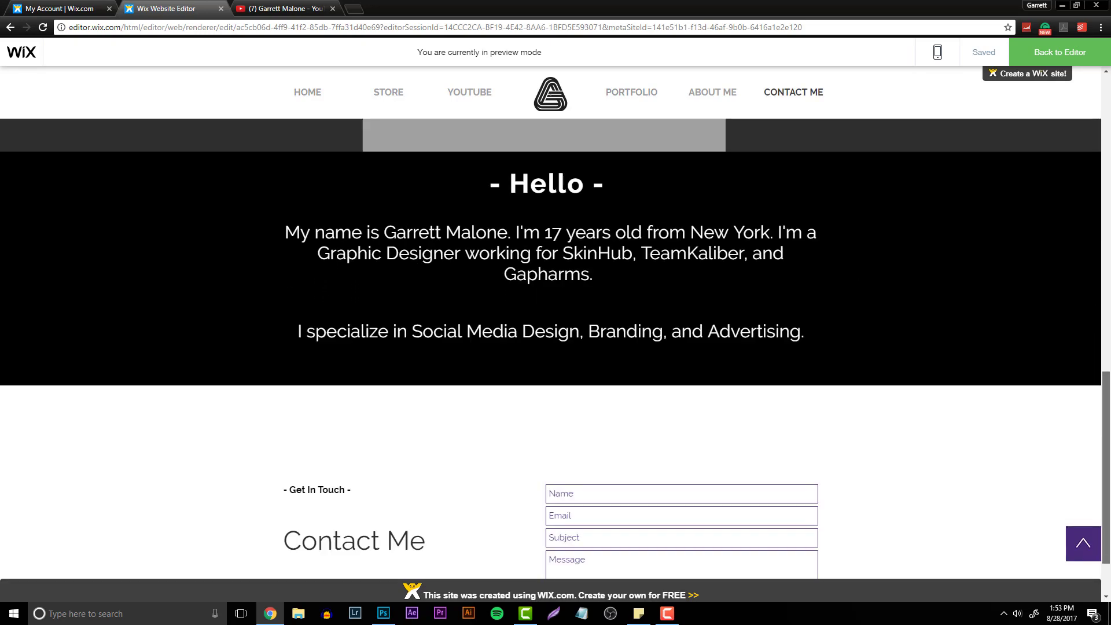
{"action": "key", "text": "Home"}
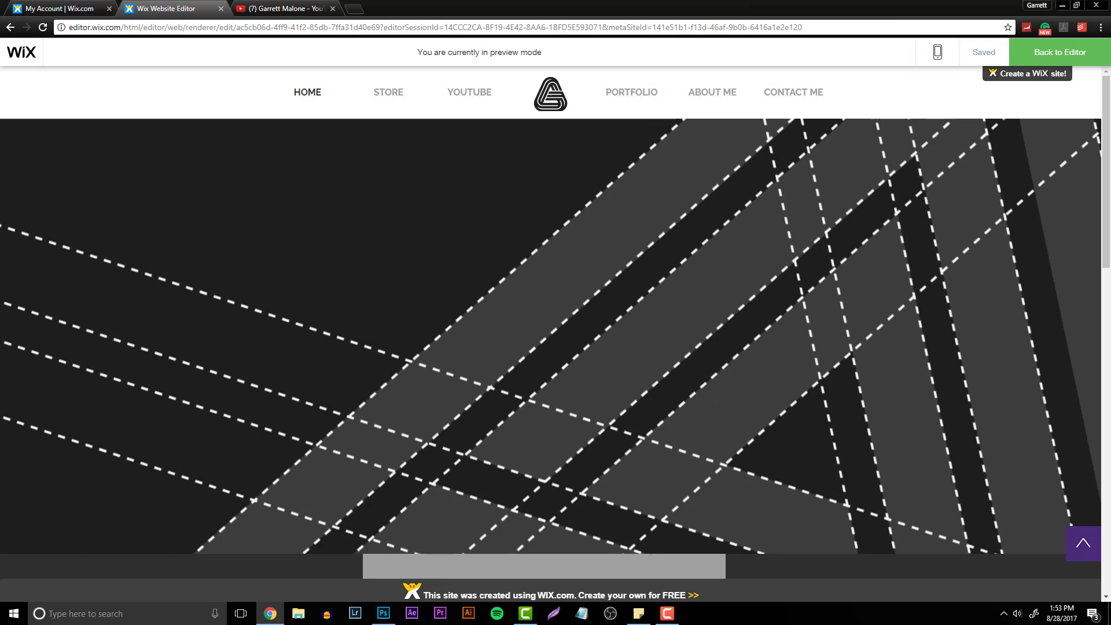